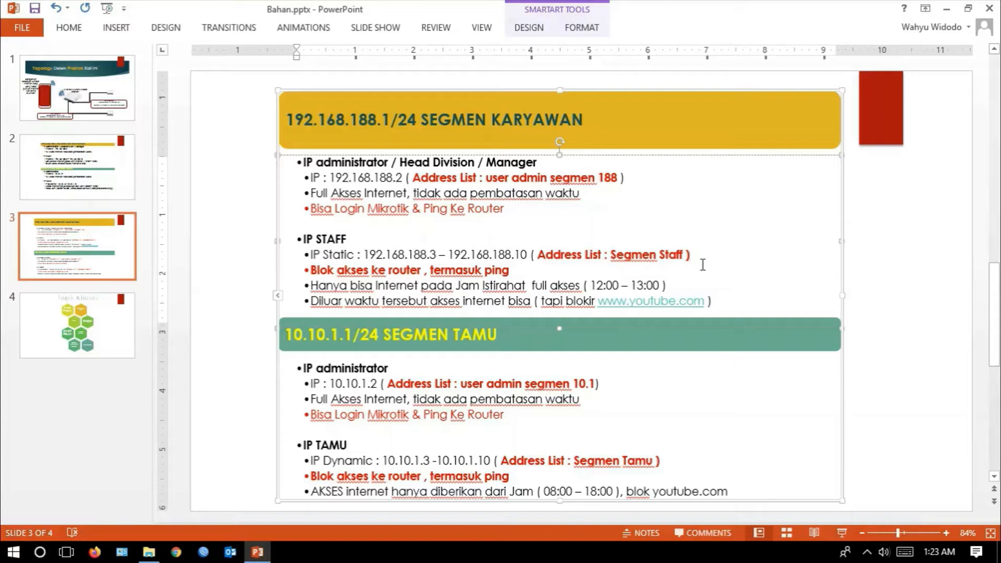
- Review the address list name planned for the 192.168.188.2 administrator on the slide, and switch to WinBox
drag(637, 179, 514, 177)
click(587, 197)
click(66, 552)
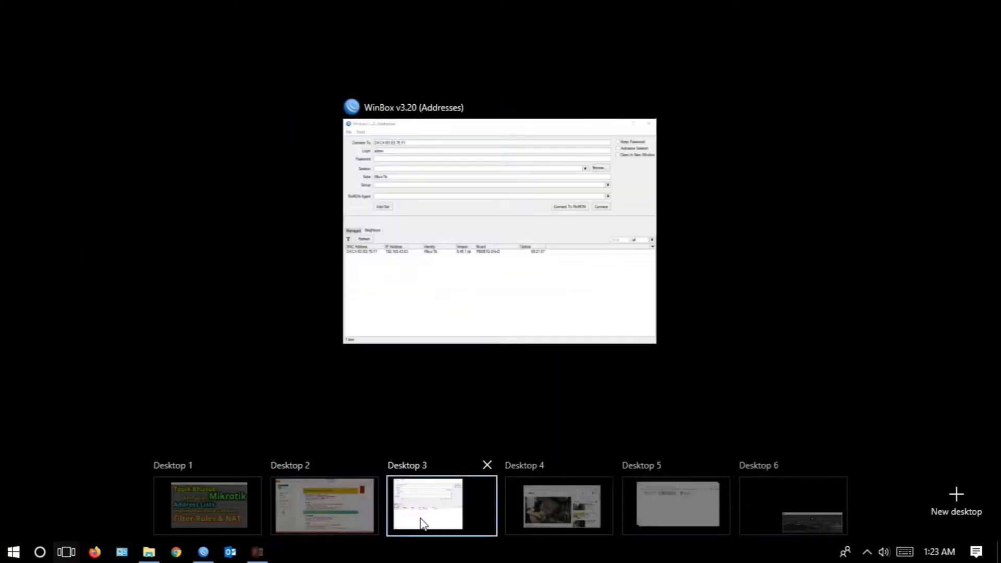
click(424, 520)
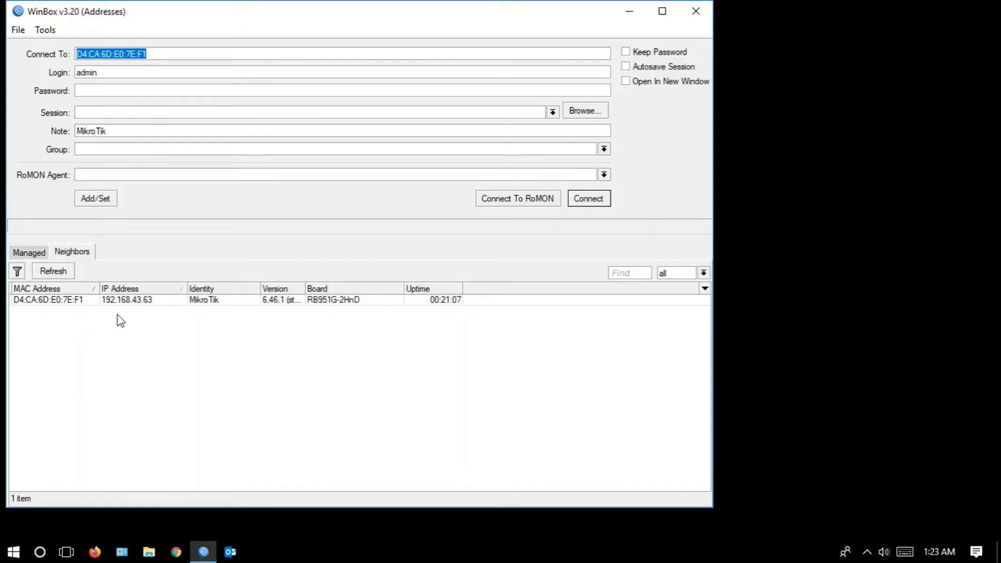
- Refresh the neighbor list, connect to the router at 10.10.1.1 as admin, and maximize the session window
click(64, 275)
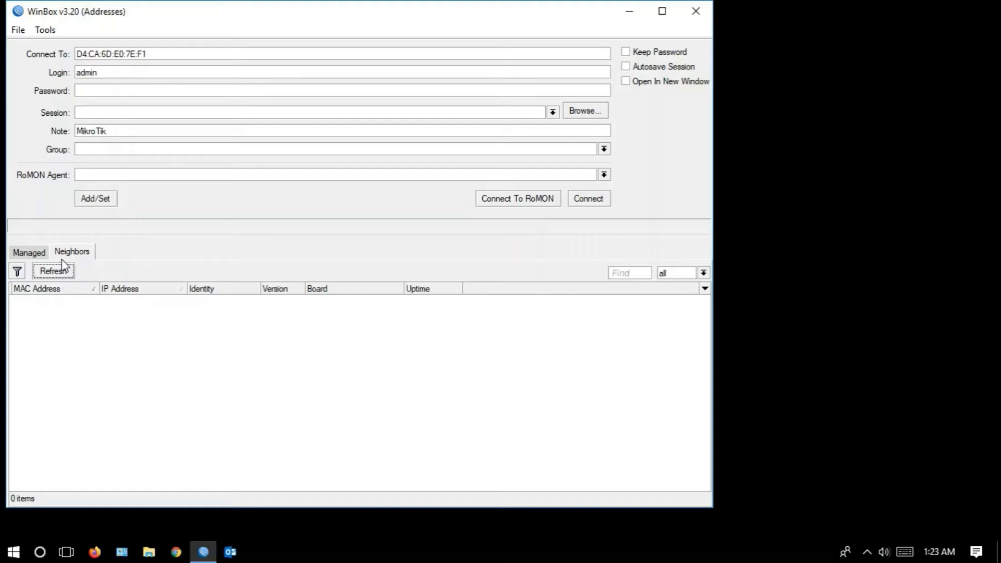
click(36, 256)
click(64, 256)
click(54, 271)
click(145, 301)
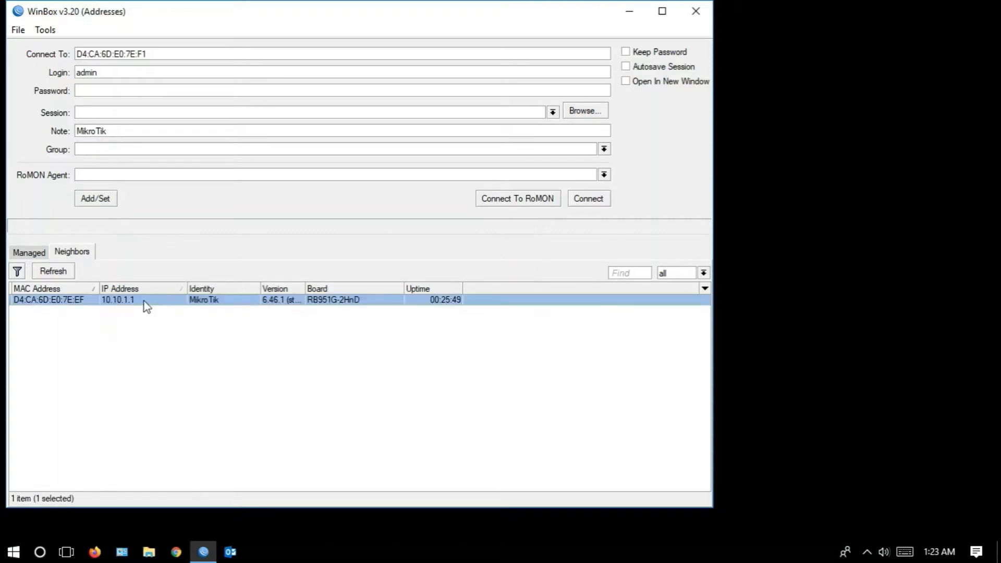
click(600, 200)
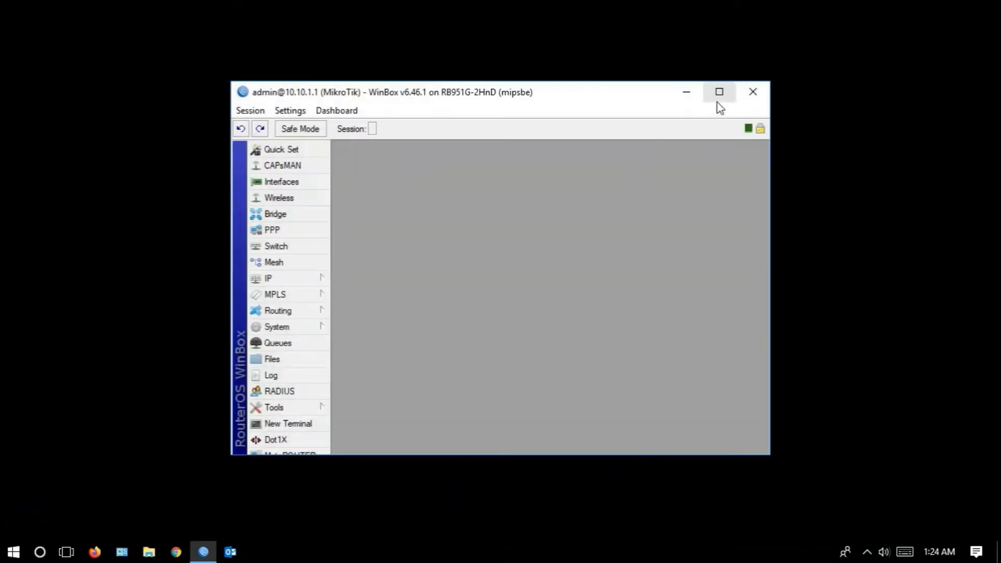
click(718, 97)
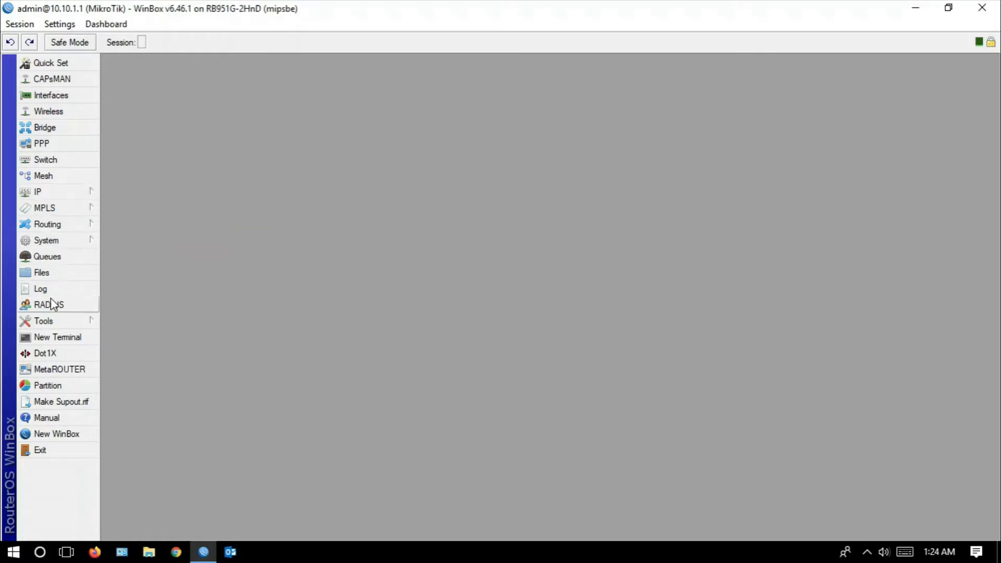
- Create a router backup named natmasquerade and close the file list
click(52, 273)
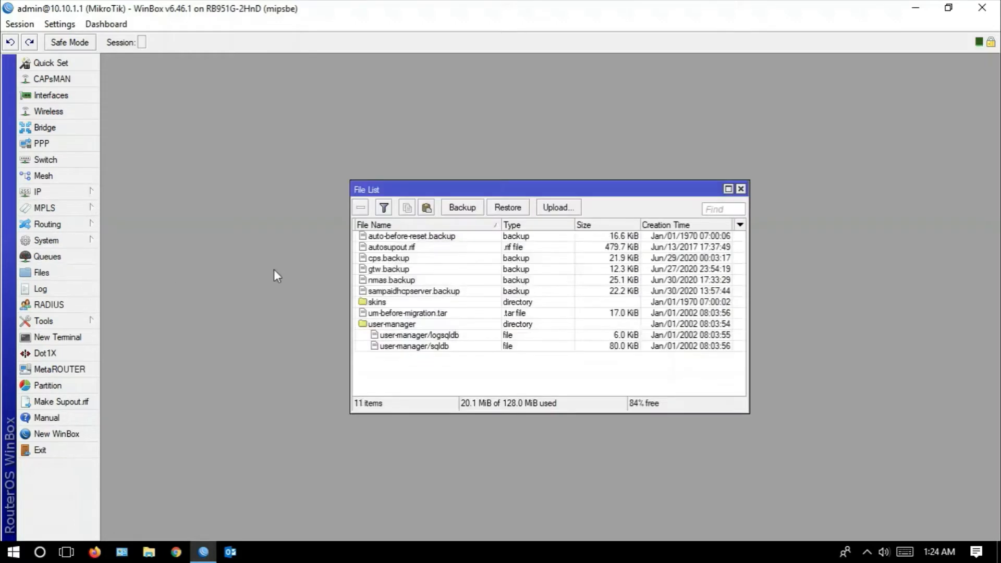
click(472, 212)
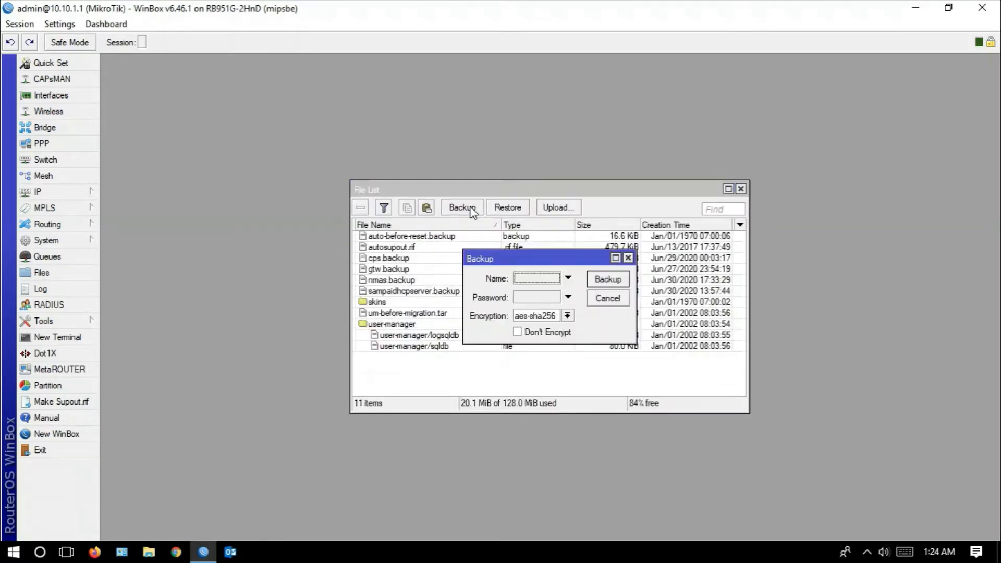
click(530, 278)
text(natmasq)
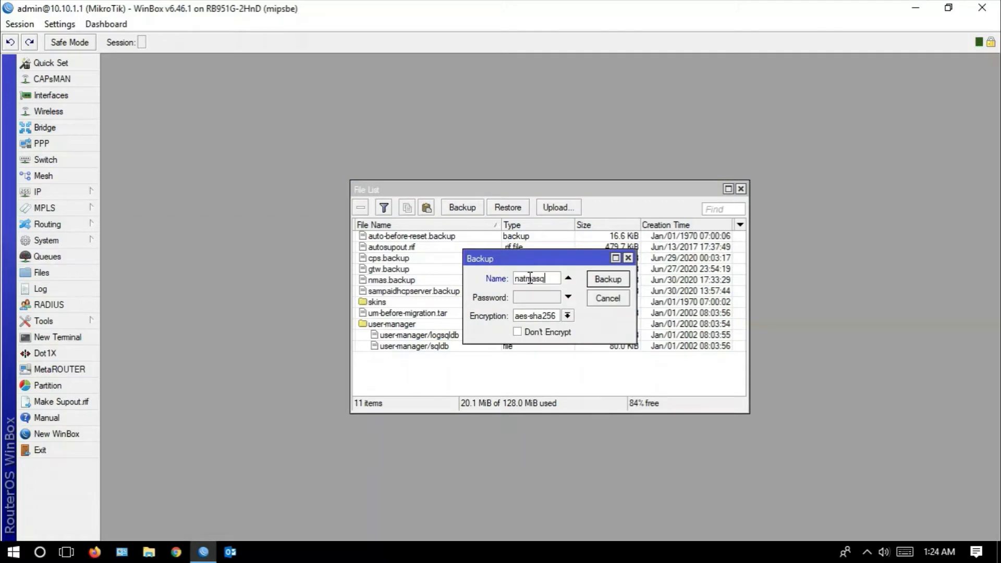
text(uearde)
key(BackSpace)
key(BackSpace)
key(BackSpace)
text(ra)
click(608, 279)
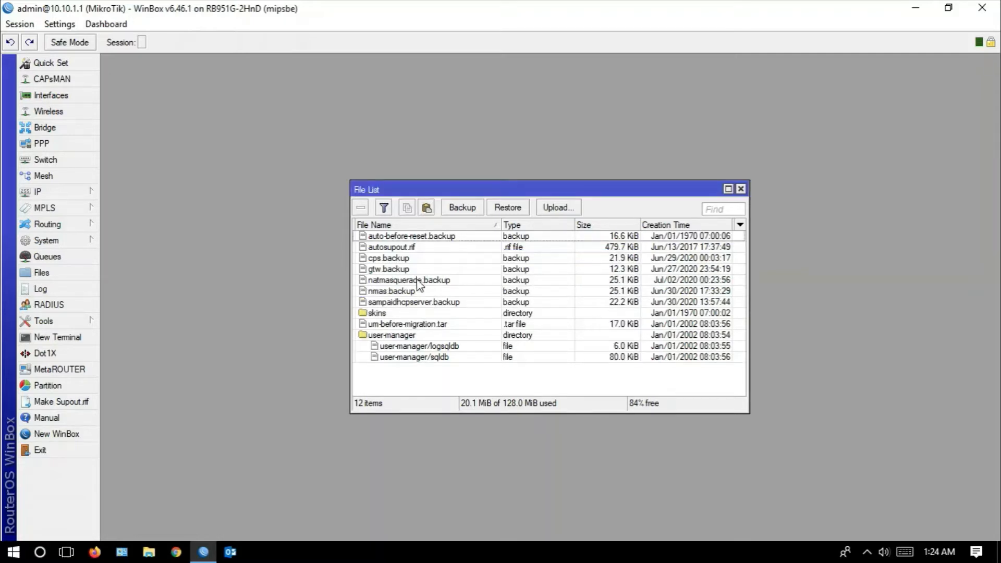
click(418, 280)
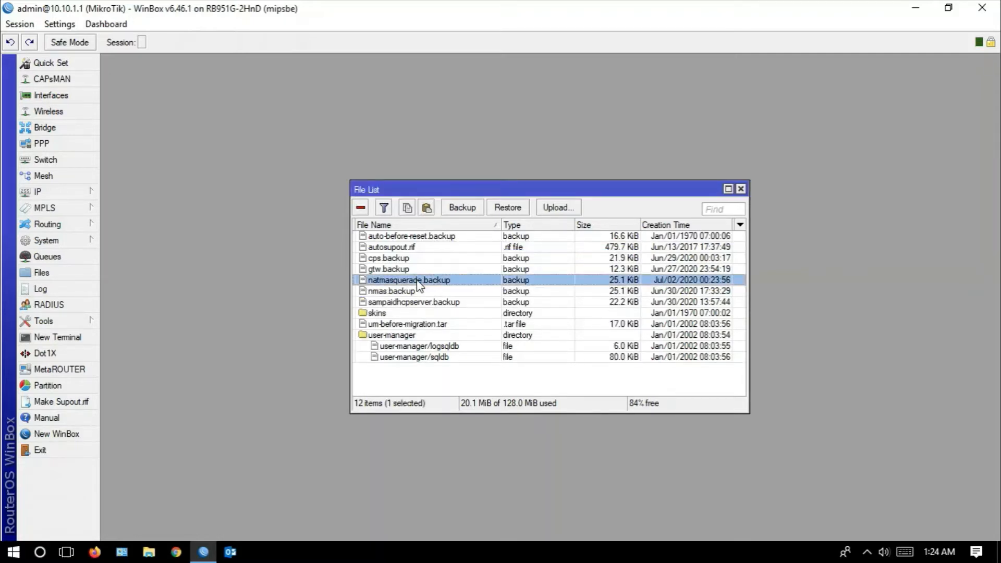
click(743, 190)
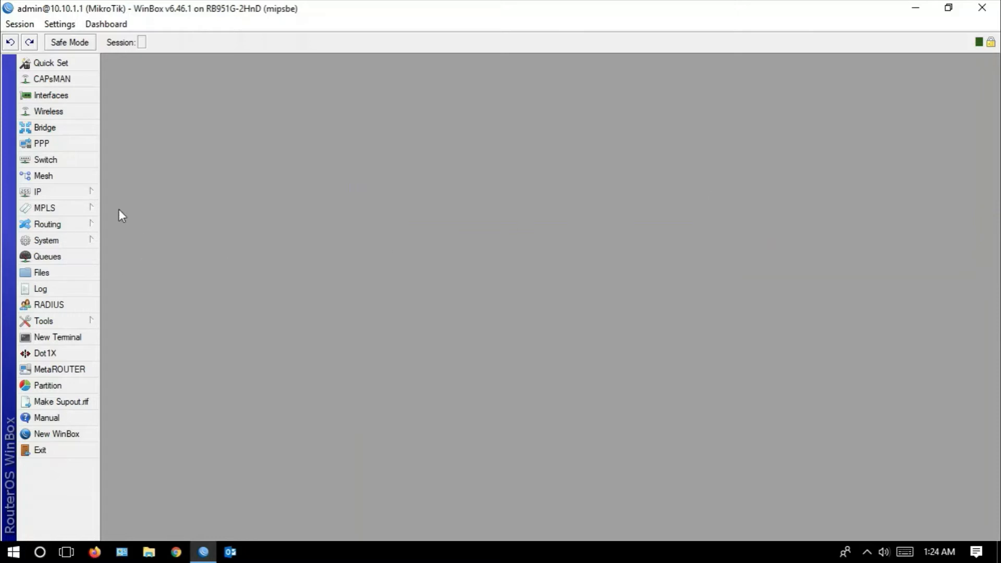
- Delete the existing entry from the firewall's address lists and move the Firewall window aside
click(83, 194)
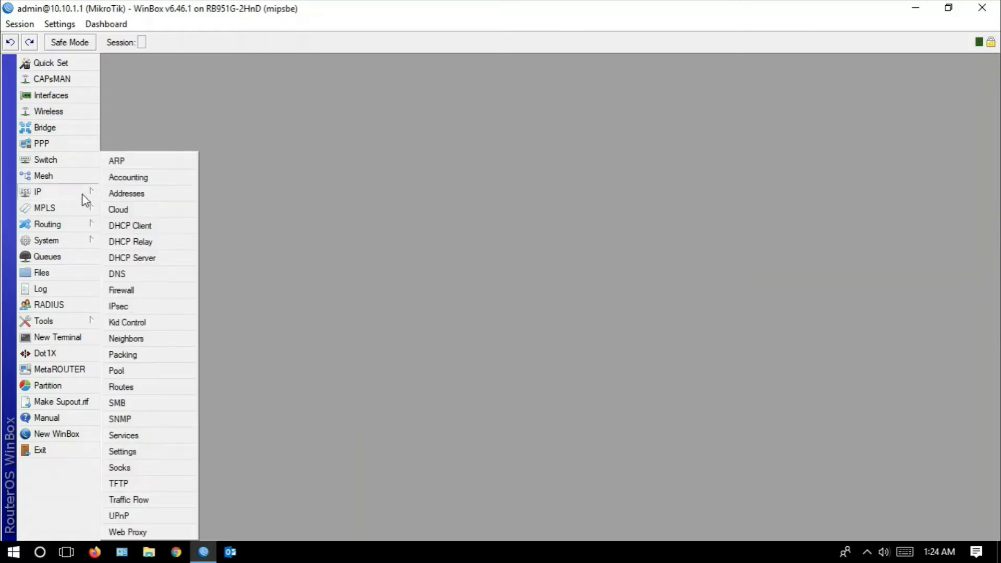
click(159, 291)
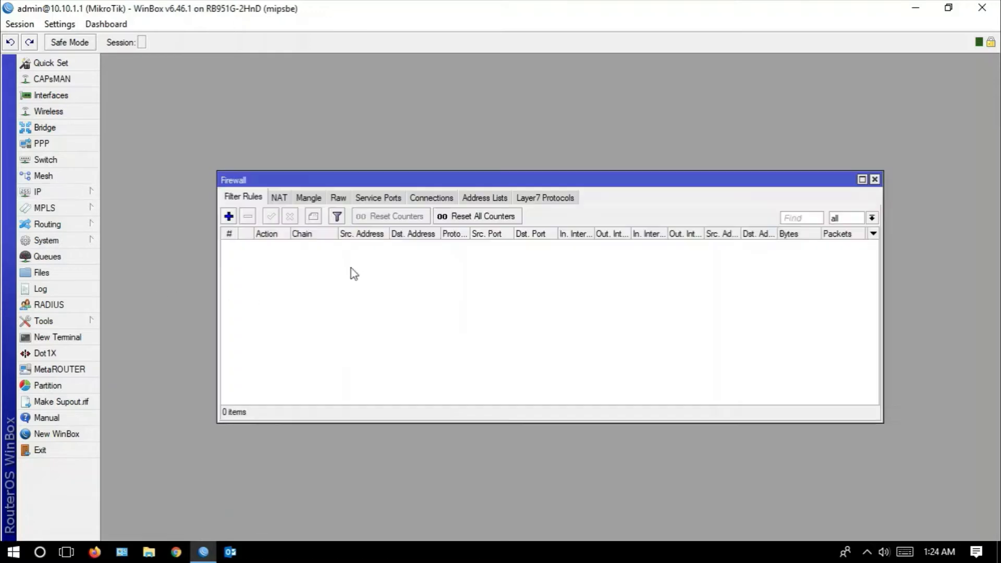
click(485, 198)
click(259, 247)
click(248, 216)
drag(370, 184, 475, 71)
- Open the DHCP server leases below the Firewall window and select the 10.10.1.7 lease
mouse_move(89, 194)
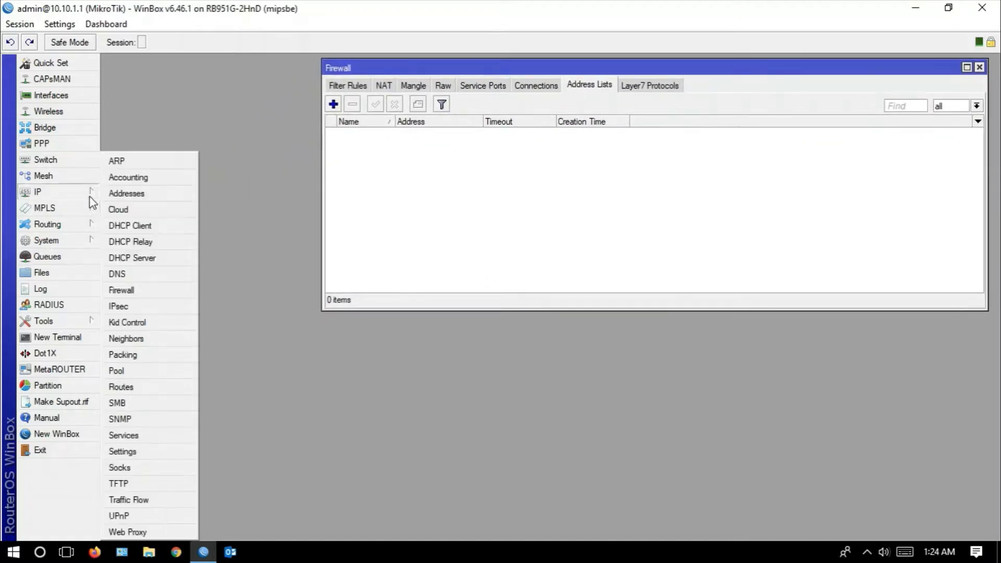
click(122, 258)
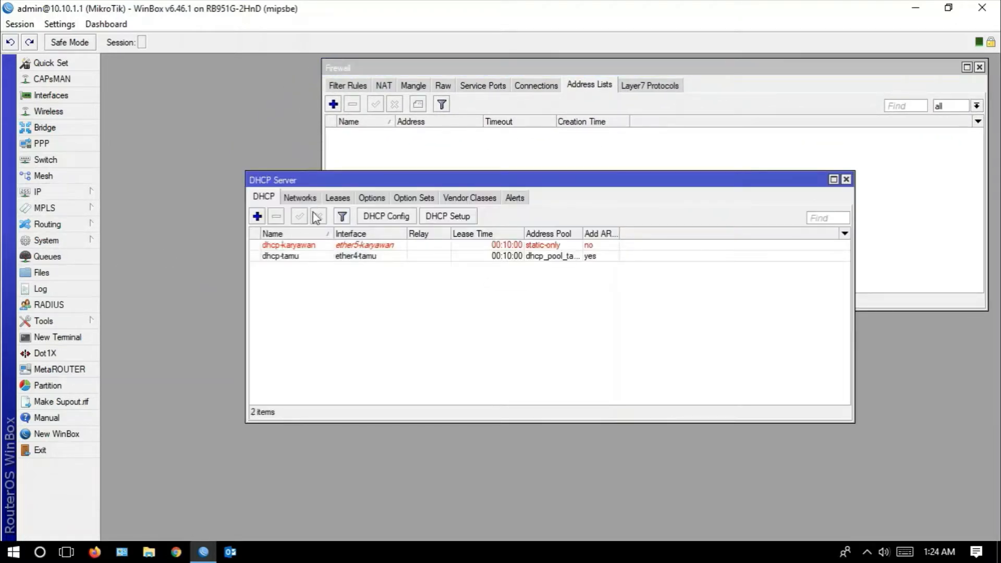
click(343, 198)
drag(359, 178, 225, 283)
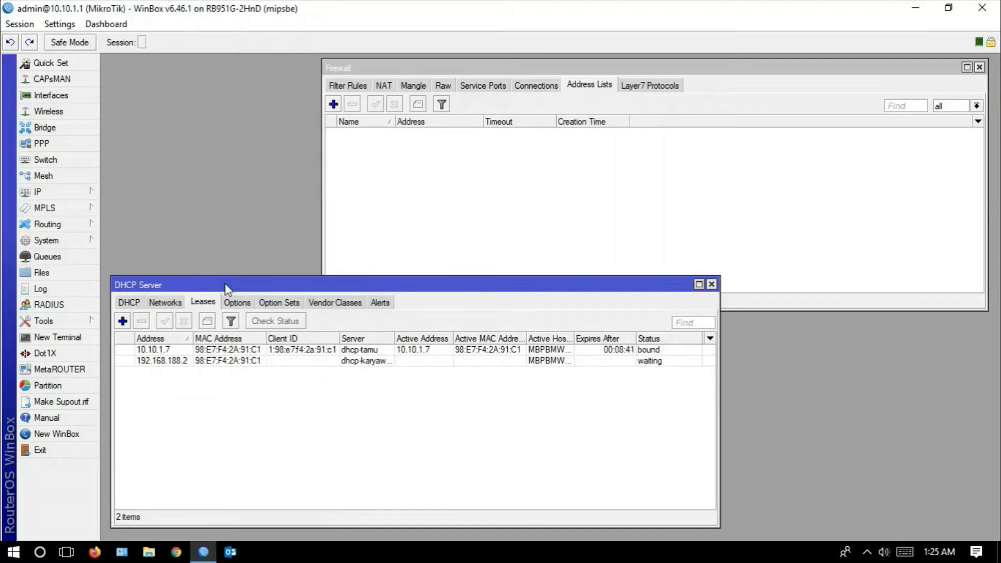
click(166, 353)
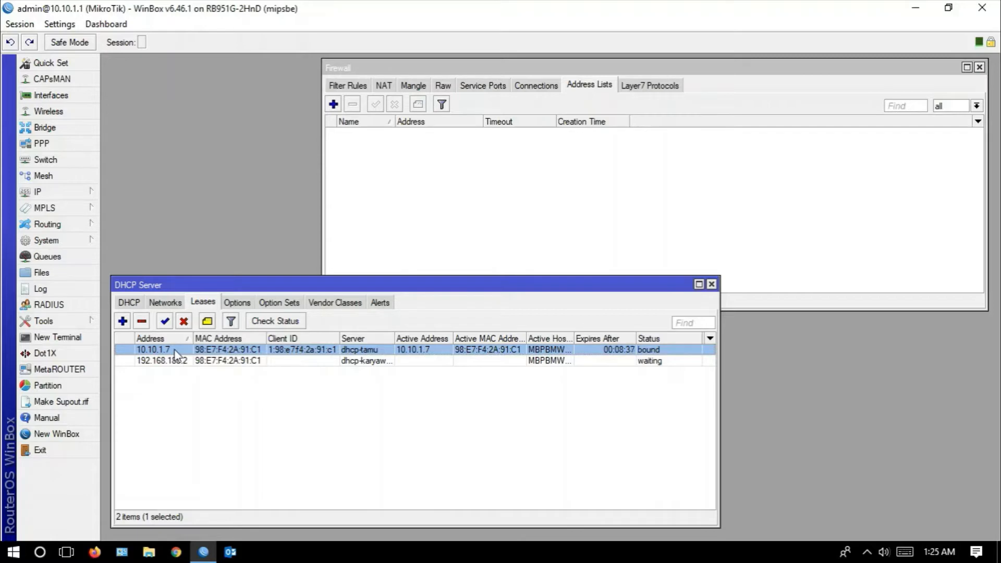
- Review the access rules for both network segments on the PowerPoint slide, including in full-screen view, and return to WinBox
click(62, 554)
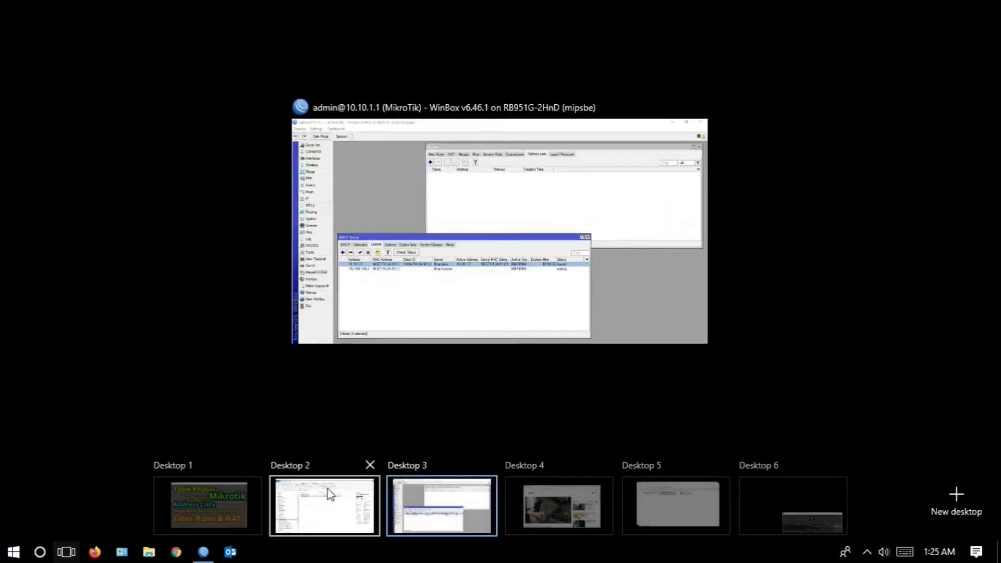
click(312, 504)
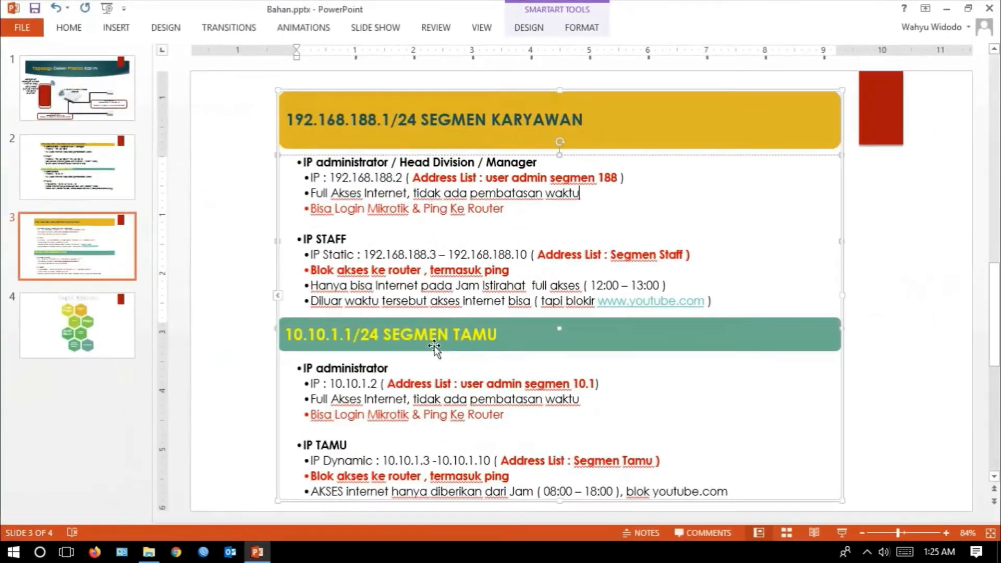
scroll(429, 367, down, 1)
scroll(424, 364, up, 1)
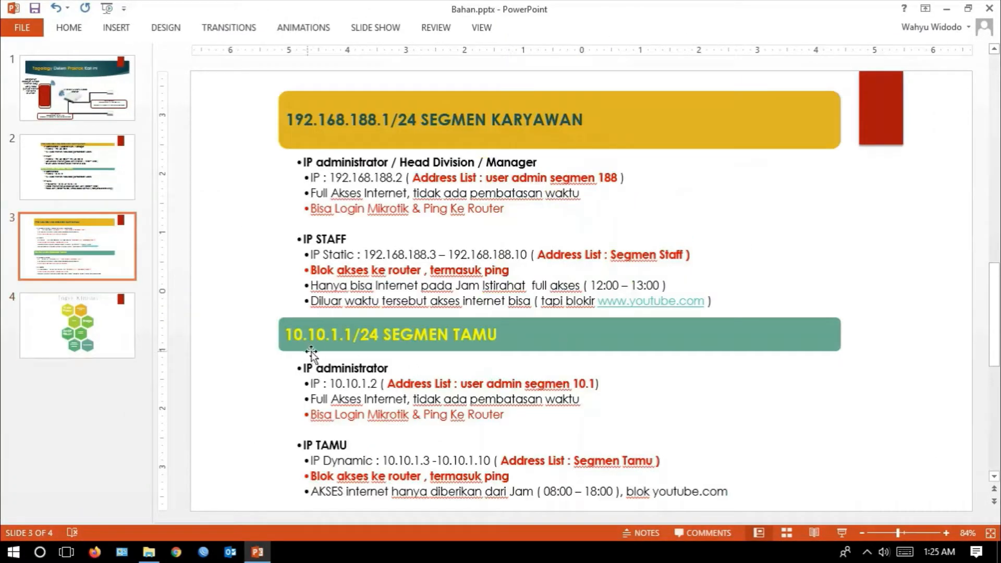
click(841, 533)
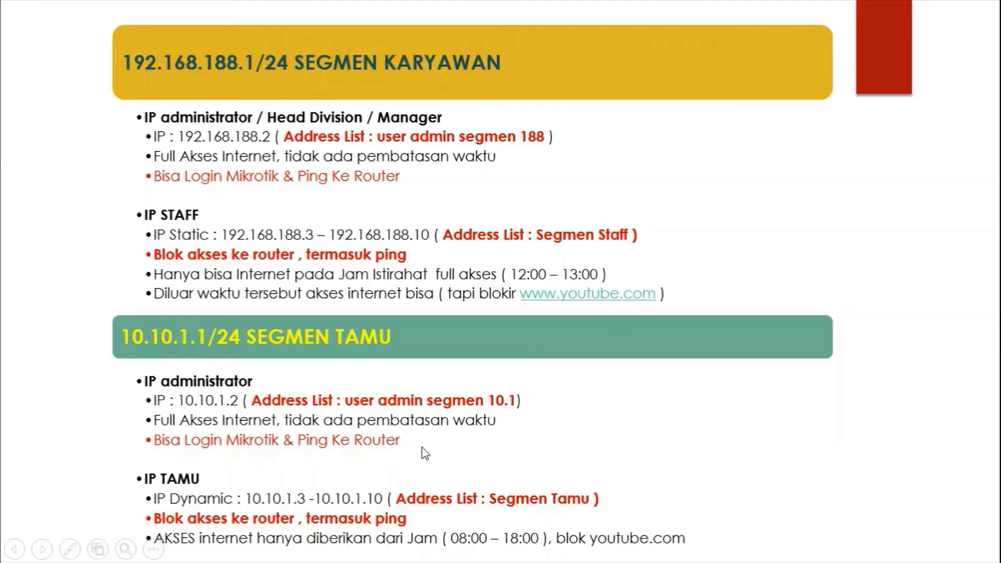
key(Escape)
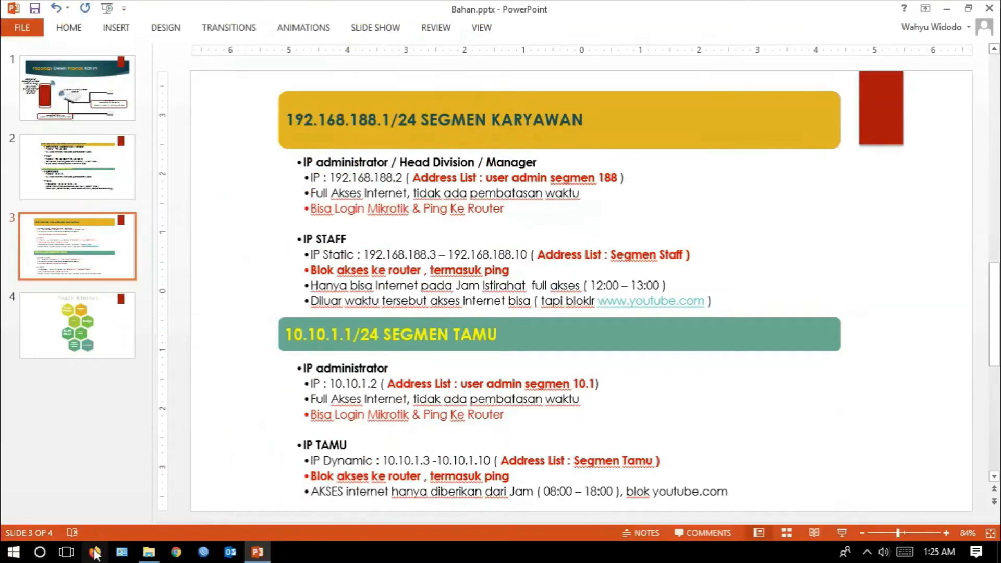
click(65, 552)
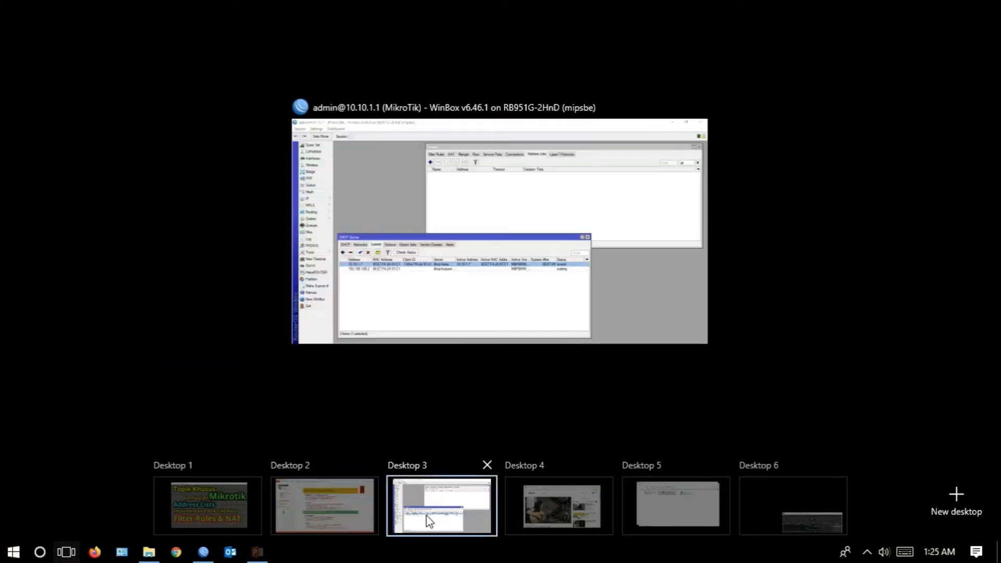
click(427, 519)
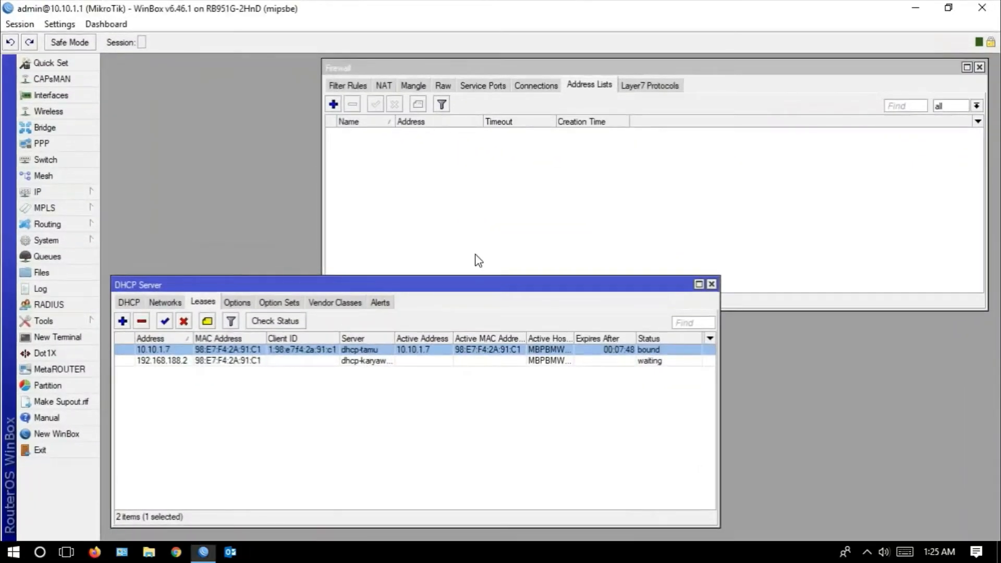
- Add a firewall address list entry named ip-user-admin-10 with address 10.10.1.2, and widen the list's Name column
click(333, 104)
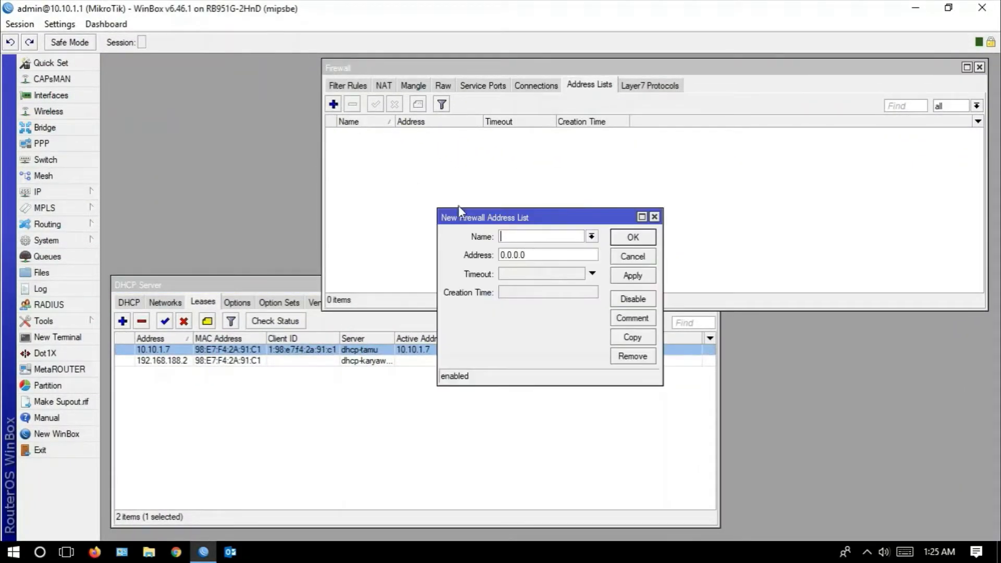
text(ip)
text( use)
key(BackSpace)
key(BackSpace)
key(BackSpace)
key(BackSpace)
text(-user-admin-10)
drag(532, 256, 468, 254)
text(10.10.1.2)
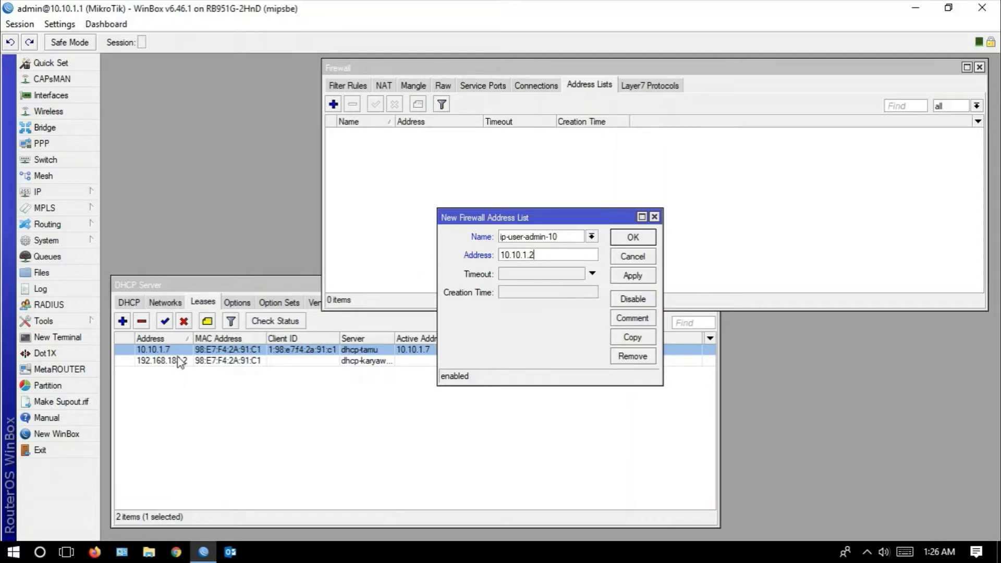
click(633, 276)
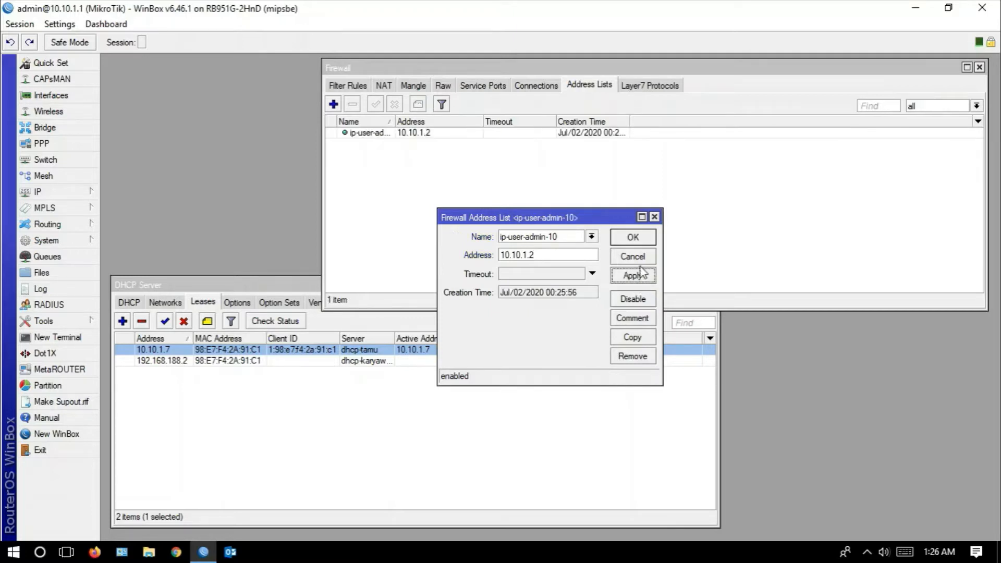
click(635, 240)
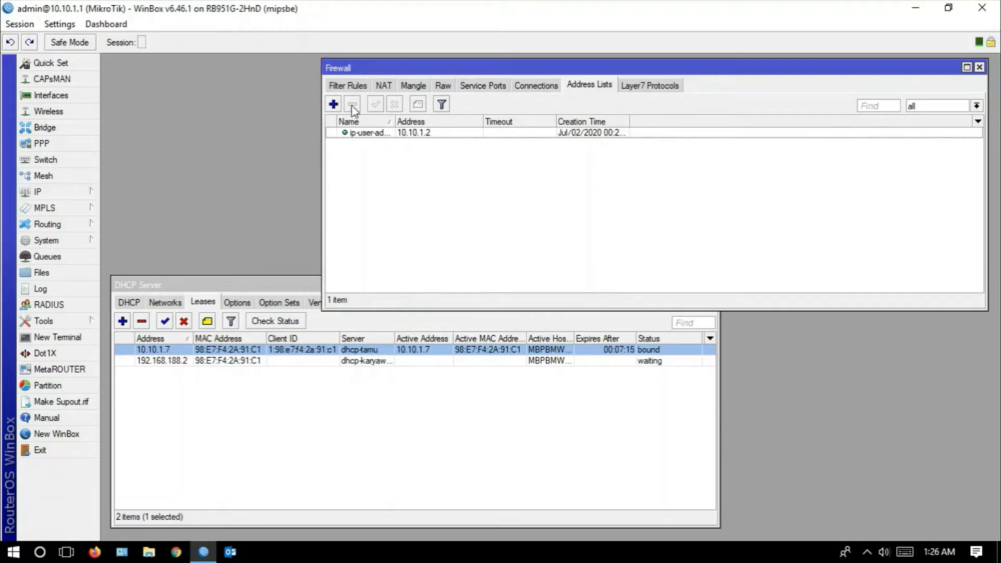
drag(395, 121, 423, 120)
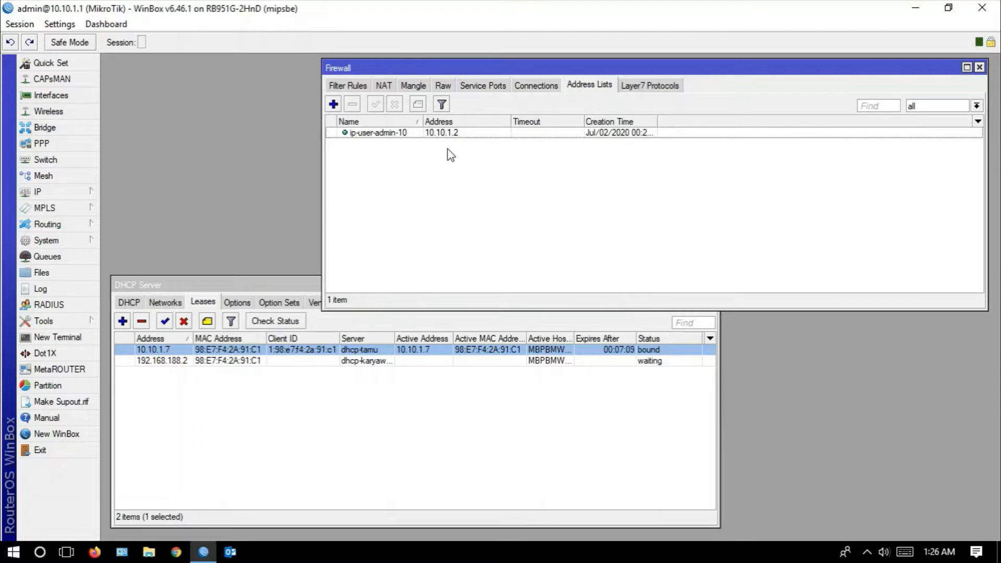
- Remove the source address from the "IP Admin-Full Akses Internet" NAT rule for 10.10.1.2 and apply the change
click(384, 86)
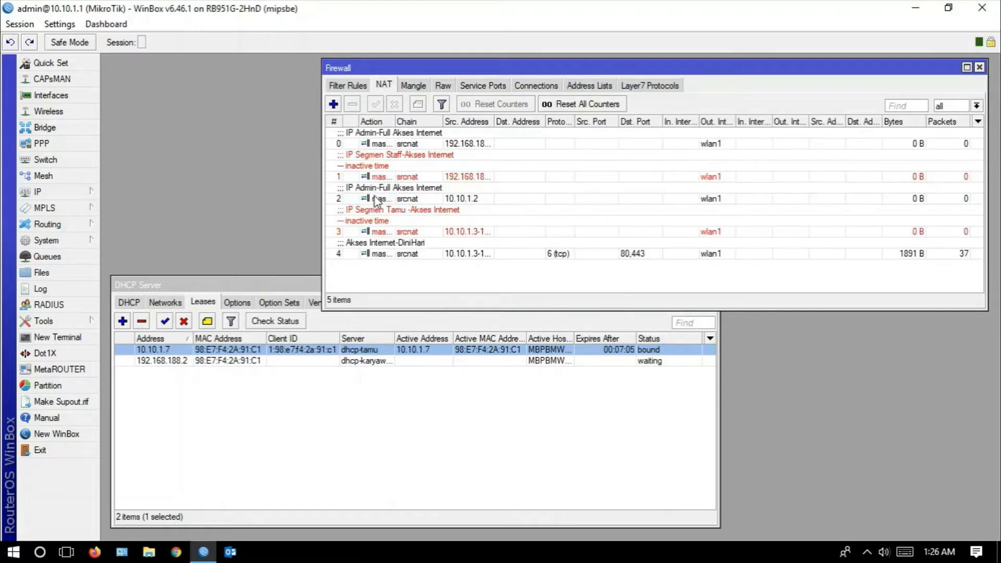
click(432, 192)
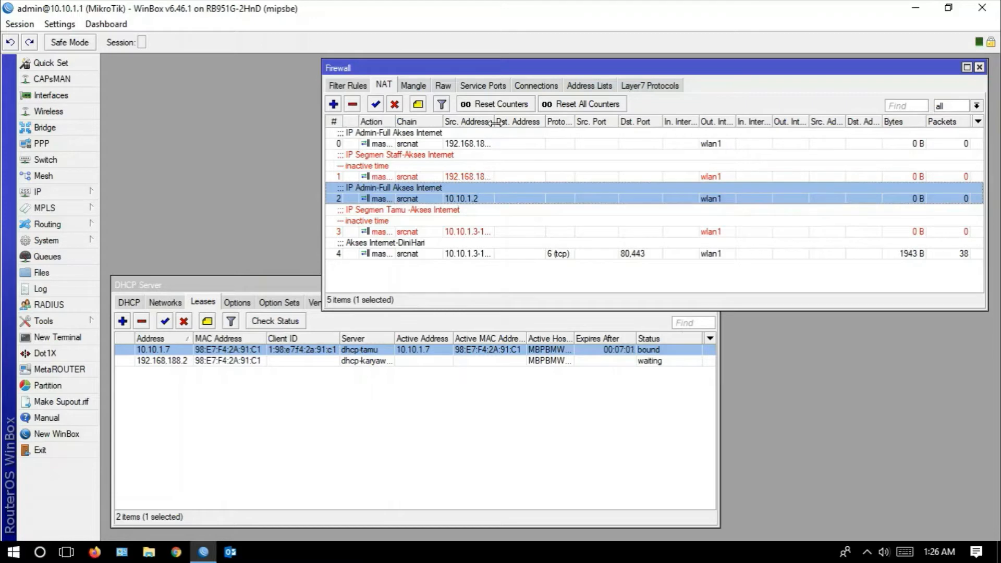
drag(494, 123, 507, 123)
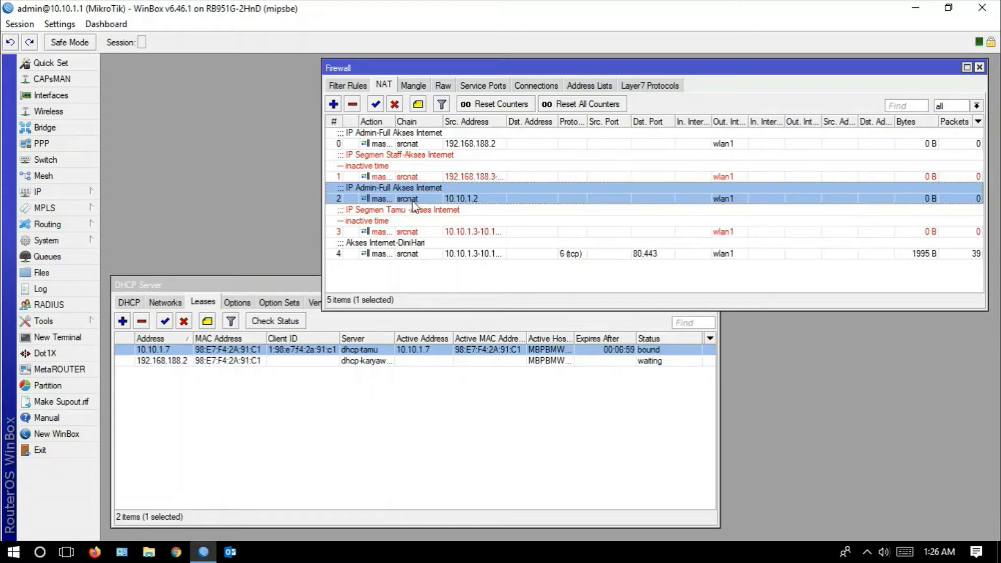
double_click(475, 199)
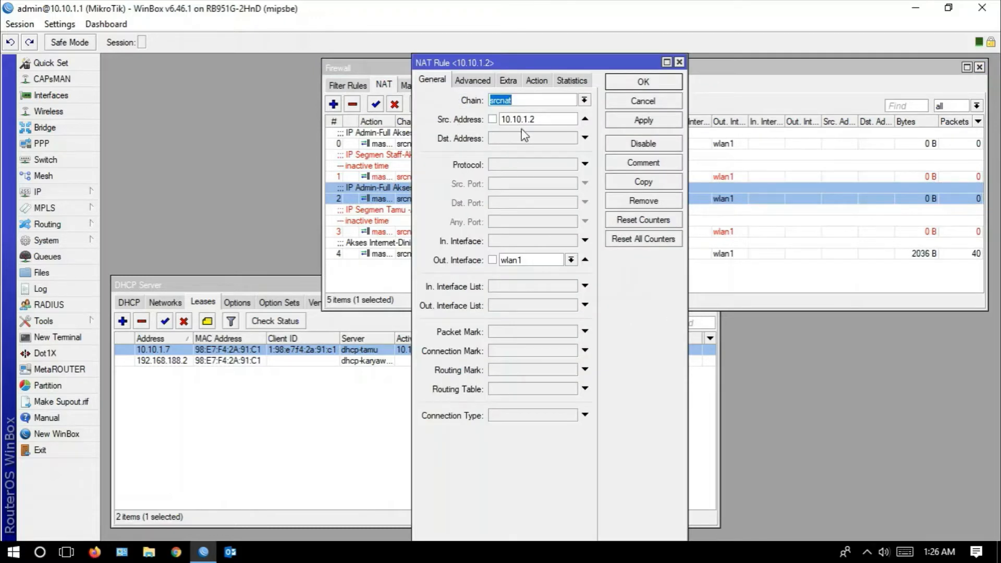
click(536, 119)
click(585, 120)
click(619, 124)
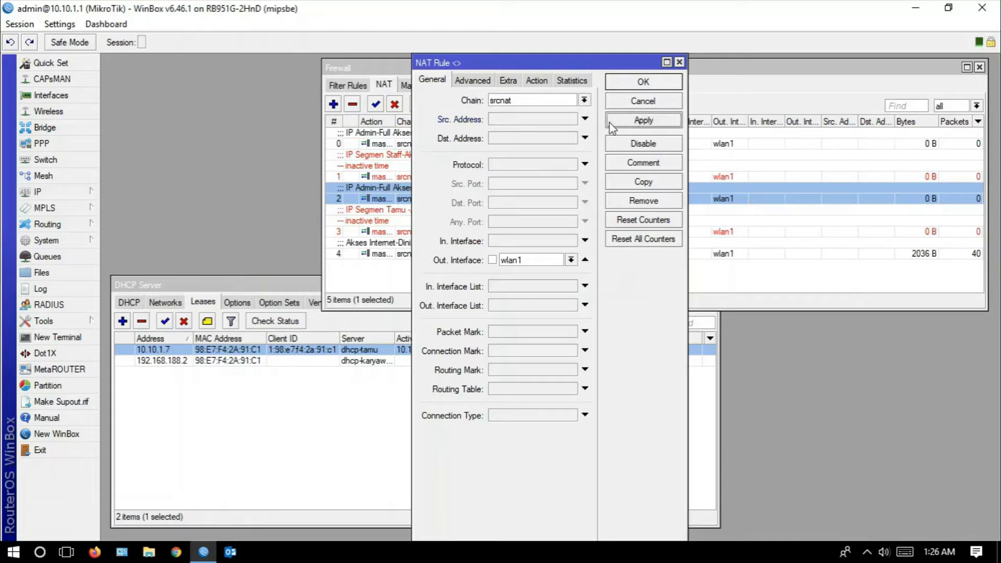
- Set the NAT rule's source address list to ip-user-admin-10, save the rule, and widen the Src. Address List column
click(473, 81)
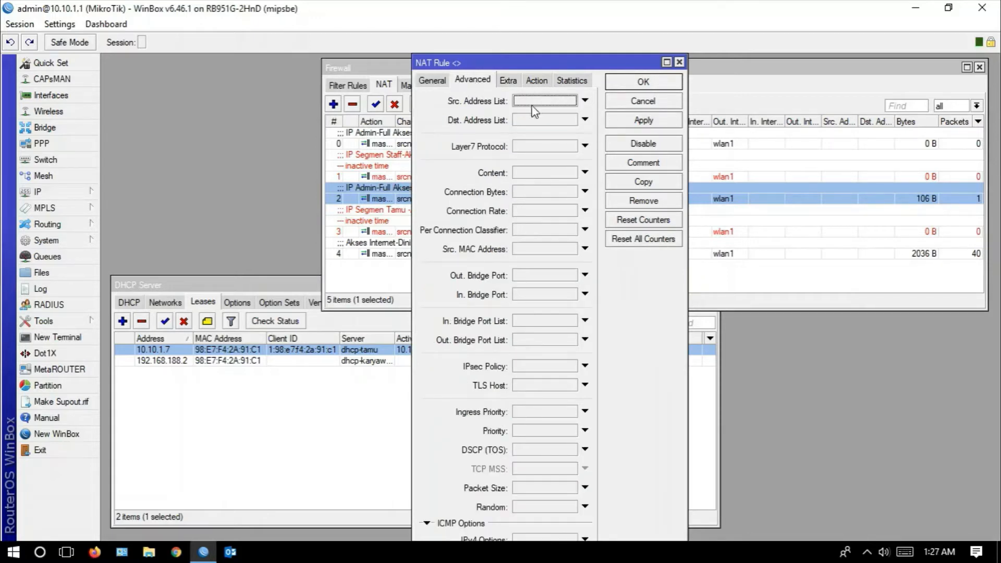
click(574, 102)
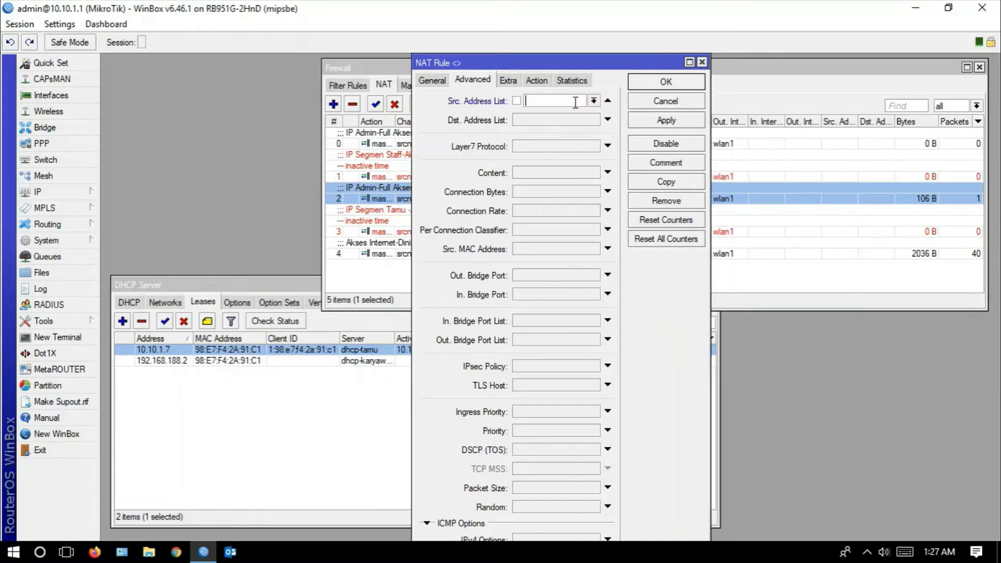
click(594, 101)
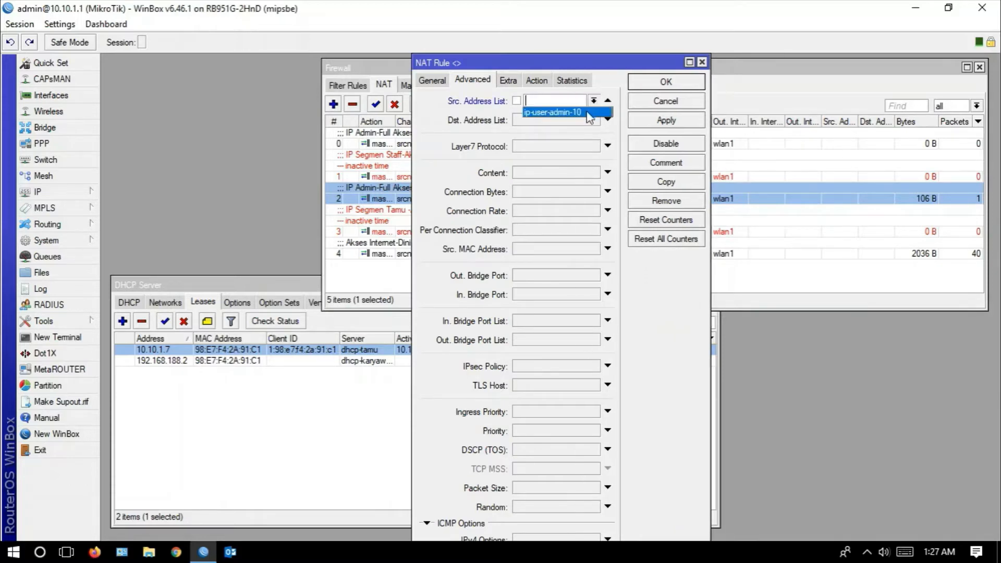
click(589, 113)
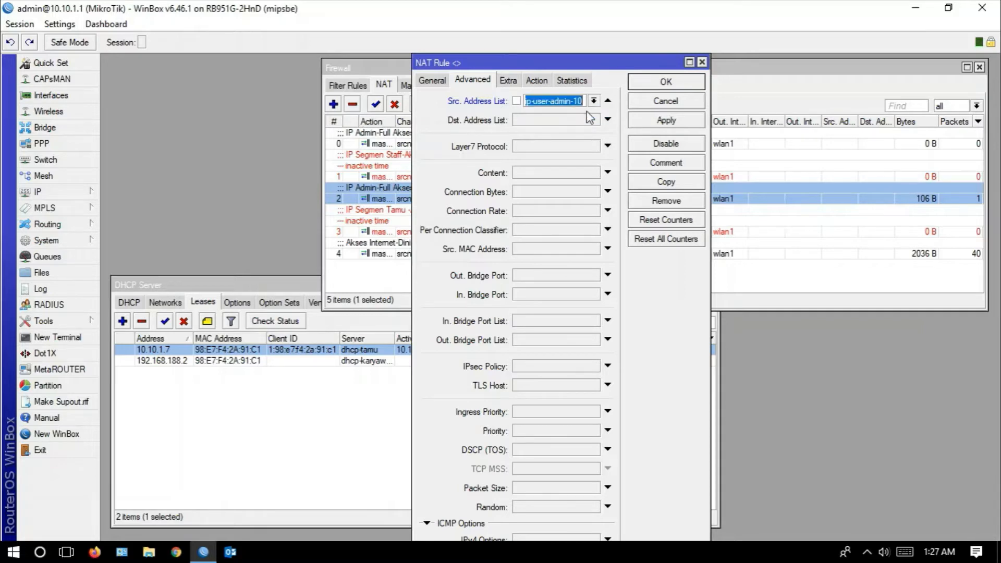
click(642, 123)
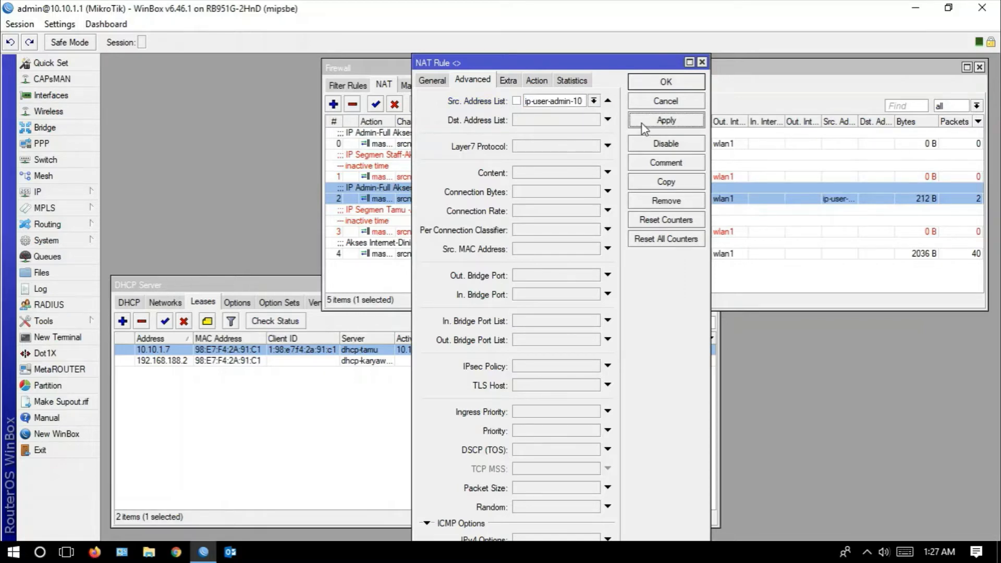
click(658, 83)
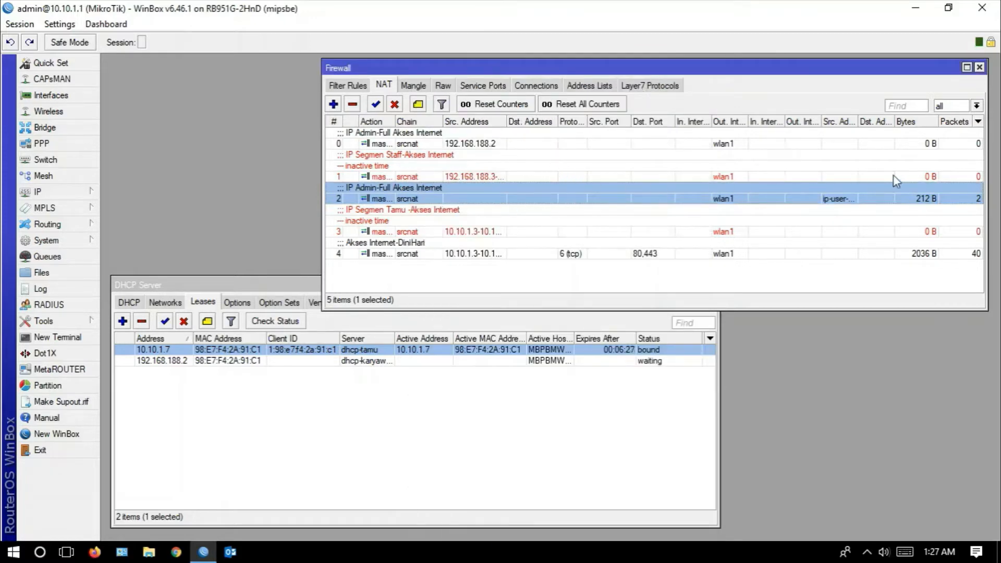
drag(859, 116, 894, 118)
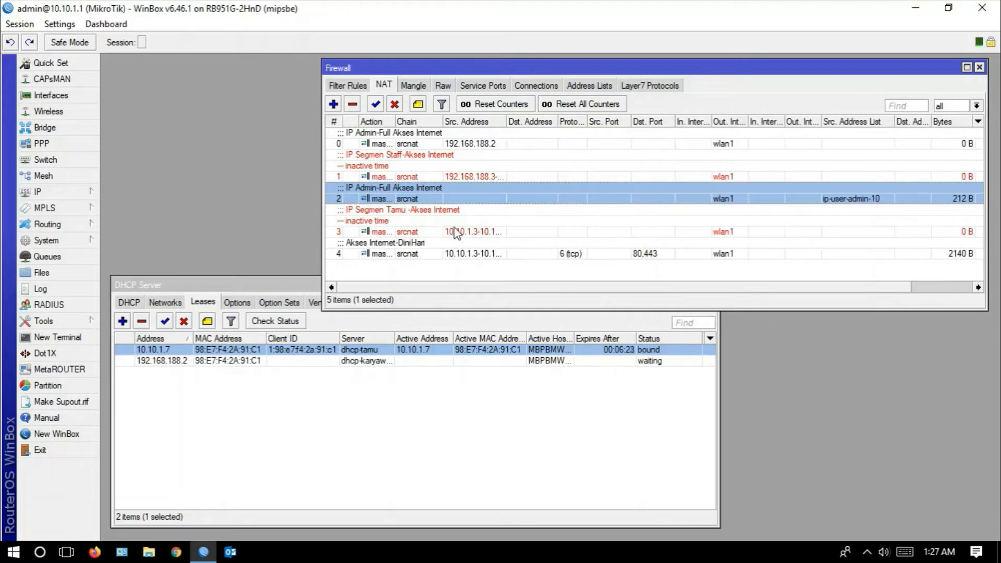
- Change the address of the ip-user-admin-10 address list entry to 10.10.1.7 and save it
click(591, 88)
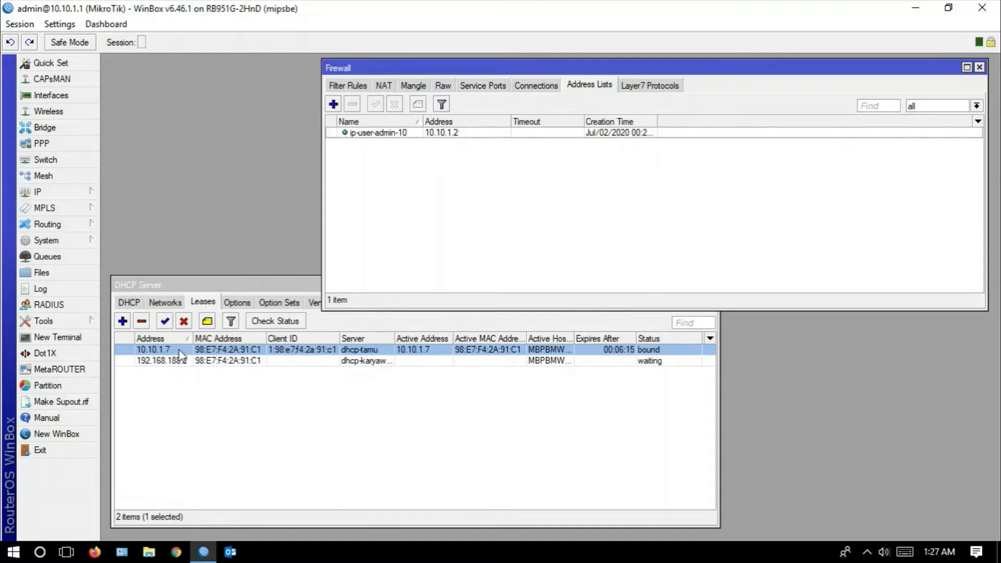
click(438, 133)
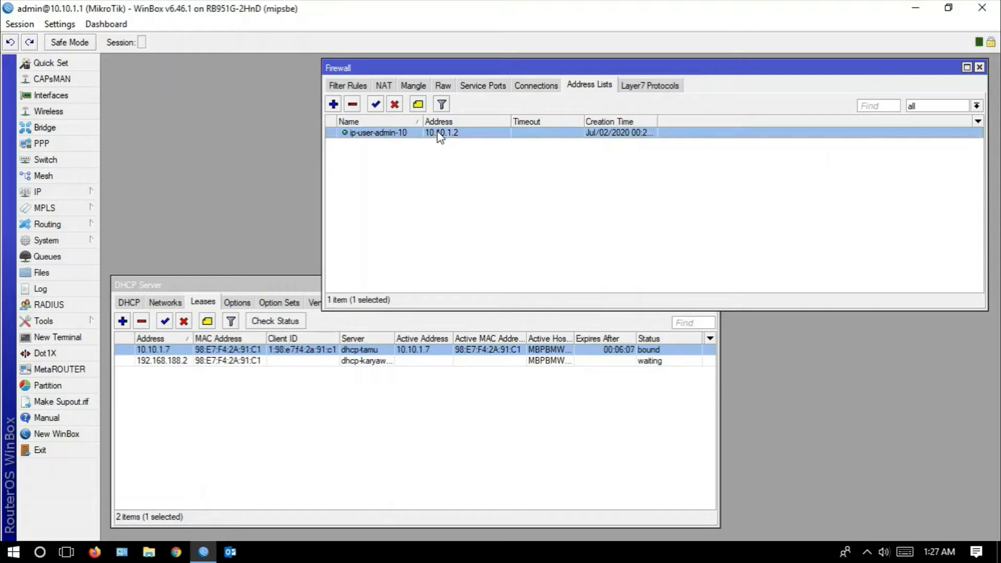
double_click(438, 134)
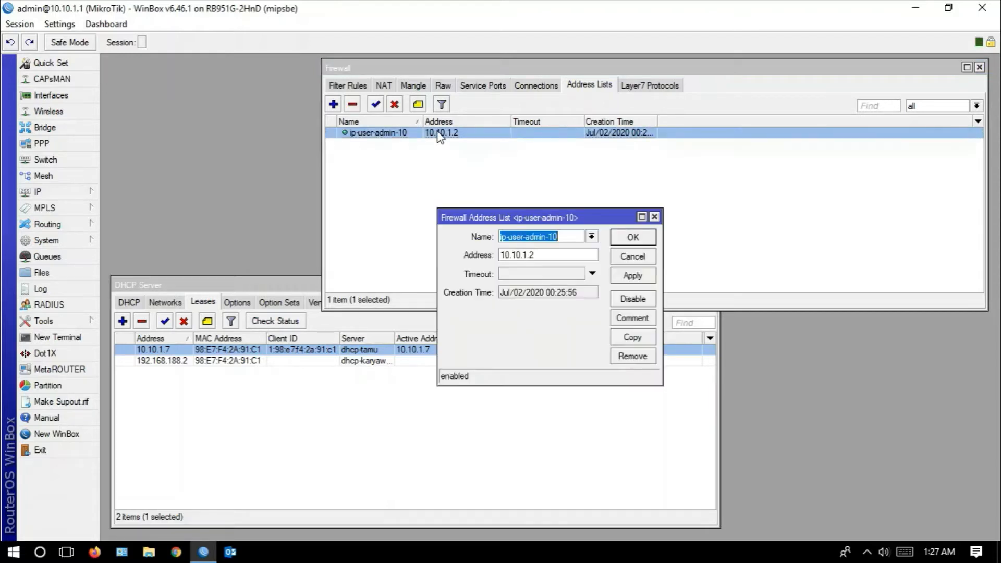
click(546, 255)
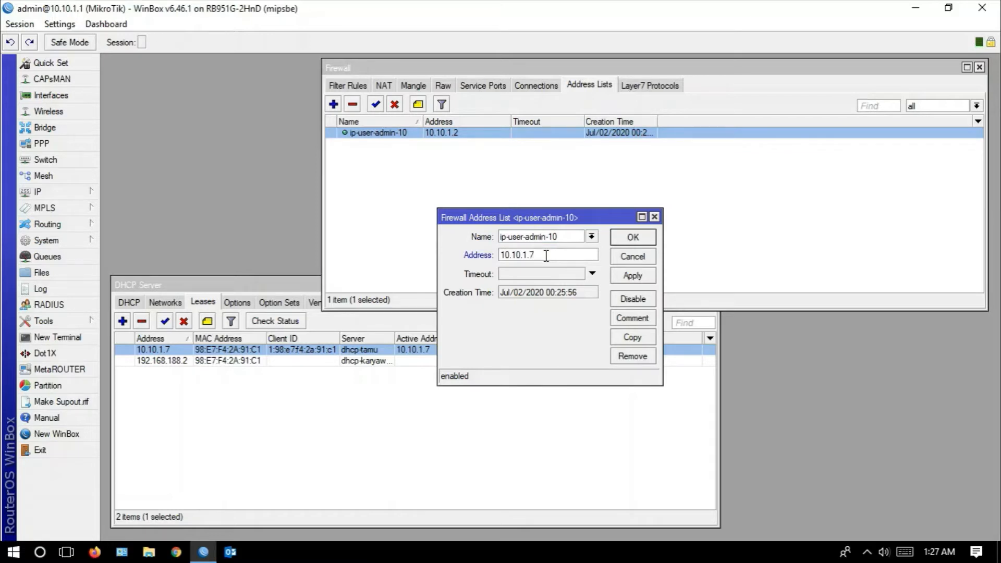
click(633, 277)
click(633, 239)
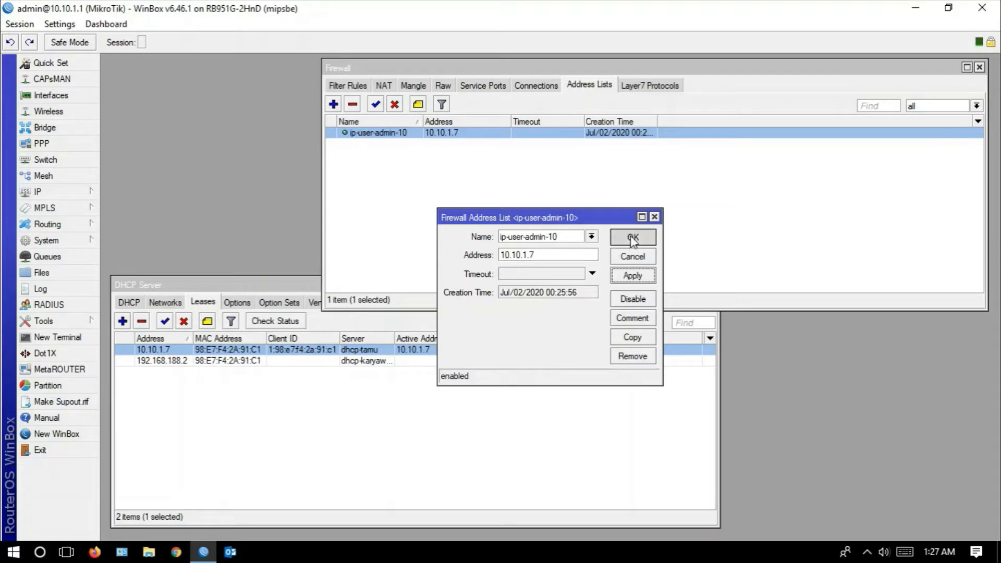
- Compare the NAT rule that uses ip-user-admin-10 with its address list entry, ending on the NAT rules
click(384, 85)
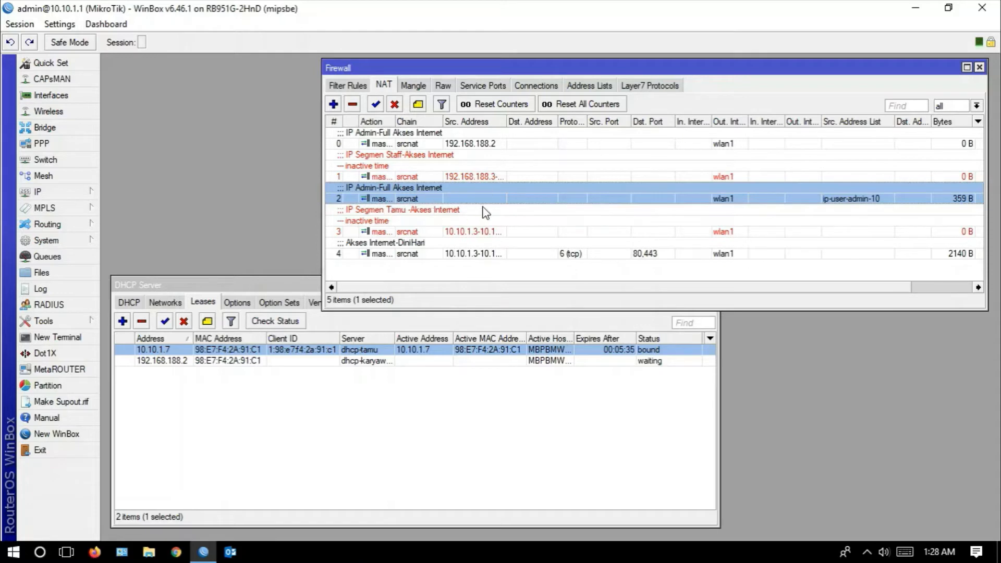
click(589, 86)
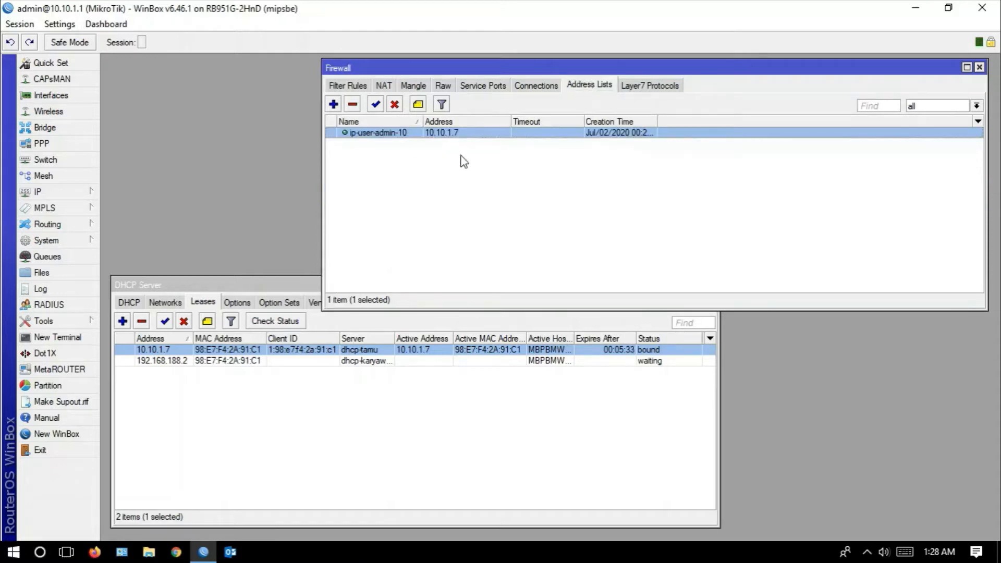
click(385, 86)
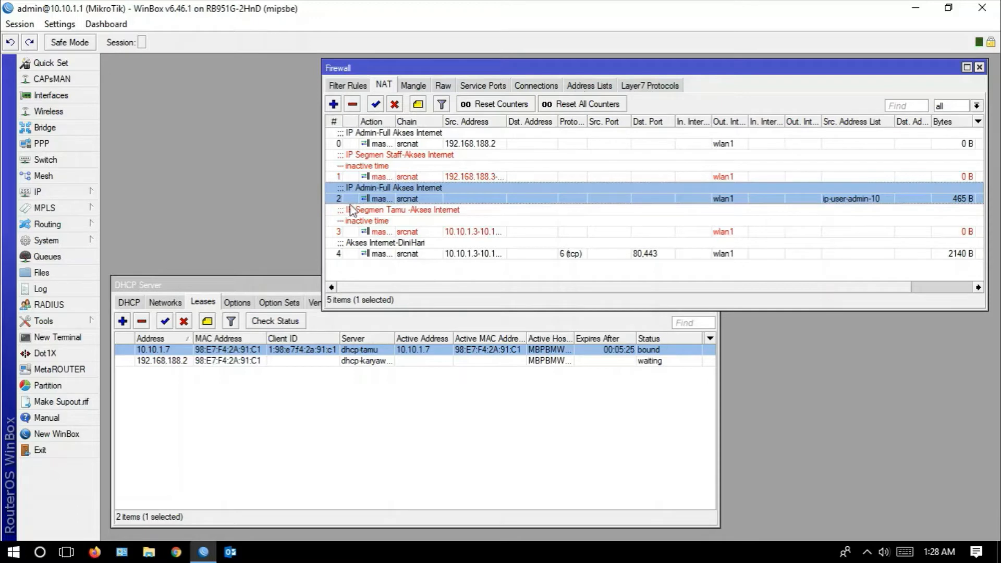
- Test internet access by switching to Chrome, loading detik.com in a new tab and opening its detikNews section
click(67, 552)
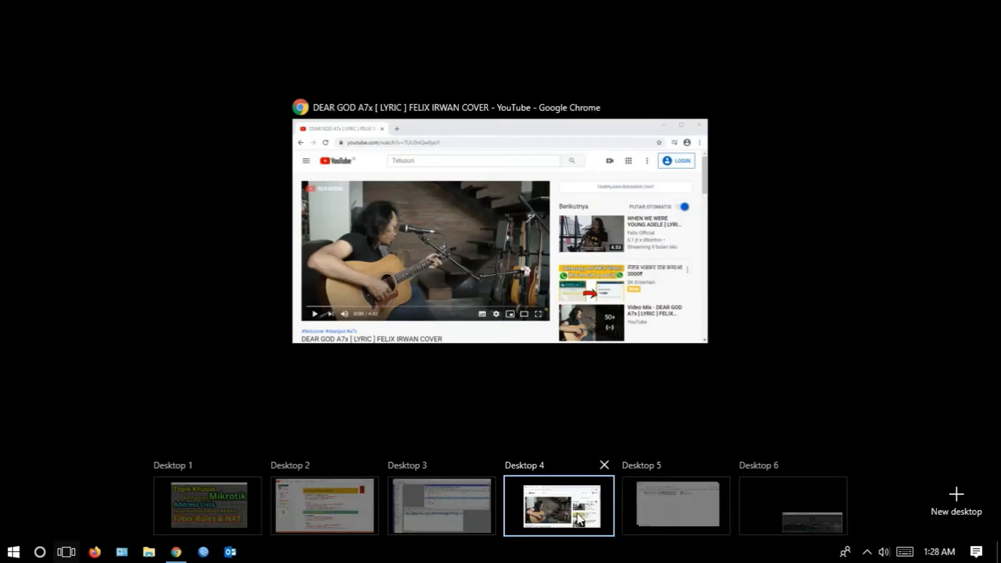
click(578, 515)
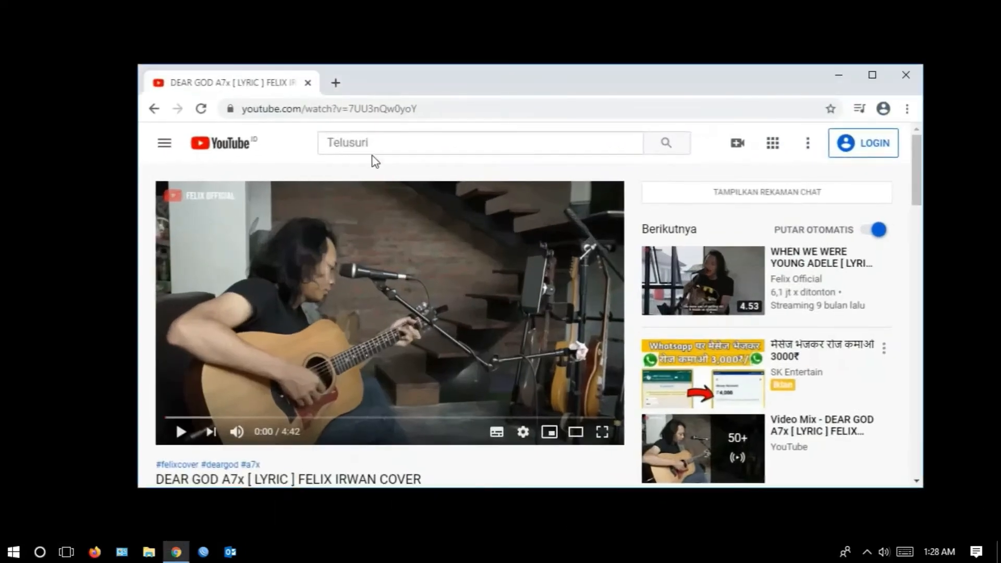
click(335, 83)
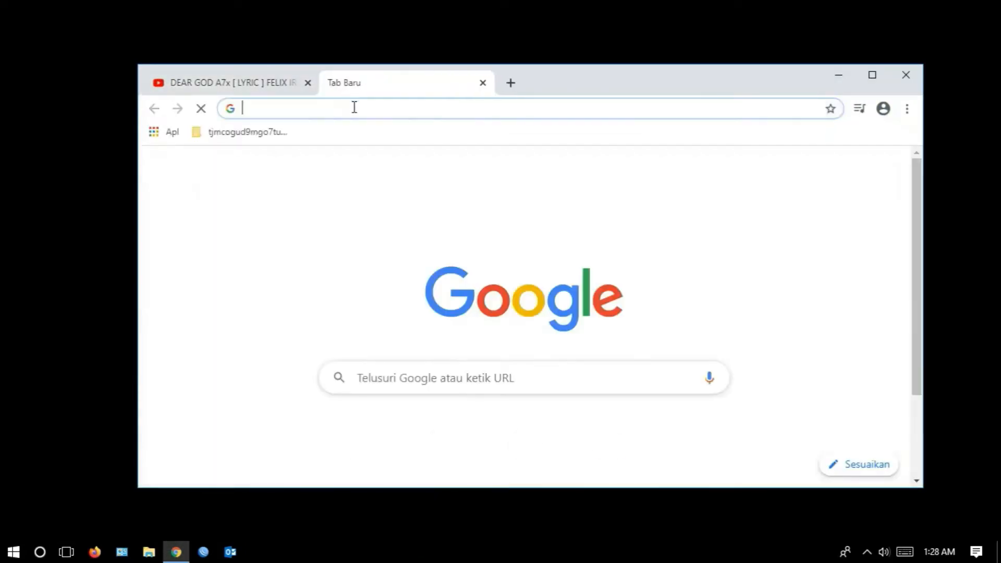
text(detik)
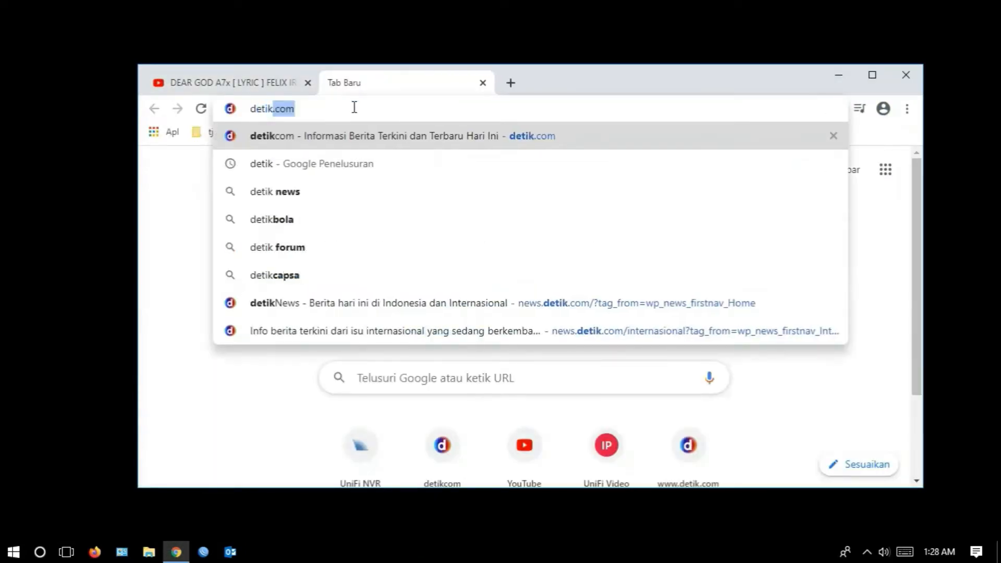
key(Return)
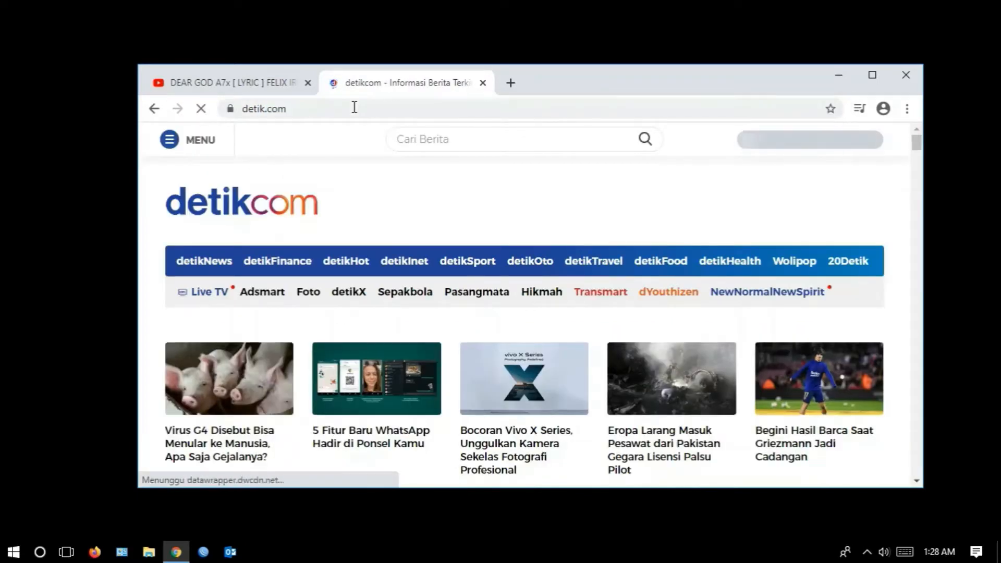
scroll(341, 204, down, 1)
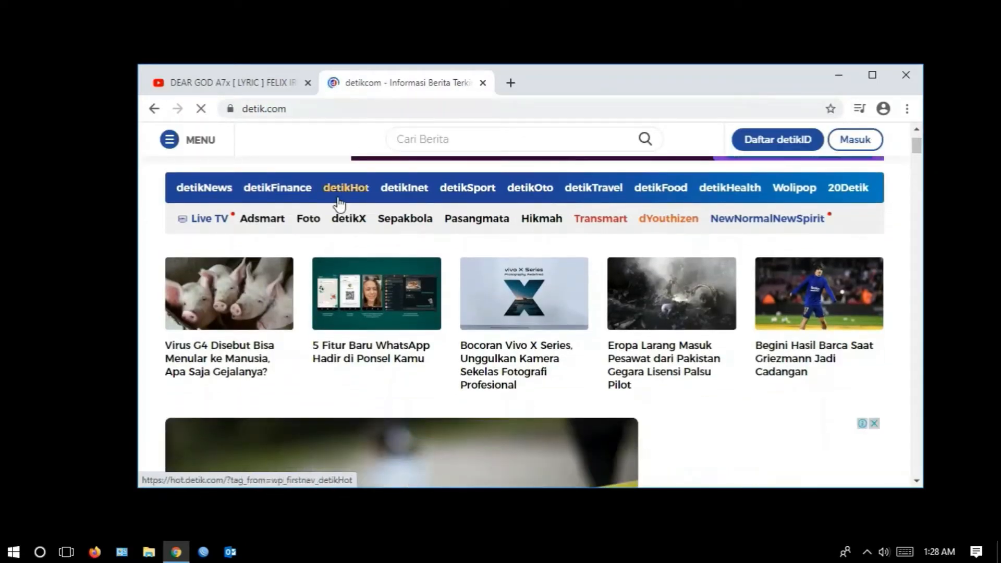
click(239, 194)
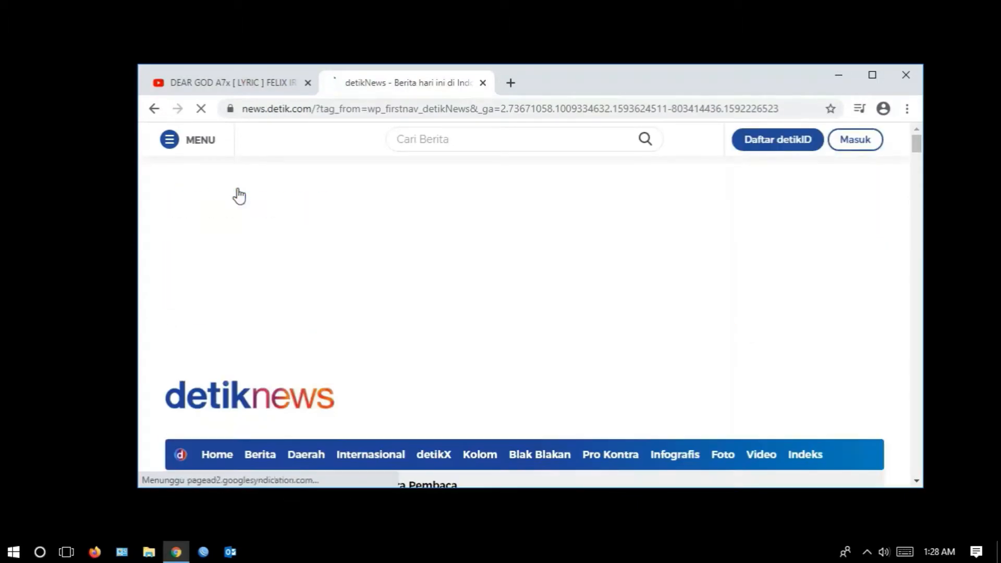
- Review the administrator and guest address list lines of the 10.10.1.1/24 segment on the PowerPoint slide, and return to WinBox
click(67, 552)
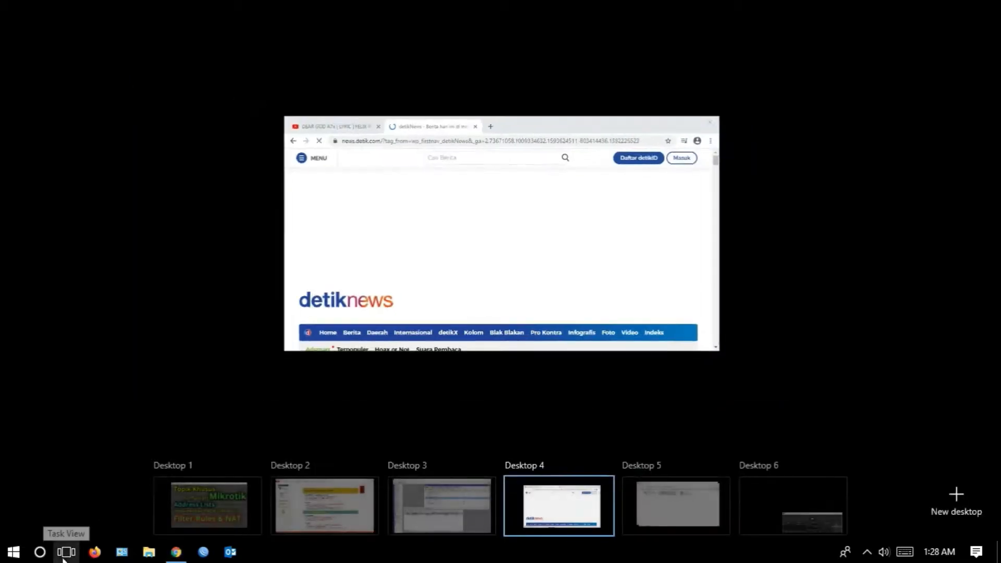
click(294, 505)
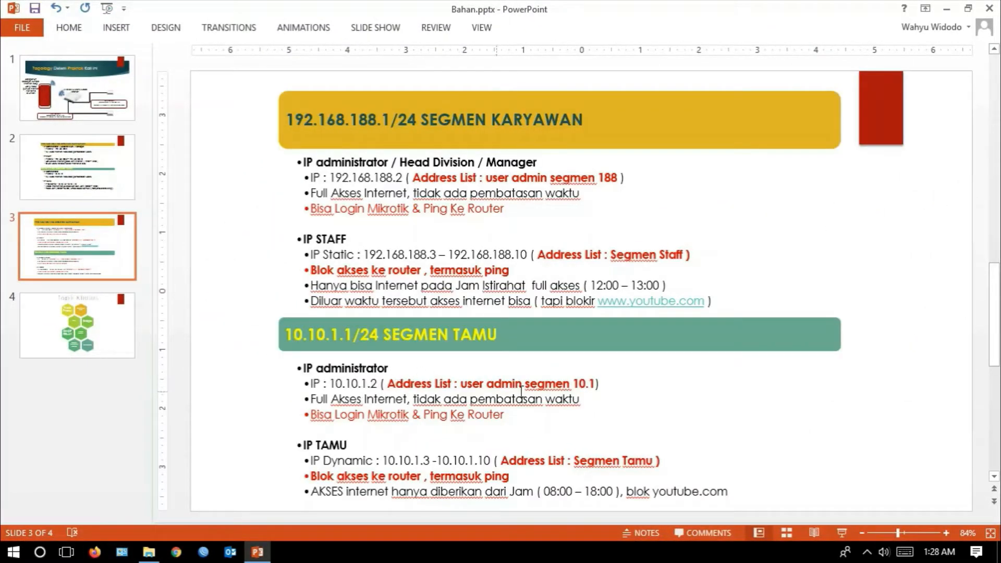
drag(602, 386, 297, 385)
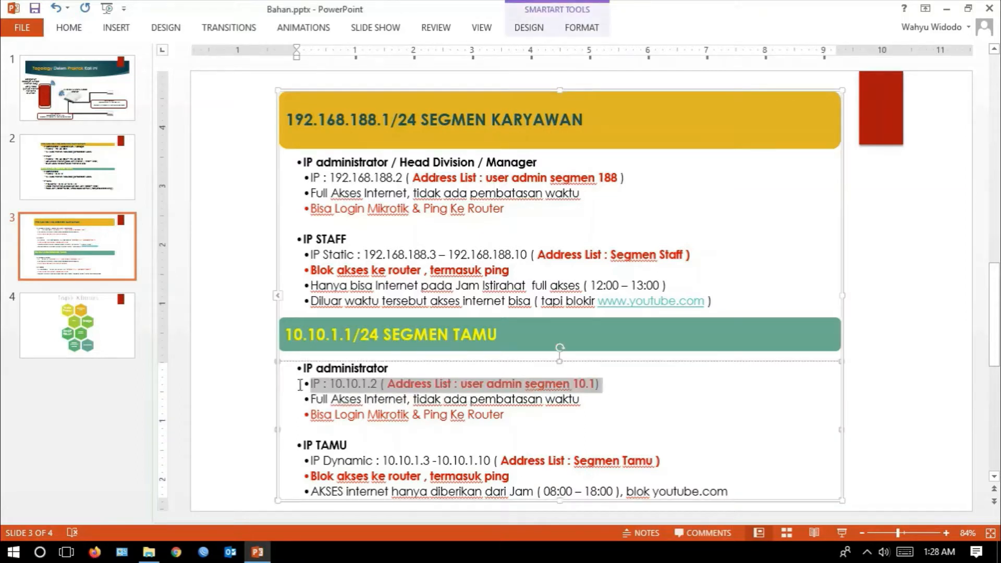
click(379, 461)
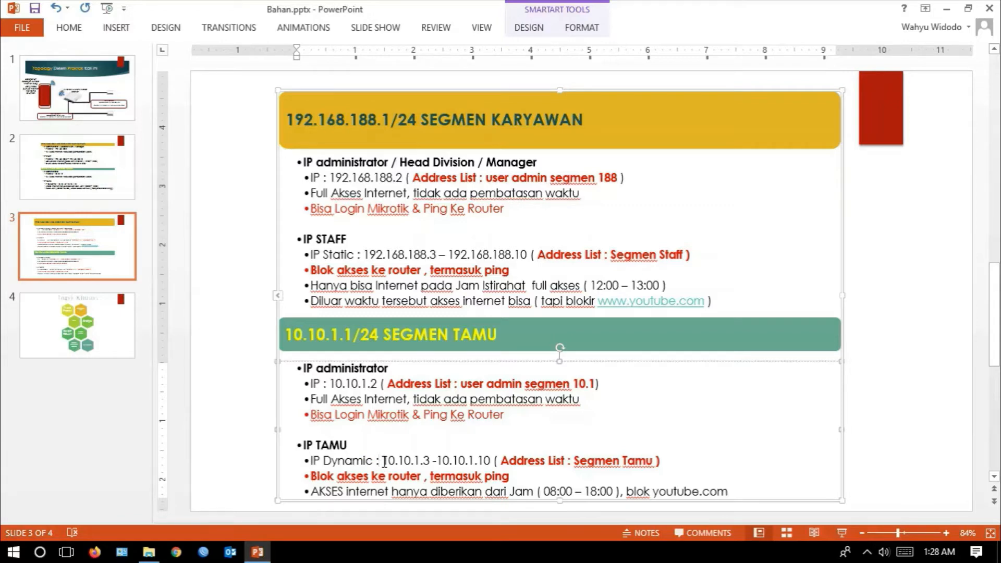
drag(501, 461, 662, 463)
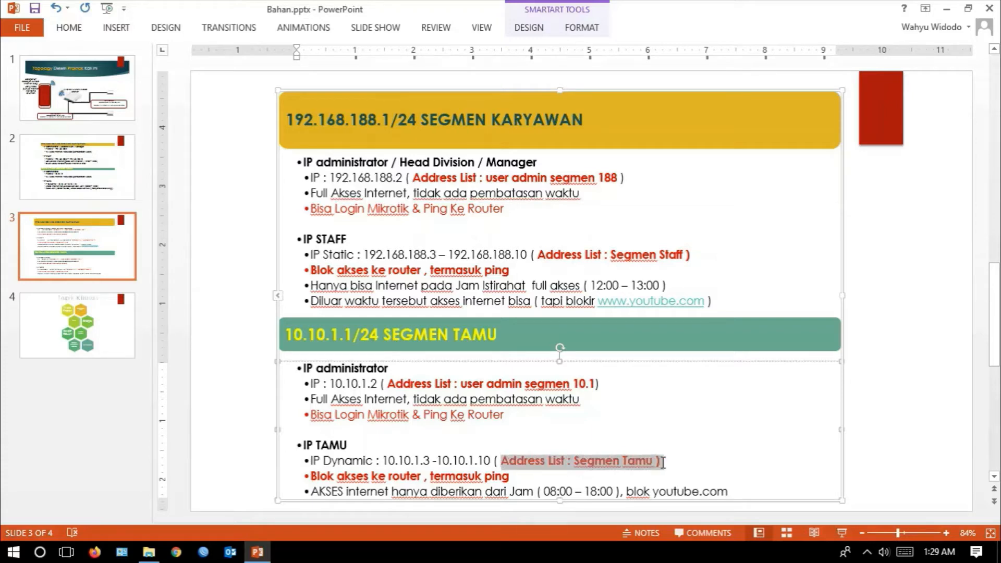
key(Down)
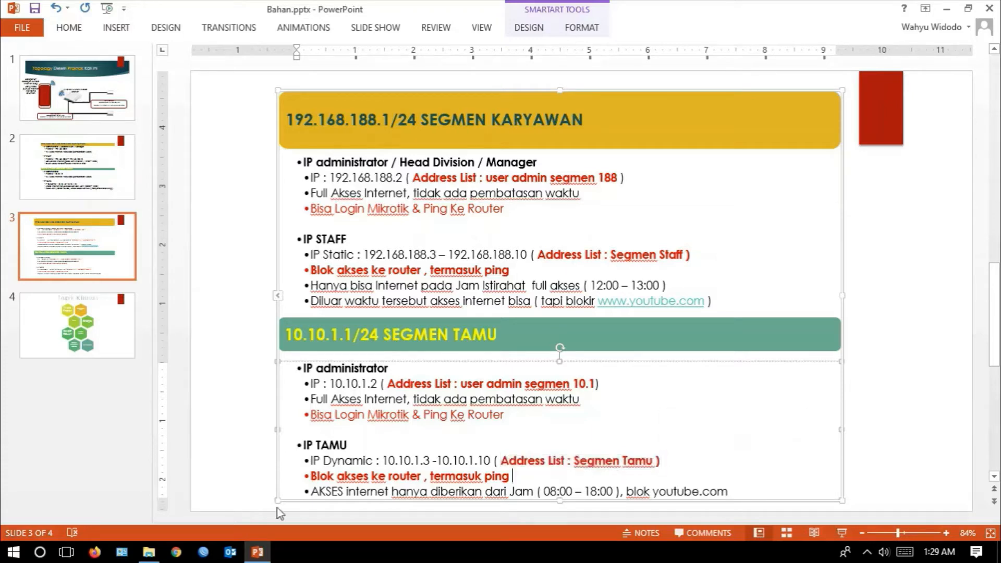
click(66, 553)
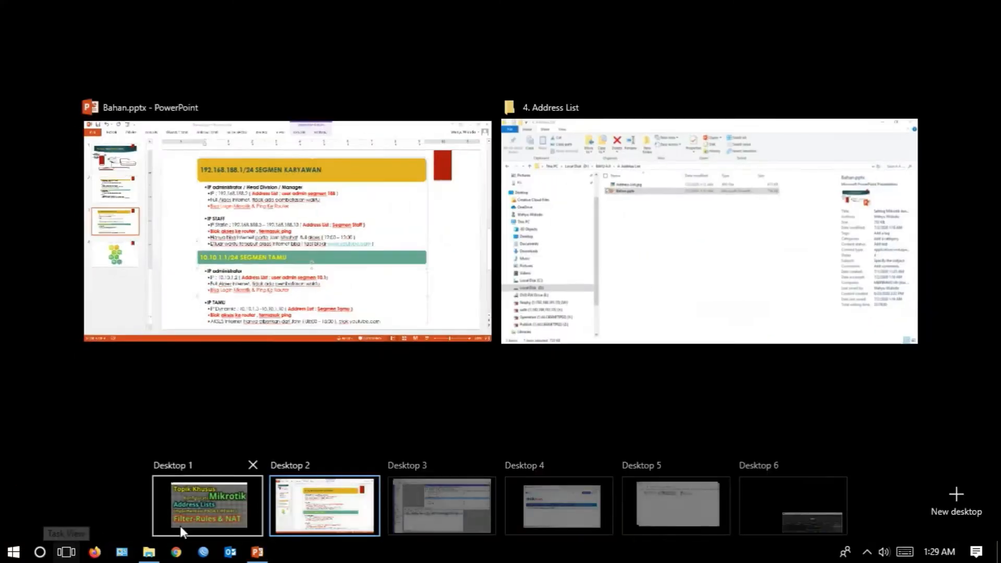
click(399, 500)
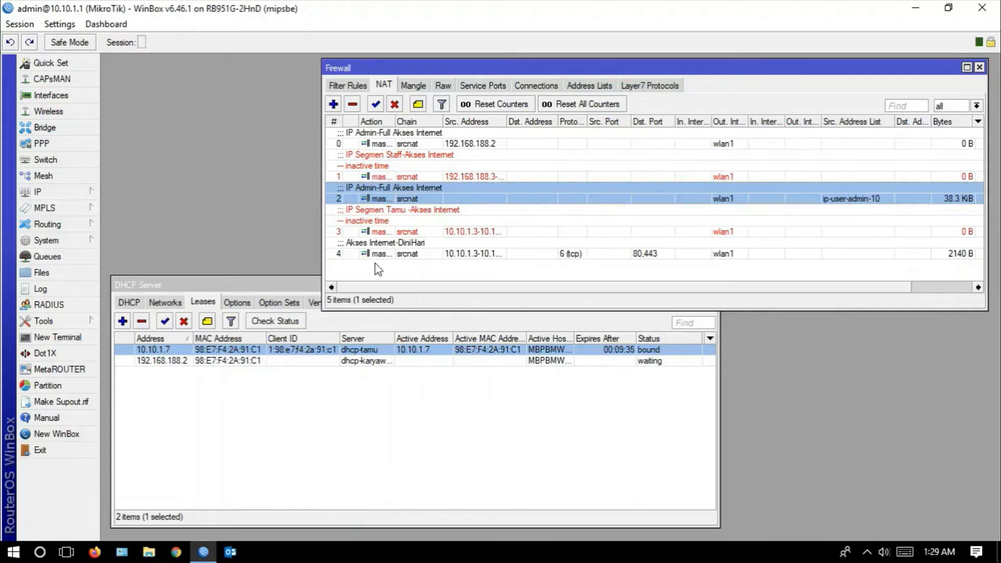
- Add a firewall address list entry named ip-segmen-tamu with address range 10.10.1.3-10.10.1.10, and slightly widen the Name column
click(590, 86)
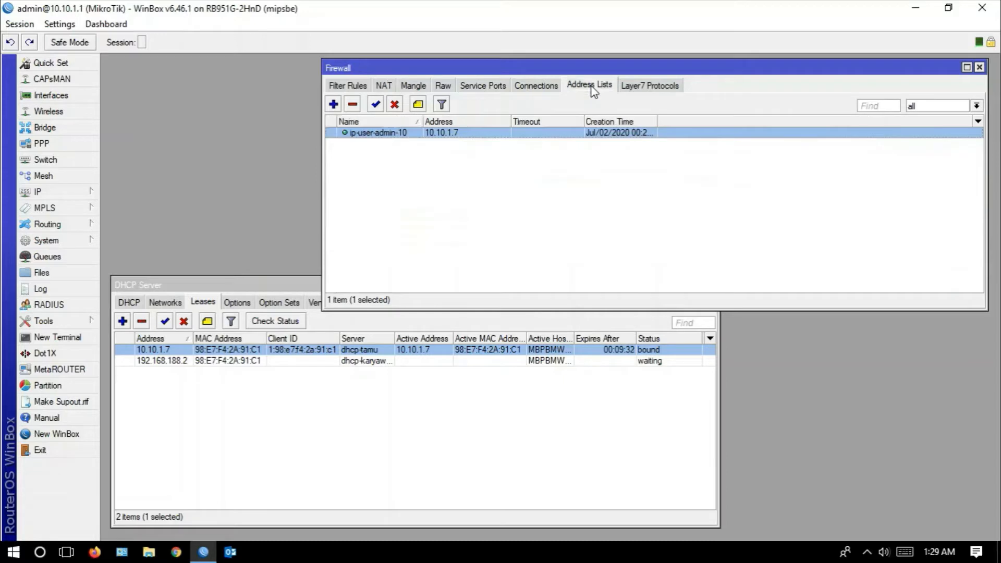
click(333, 104)
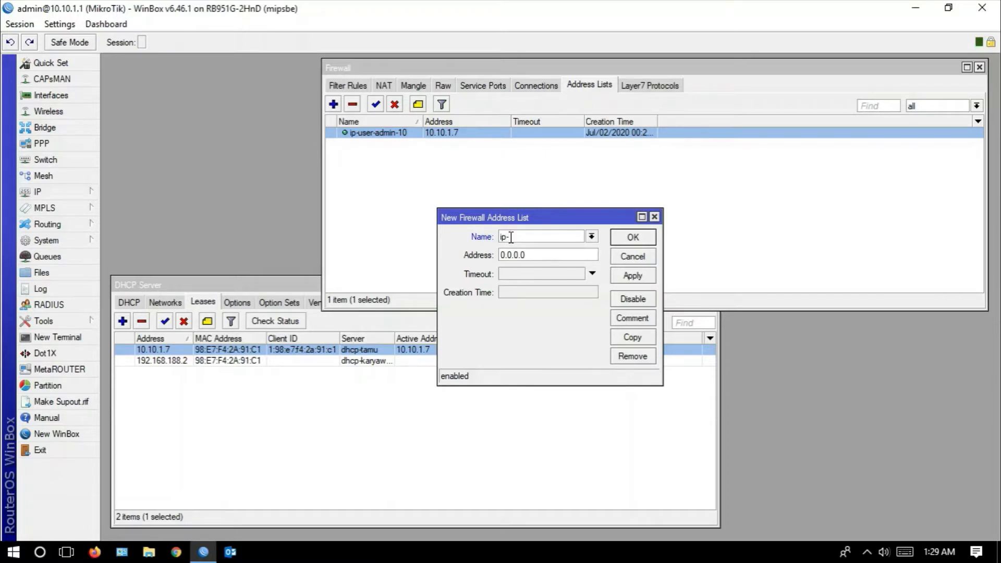
text(ip-segmen-tamu)
click(541, 255)
text(1)
text(0.10.1.3-10.10.1)
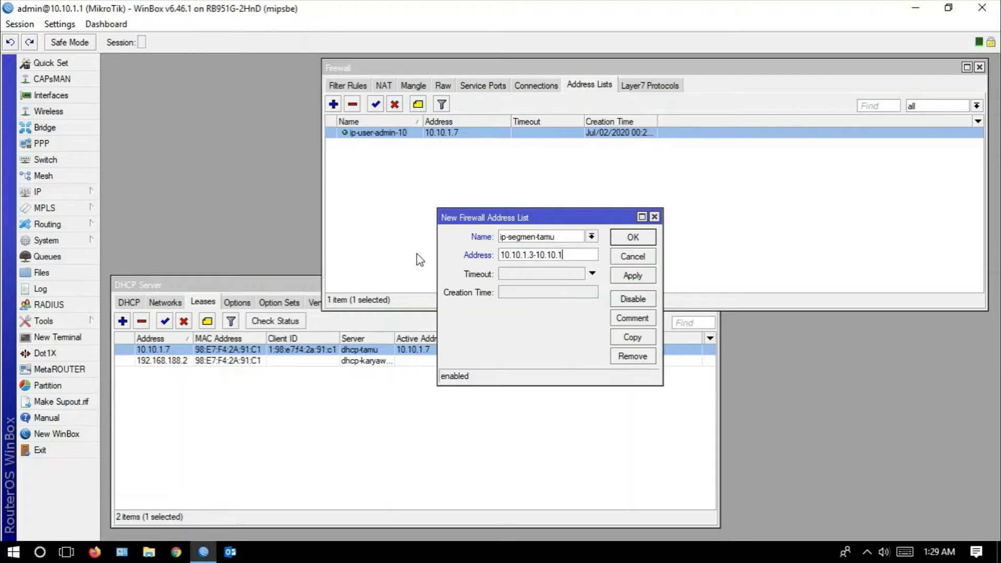
text(.10)
click(625, 282)
click(633, 239)
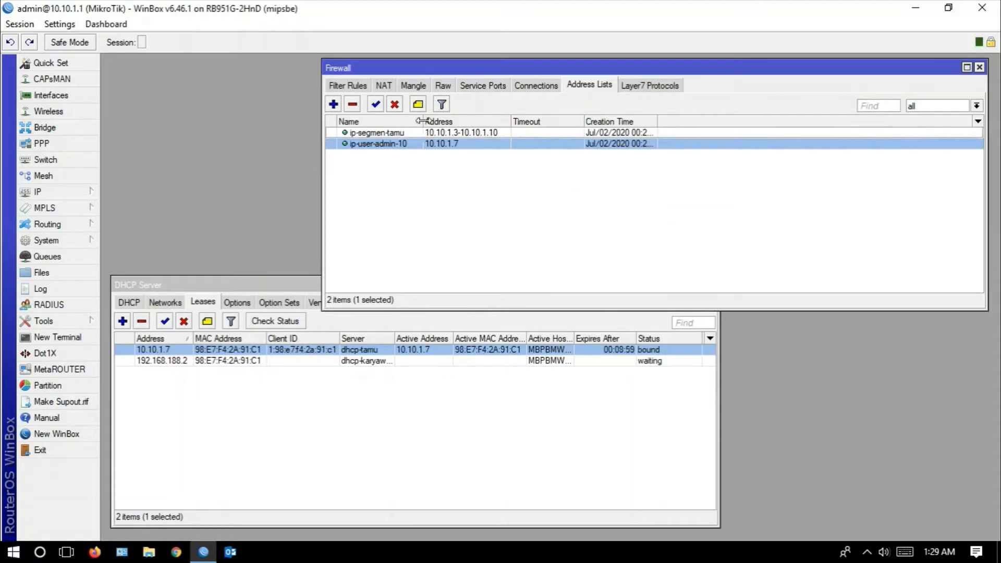
mouse_move(420, 120)
mouse_down()
mouse_move(439, 125)
mouse_move(423, 128)
mouse_up()
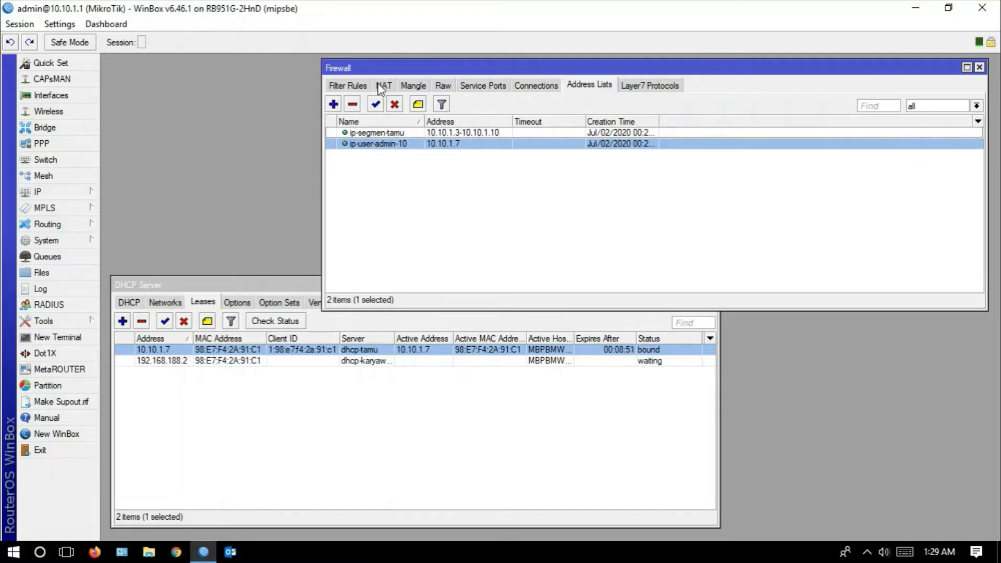
- Remove the source address range from the "IP Segmen Tamu -Akses Internet" NAT rule and apply the change
click(383, 86)
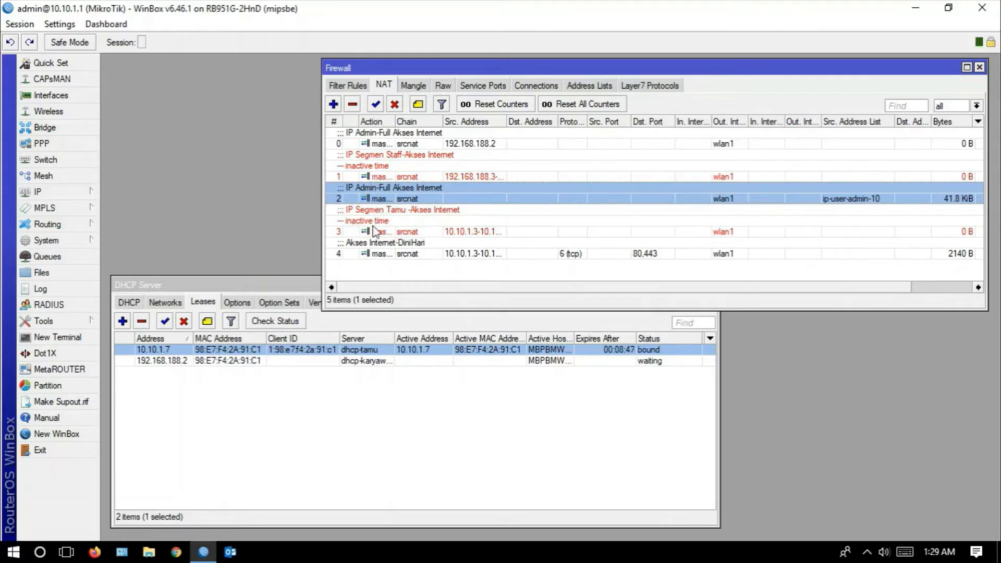
click(403, 225)
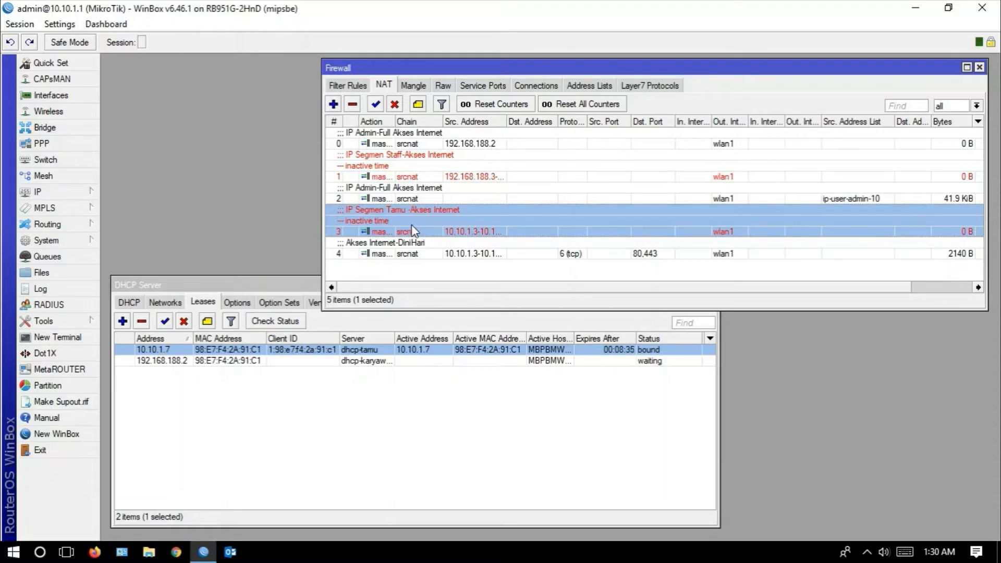
double_click(413, 230)
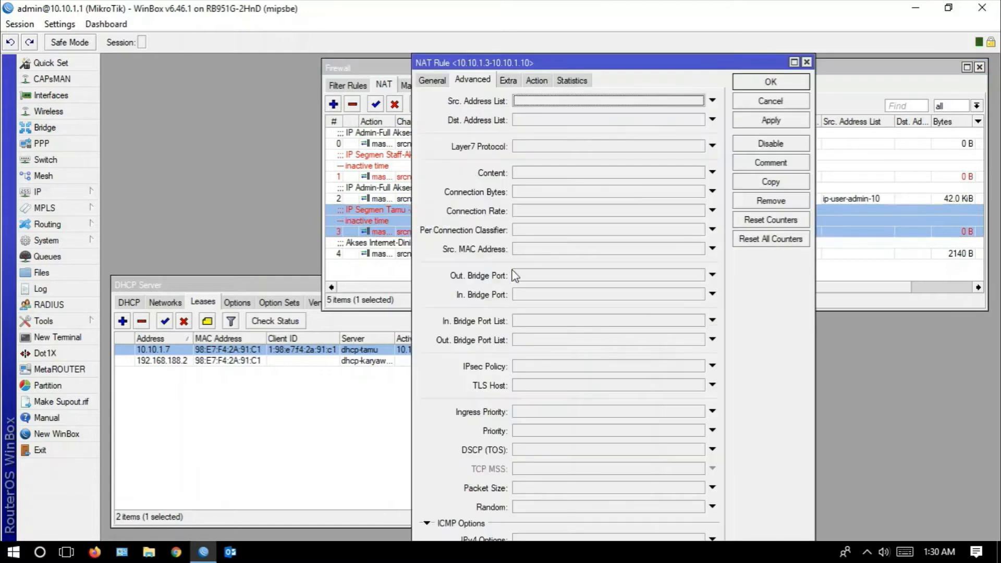
click(434, 80)
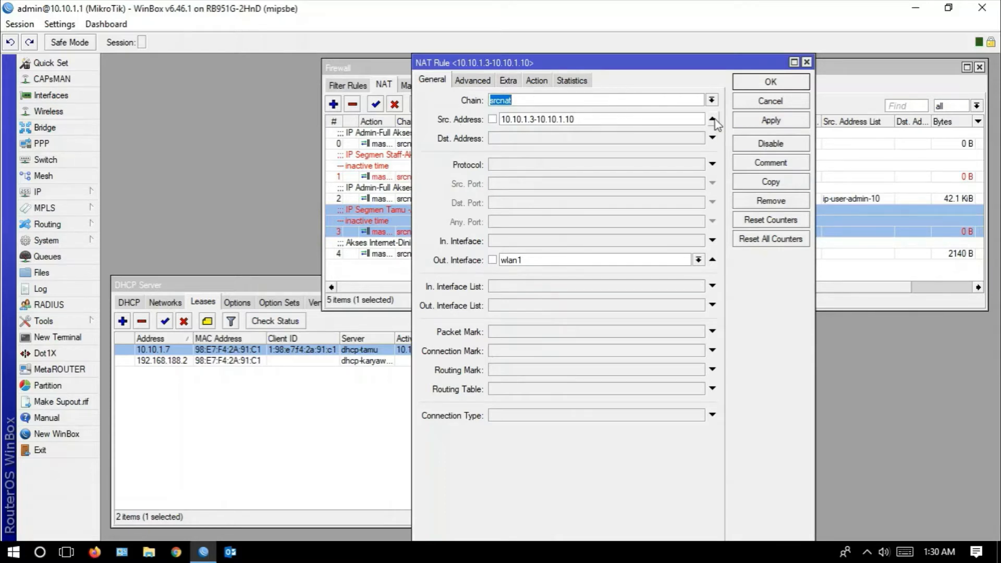
click(713, 119)
click(746, 126)
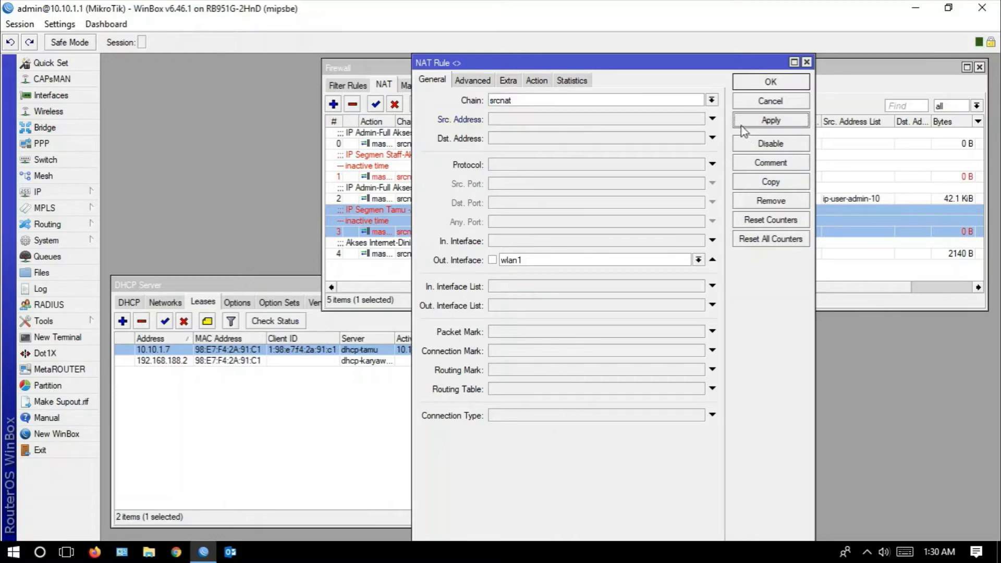
- Set the guest NAT rule's source address list to ip-segmen-tamu, apply it and close the rule
click(479, 84)
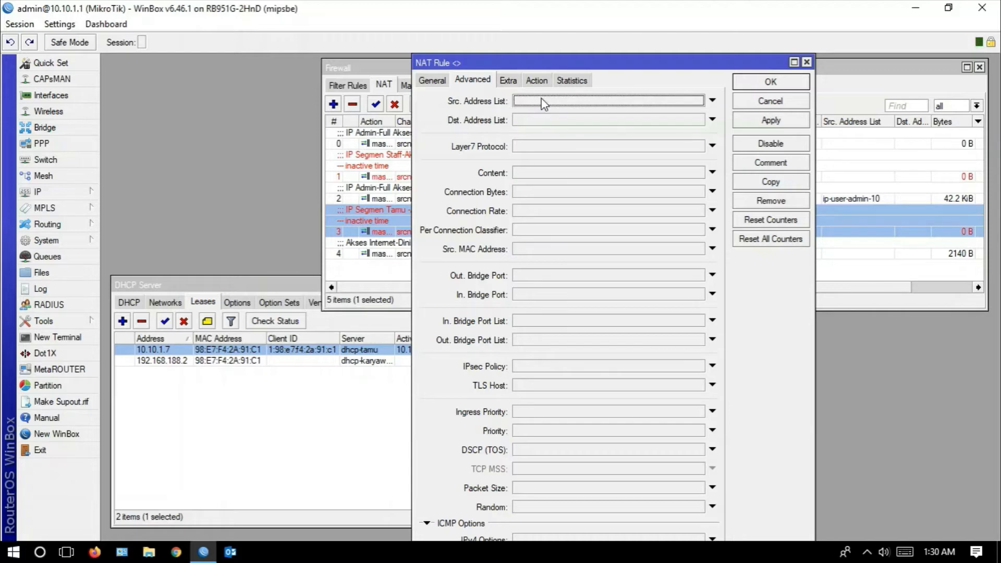
click(563, 100)
click(699, 100)
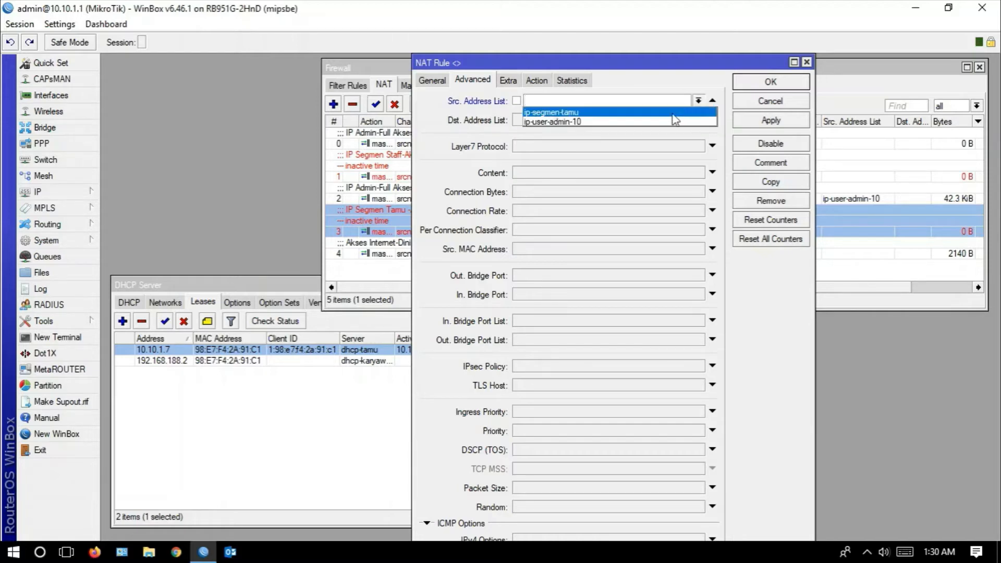
click(596, 113)
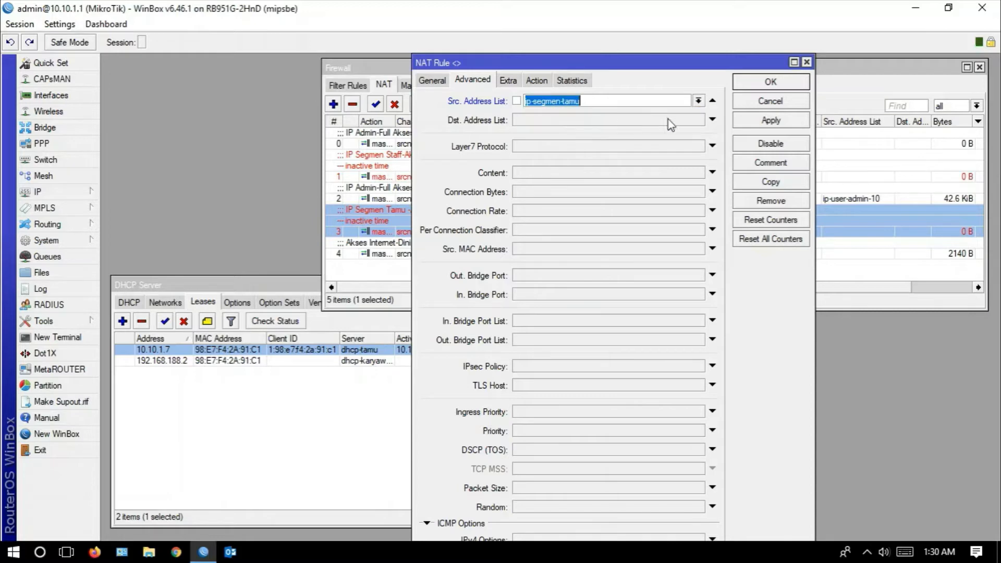
click(746, 123)
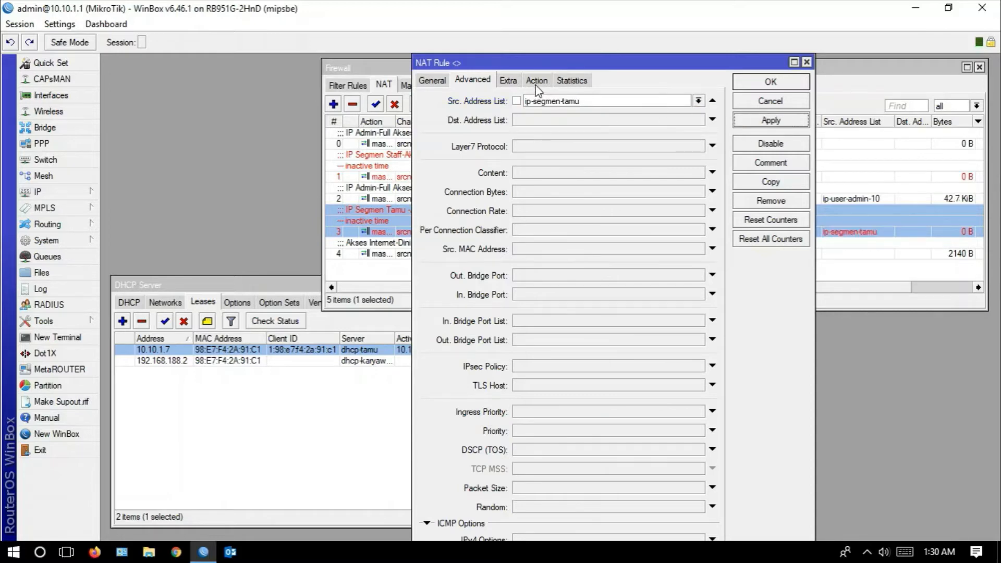
click(753, 79)
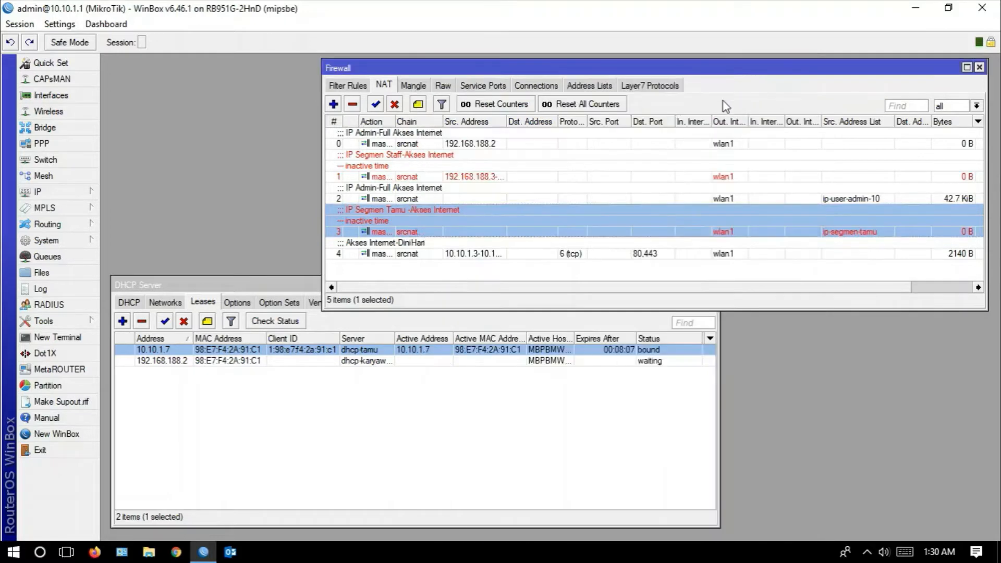
- Try changing the ip-segmen-tamu address list range to 10.10.1.3-10.10.1.20, and discard the edit
click(588, 85)
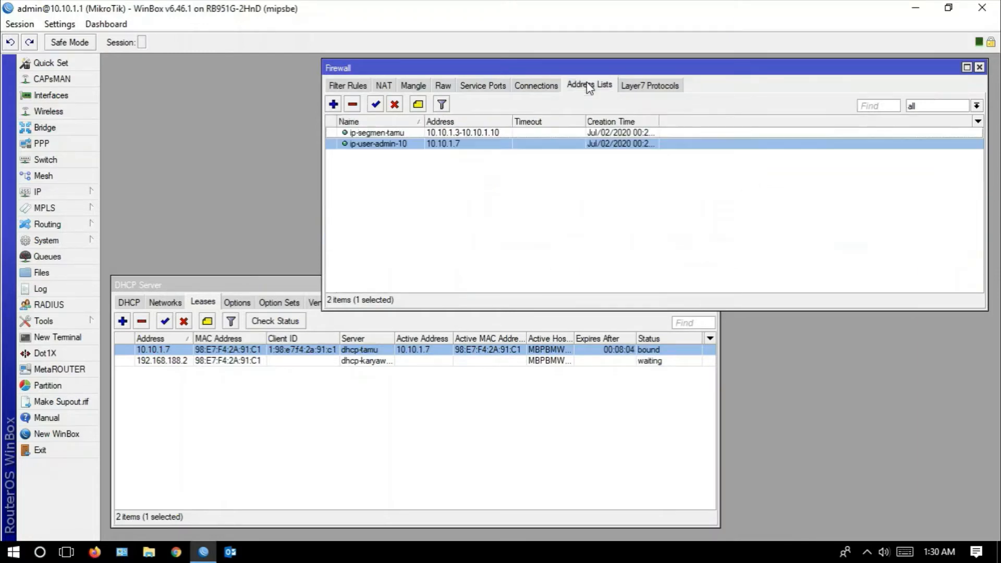
click(451, 133)
double_click(452, 134)
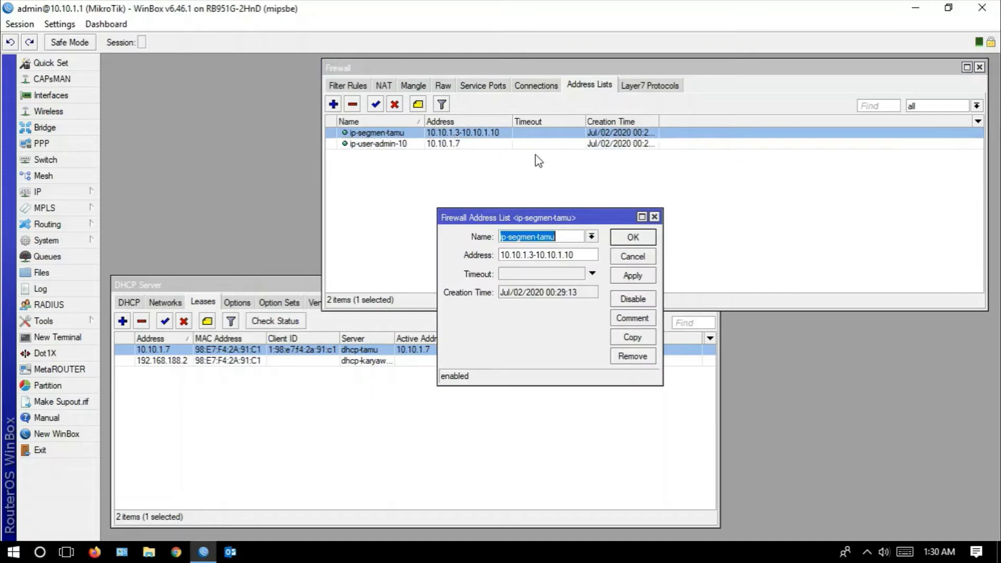
click(581, 256)
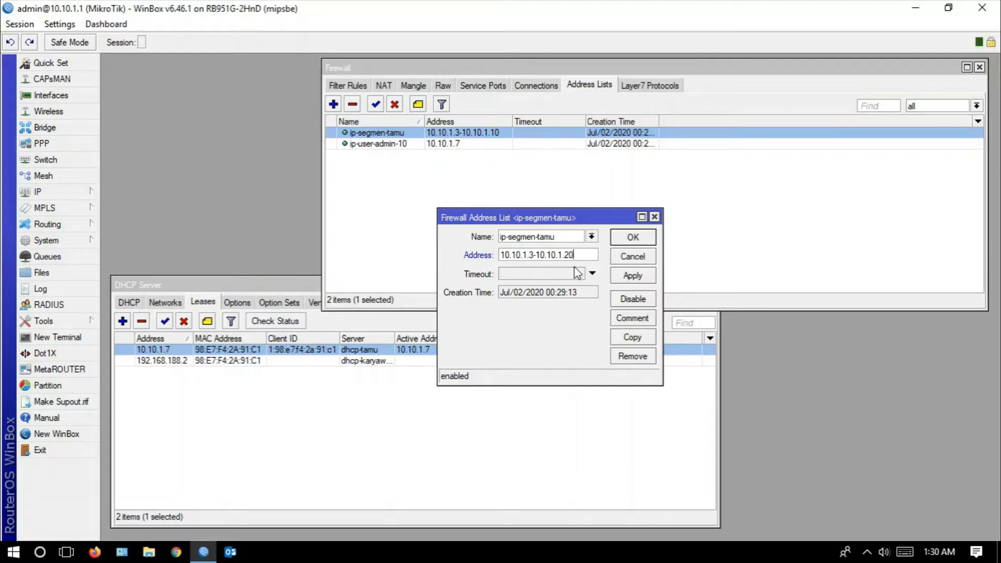
click(629, 260)
- Check the address ranges of the configured IP pools and close the pool list
click(90, 192)
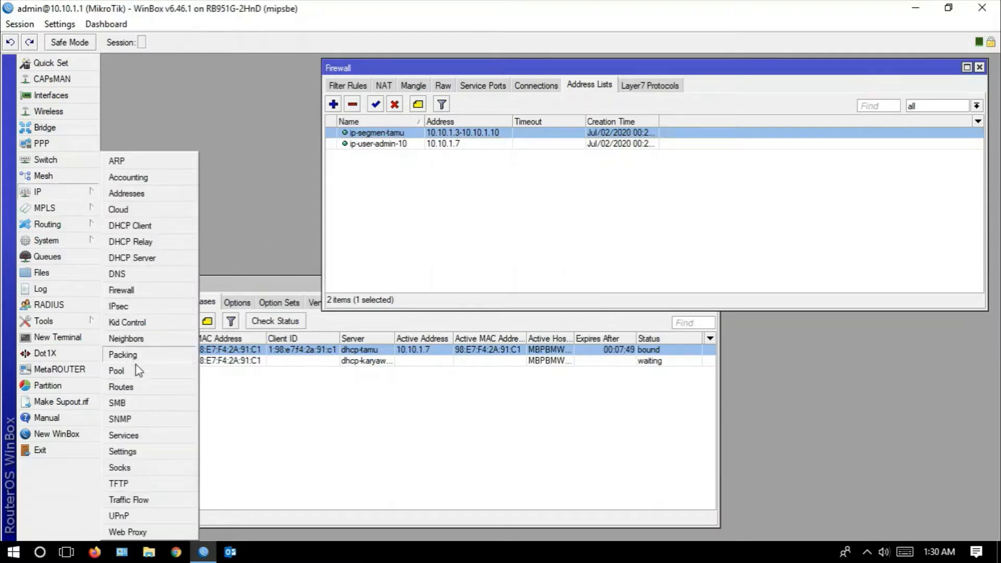
click(125, 371)
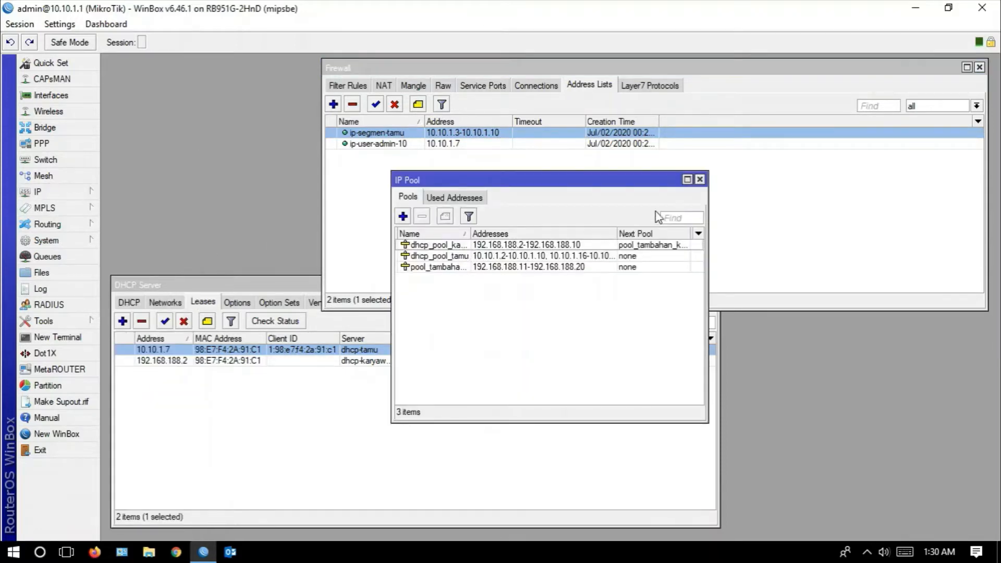
click(700, 179)
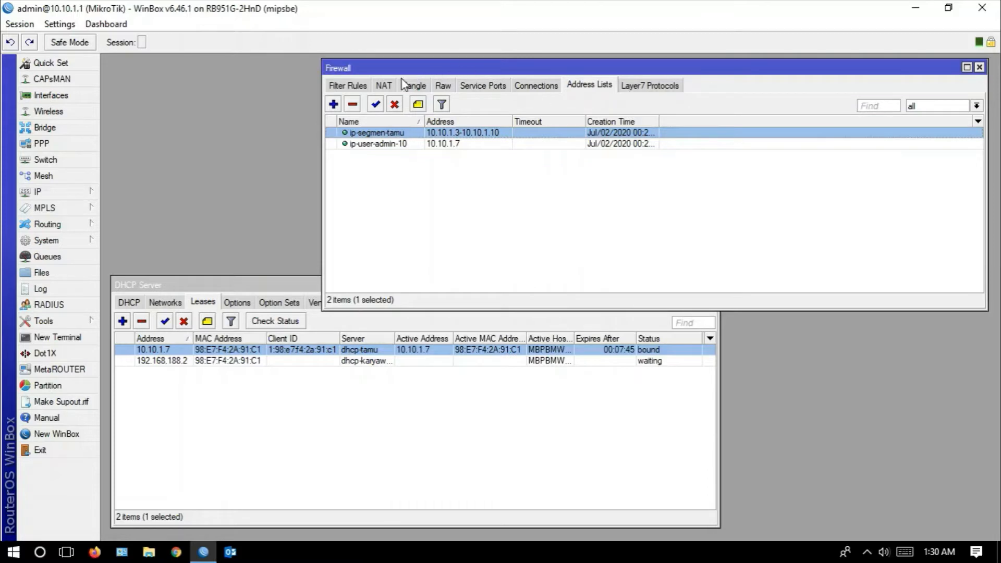
- Compare the NAT rules with the address list entries and the filter rules, ending on the filter rules
click(383, 86)
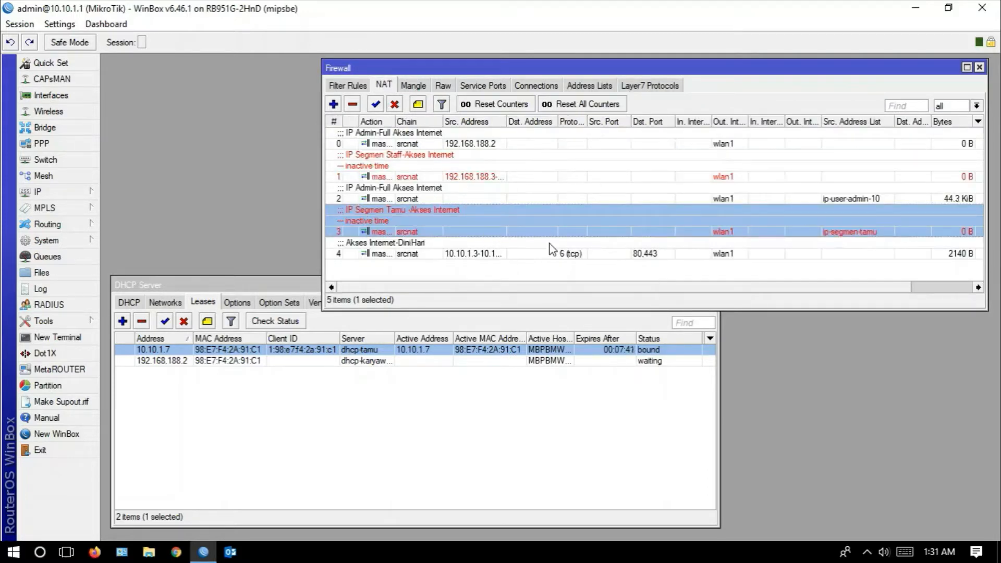
click(452, 199)
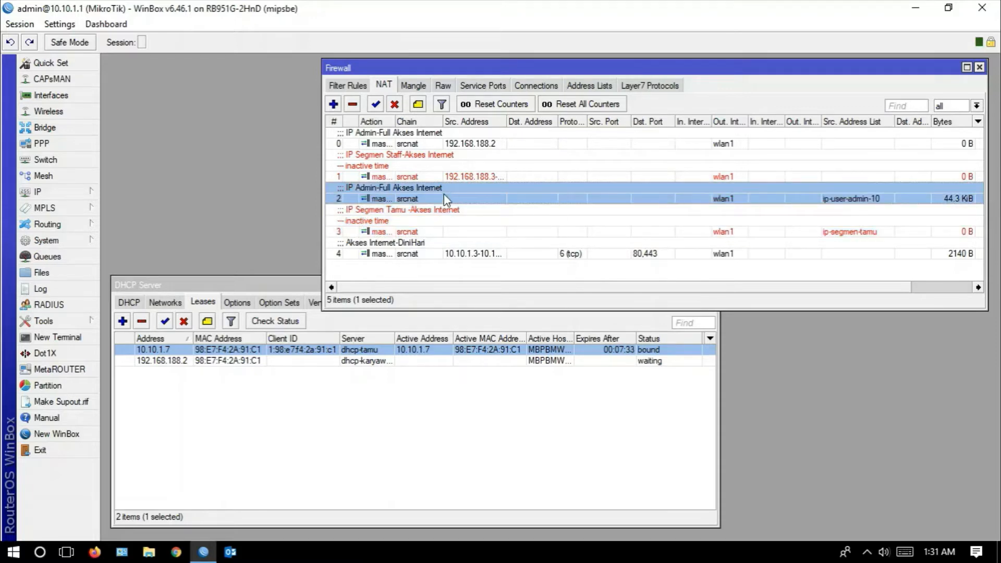
click(589, 85)
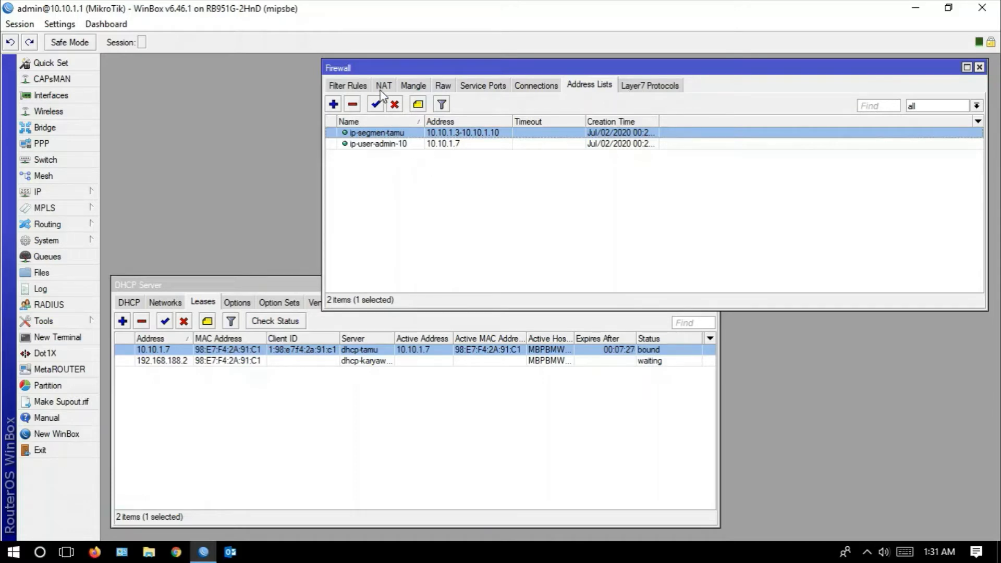
click(348, 87)
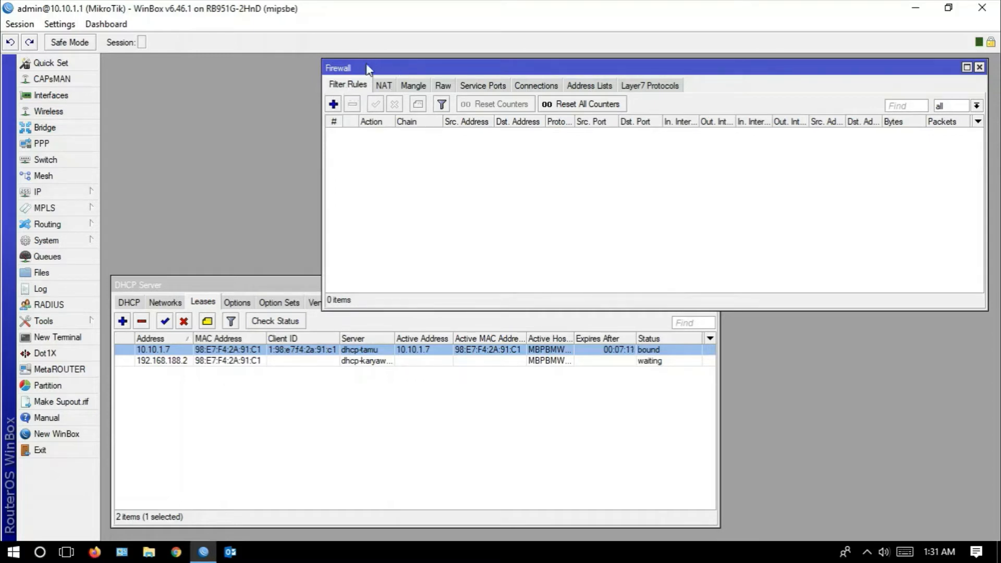
mouse_move(451, 68)
mouse_down()
mouse_move(433, 66)
mouse_move(462, 66)
mouse_up()
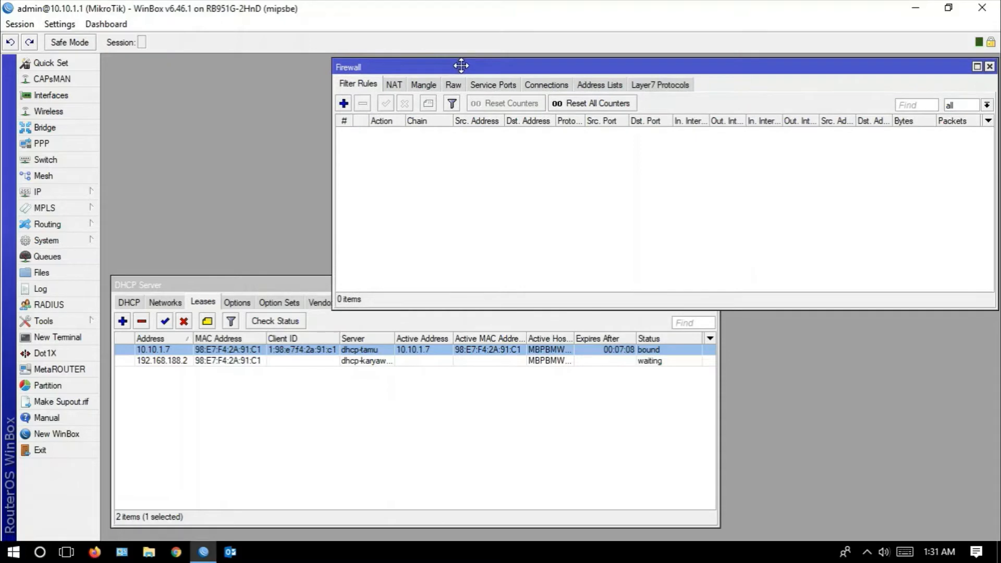
click(394, 86)
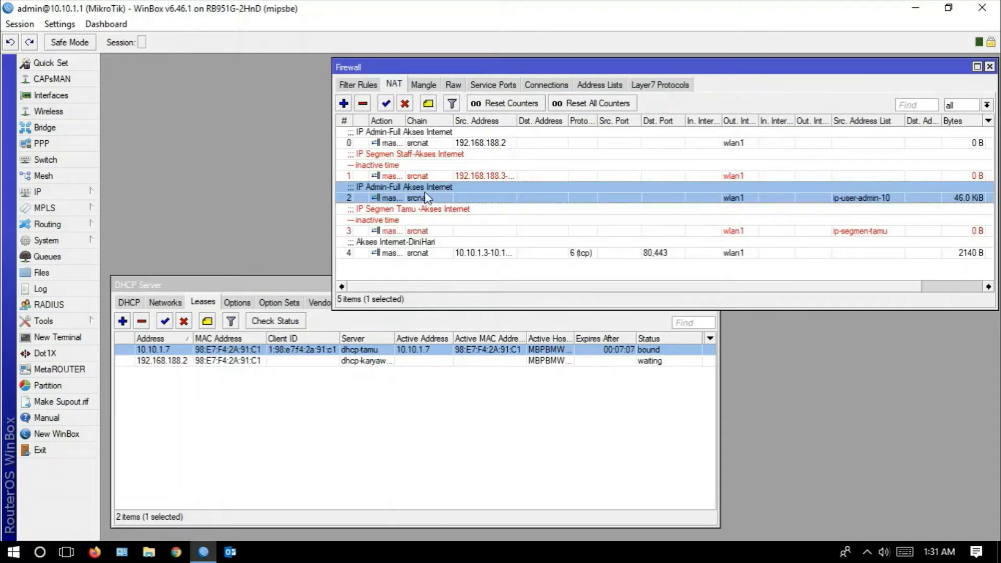
click(353, 87)
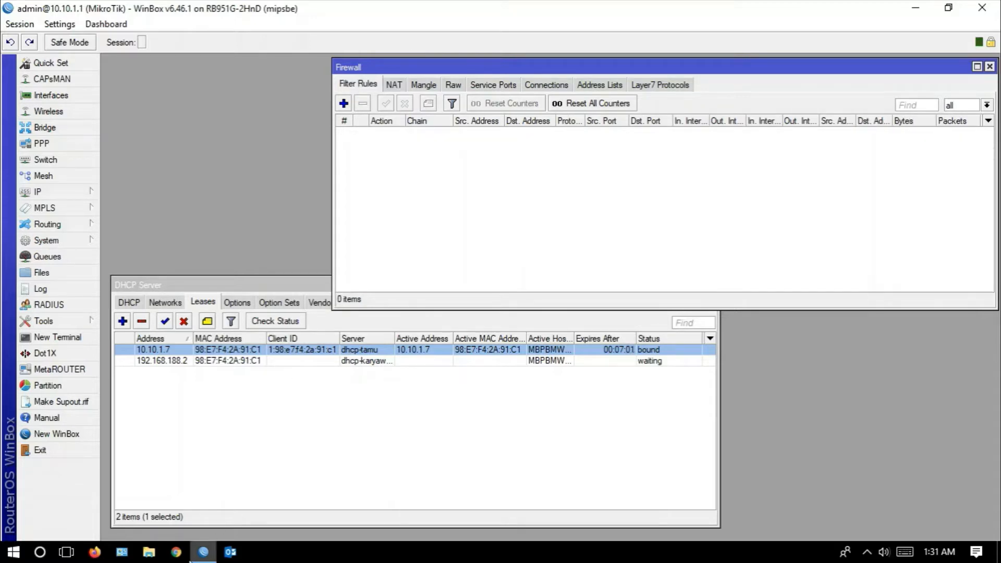
- Review the line on blocking router access and ping for the guest segment on the PowerPoint slide, and return to WinBox
click(72, 555)
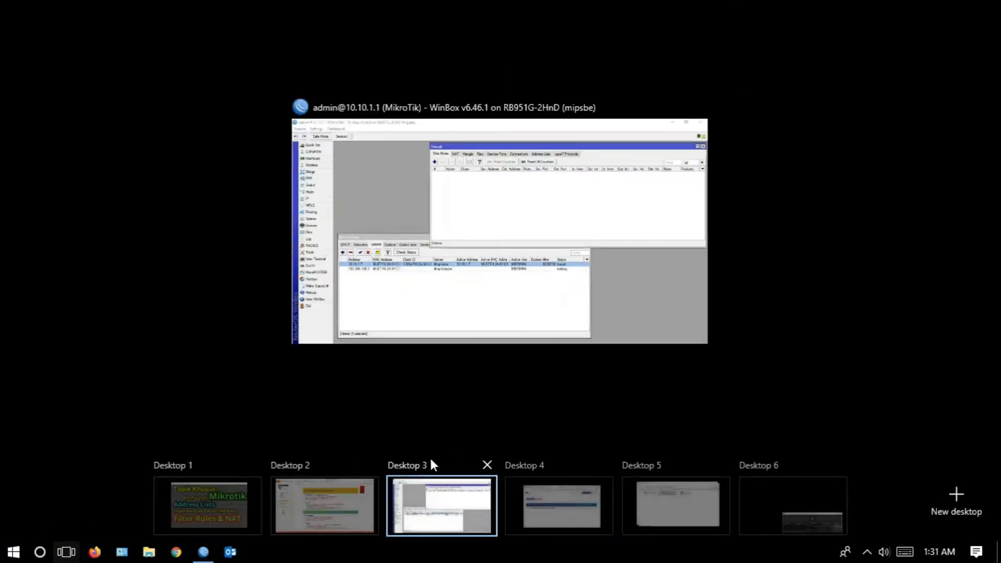
click(320, 503)
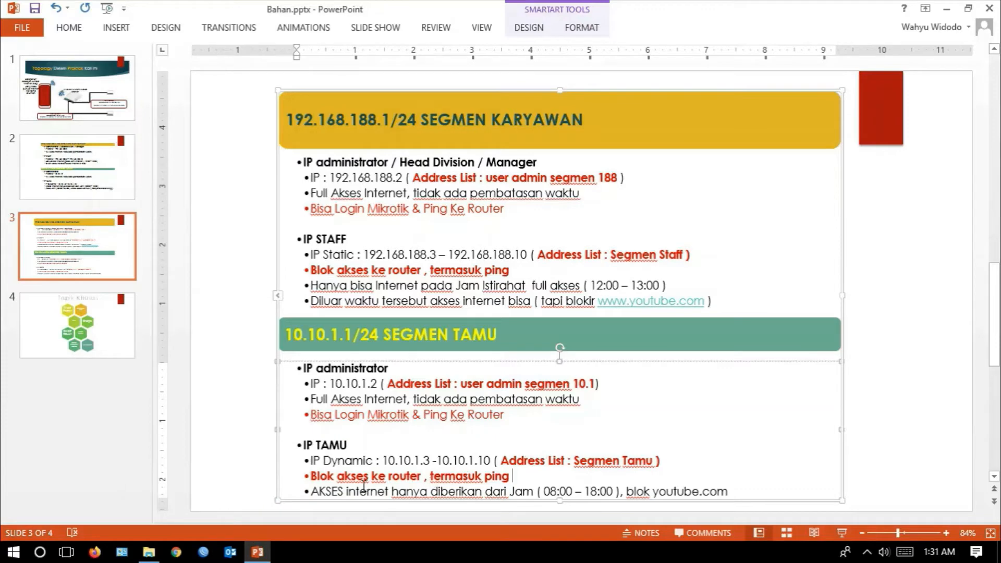
drag(517, 476, 321, 477)
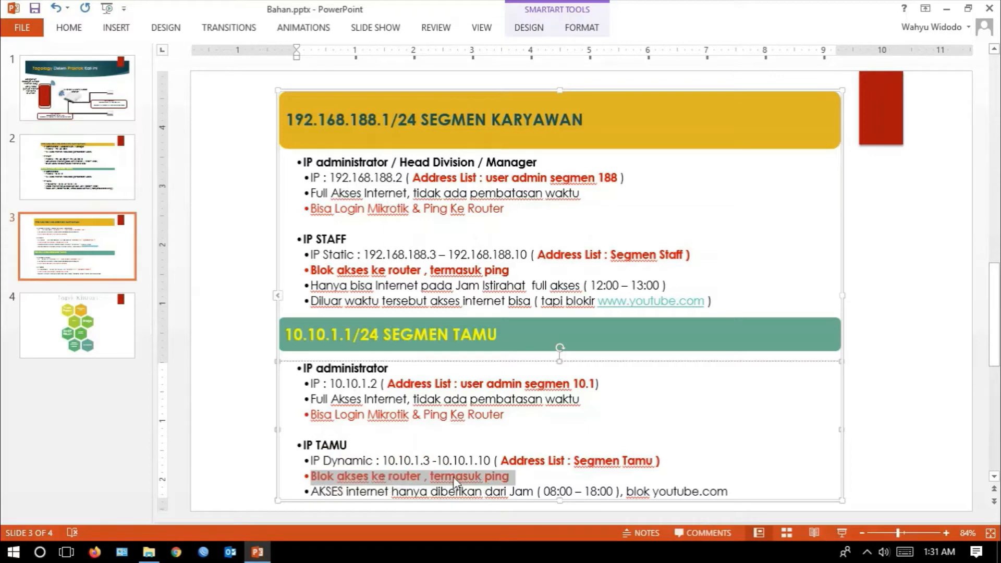
click(514, 477)
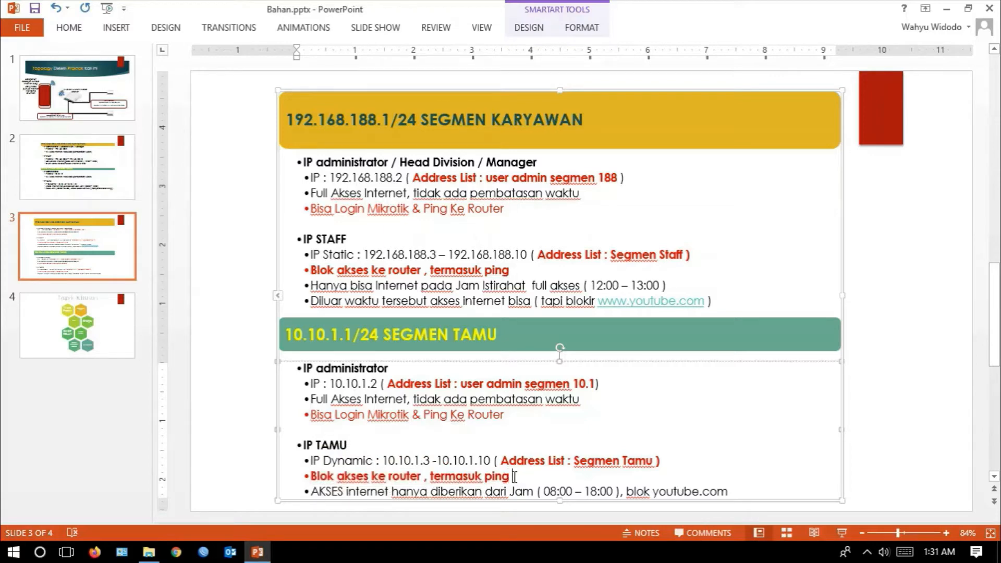
drag(514, 476, 436, 477)
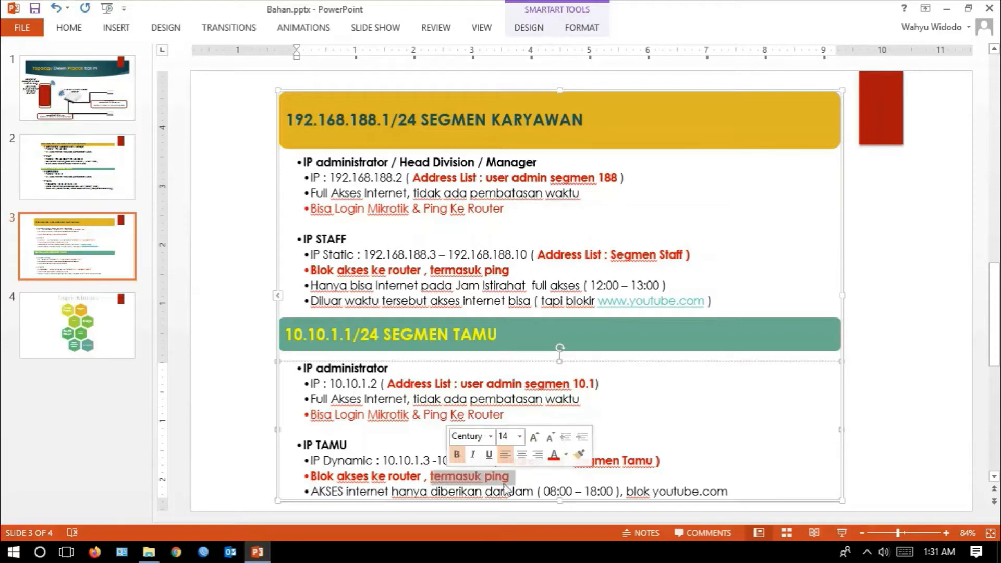
click(521, 476)
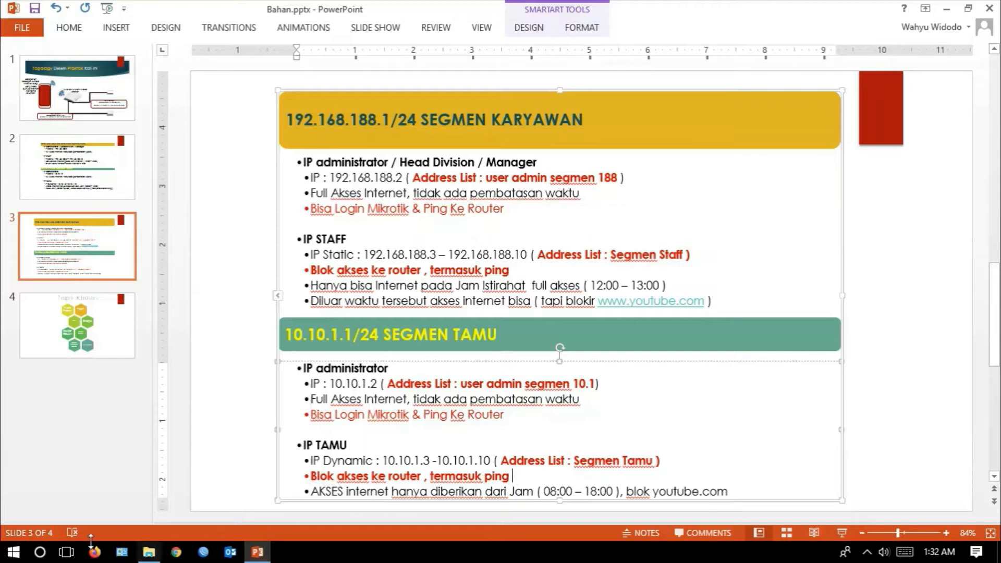
click(78, 556)
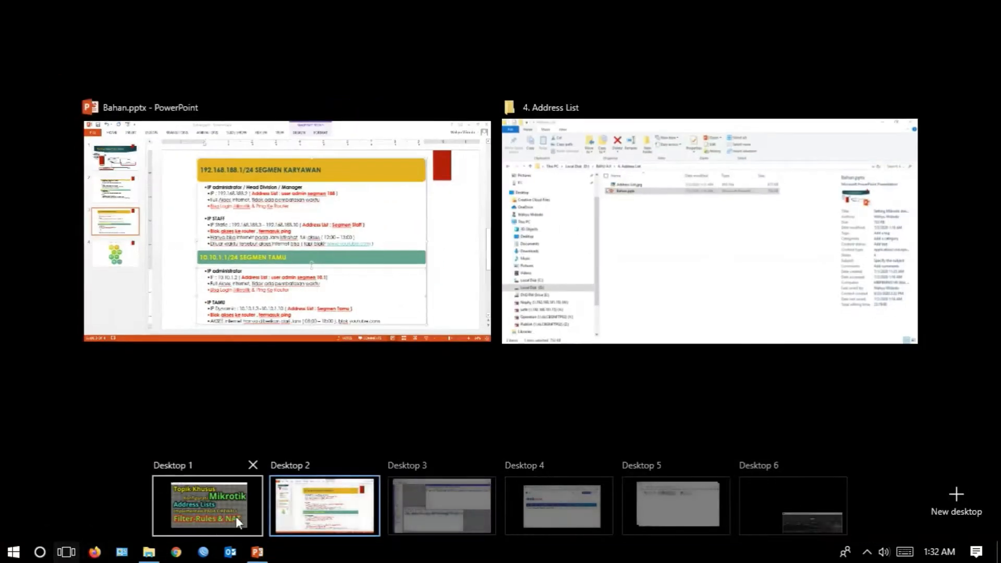
click(437, 519)
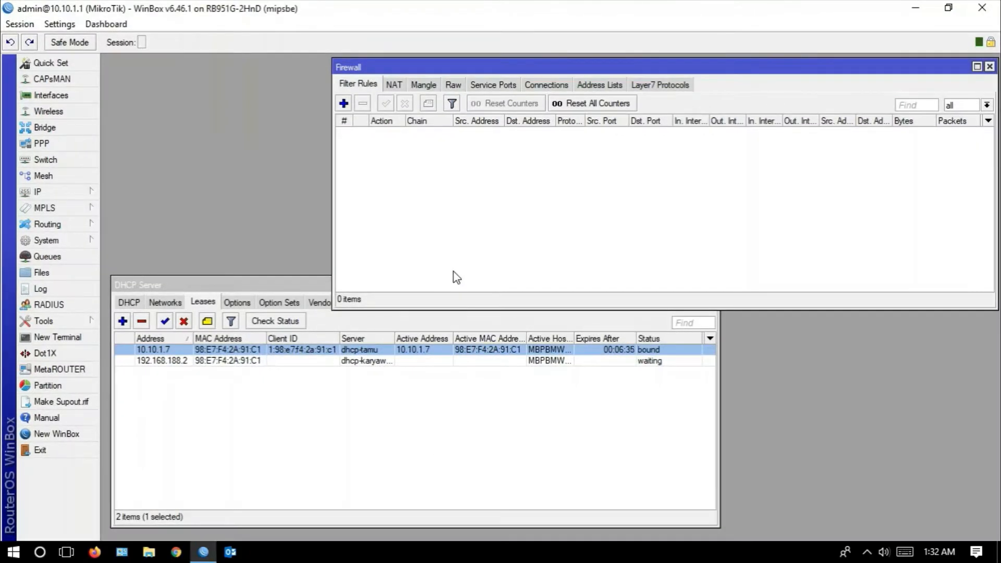
- Start a new firewall filter rule and look up the guest segment's interface in the router's IP address list
click(343, 104)
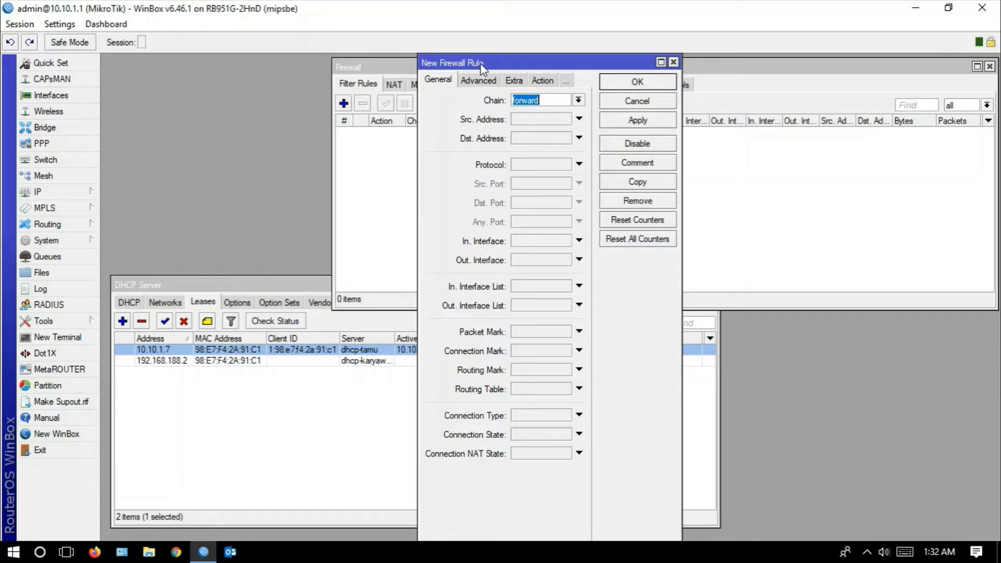
mouse_move(481, 64)
mouse_down()
mouse_move(443, 137)
mouse_move(471, 51)
mouse_up()
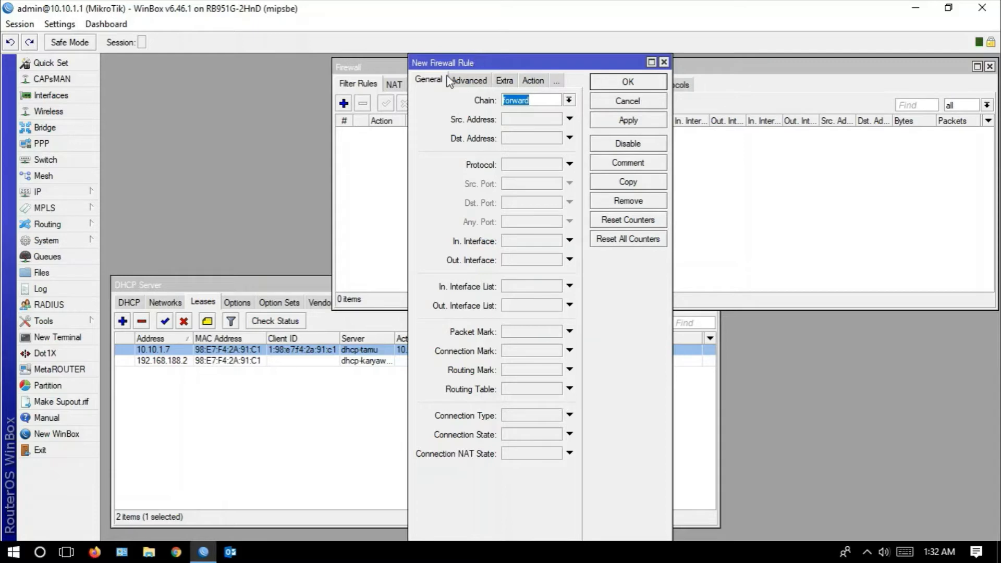
click(90, 193)
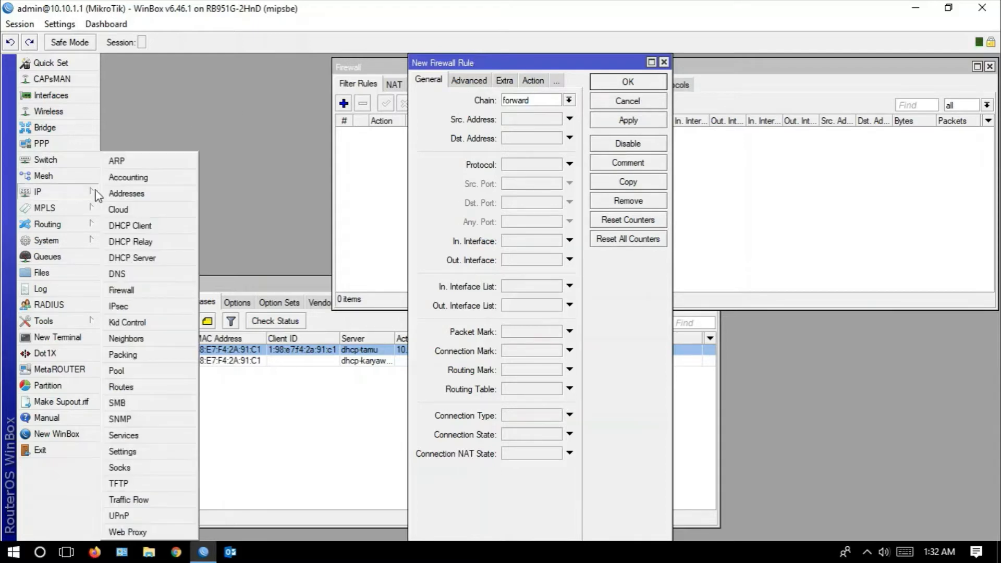
click(125, 194)
drag(459, 197, 713, 63)
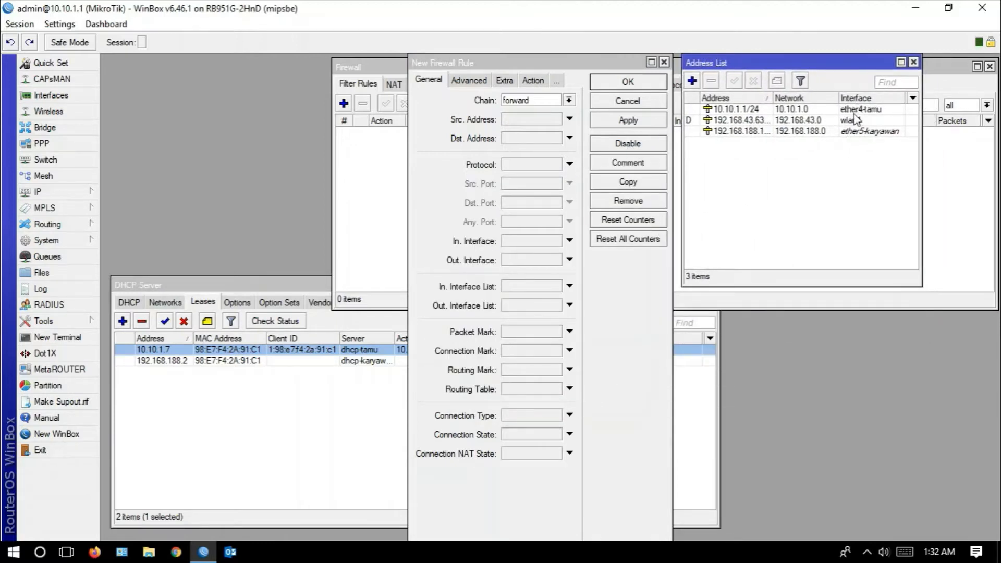
click(739, 110)
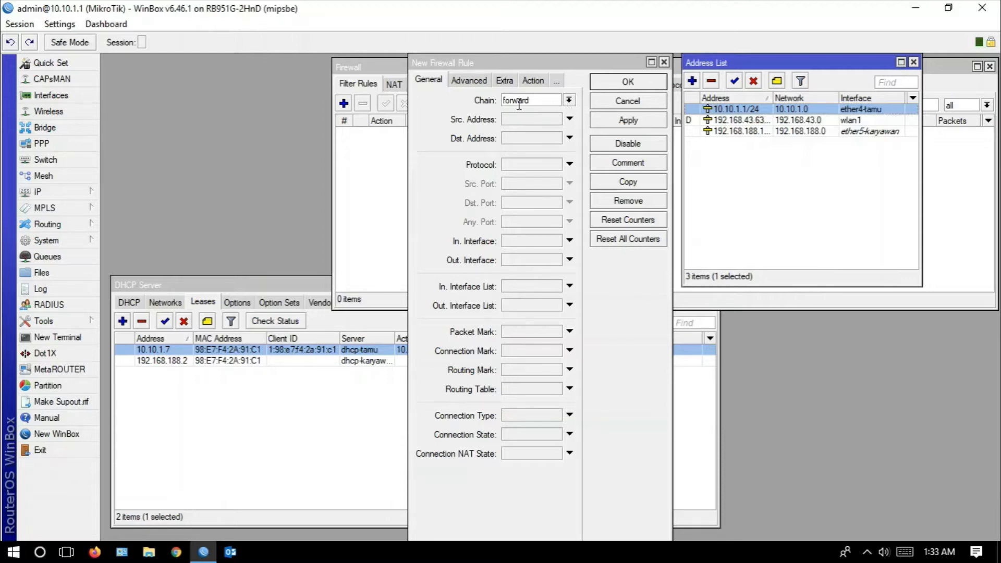
- Set the new filter rule to chain input, protocol icmp and incoming interface ether4-tamu, and apply it
click(569, 101)
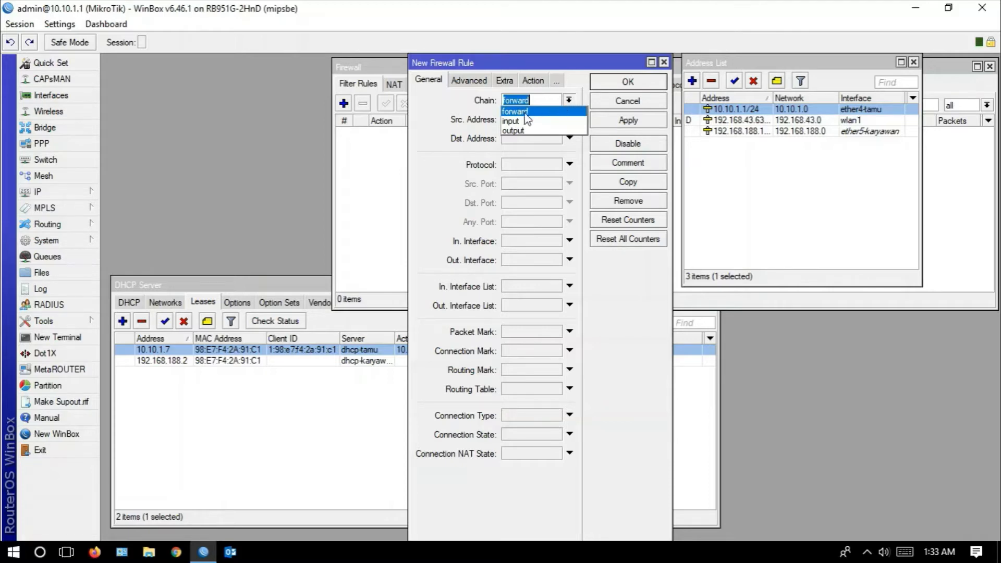
click(507, 122)
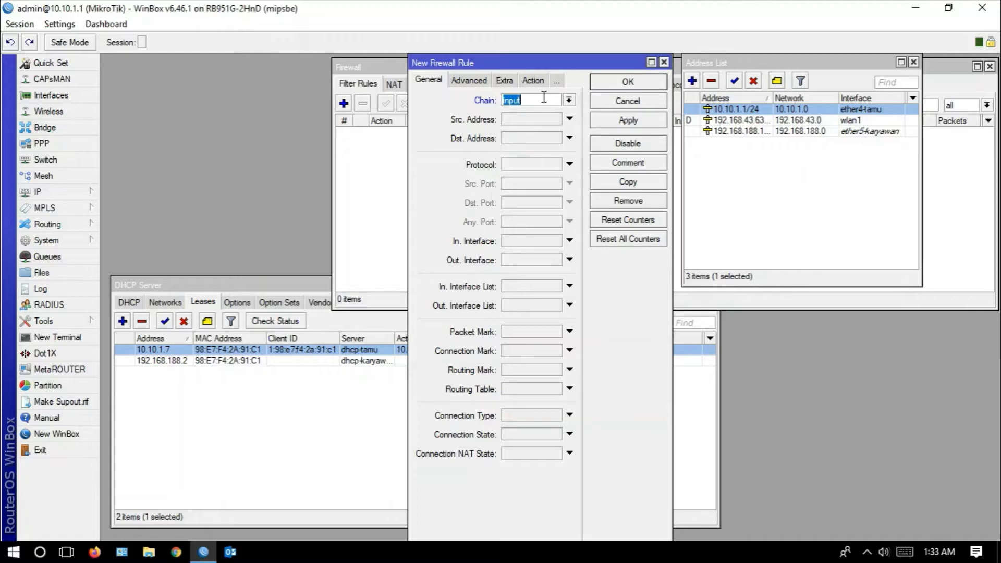
click(542, 163)
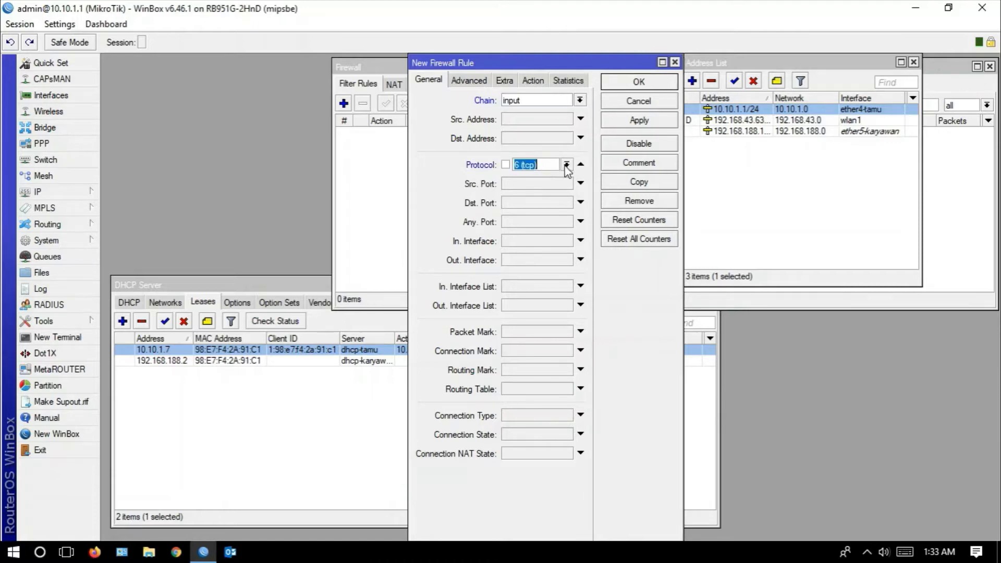
click(567, 164)
key(Escape)
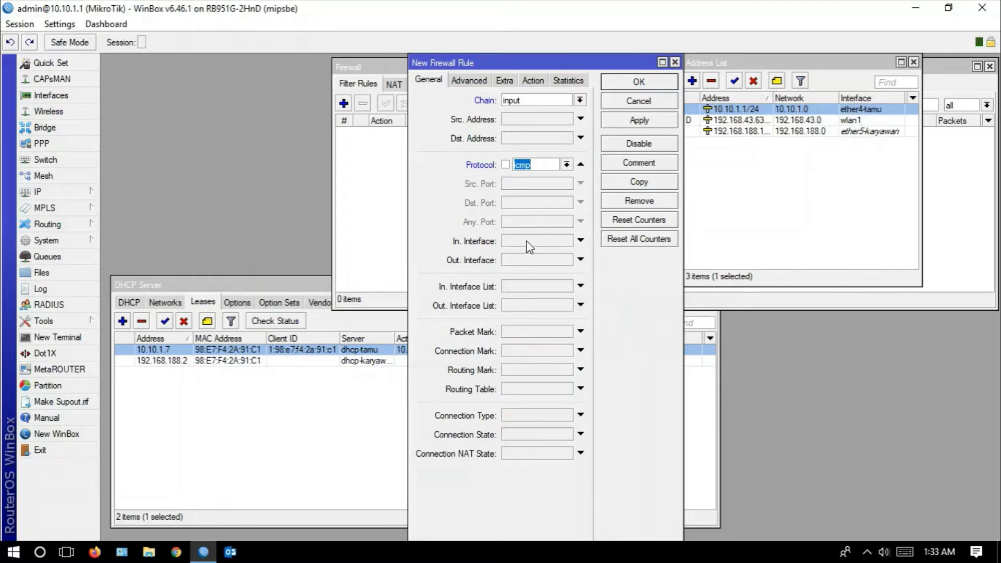
click(580, 240)
click(584, 241)
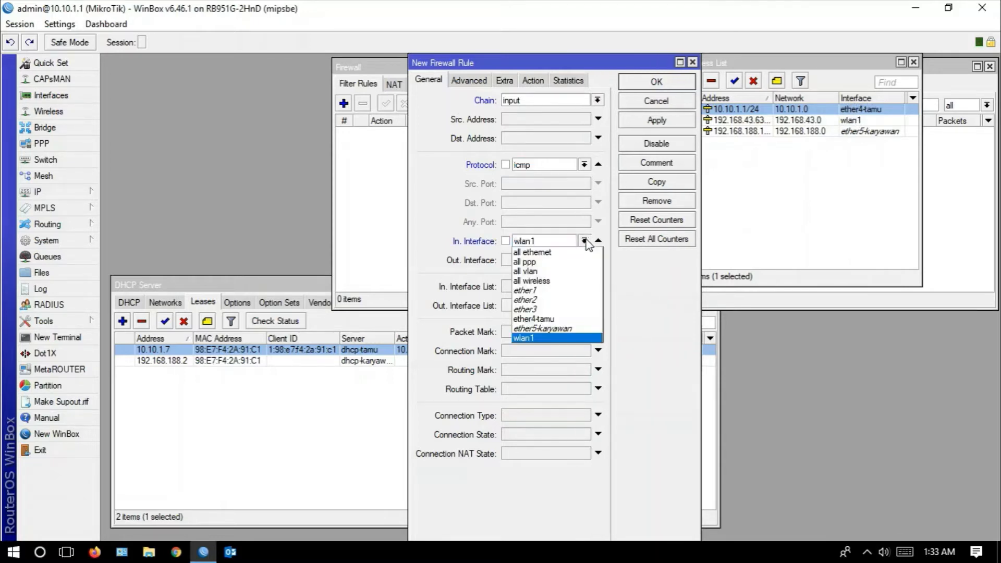
click(574, 322)
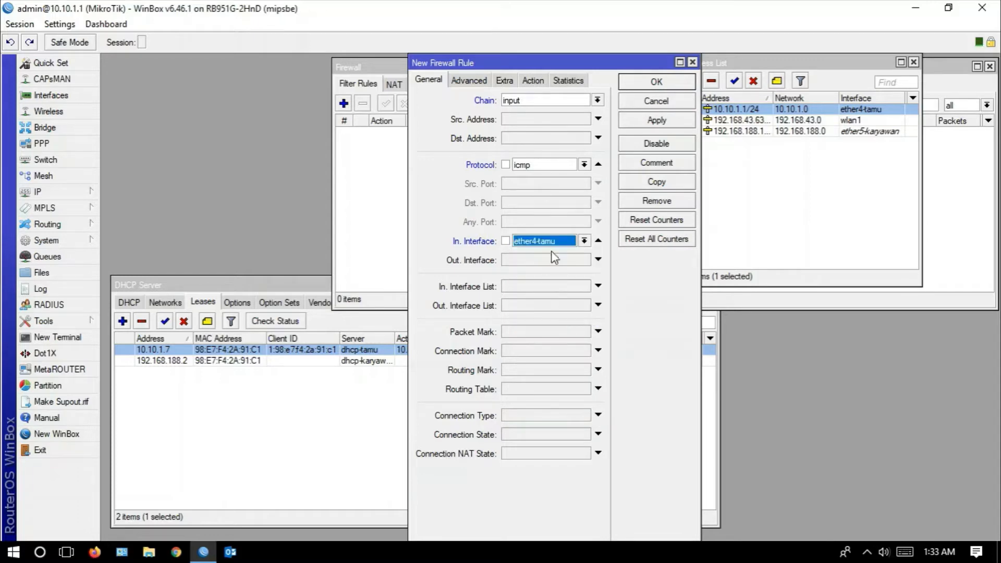
click(647, 124)
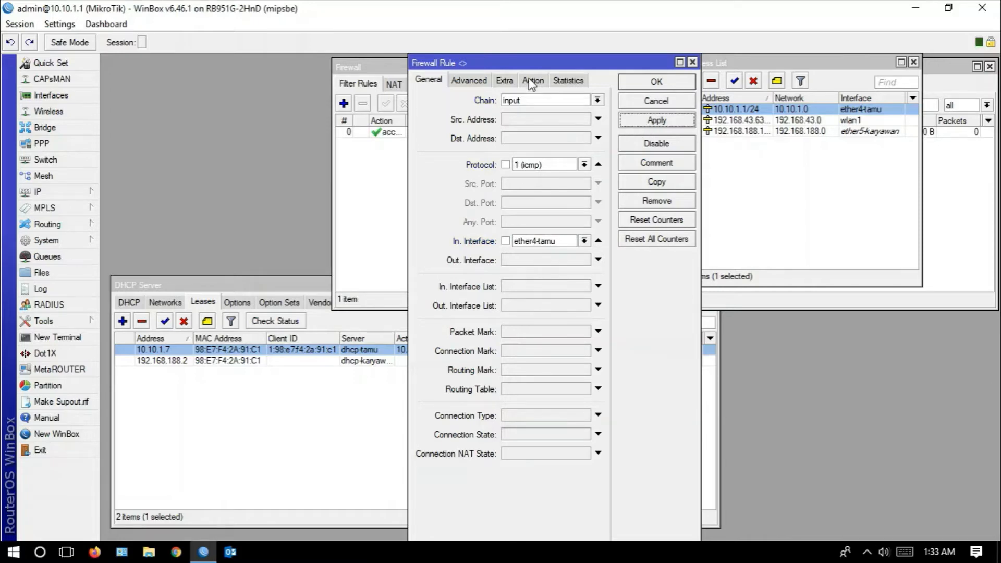
- Check the guest segment's router and ping blocking requirement on the PowerPoint slide, and switch back to WinBox
click(66, 552)
click(351, 524)
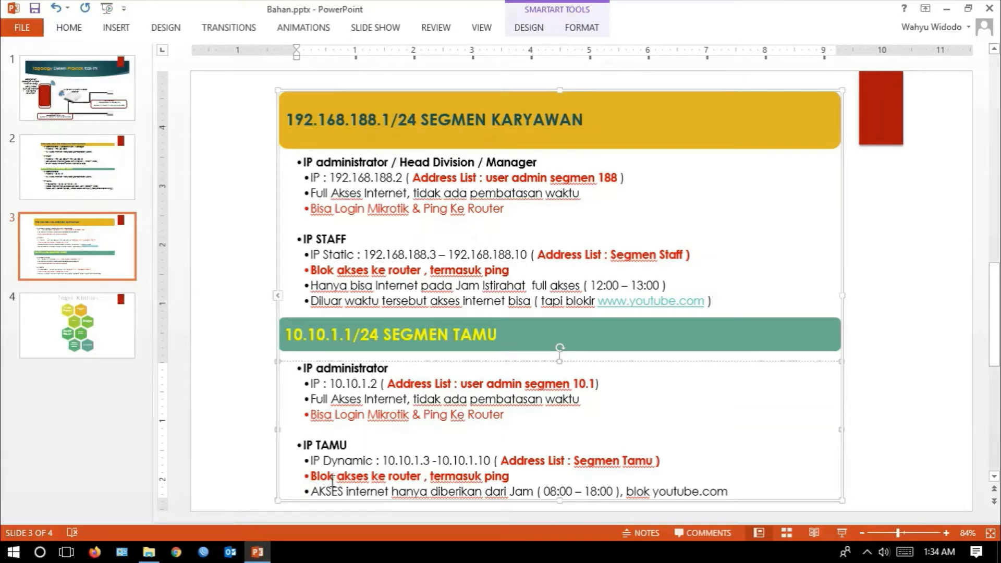
click(66, 552)
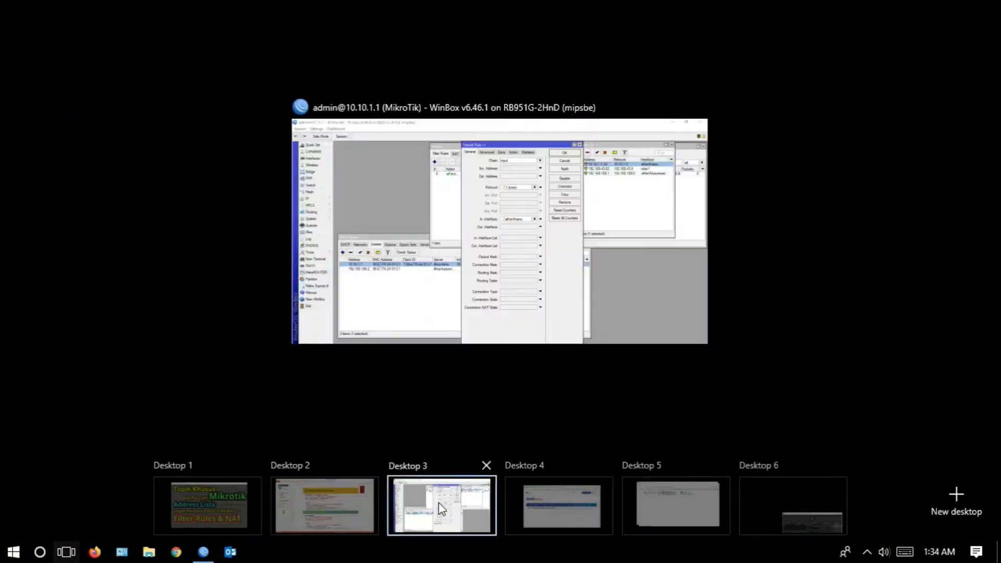
click(439, 509)
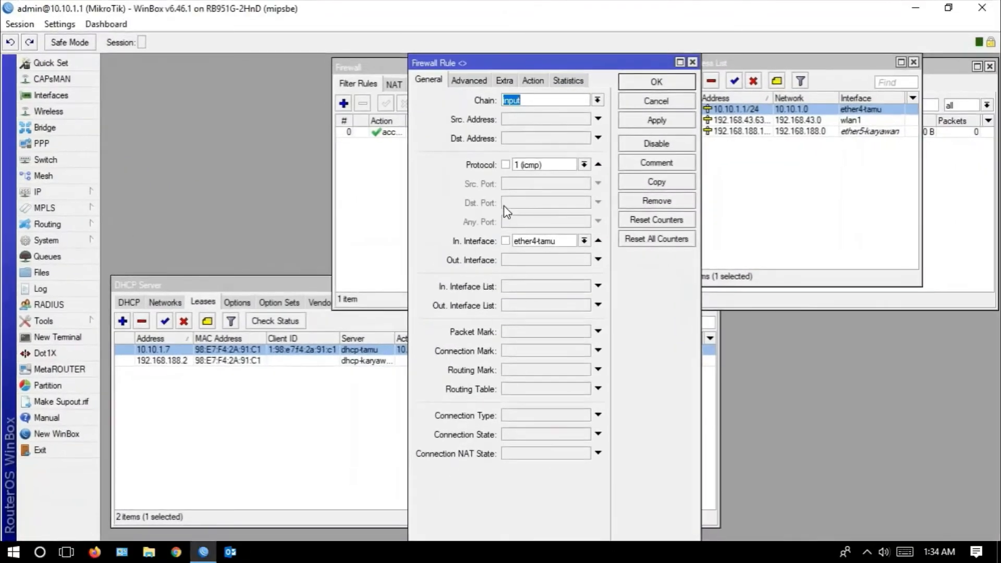
- Set the icmp filter rule's action to drop and apply the change
click(532, 82)
click(534, 101)
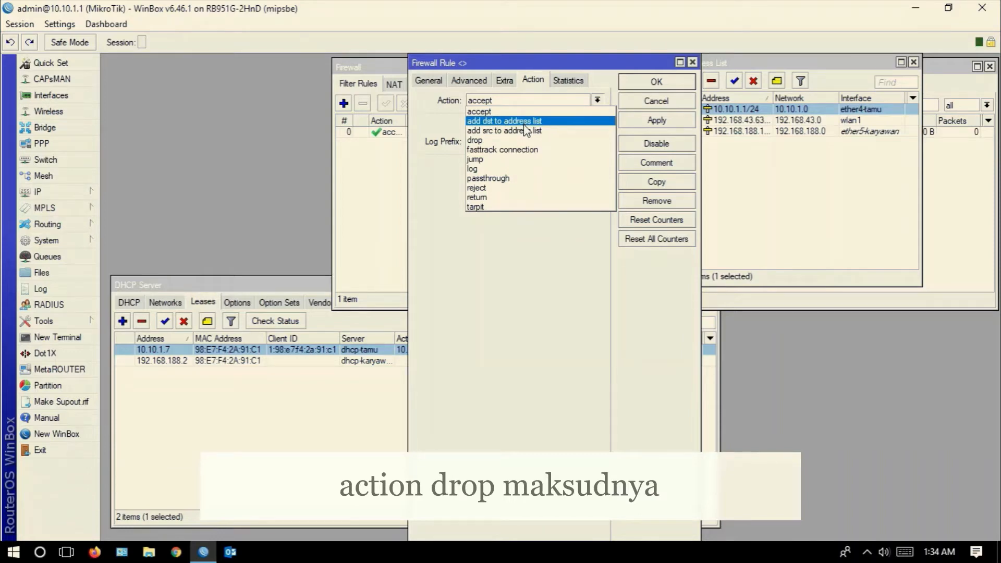
click(520, 140)
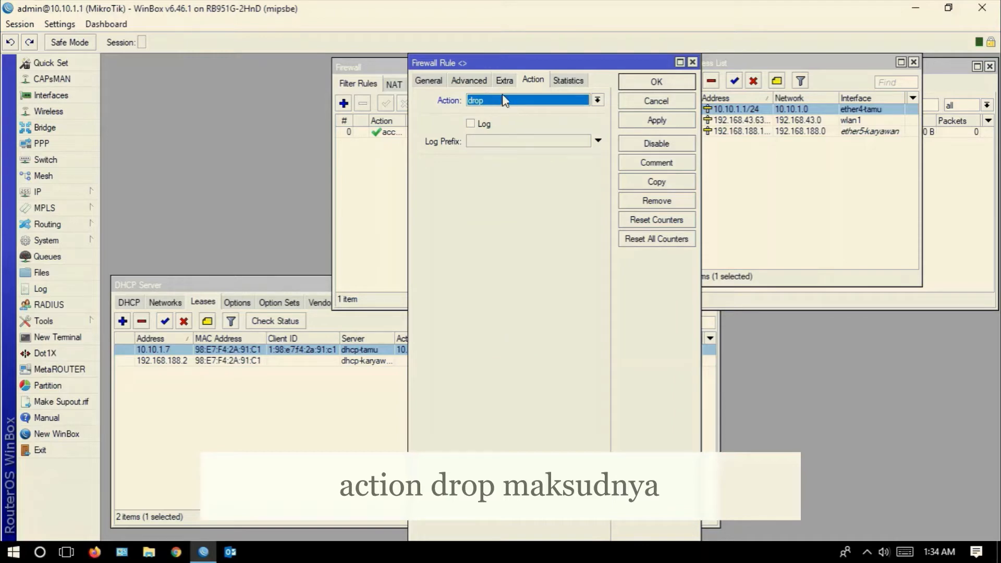
click(647, 123)
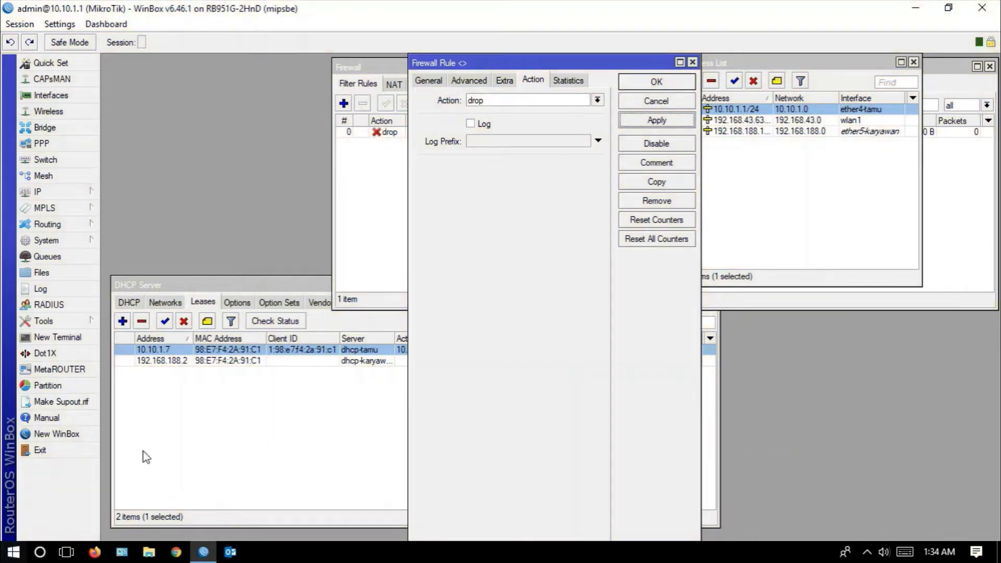
- Open Command Prompt as administrator and place its window in front of WinBox
right_click(11, 557)
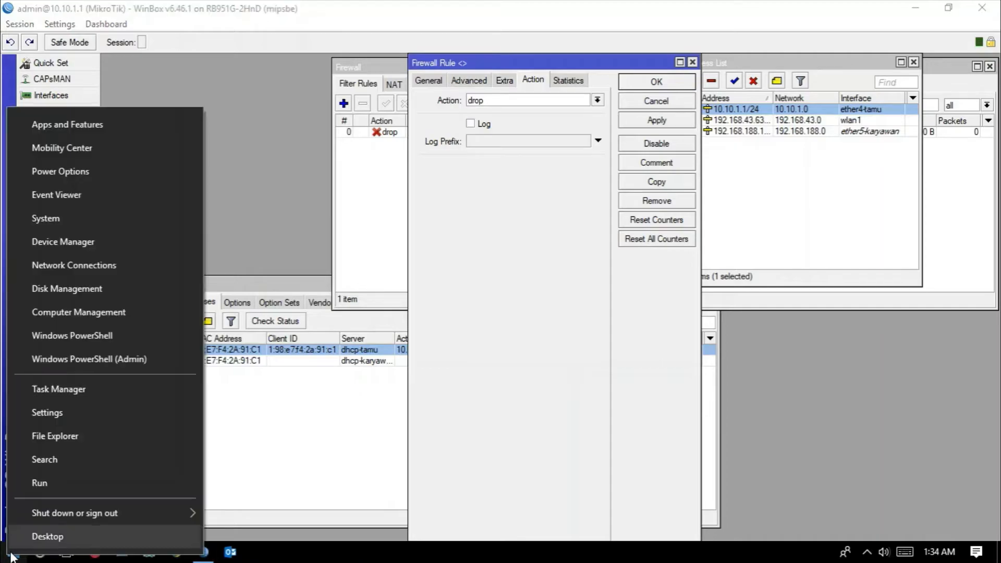
click(11, 552)
click(12, 557)
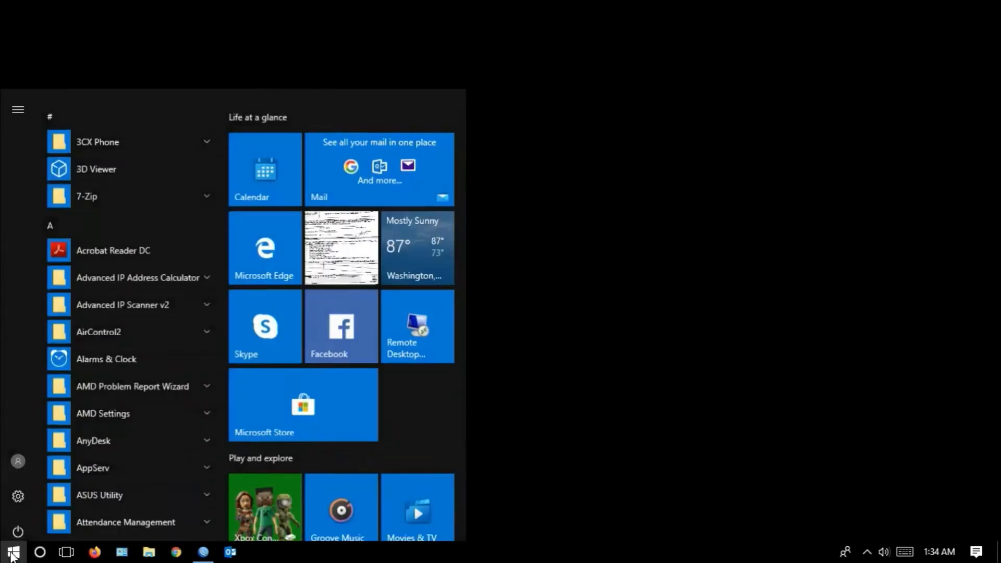
text(cmd)
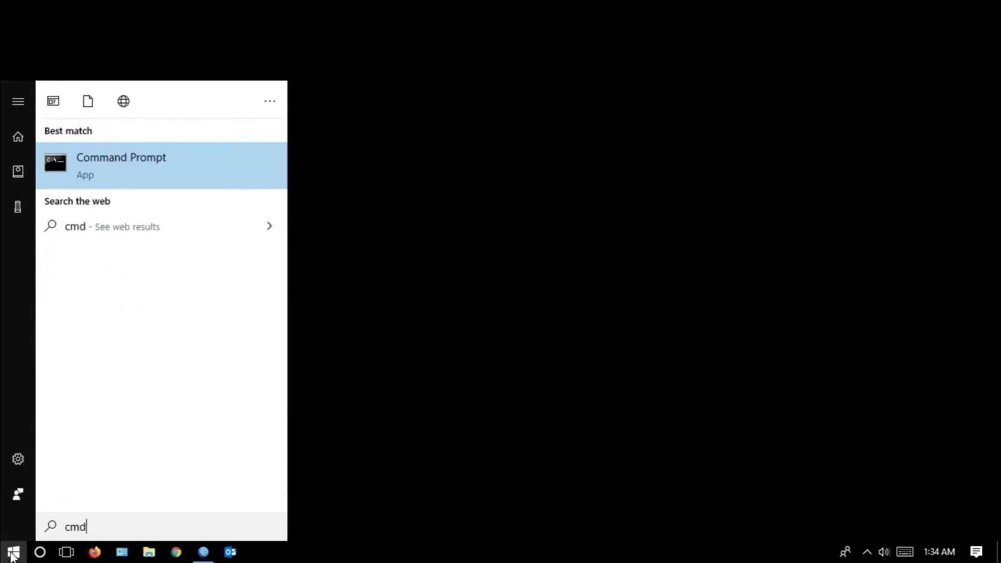
right_click(124, 167)
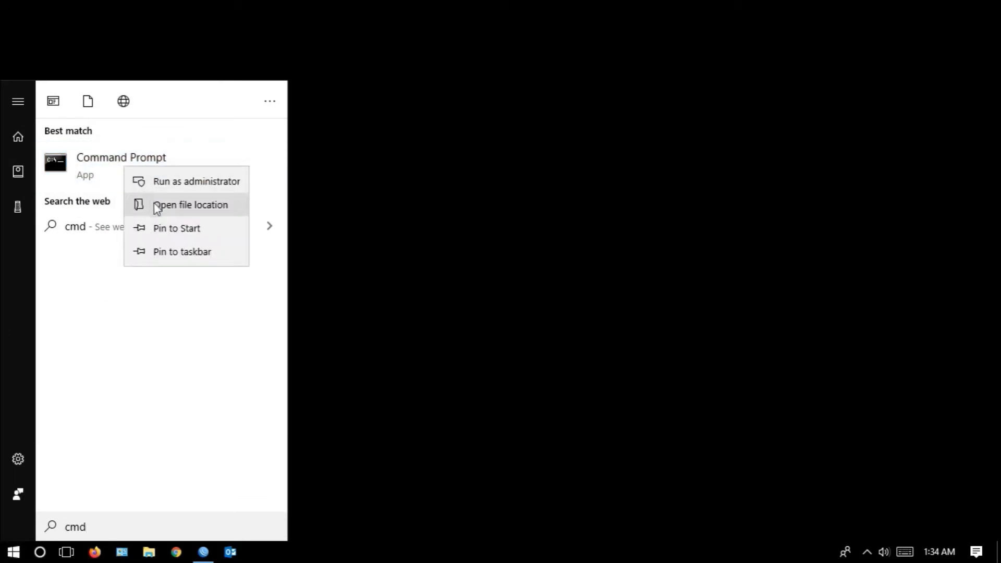
click(166, 182)
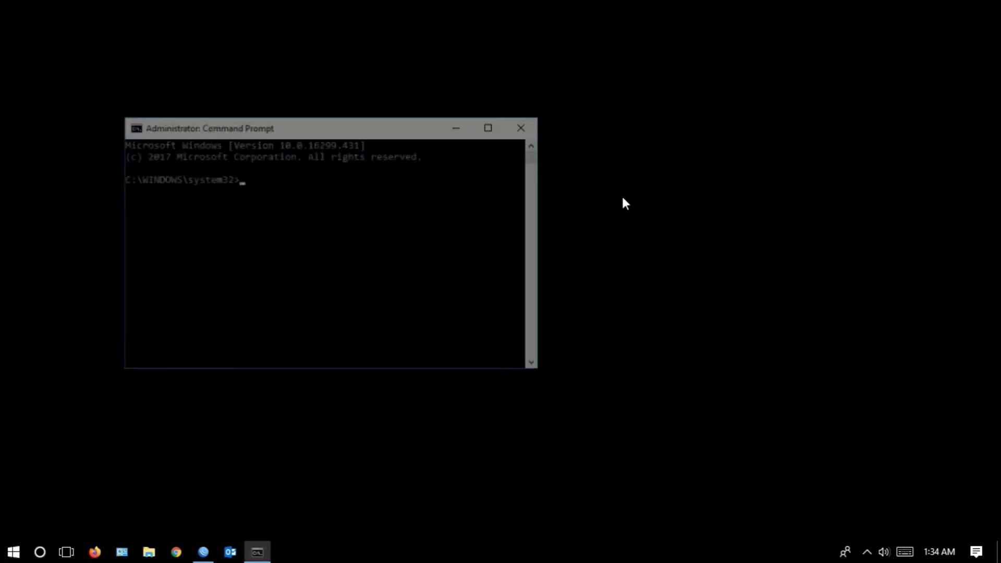
drag(369, 129, 769, 155)
click(203, 552)
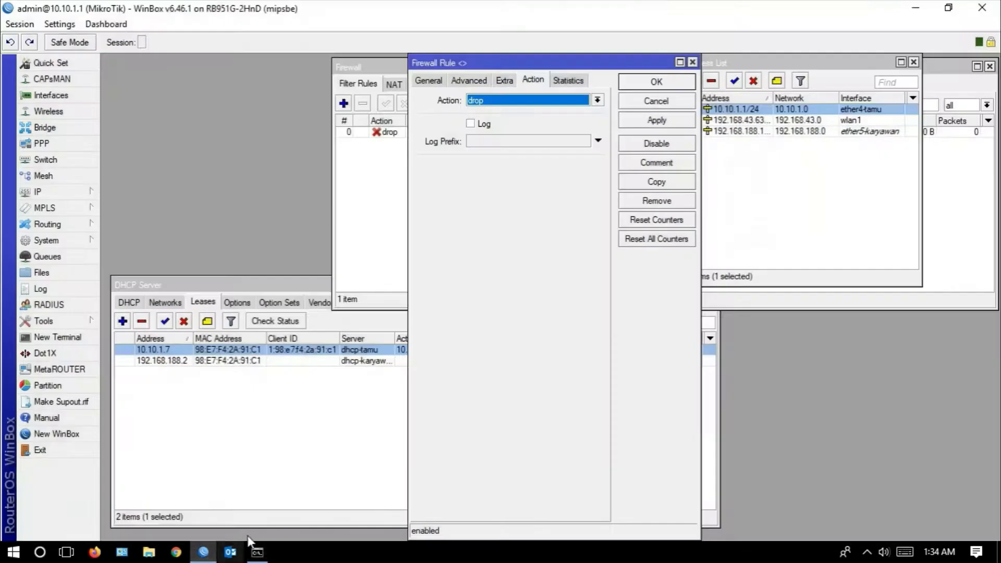
click(258, 553)
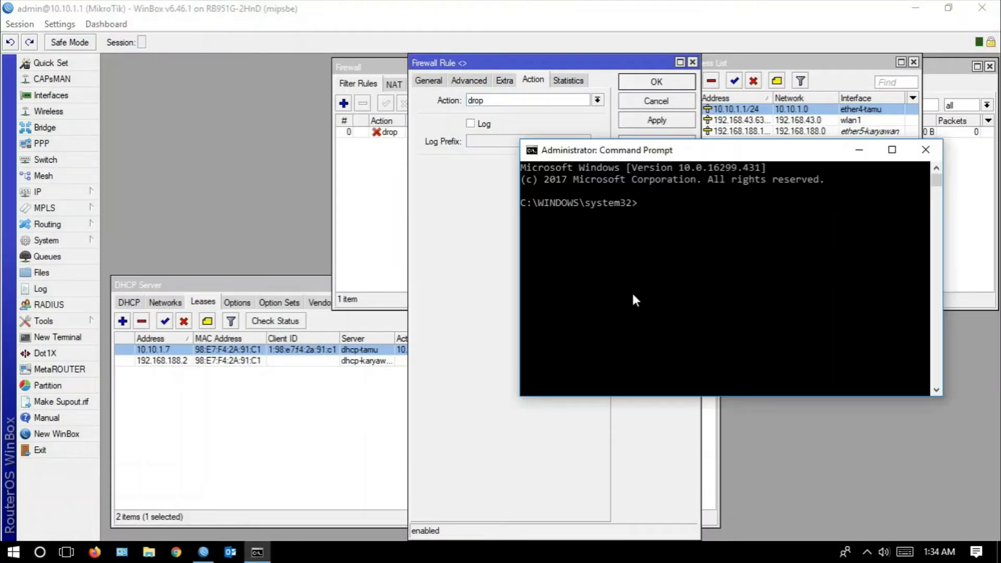
- Begin a ping command, and look up the Ethernet connection's IPv4 default gateway in its network connection details
text(ping)
click(66, 552)
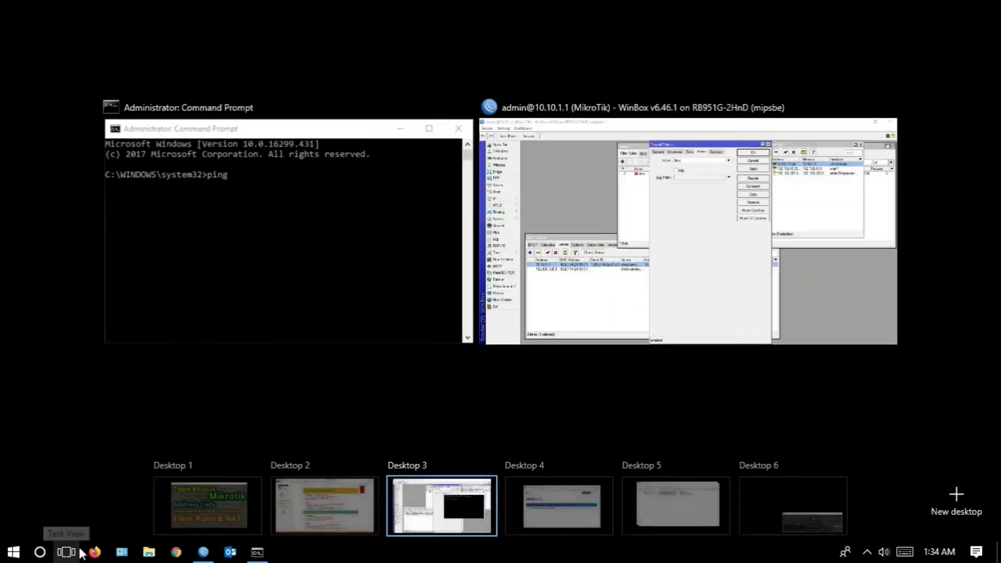
click(662, 505)
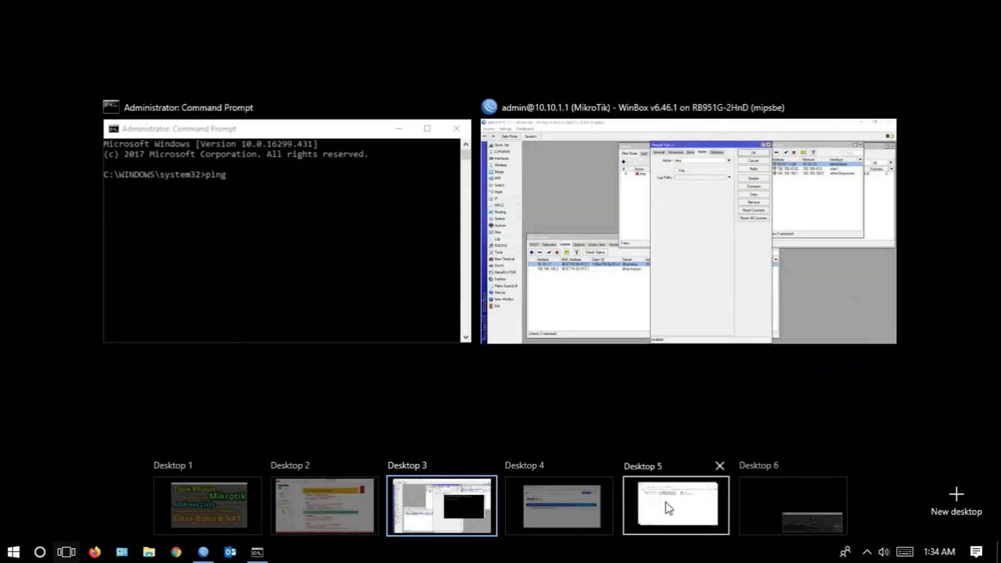
click(468, 245)
double_click(444, 142)
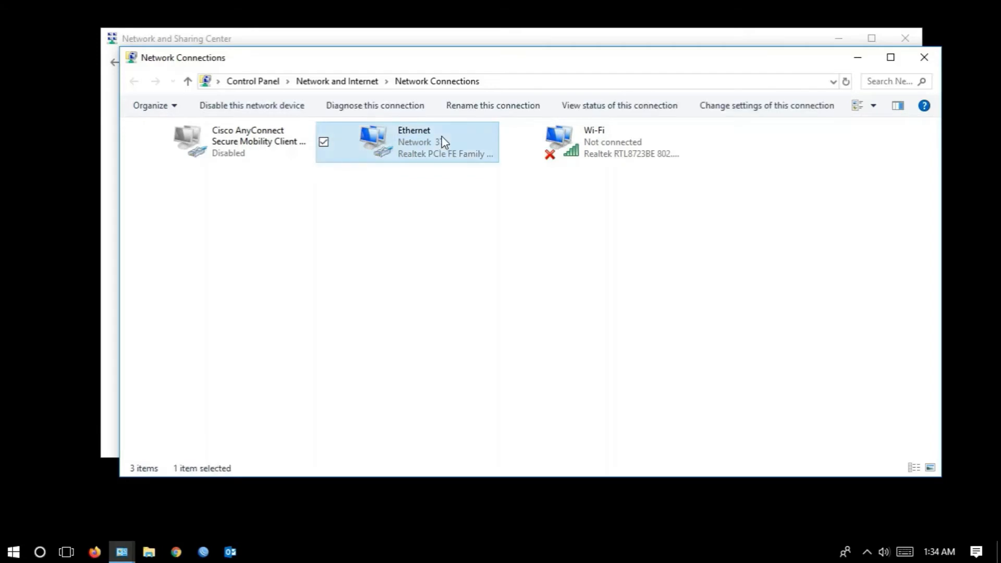
click(423, 269)
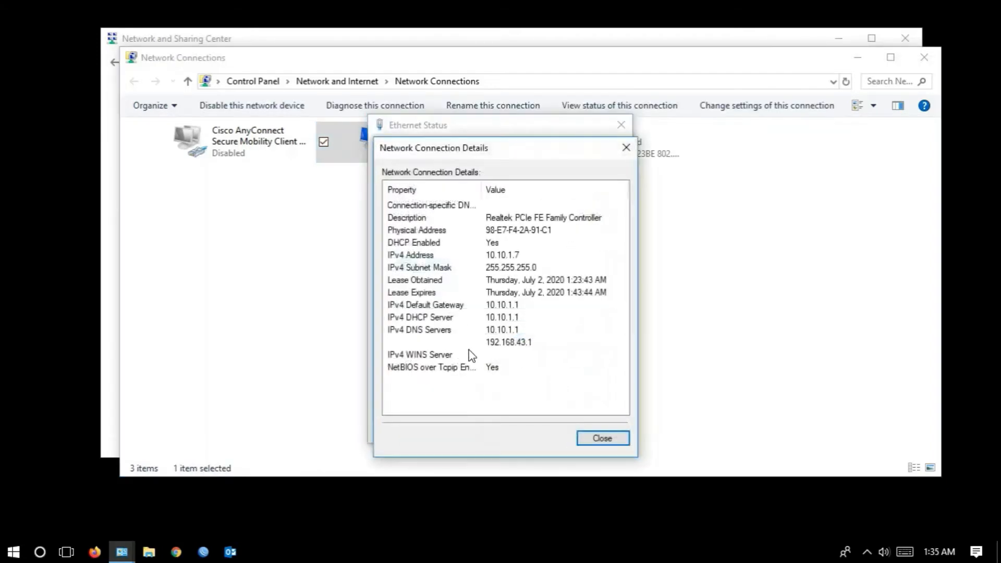
click(428, 309)
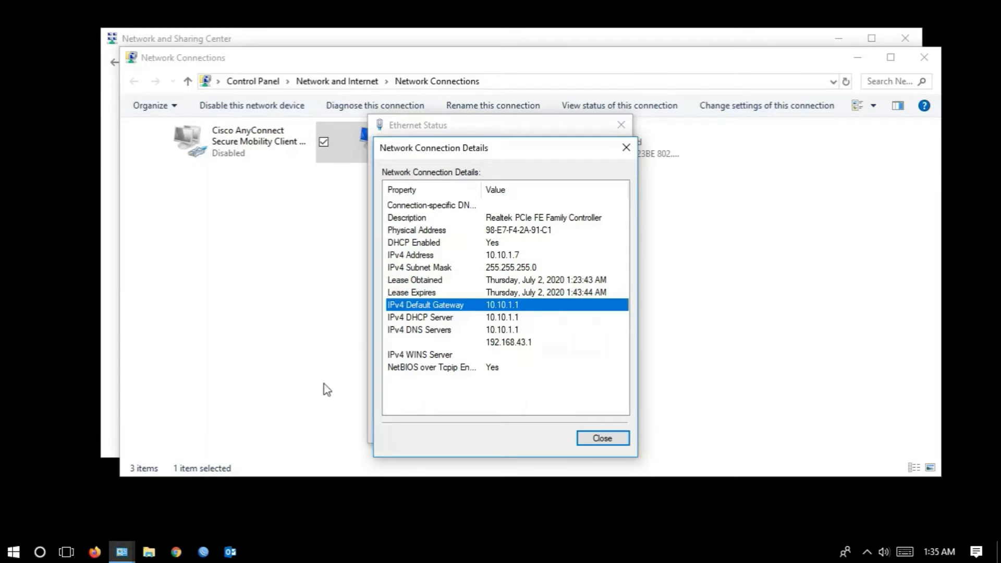
- Return to Command Prompt, complete and run ping 10.10.1.1, and move the window clear of the rule's settings
click(67, 552)
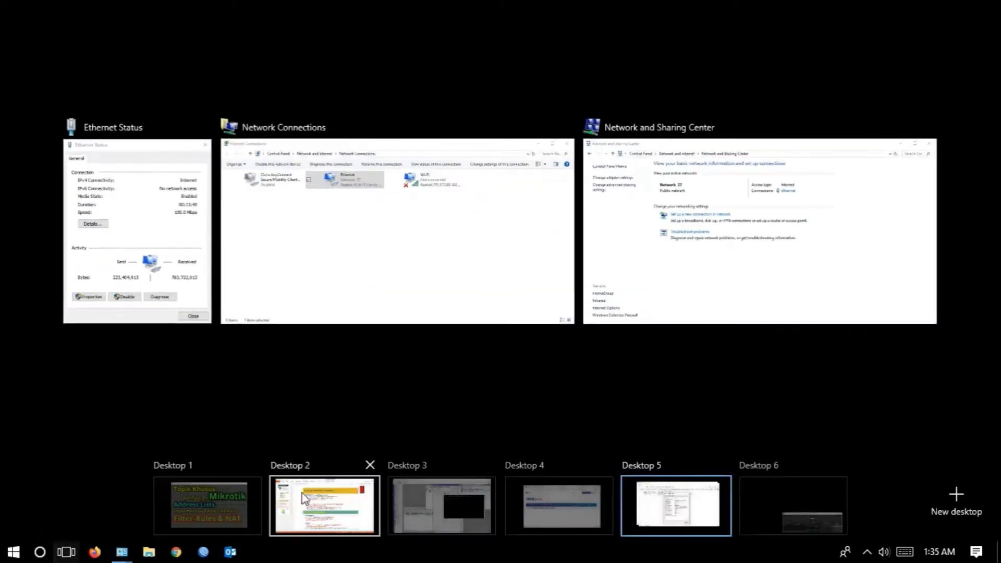
click(473, 496)
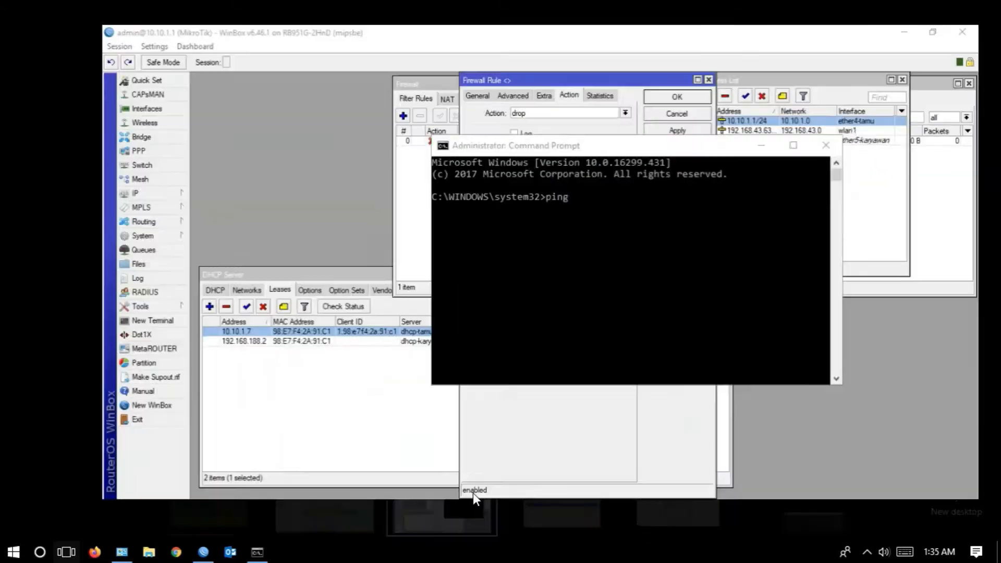
text(10)
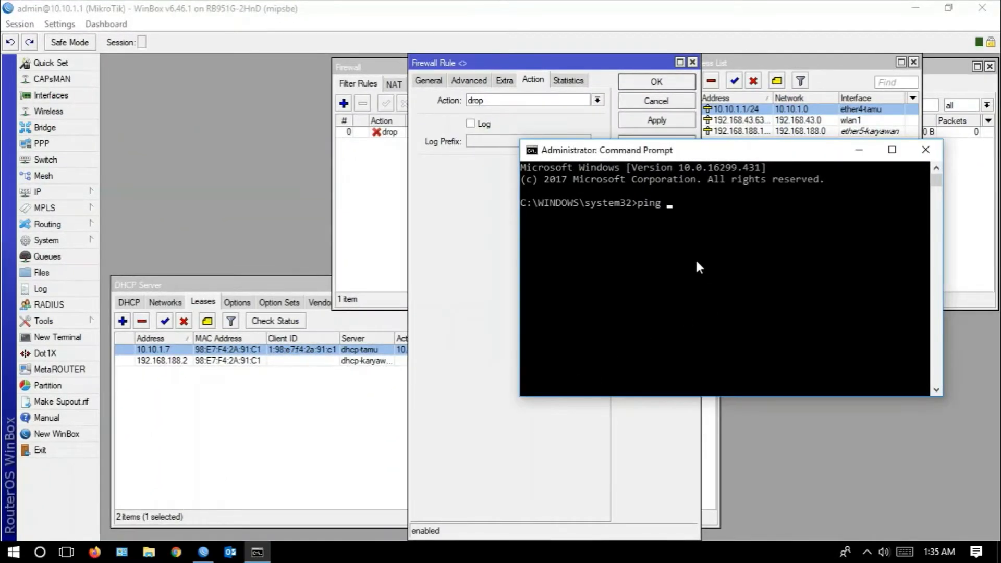
text(.10.1.1)
key(Return)
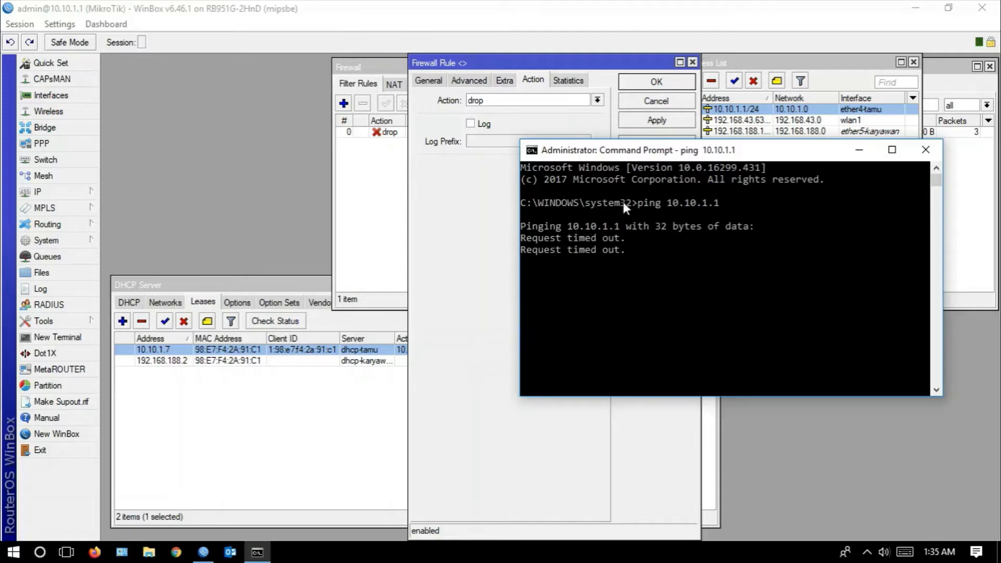
drag(634, 150, 586, 205)
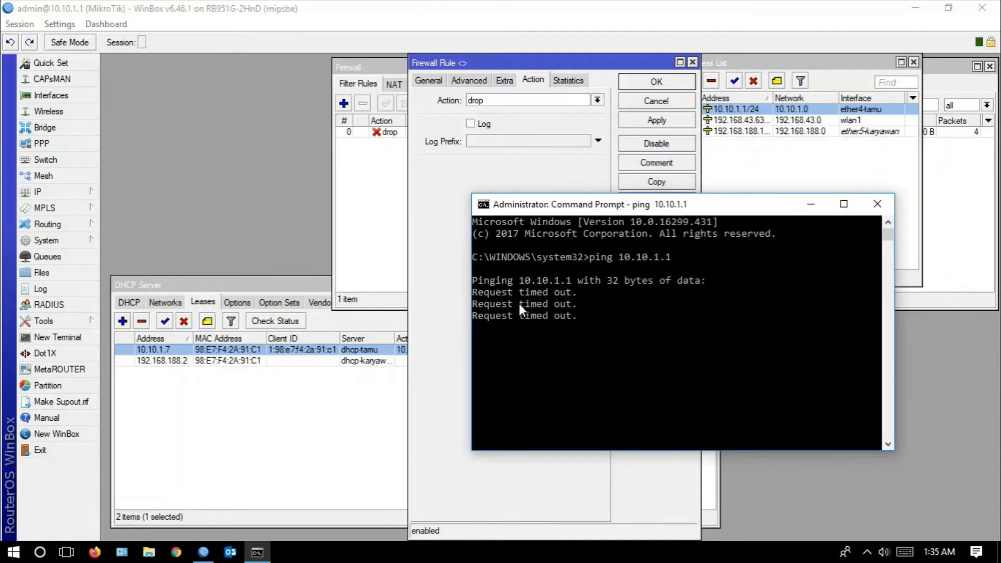
- Switch to the PowerPoint plan and review the 10.10.1.1/24 segment's administrator IP and its router login and ping permission
click(67, 553)
click(338, 509)
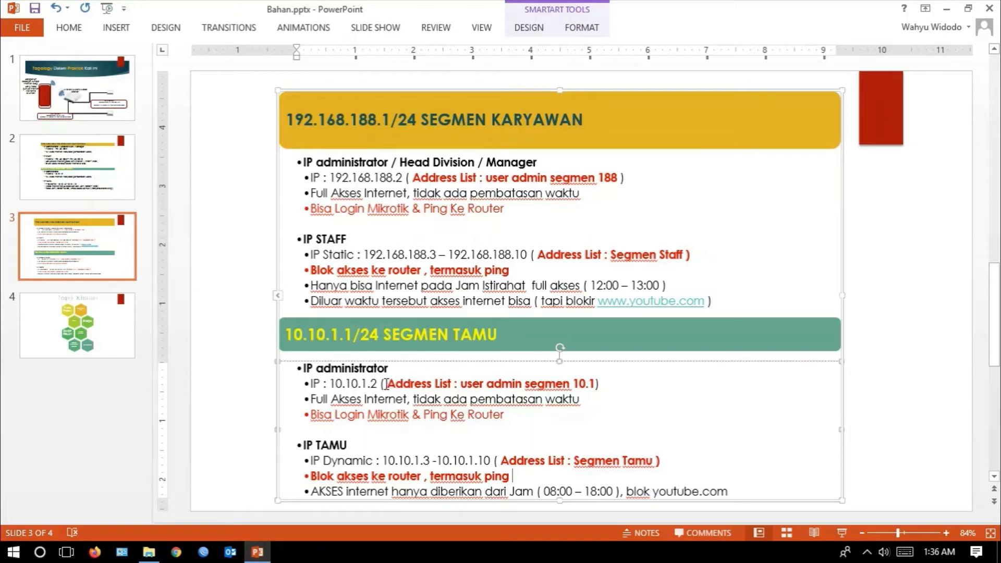
drag(381, 384, 332, 384)
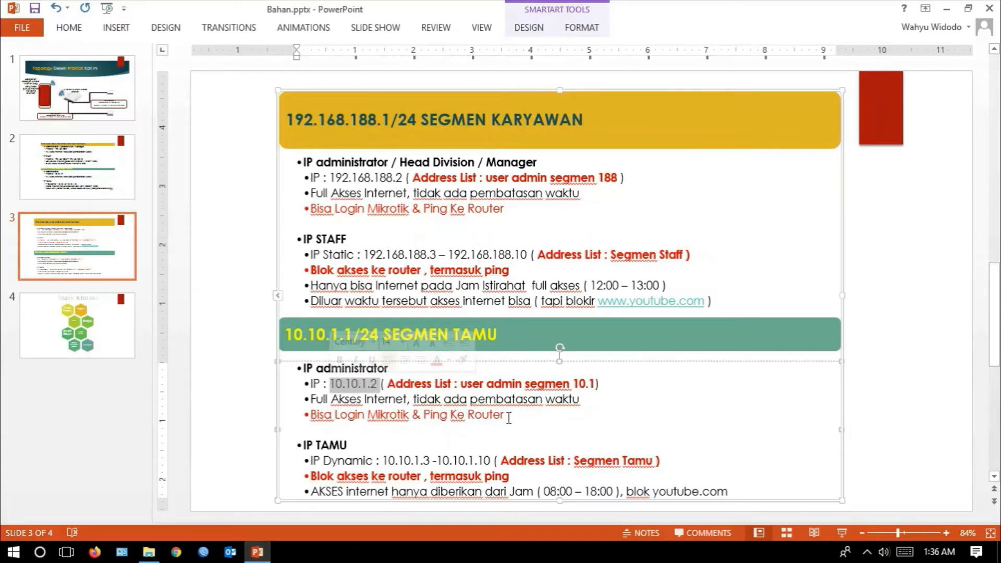
drag(509, 417, 329, 420)
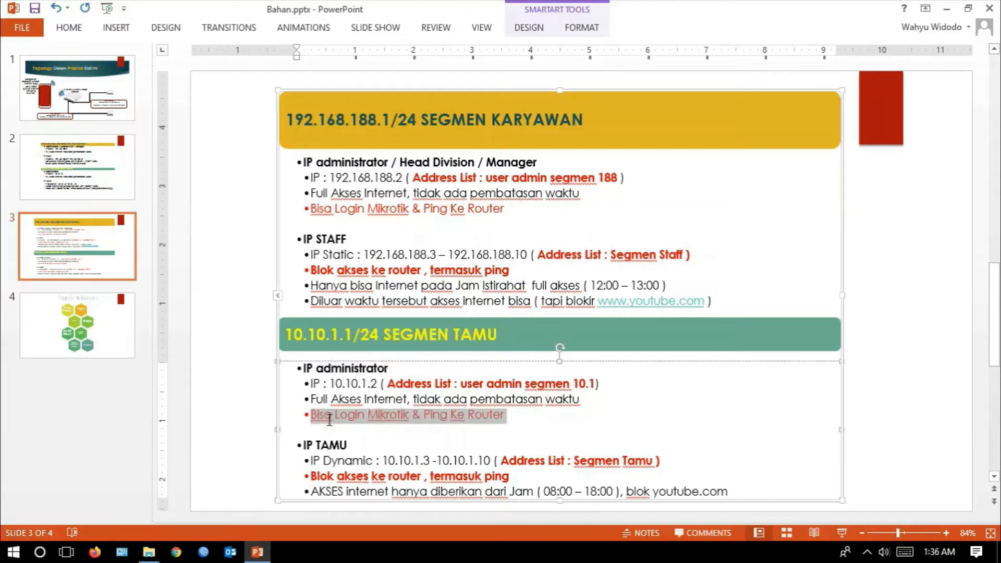
click(514, 422)
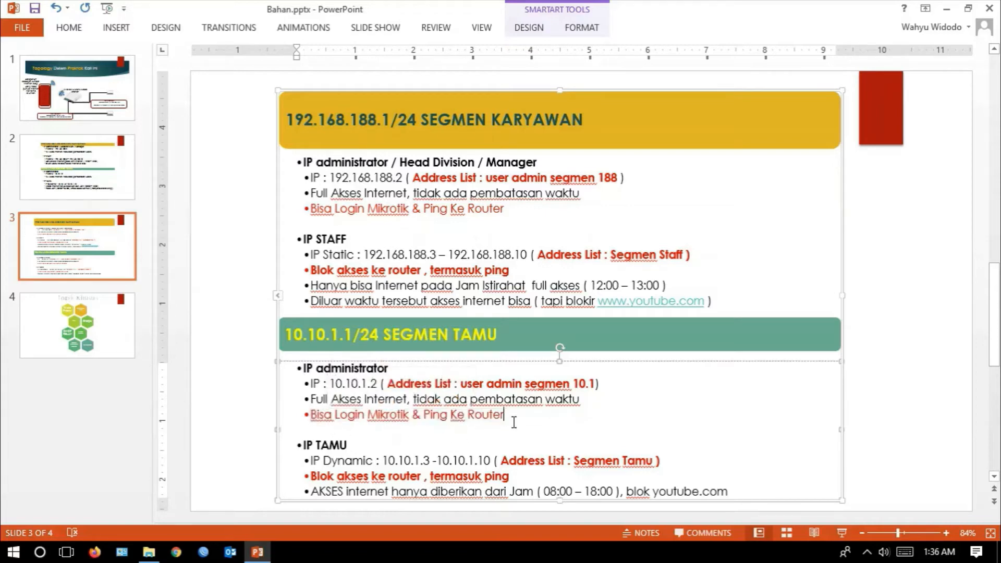
- Return to WinBox, set the icmp drop rule's source address list to ip-segmen-tamu, and save the rule
click(66, 552)
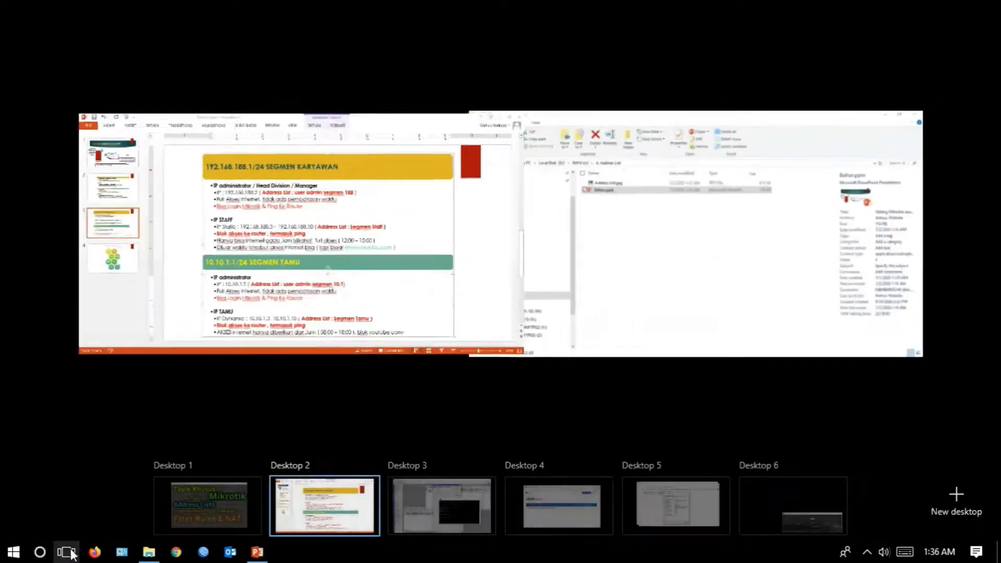
click(432, 493)
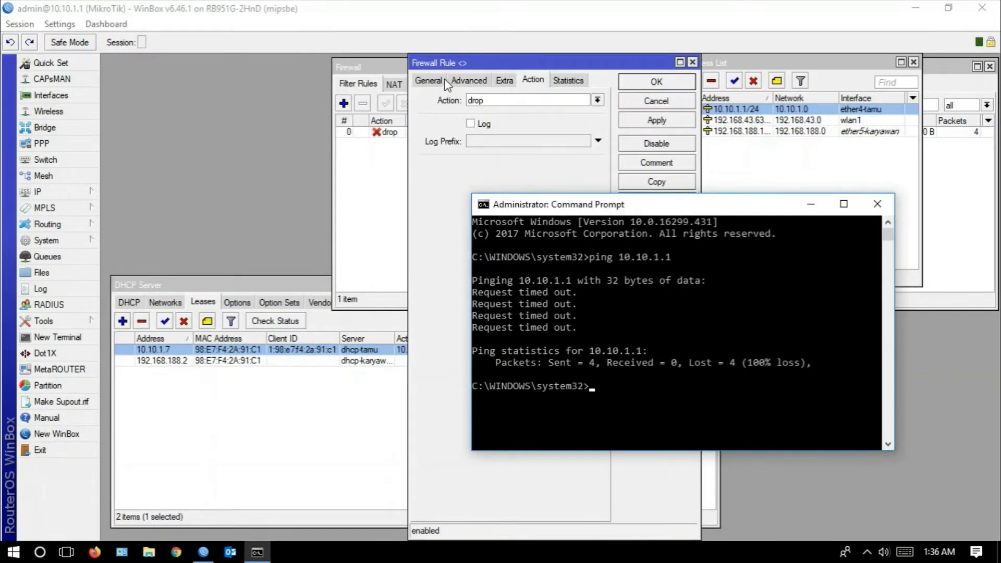
click(461, 83)
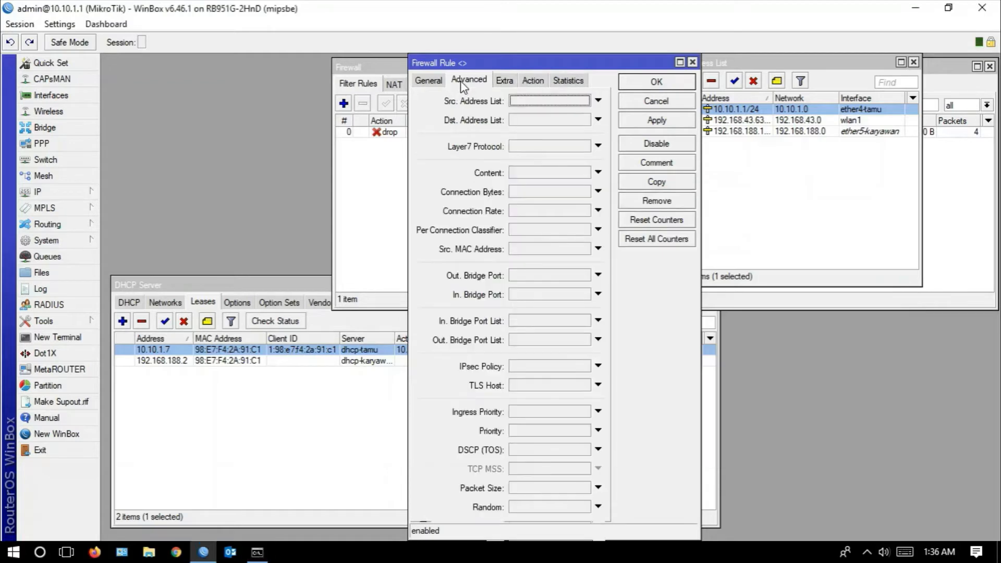
click(432, 84)
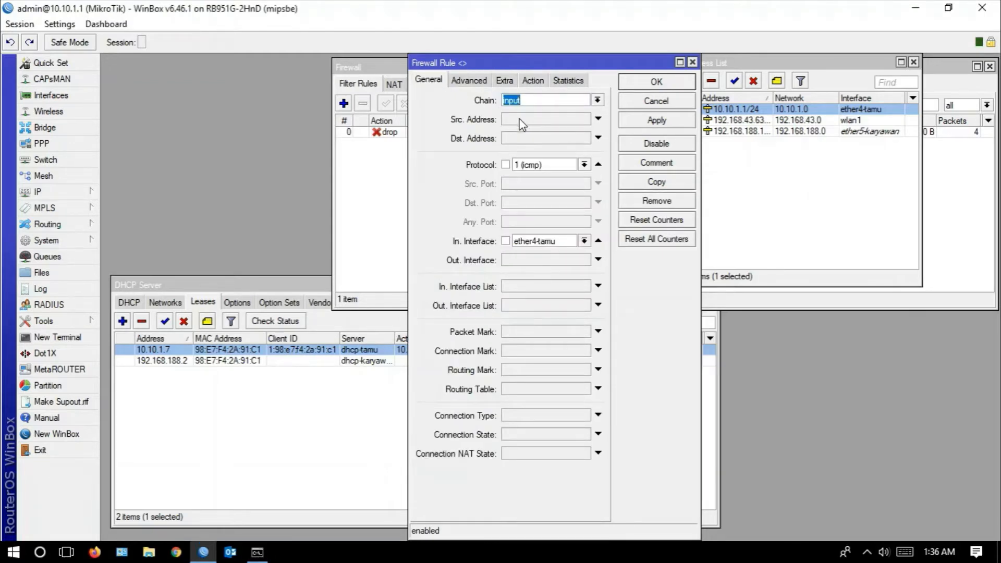
click(468, 81)
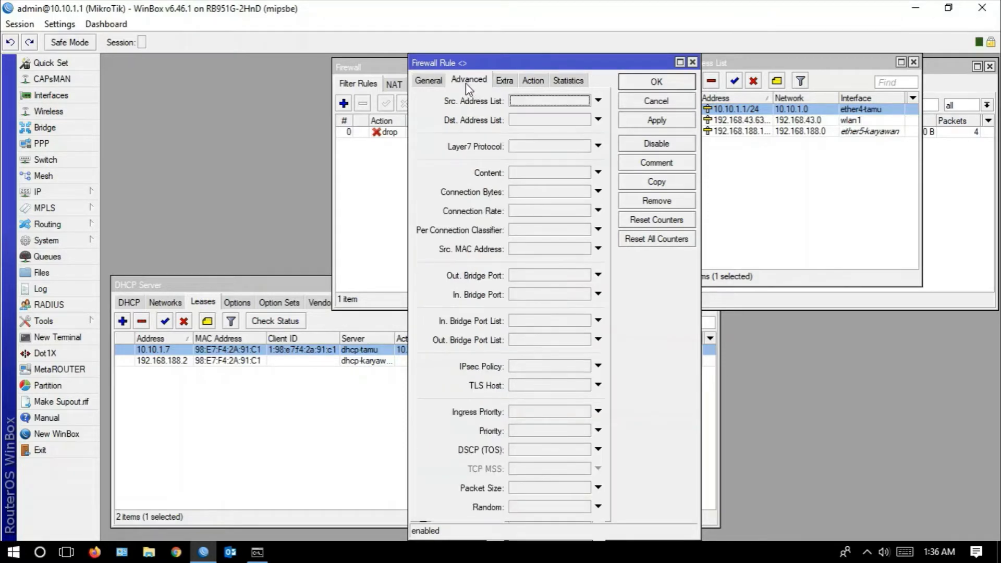
click(586, 105)
click(589, 101)
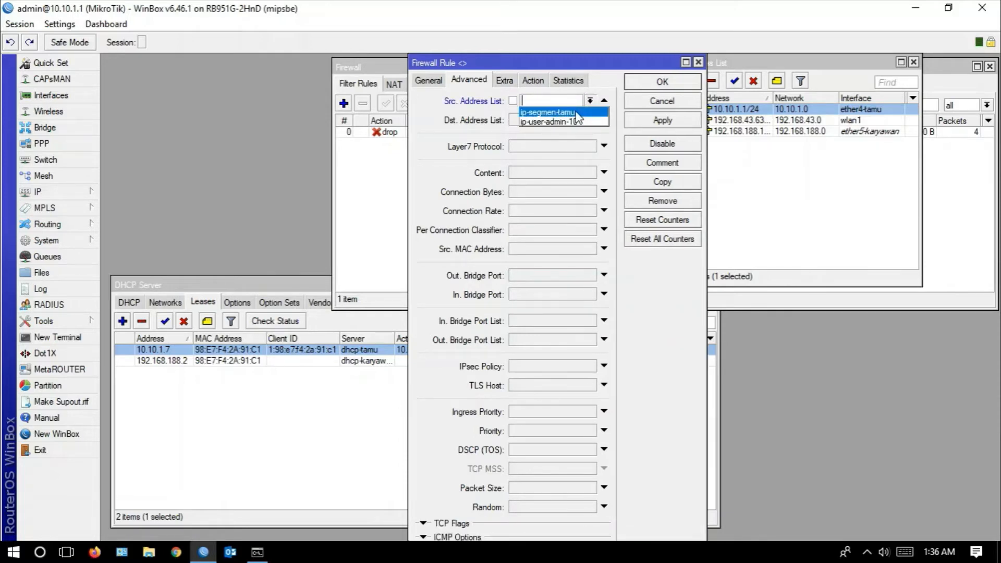
click(577, 112)
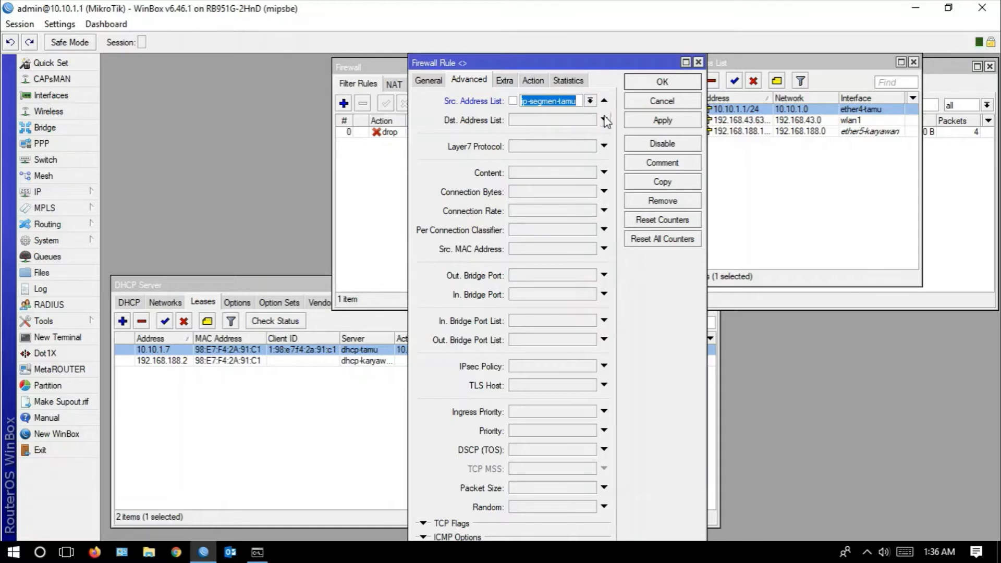
click(641, 124)
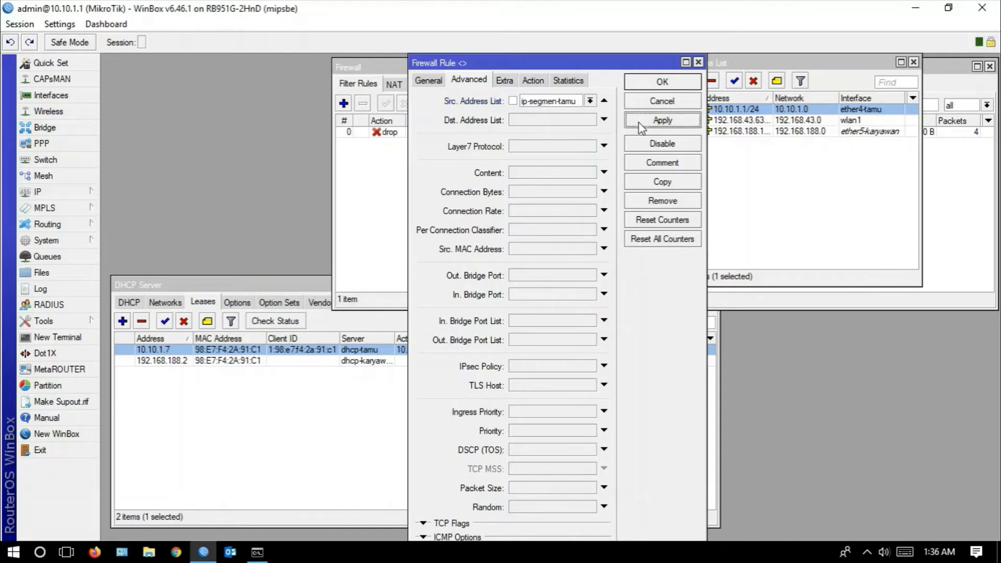
click(646, 84)
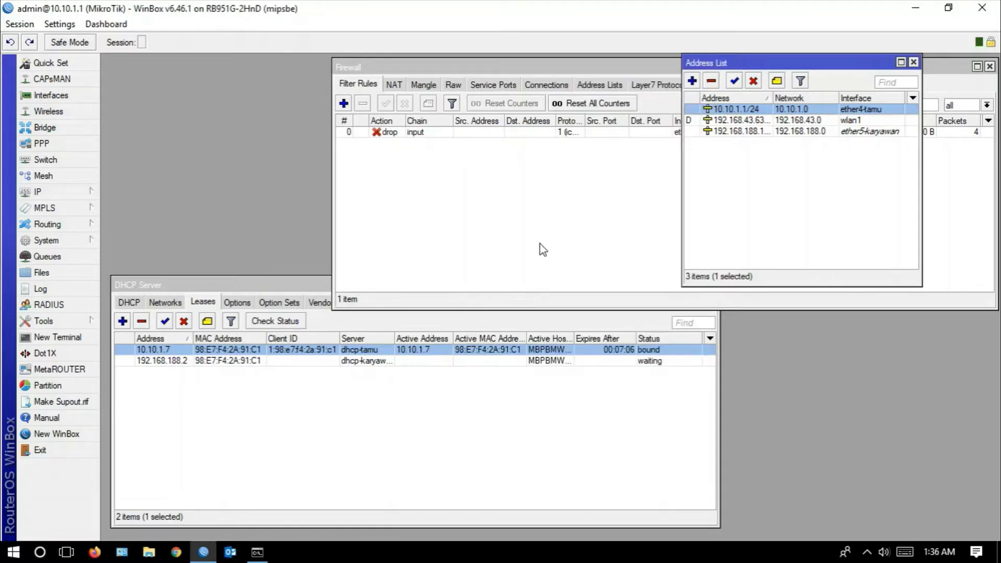
- Check the firewall's NAT and filter rules, then run the continuous ping 10.10.1.1 -t in Command Prompt
click(266, 560)
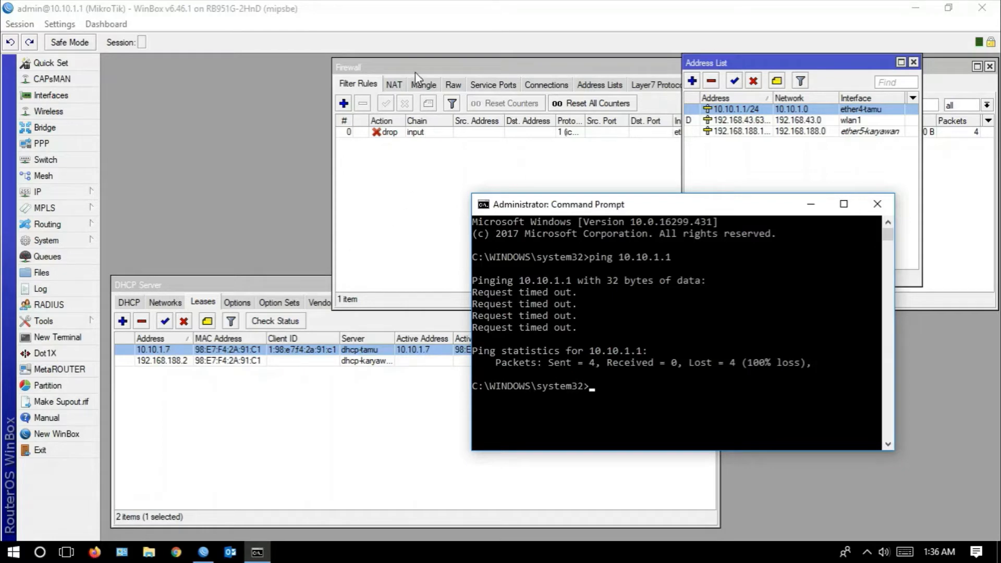
click(396, 84)
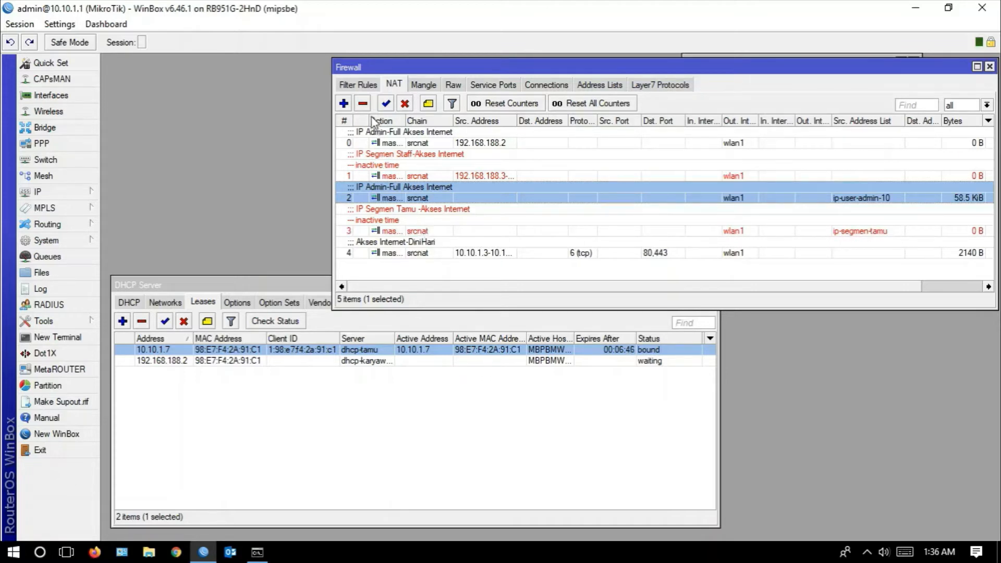
click(359, 87)
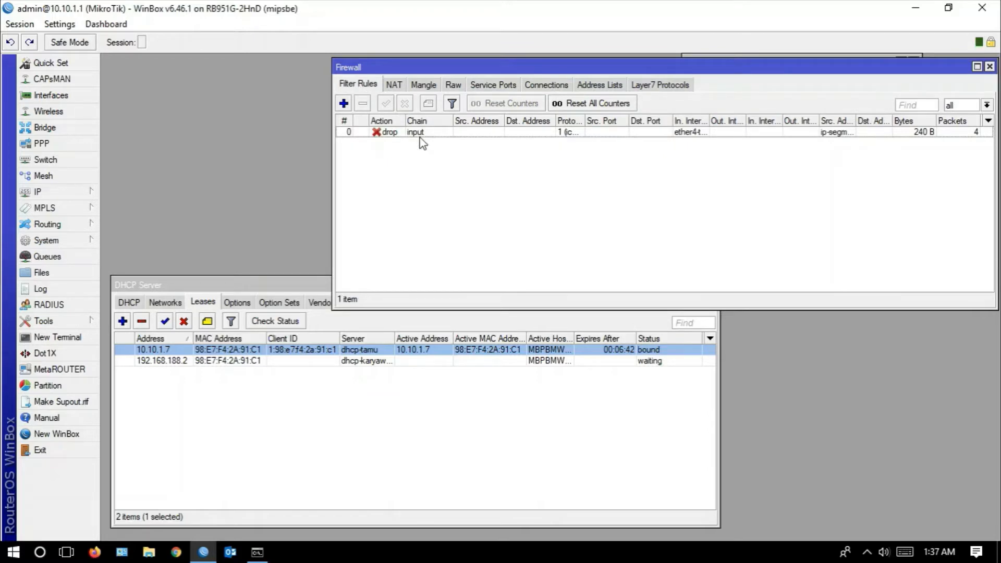
click(257, 552)
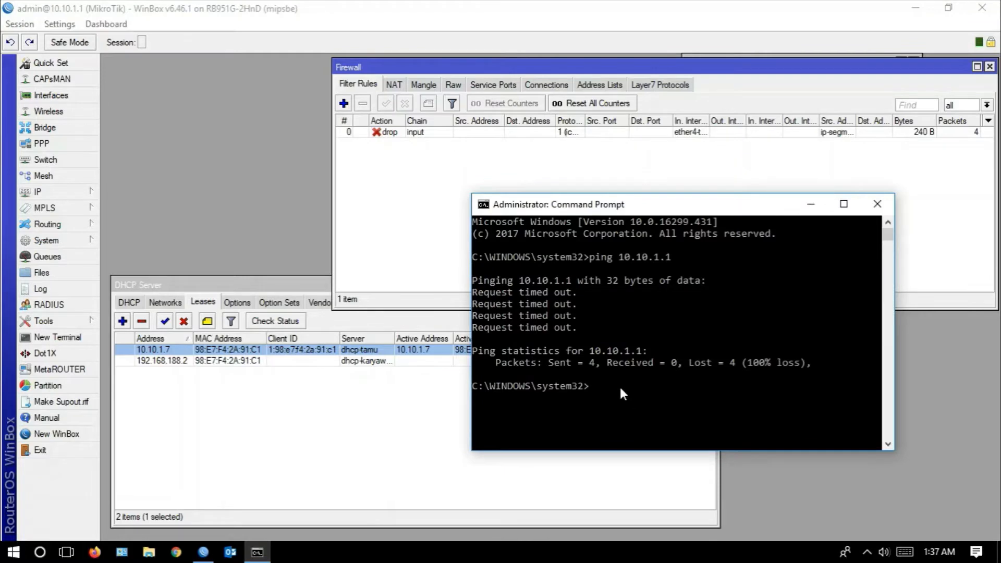
key(Up)
text(-t)
key(Return)
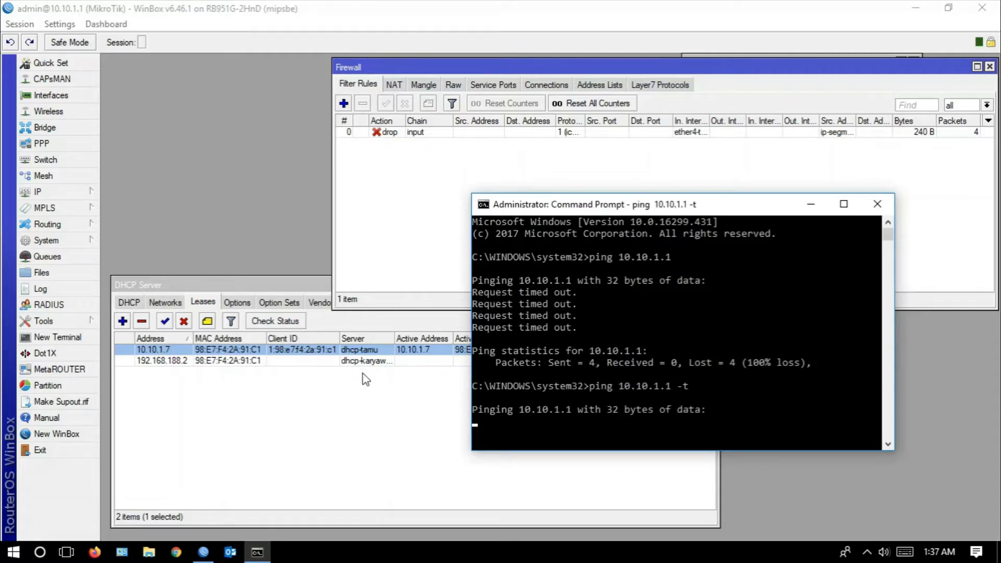
- Change the dhcp-tamu lease's address to 10.10.1.2 and save the lease
double_click(165, 348)
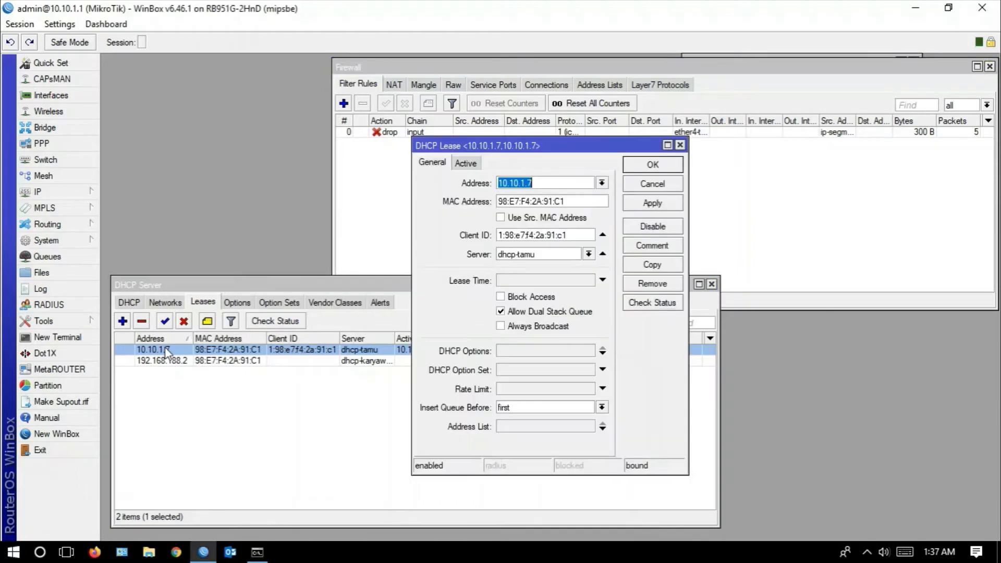
click(551, 183)
key(BackSpace)
text(2)
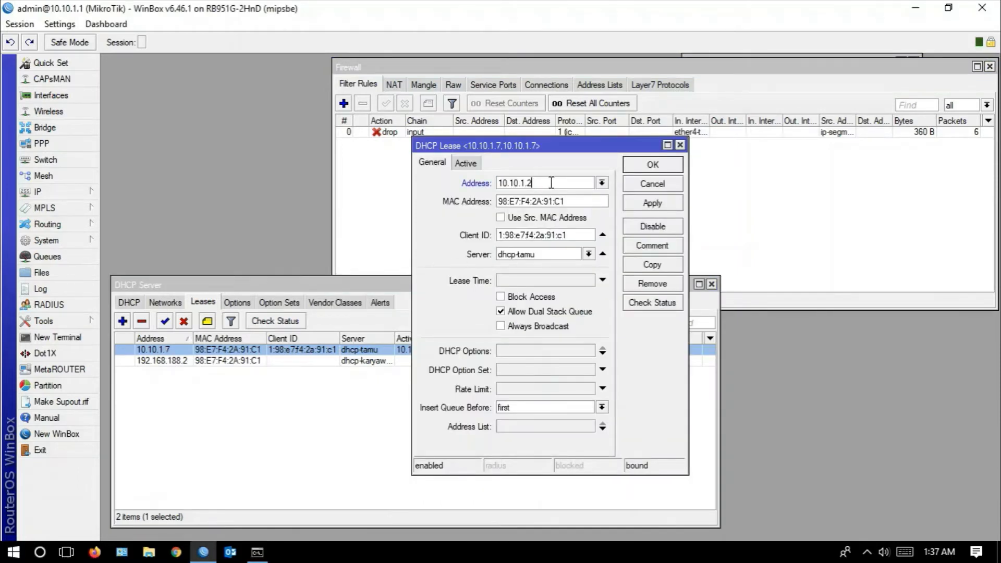
click(664, 208)
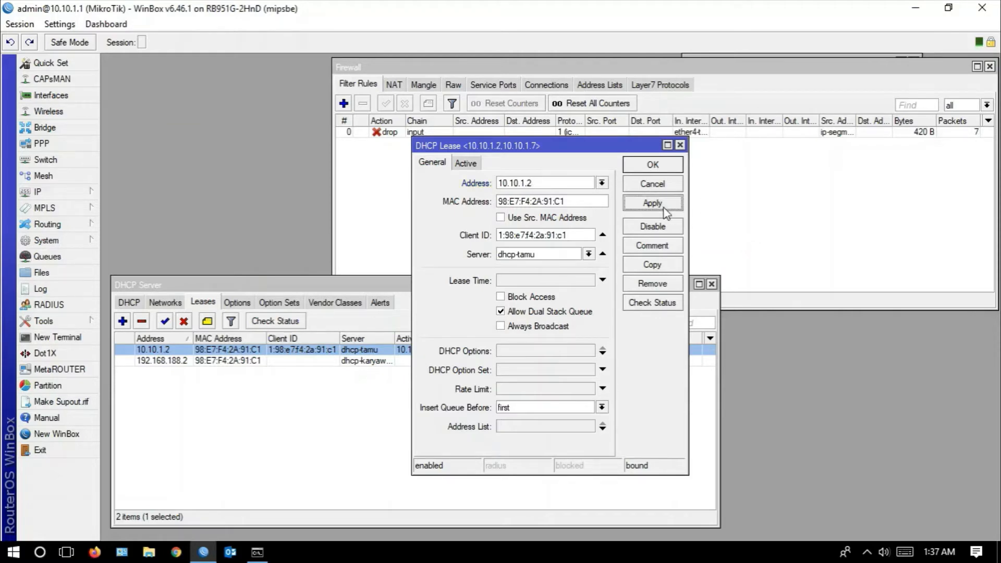
click(654, 165)
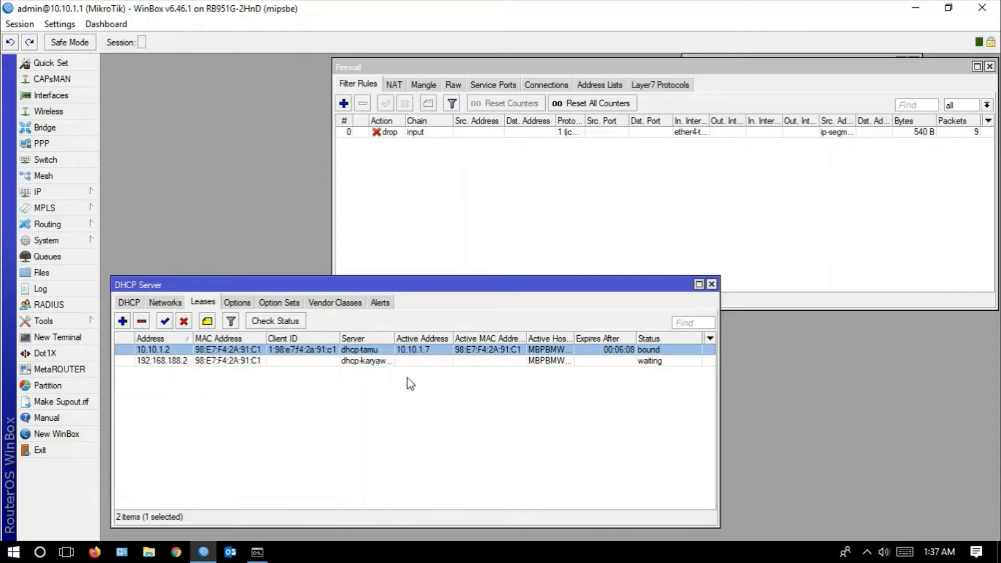
- Stop the running ping in Command Prompt and renew the computer's IP address with ipconfig /renew
click(257, 552)
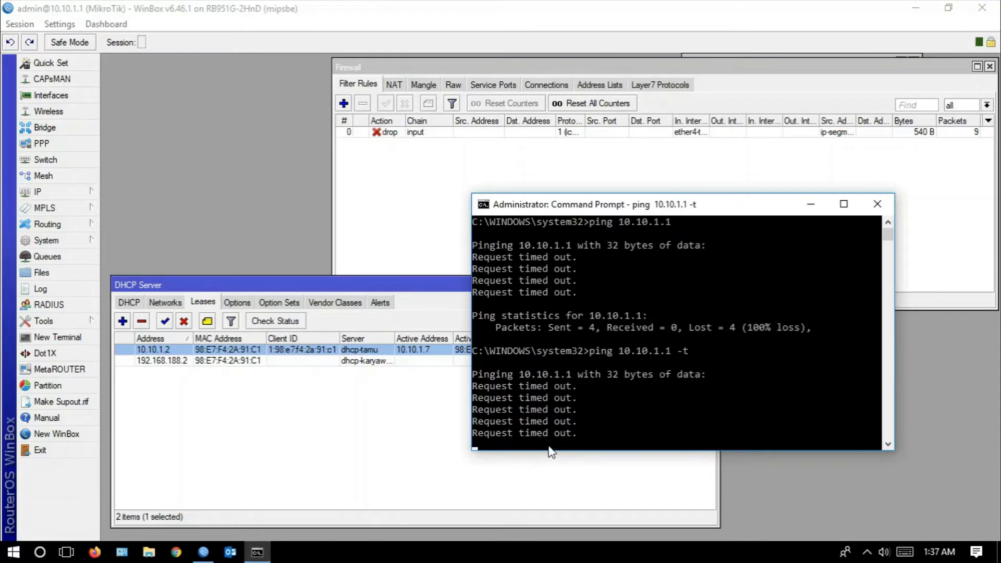
key(ctrl+c)
text(ipconfig)
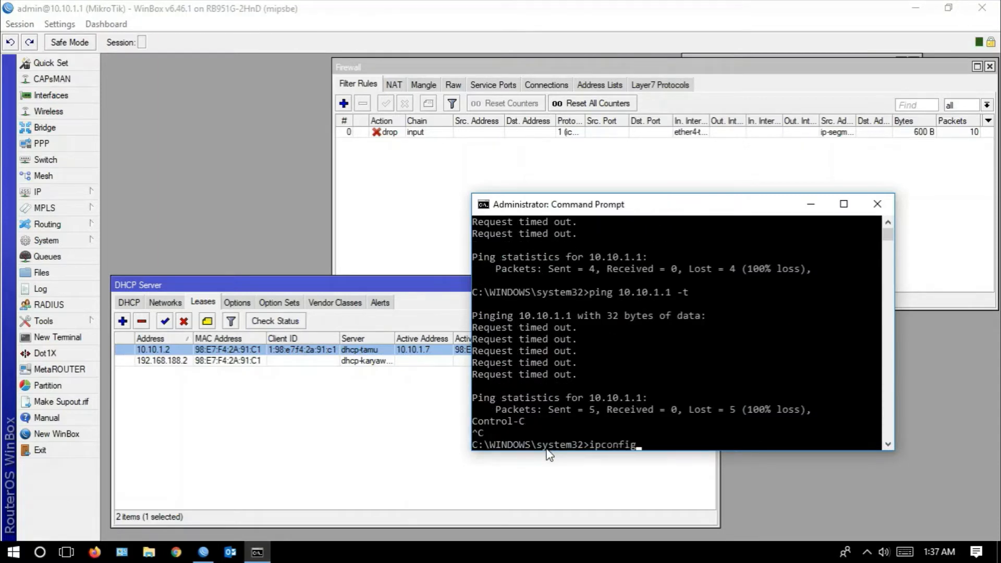
text( /renew)
key(Return)
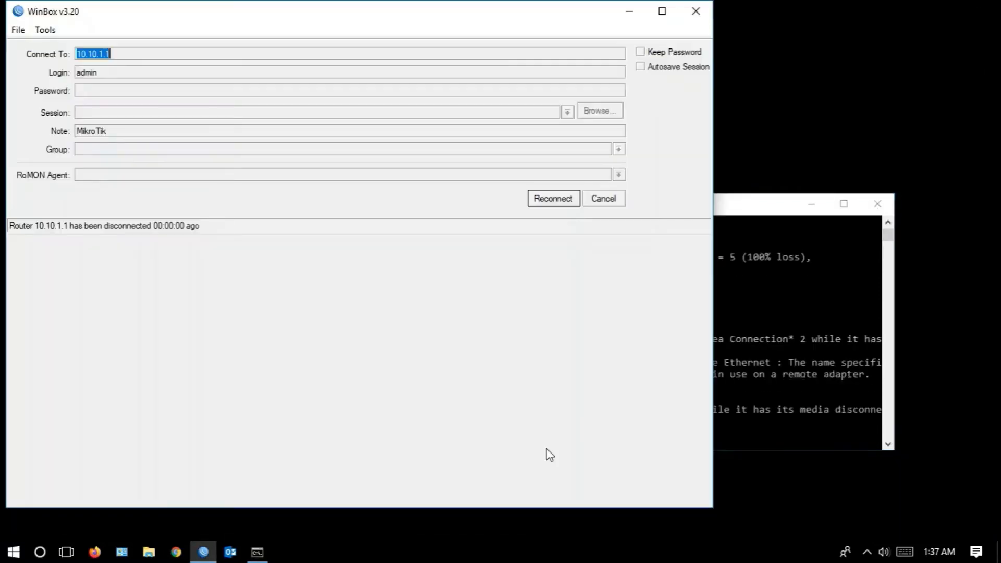
- Dismiss the reconnect prompt, connect WinBox to the neighbor router at 10.10.1.1, and maximize its window
click(600, 206)
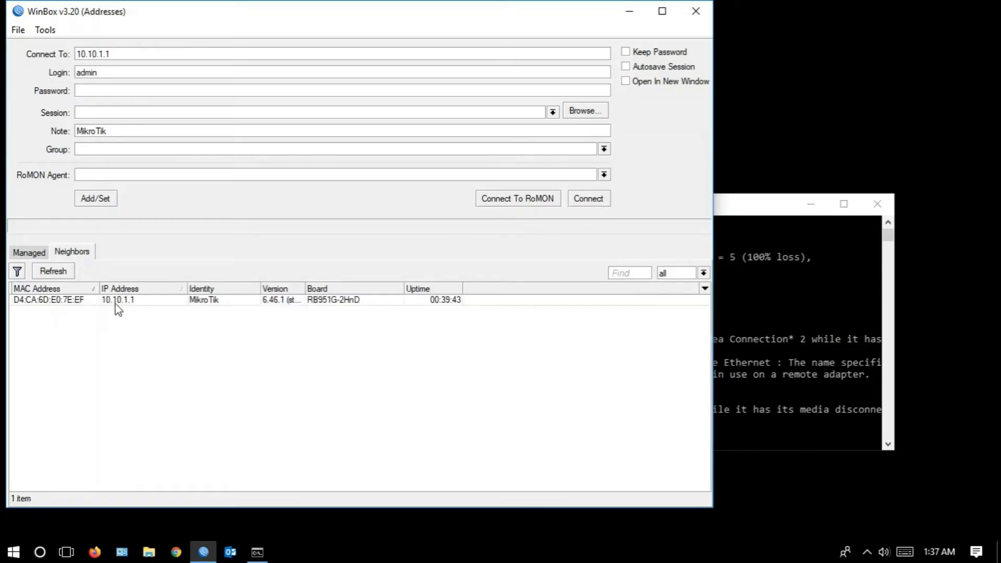
click(123, 303)
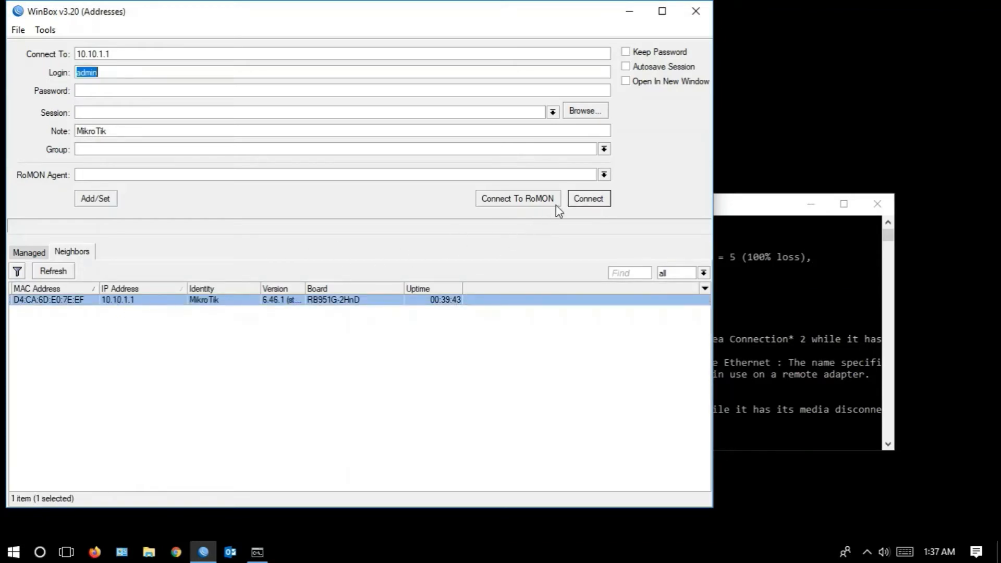
click(576, 201)
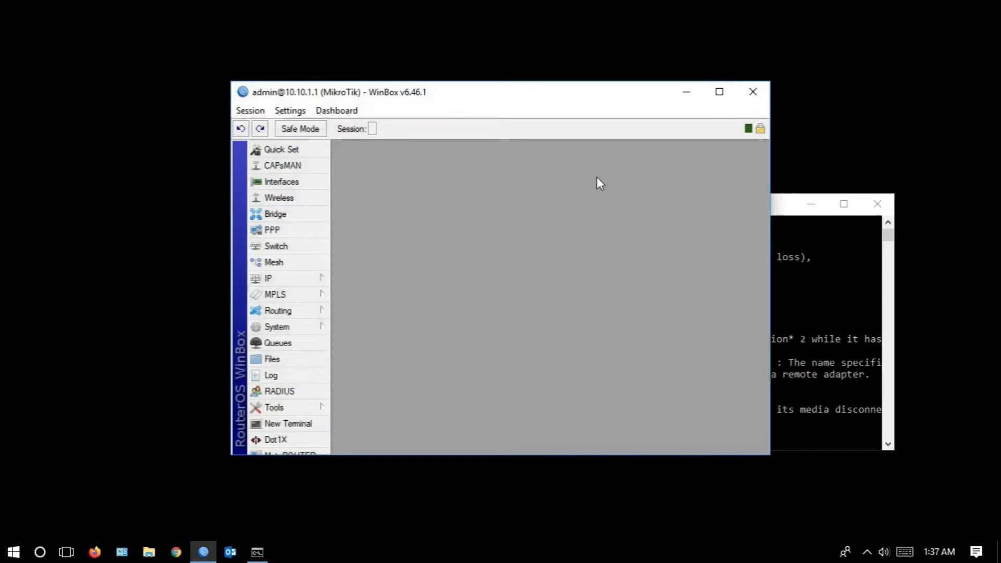
click(719, 93)
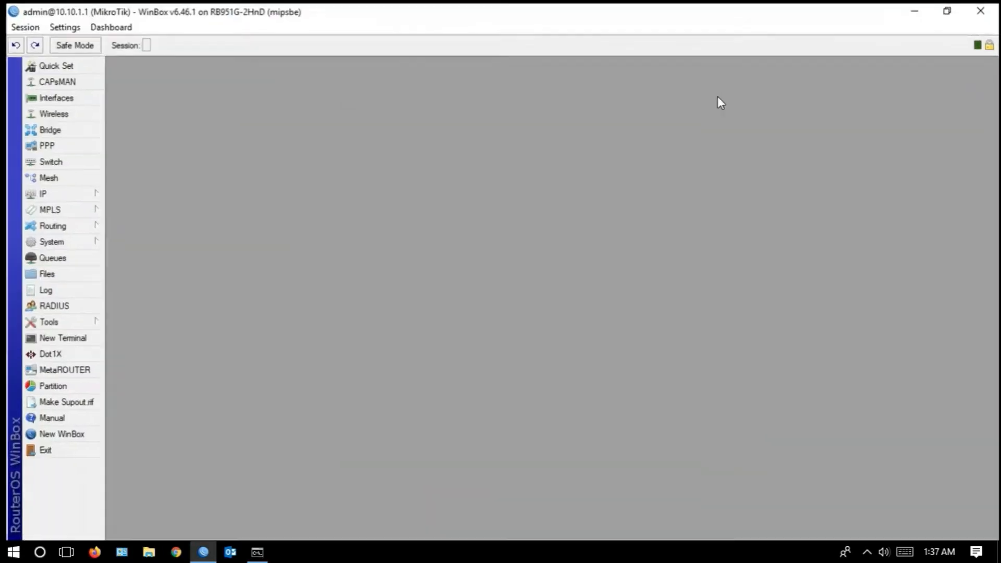
- Rerun ping 10.10.1.1 -t in Command Prompt to test the administrator address's access to the router
click(260, 555)
key(Up)
key(Up)
key(Return)
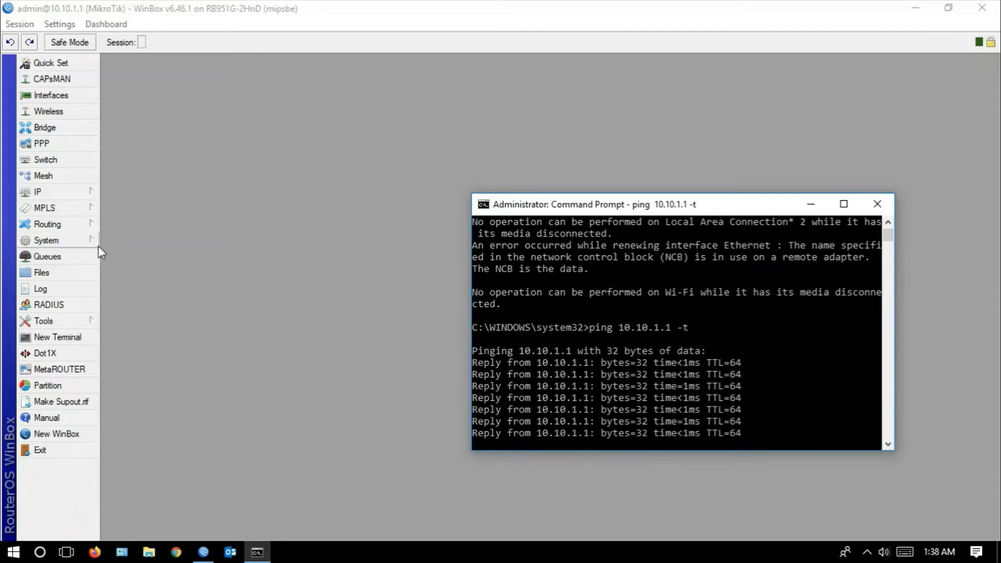
- Switch to the network connections desktop and check the Ethernet connection's IPv4 address in its connection details
click(66, 551)
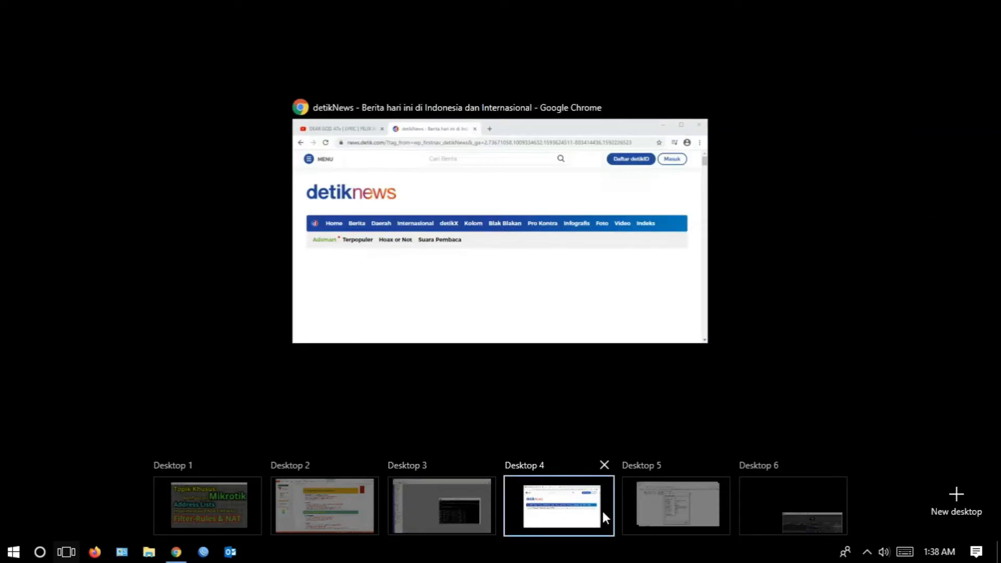
click(667, 508)
key(ctrl+super+Left)
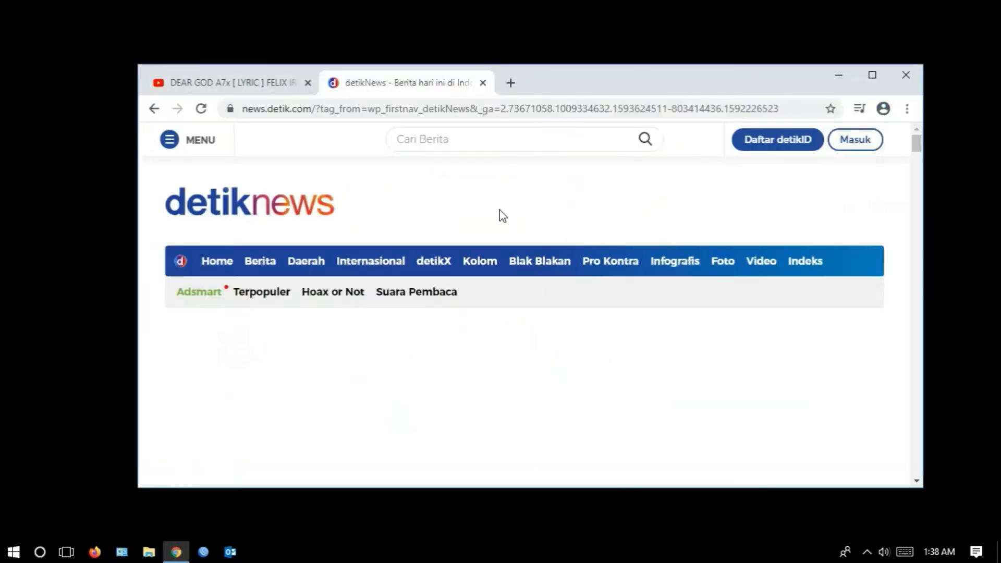
click(67, 552)
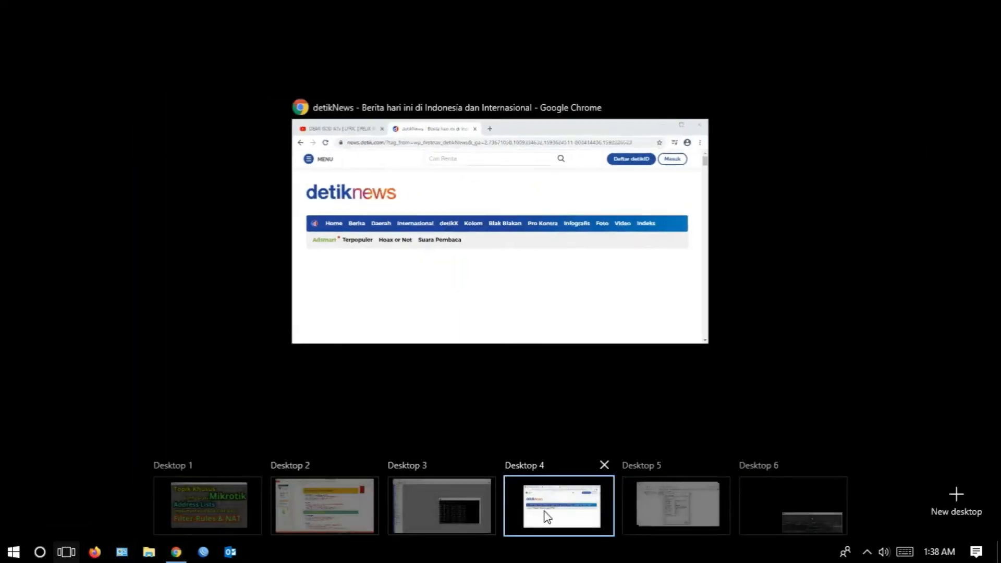
click(693, 499)
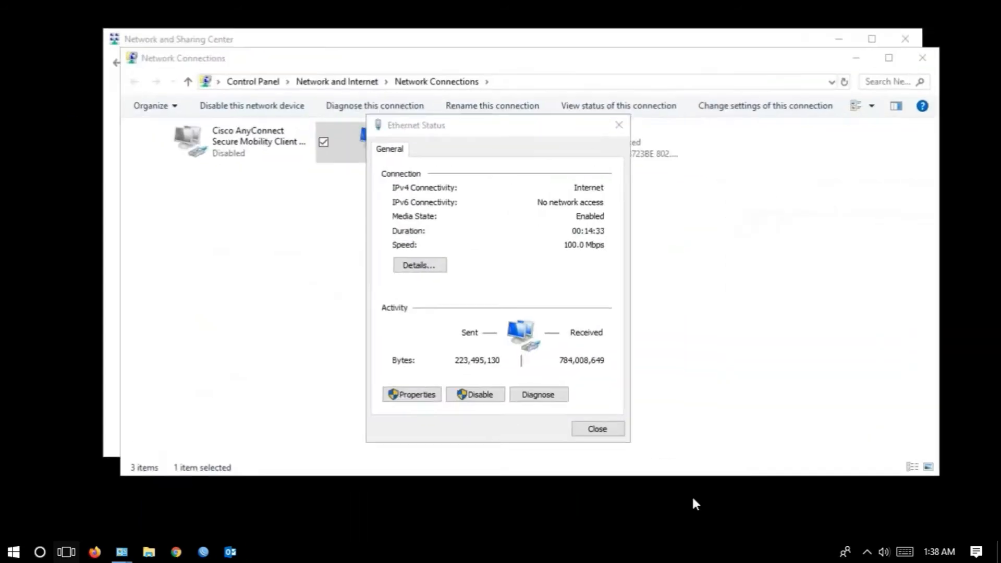
click(604, 440)
click(421, 266)
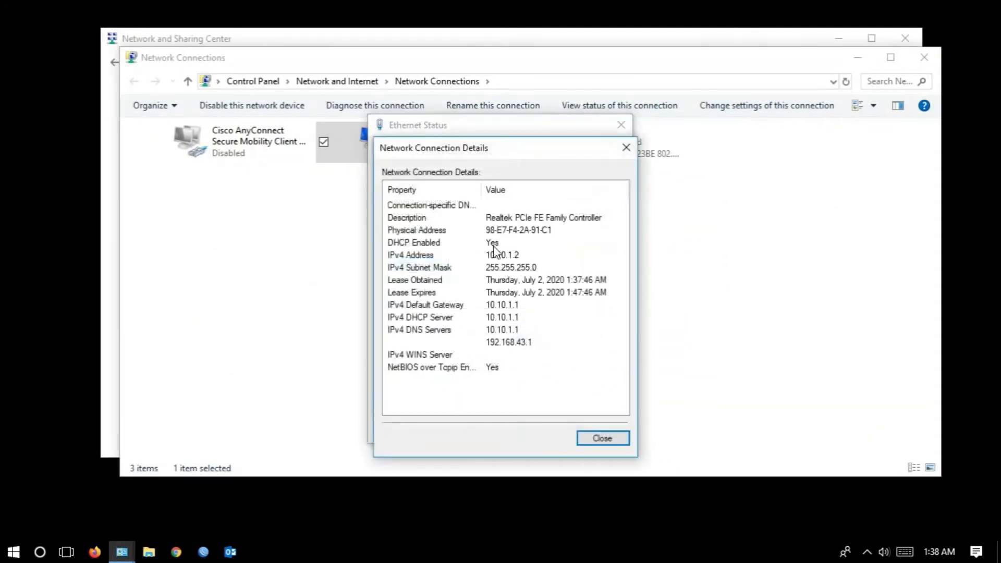
click(592, 446)
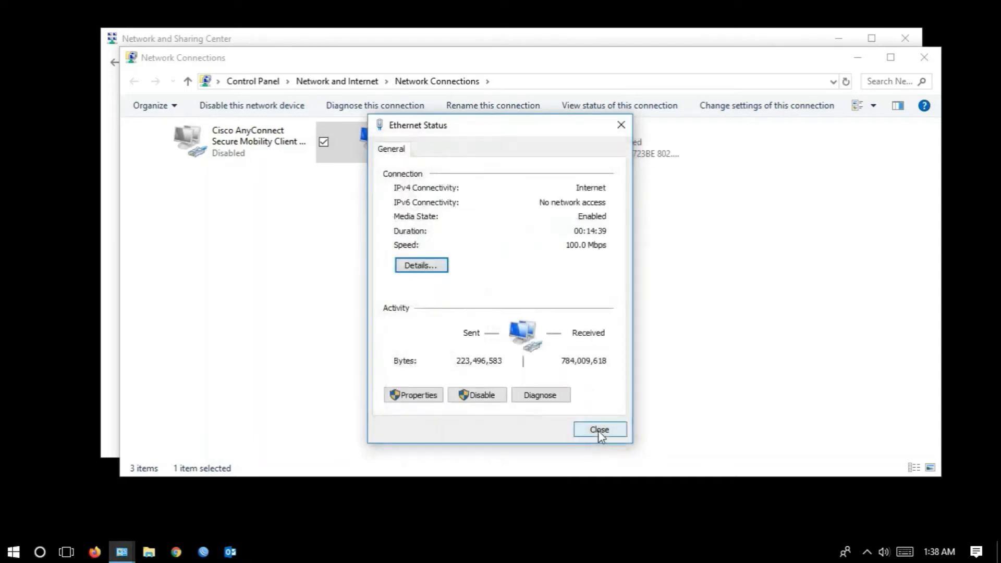
- Close the Ethernet status, switch back to the WinBox desktop and stop the running ping in Command Prompt
click(598, 430)
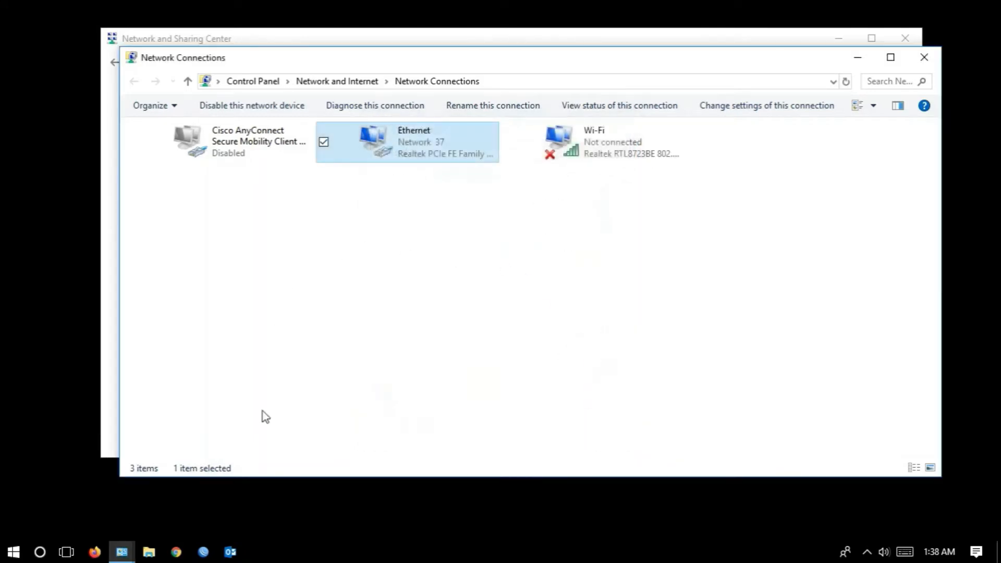
click(66, 552)
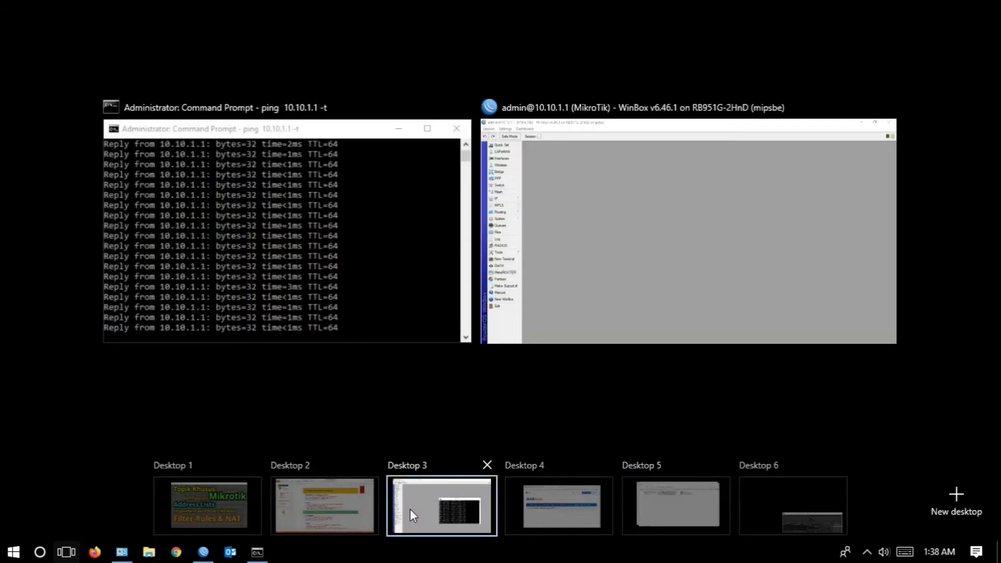
click(410, 509)
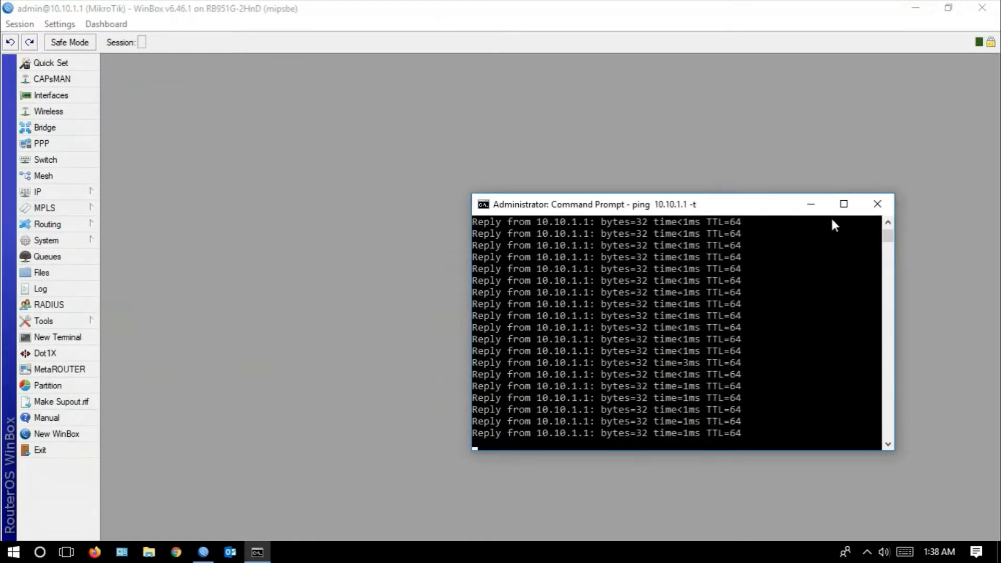
key(ctrl+c)
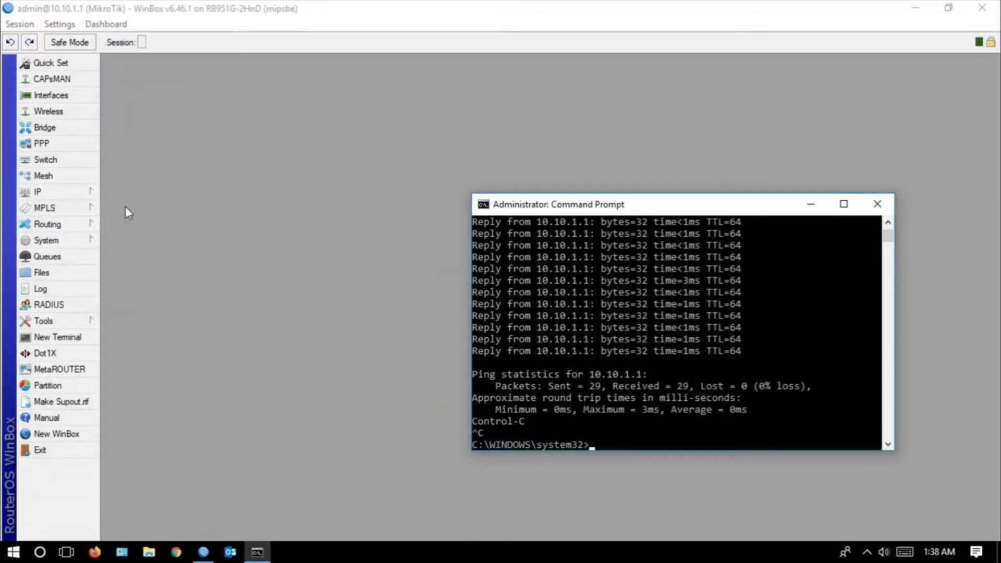
- Open the router's DHCP Server leases and move that window to the lower part of the workspace
click(85, 193)
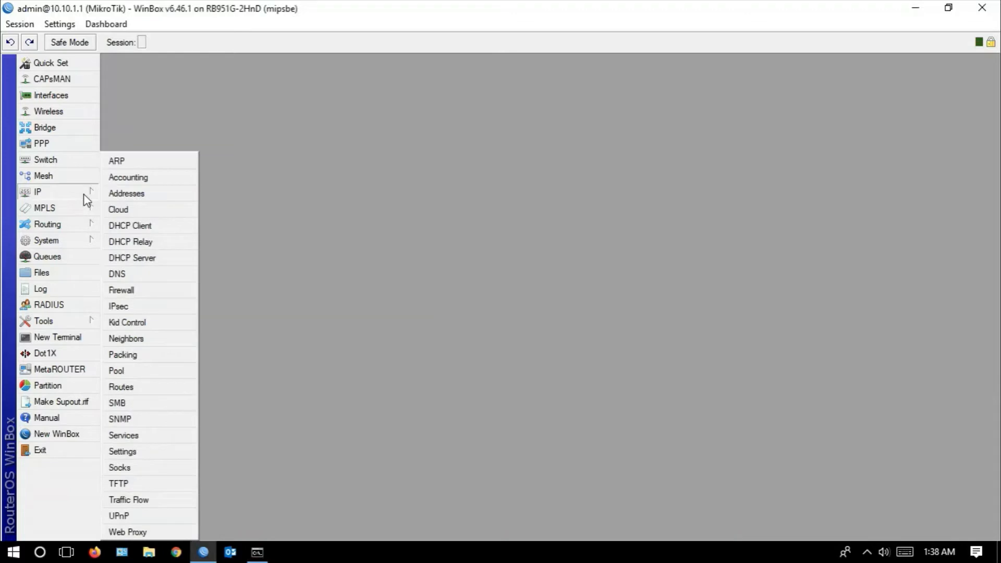
click(134, 260)
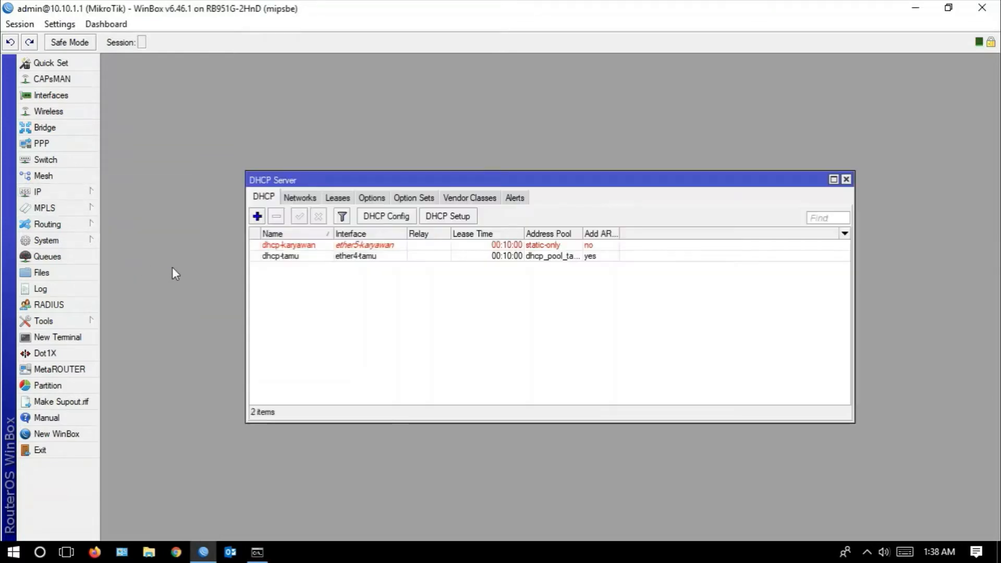
click(338, 198)
drag(365, 177, 262, 281)
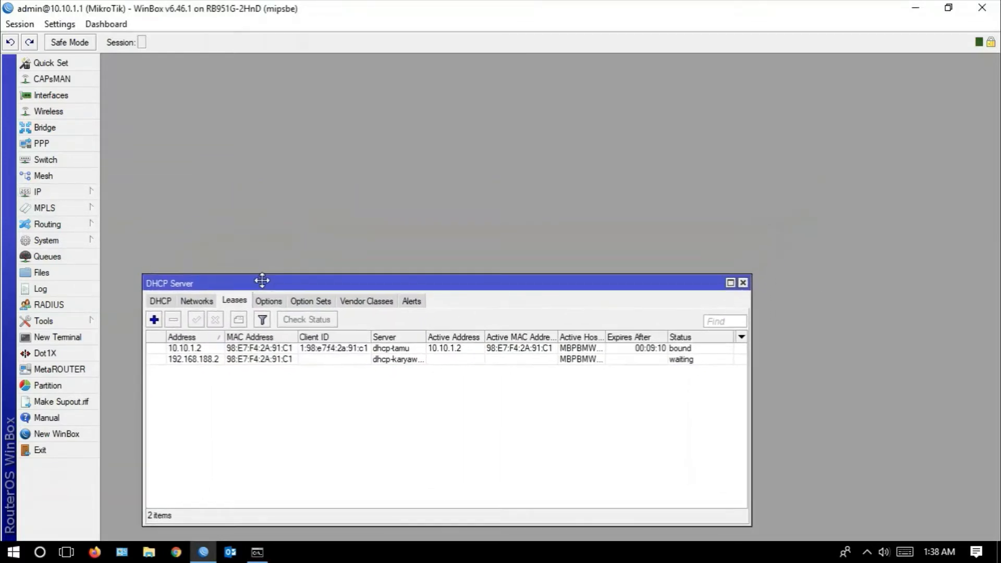
- Open the IP Firewall window, place it above the DHCP leases and show its address lists
click(81, 193)
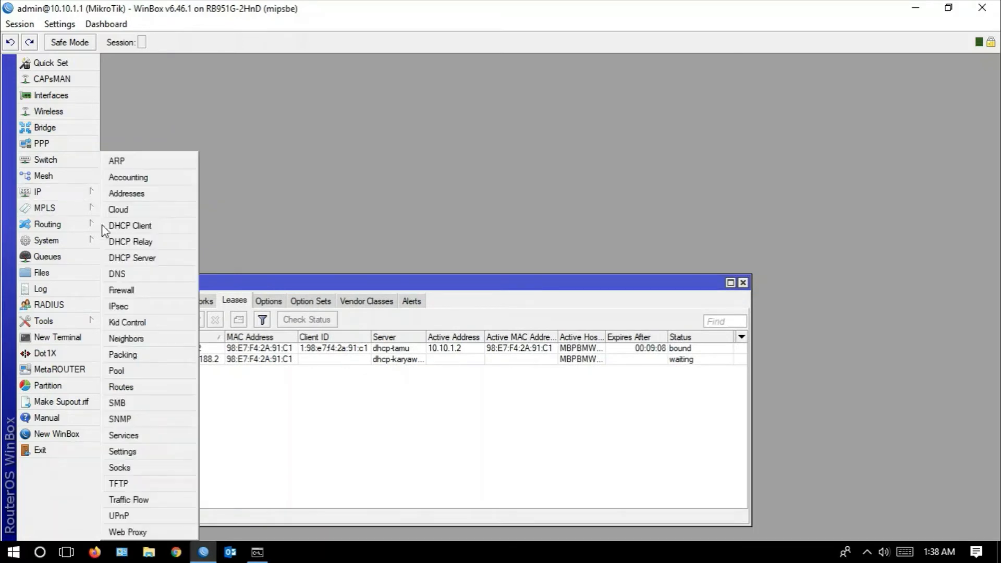
click(153, 296)
drag(377, 182, 481, 68)
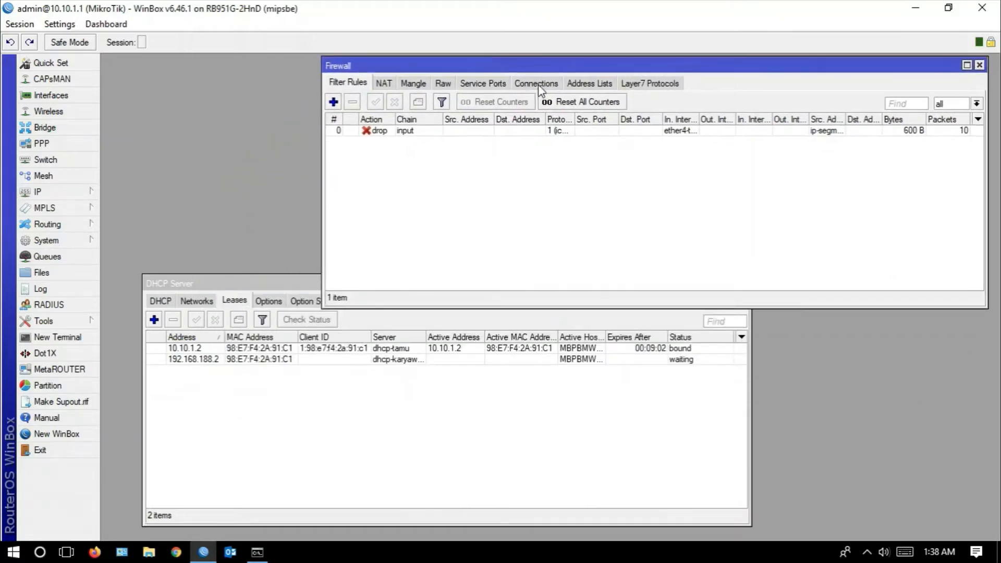
click(581, 85)
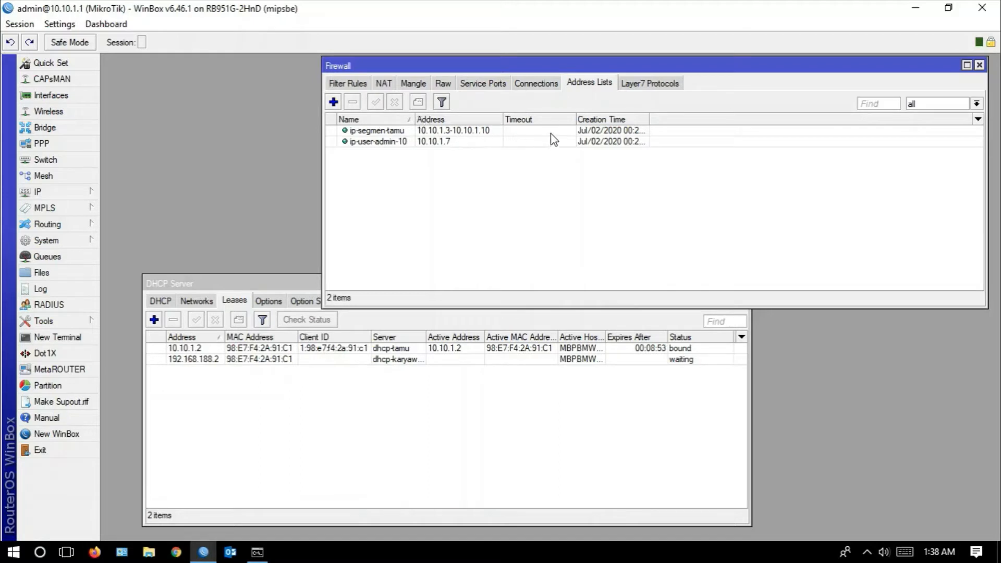
- Compare the ip-segmen-tamu address list with the existing drop rule, narrowing the interface list columns in the filter rules
click(357, 86)
click(594, 82)
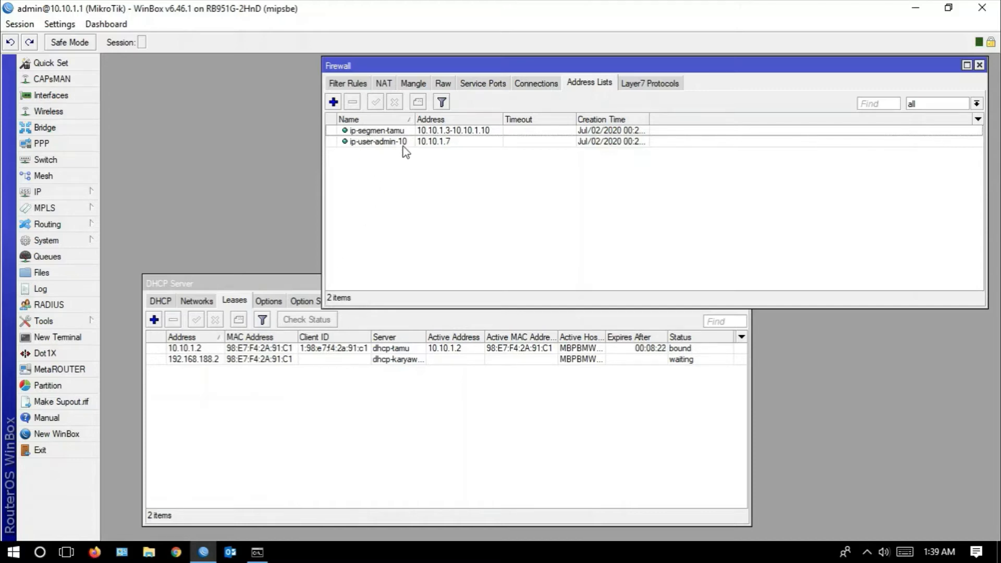
click(359, 135)
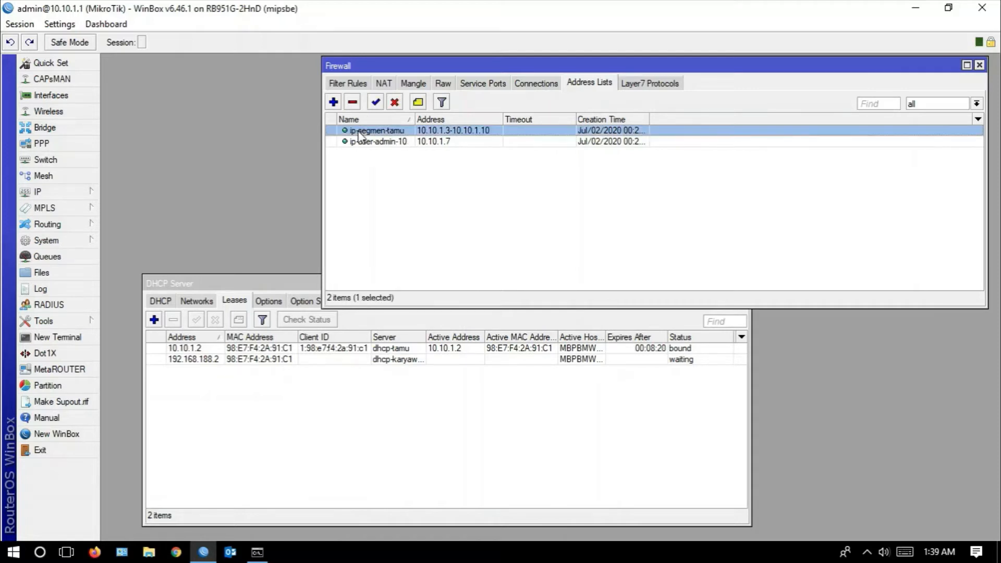
click(348, 83)
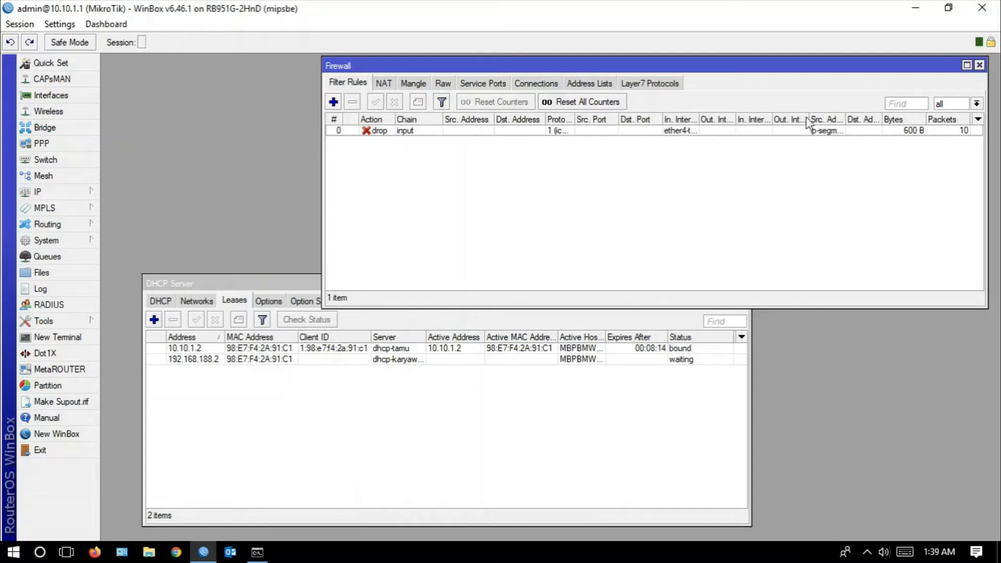
drag(810, 120, 722, 128)
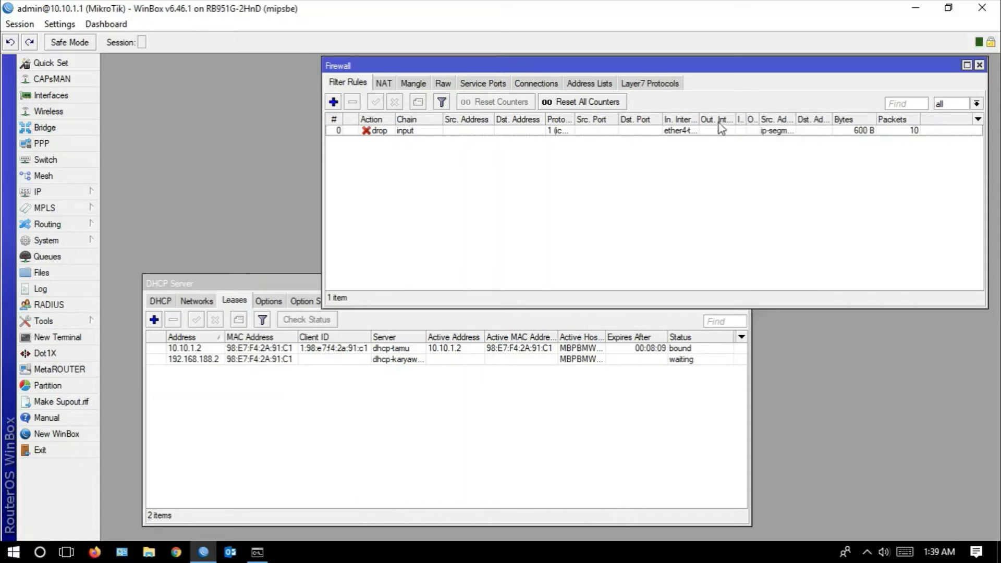
- Add a firewall filter rule with chain input, protocol icmp and in-interface ether4-tamu, and apply it
click(333, 101)
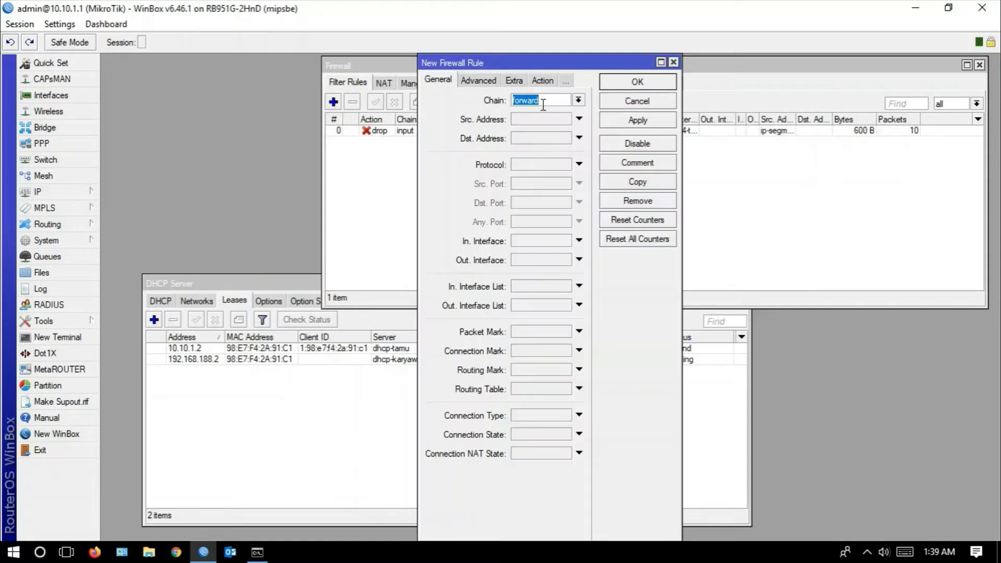
click(579, 100)
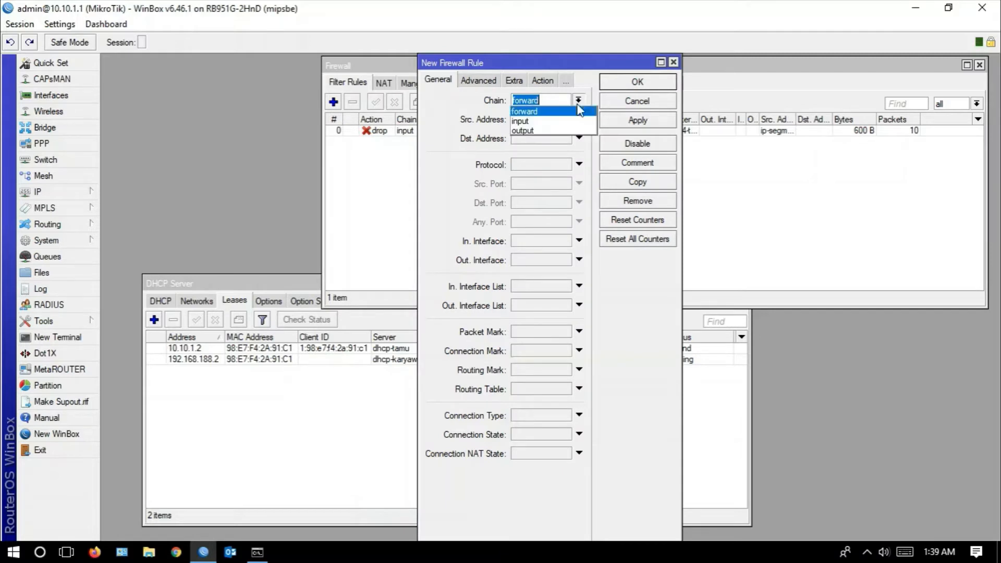
click(533, 122)
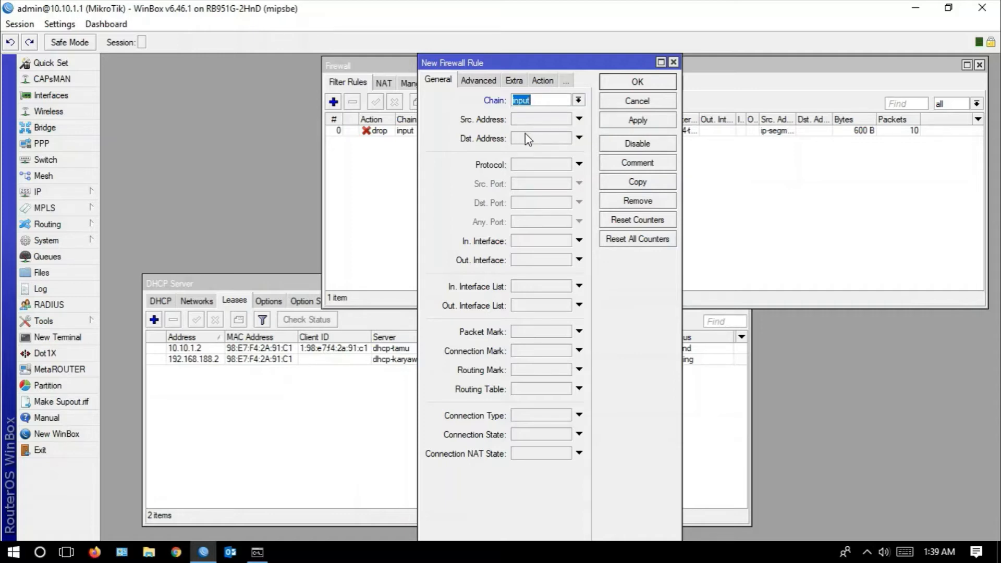
click(547, 166)
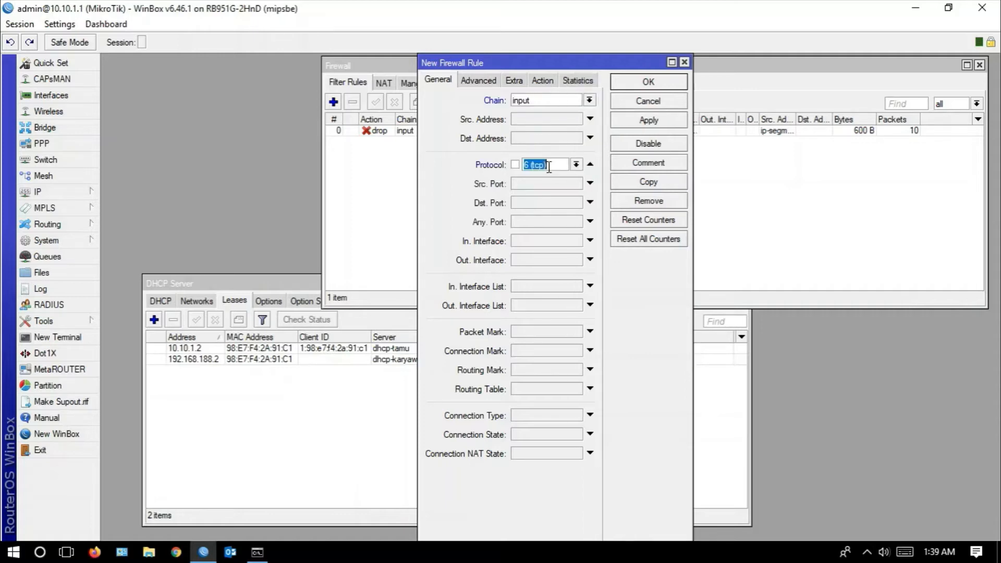
click(576, 164)
click(559, 178)
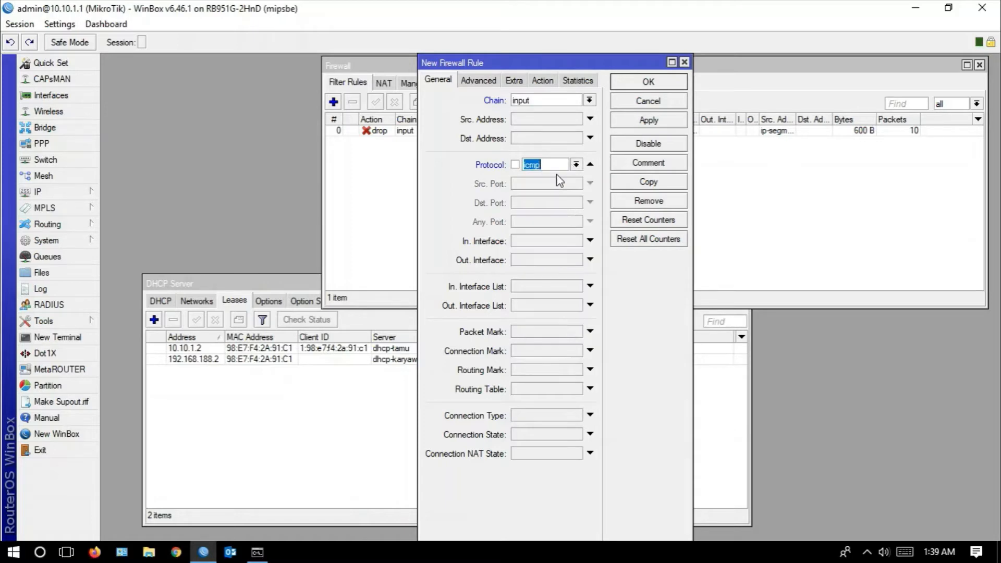
click(588, 240)
click(593, 240)
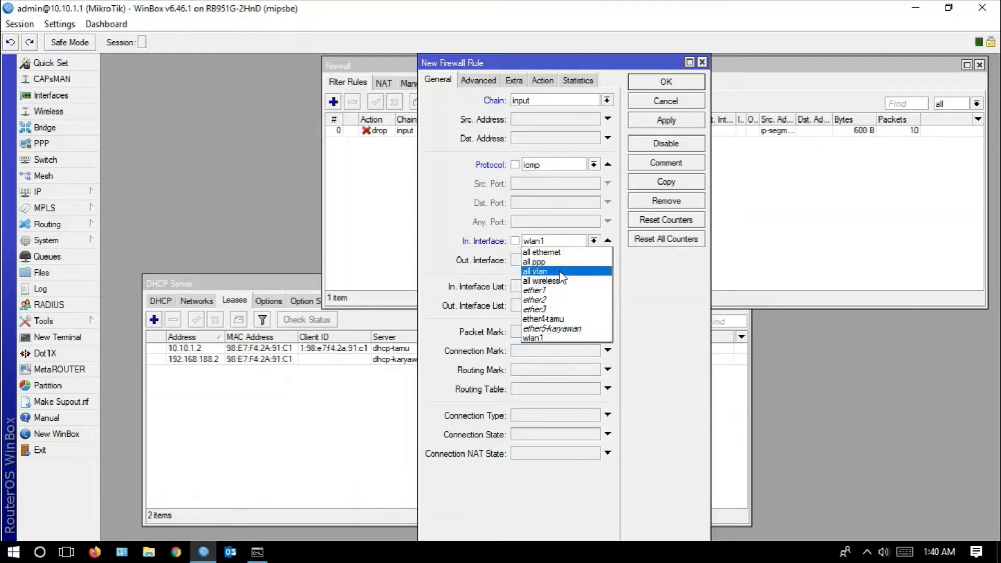
click(571, 319)
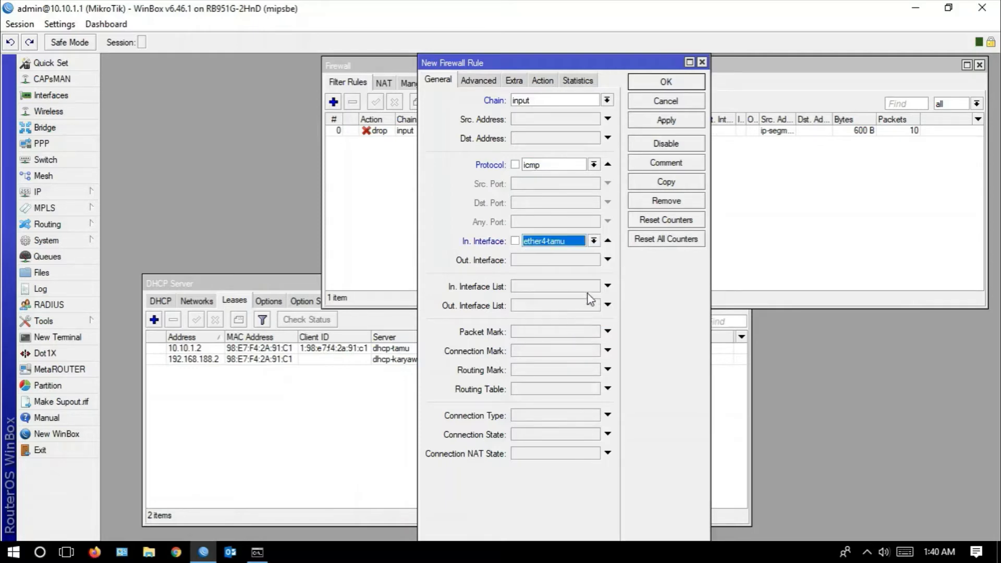
click(669, 121)
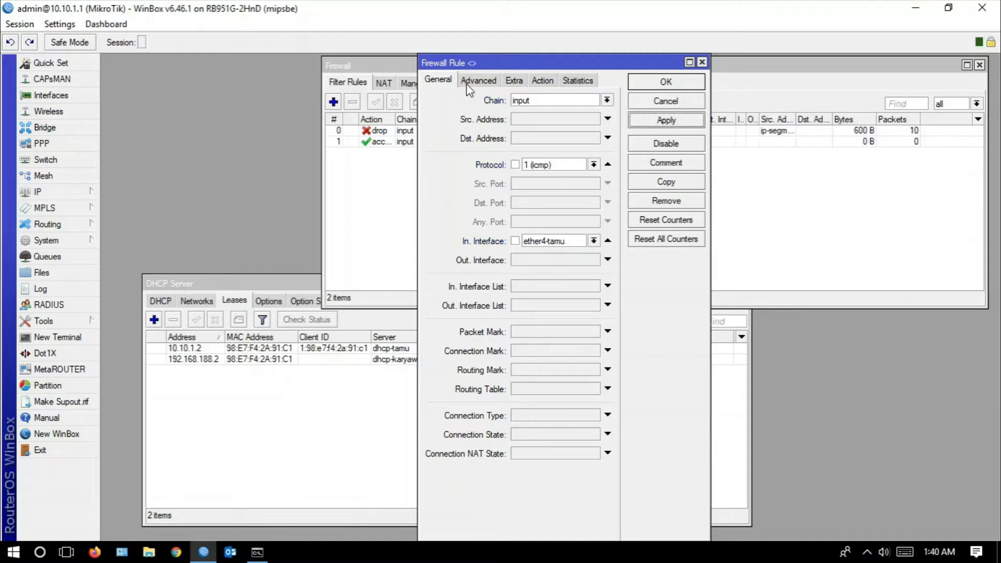
- Set the new rule's source address list to ip-segmen-tamu and apply the change
drag(452, 67, 545, 75)
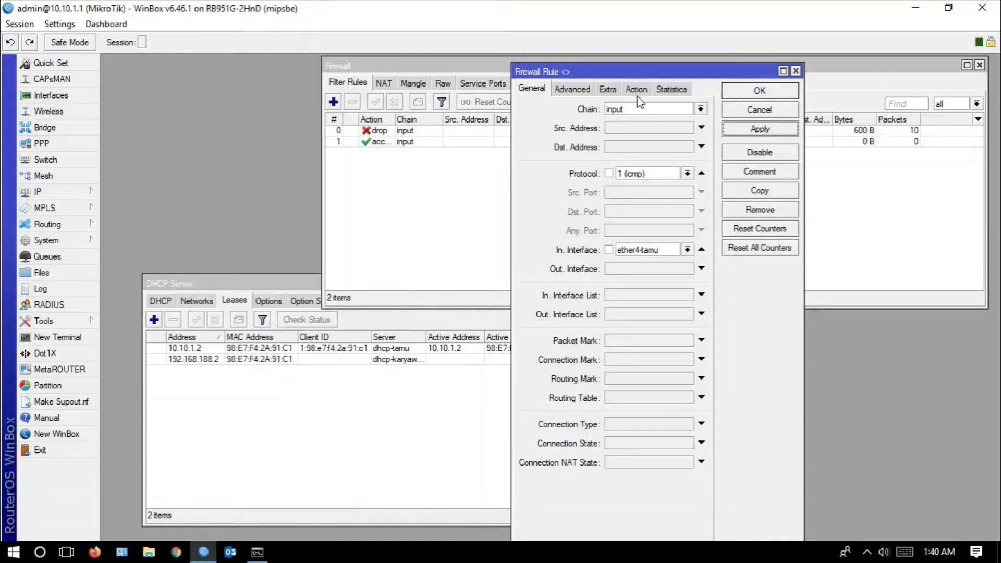
click(572, 90)
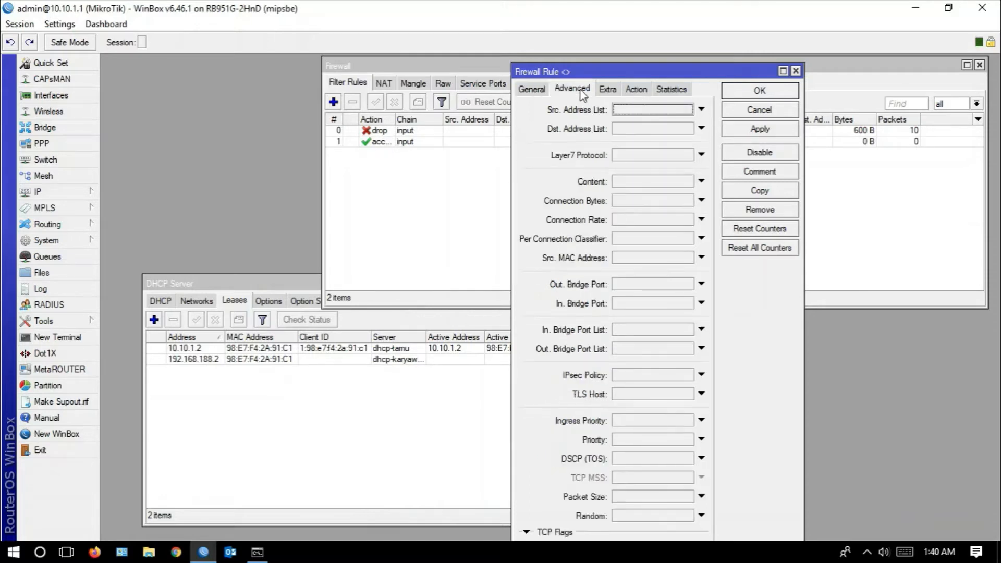
click(702, 109)
click(694, 109)
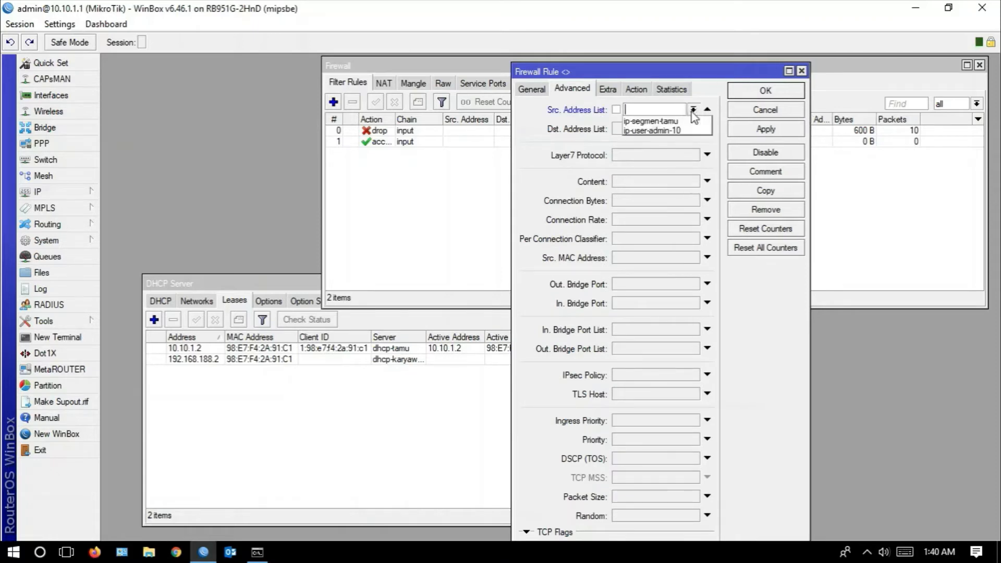
click(684, 121)
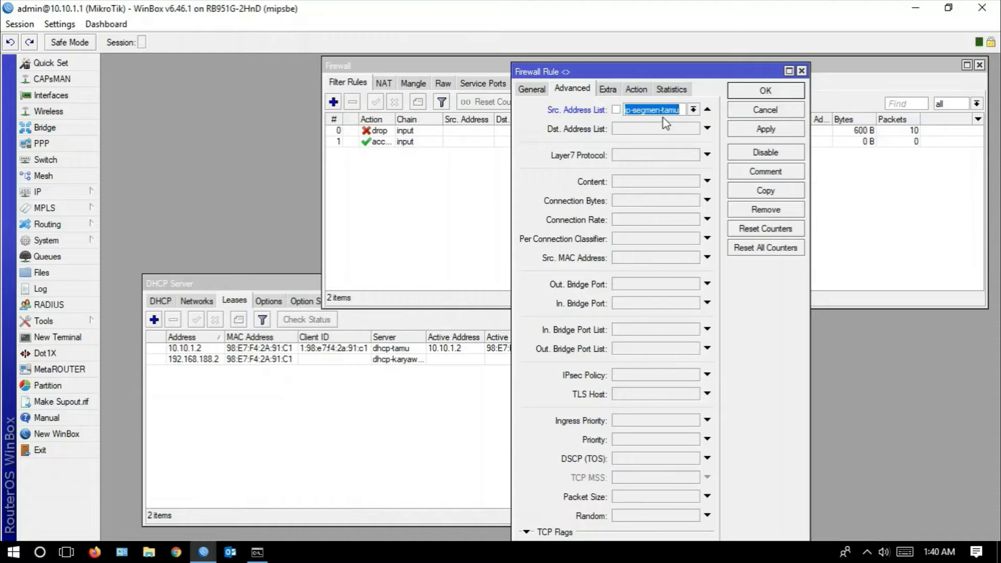
click(735, 126)
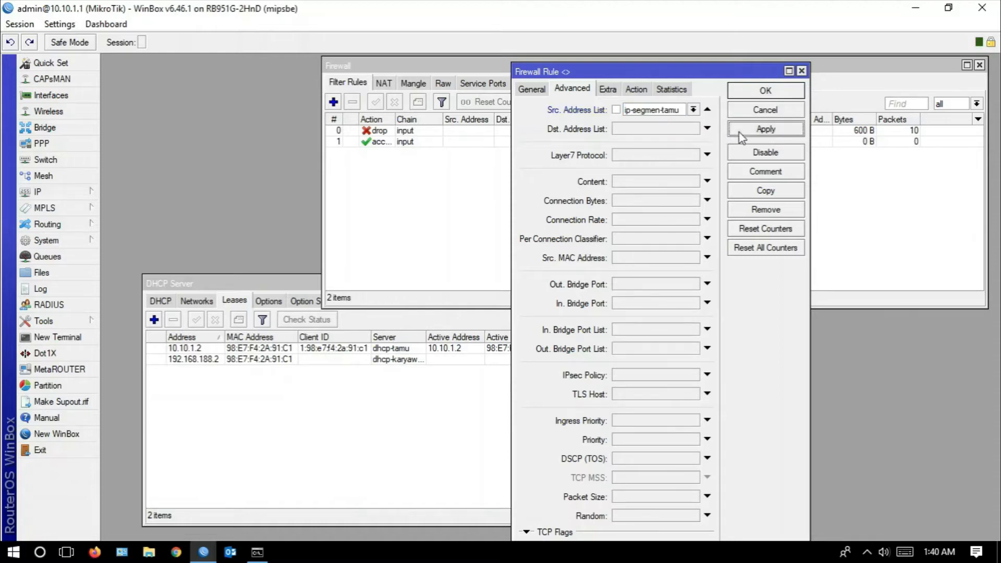
- Set the new rule's action to add src to address list
click(639, 90)
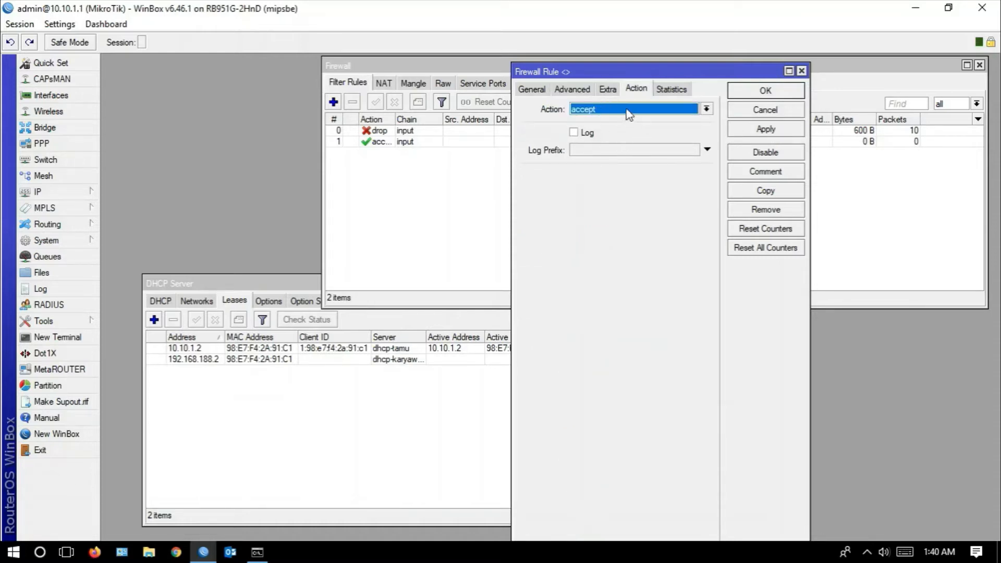
click(627, 110)
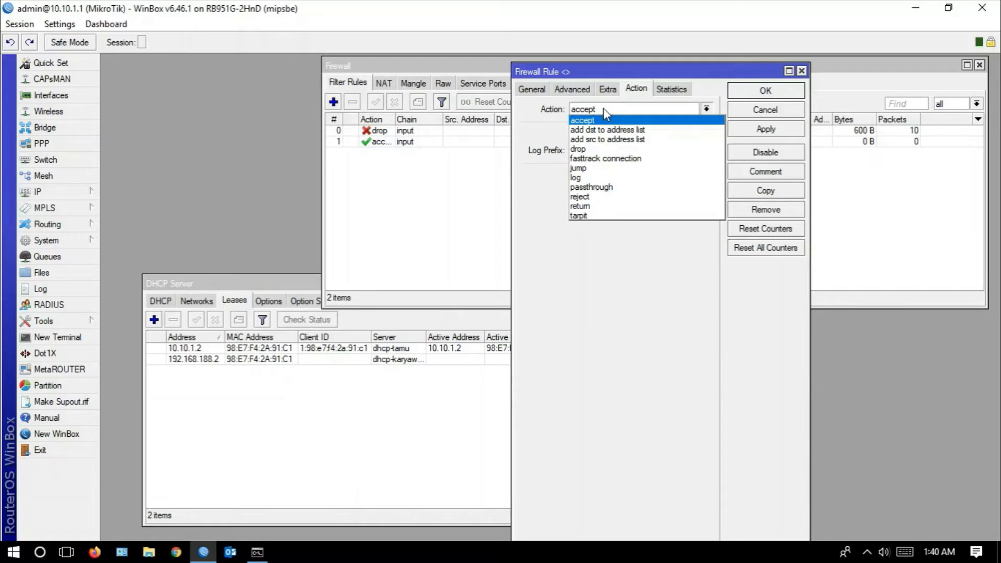
click(614, 140)
- Name the rule's target address list "ada yang sedang melakukan ping" and save the rule
click(587, 176)
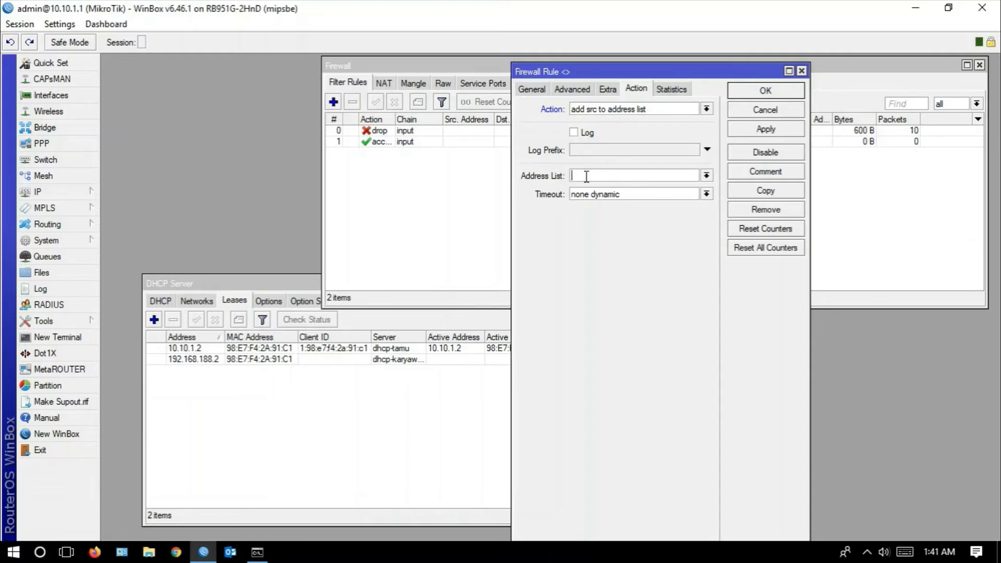
text(pingfilegal)
key(BackSpace)
key(BackSpace)
key(BackSpace)
key(BackSpace)
key(BackSpace)
key(BackSpace)
key(BackSpace)
key(BackSpace)
key(BackSpace)
key(BackSpace)
key(BackSpace)
text(a)
key(BackSpace)
text(ada yang mau coba)
key(BackSpace)
key(BackSpace)
key(BackSpace)
key(BackSpace)
key(BackSpace)
key(BackSpace)
key(BackSpace)
key(BackSpace)
text(sedang melakukan )
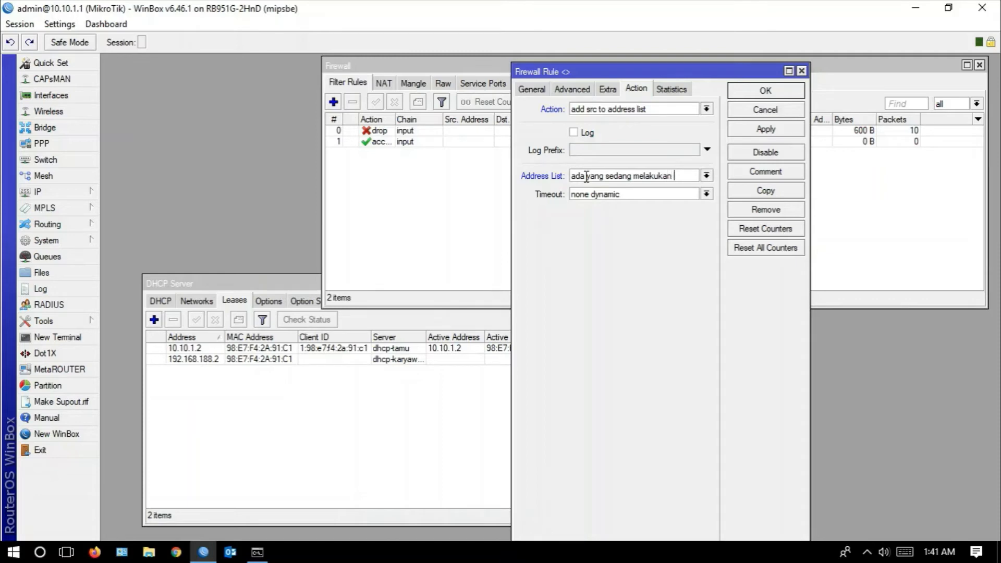
text(ping)
click(767, 130)
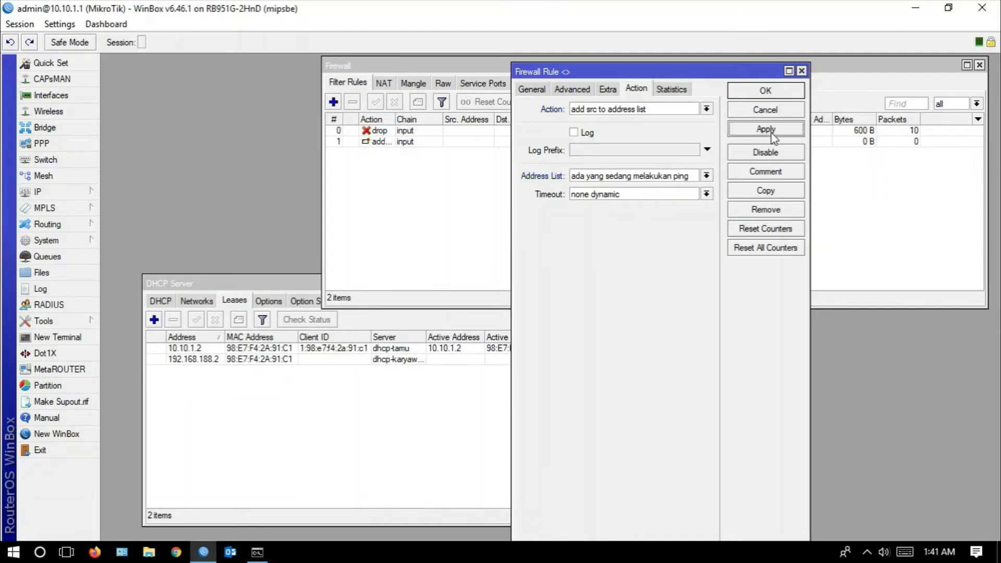
click(766, 92)
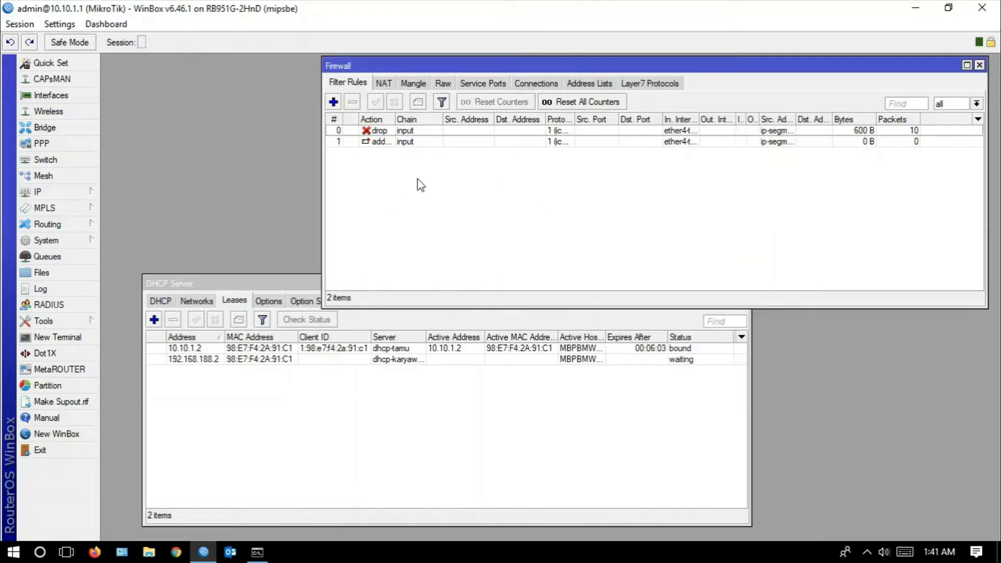
- Select the new address-list rule and widen the In. Interface column to show the full interface name
click(406, 143)
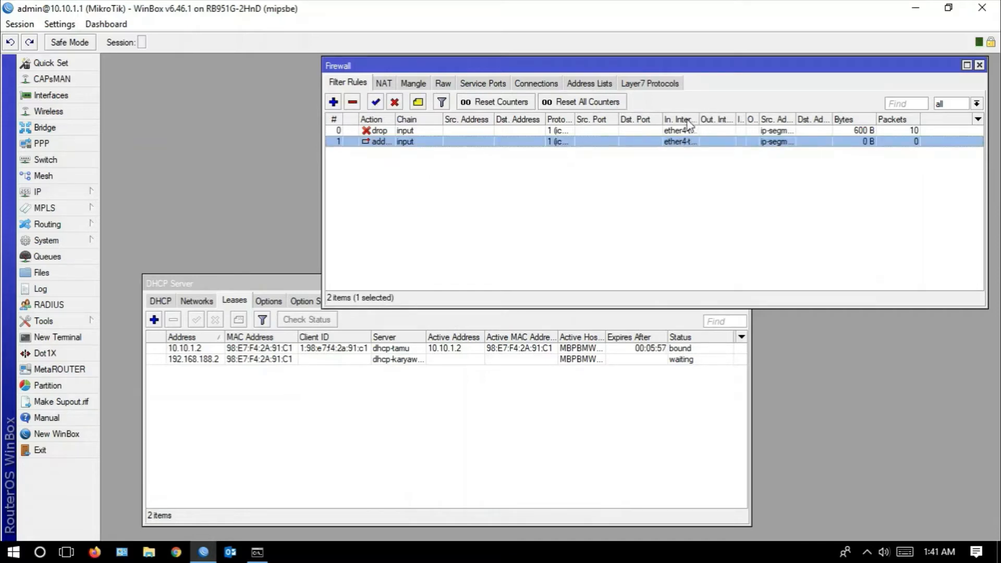
drag(699, 118, 726, 117)
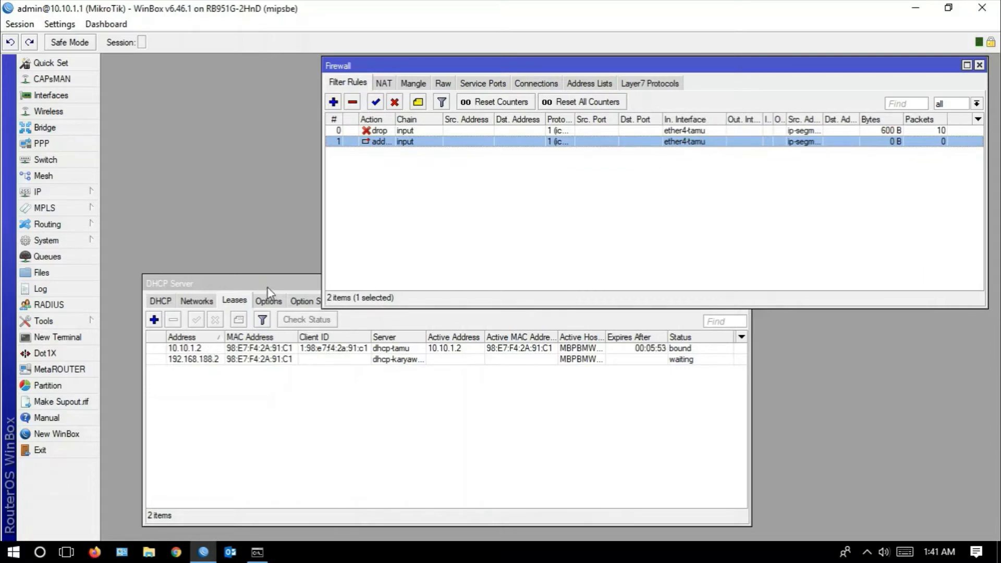
- Open the 10.10.1.2 DHCP lease and check the guest segment's IP range in the Bahan.pptx presentation before returning to the lease
click(177, 349)
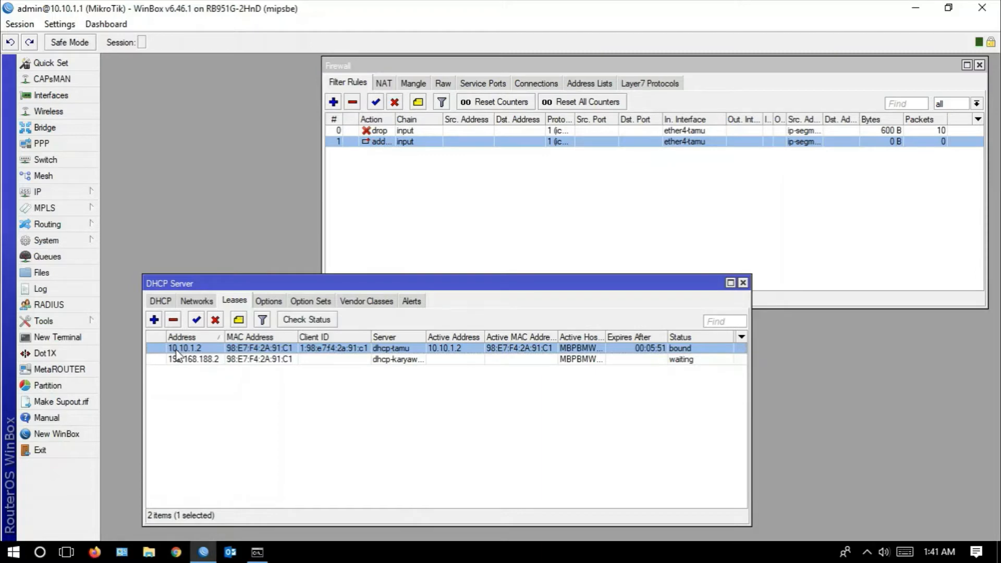
double_click(176, 350)
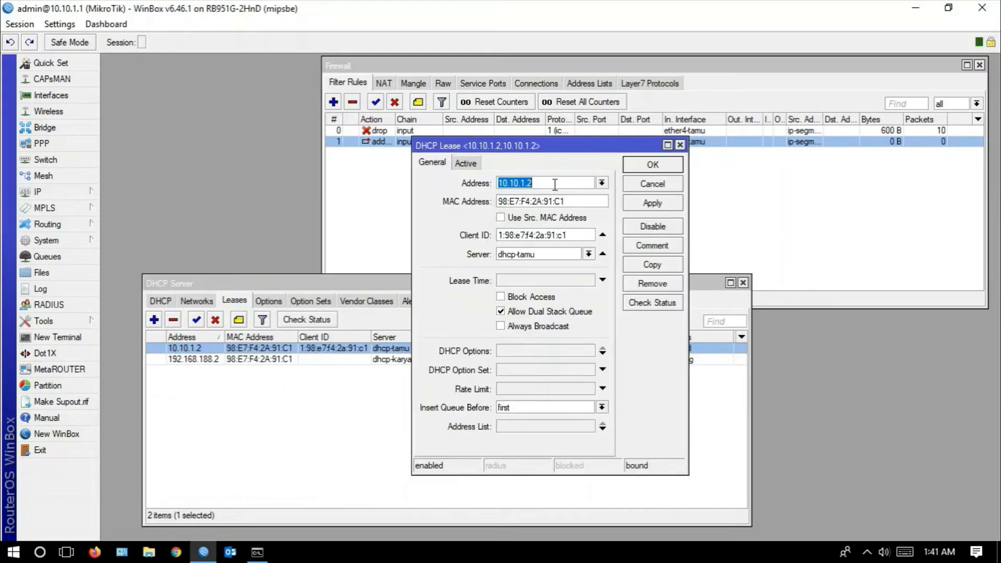
click(554, 185)
click(67, 553)
click(318, 509)
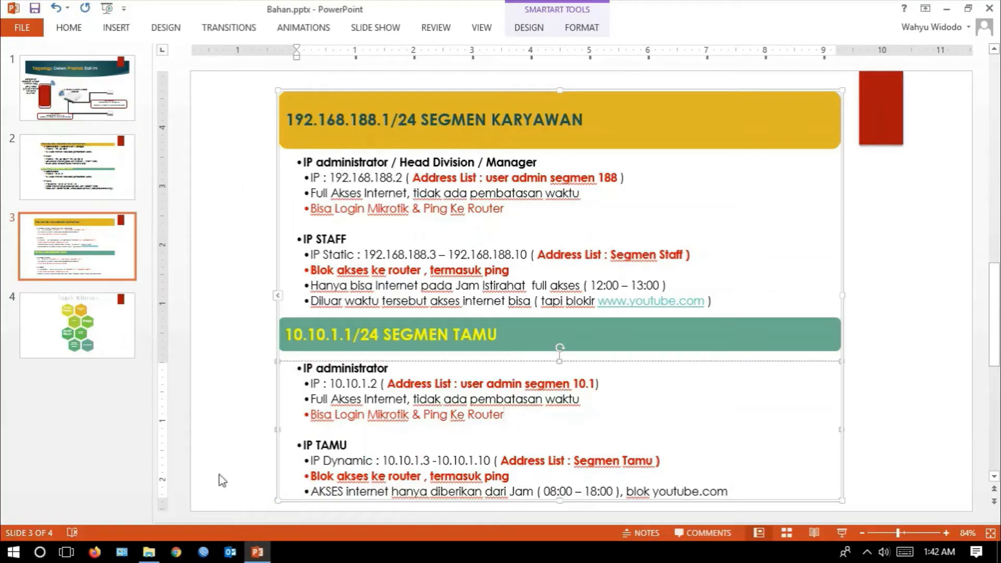
click(67, 553)
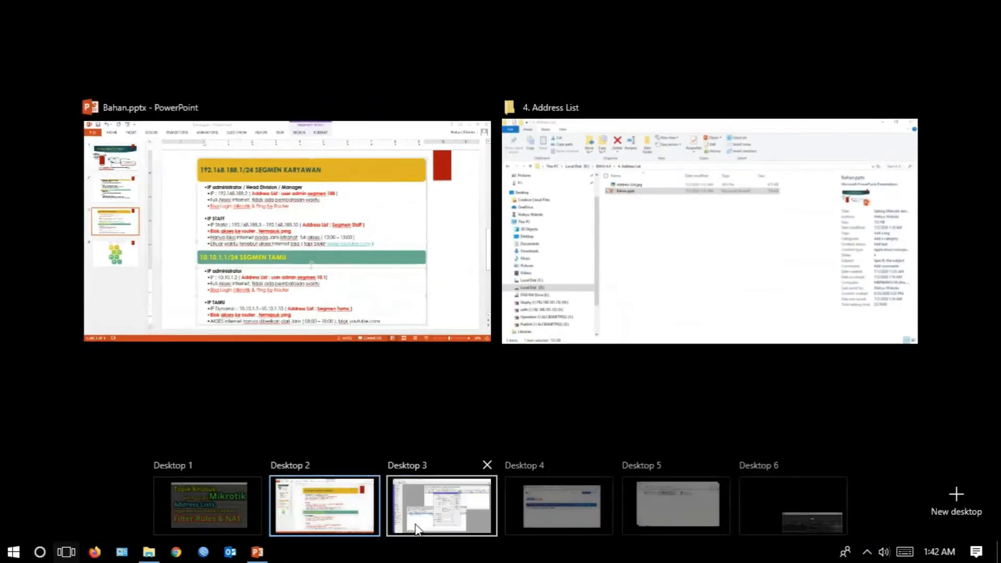
click(447, 519)
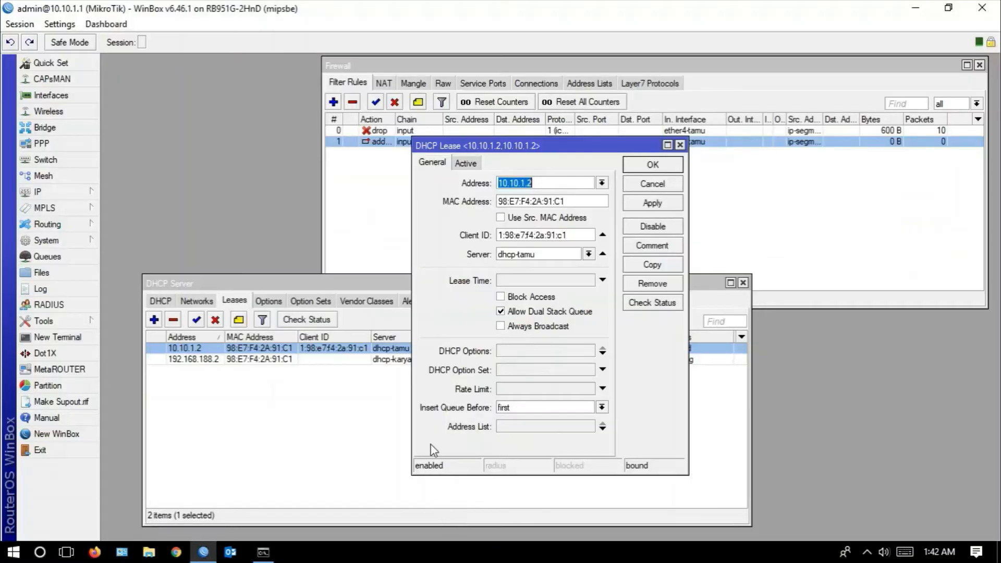
- Set the dhcp-tamu lease's address to 10.10.1.8 and save the lease
click(547, 185)
key(BackSpace)
text(9)
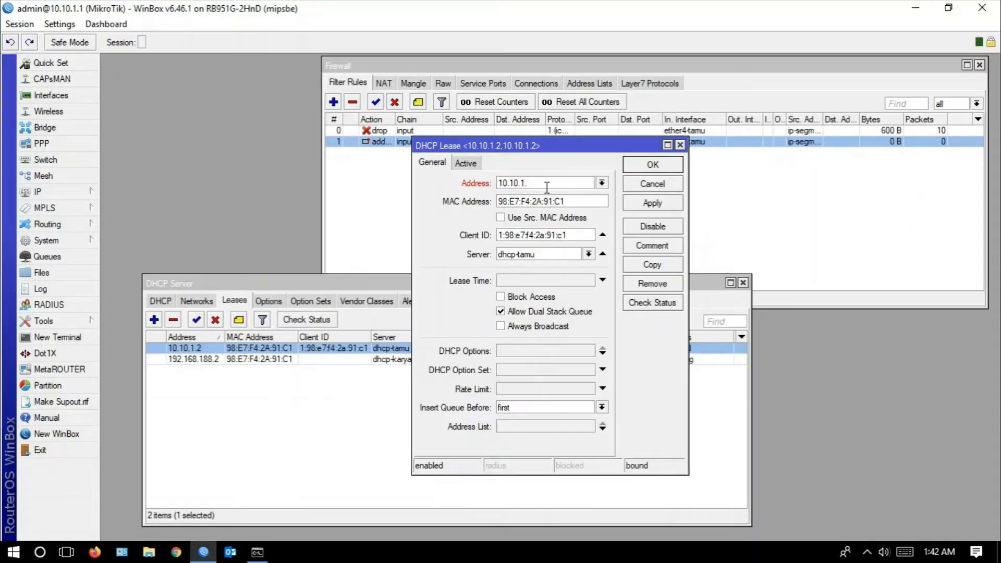
key(BackSpace)
text(8)
click(650, 204)
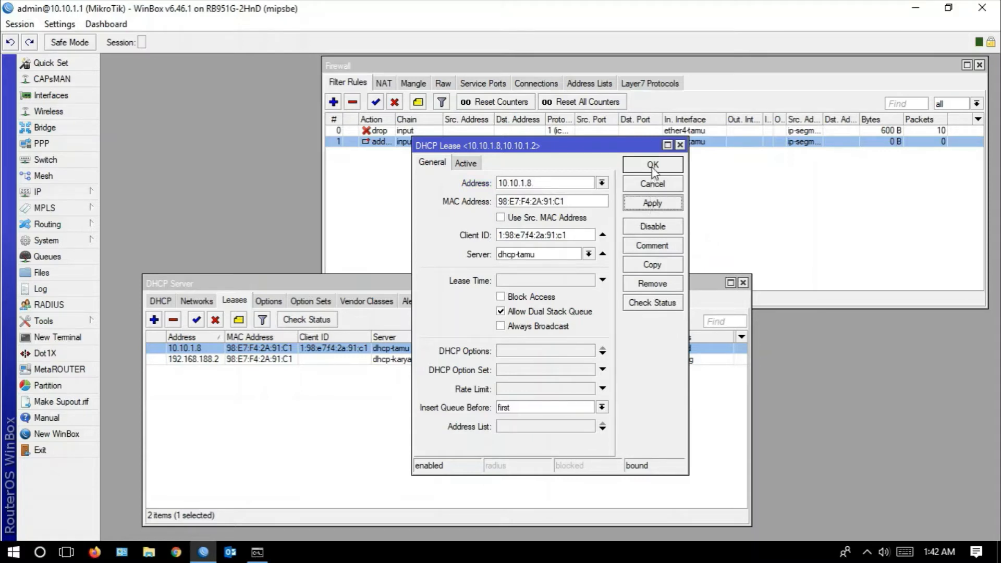
click(654, 171)
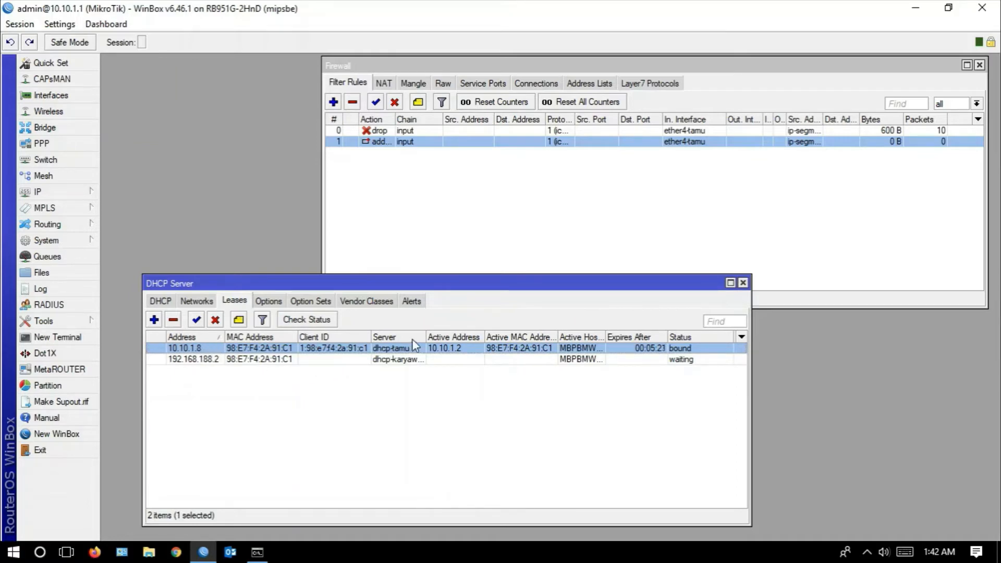
- Switch to Command Prompt and renew the computer's IP address with ipconfig /renew
mouse_move(260, 559)
click(259, 554)
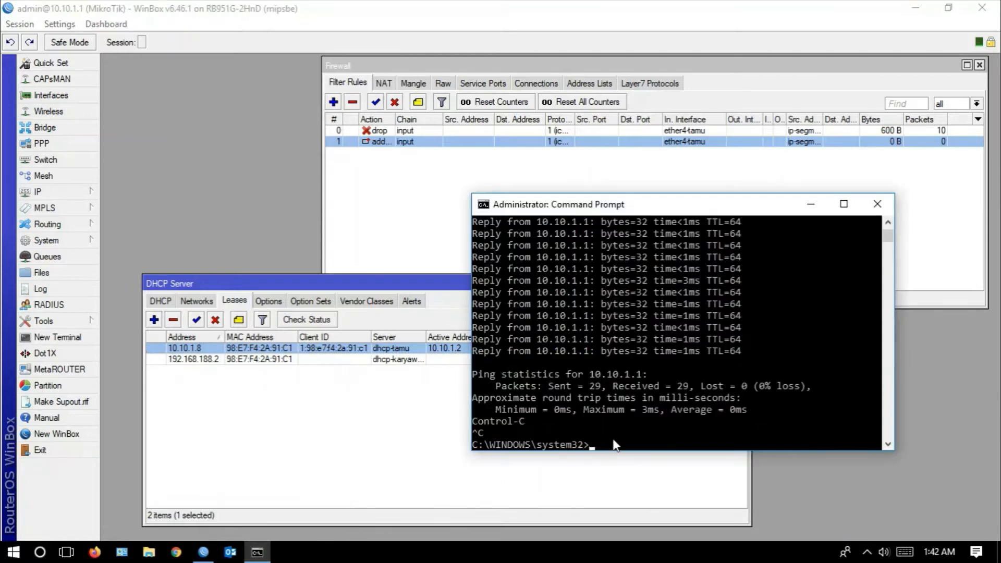
text(ipconfig /renew)
key(Return)
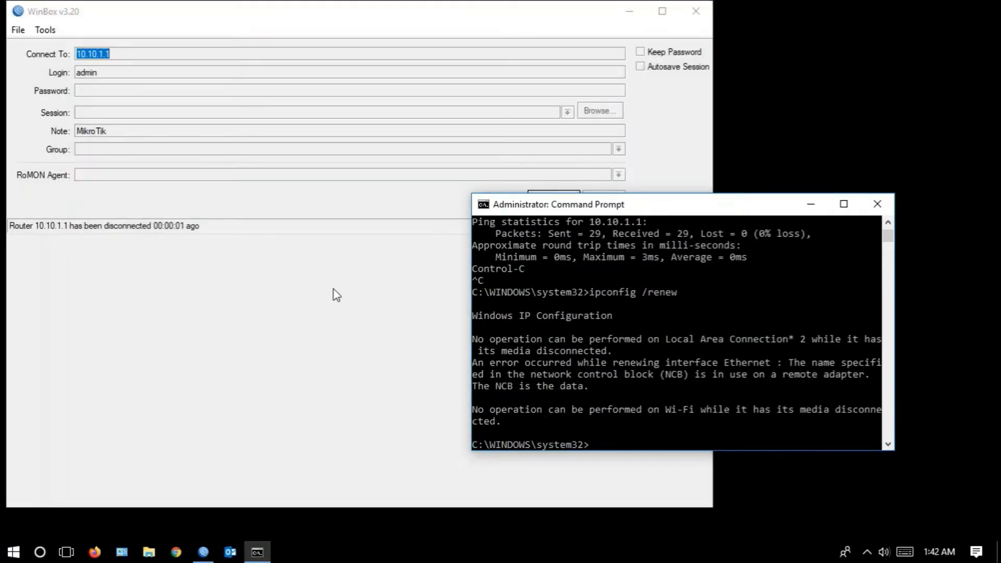
- Switch to WinBox, reconnect to router 10.10.1.1 and maximize the session window
click(335, 291)
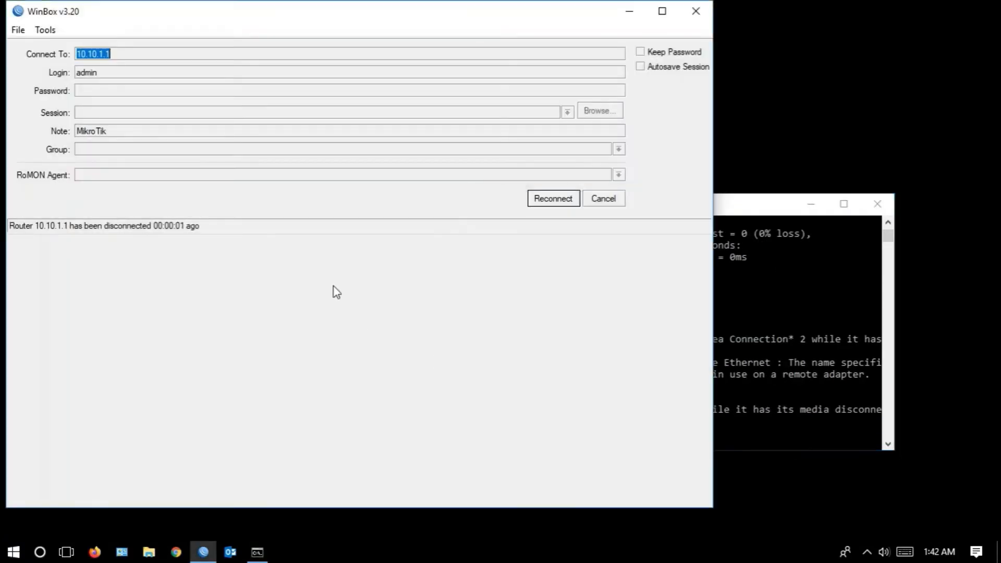
click(553, 199)
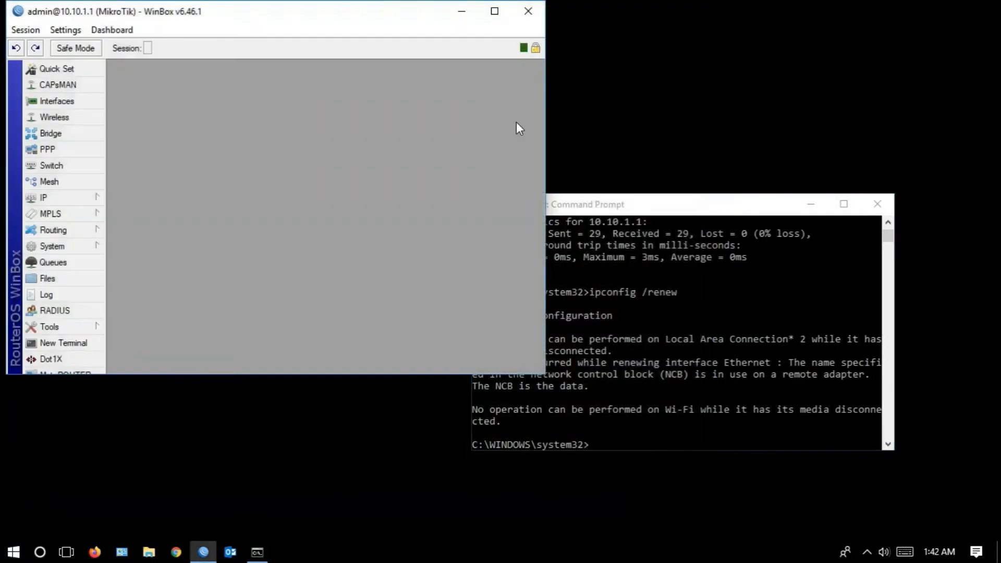
click(495, 11)
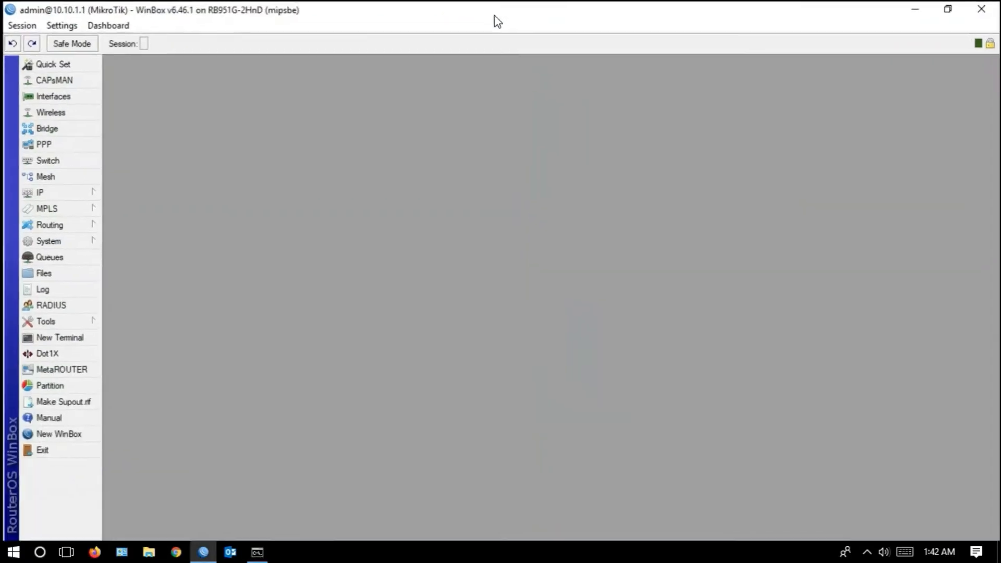
- Open the DHCP server's lease list and move its window lower in the workspace
click(81, 196)
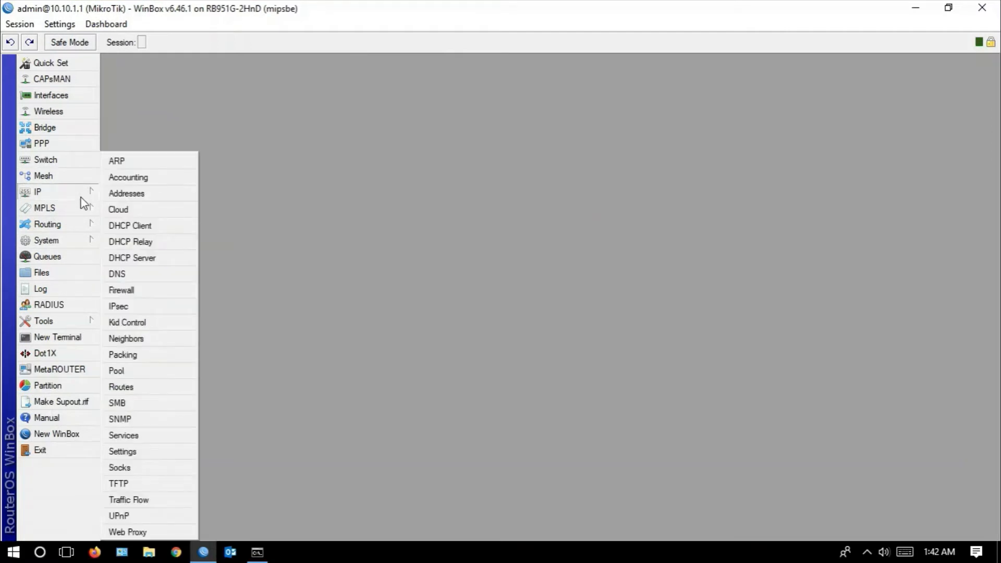
click(148, 261)
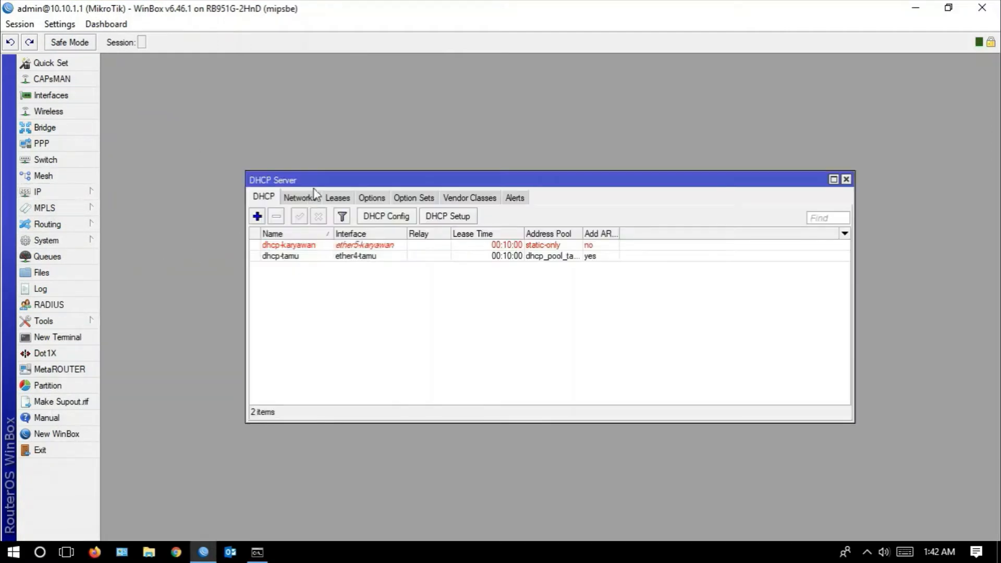
click(337, 198)
drag(346, 178, 219, 266)
- Open the firewall's address lists and widen the Name column to show the full list names
click(88, 193)
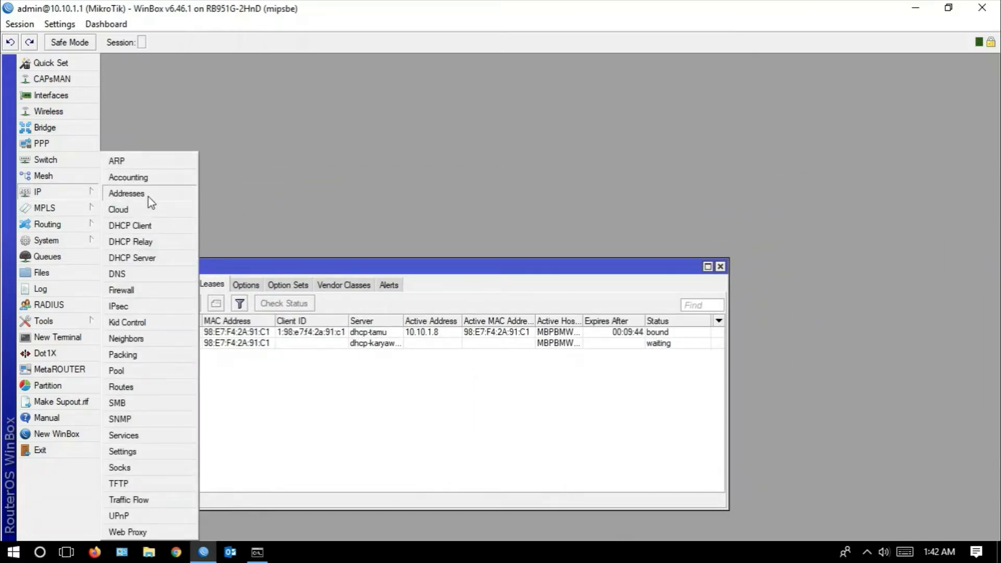
click(183, 291)
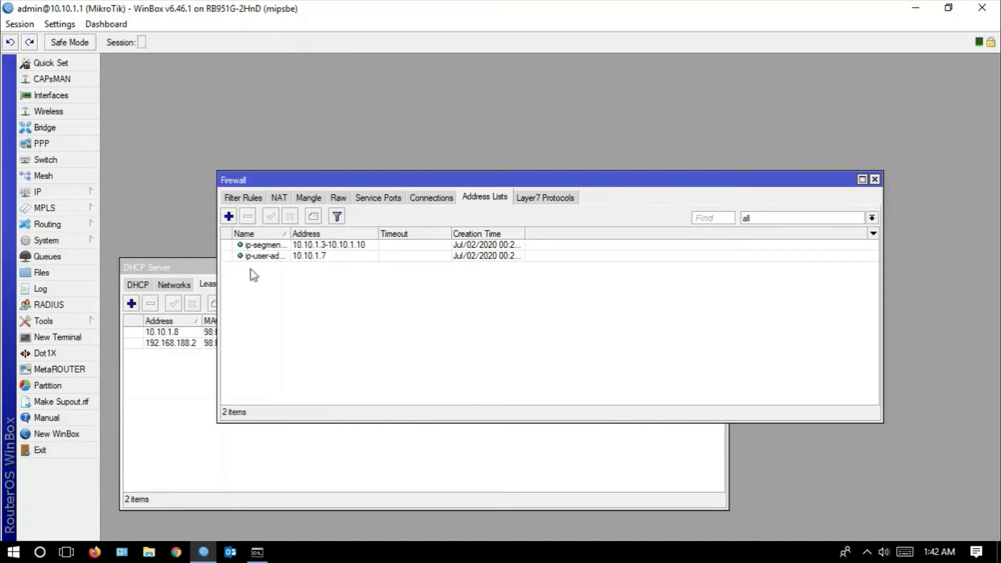
drag(288, 233, 339, 233)
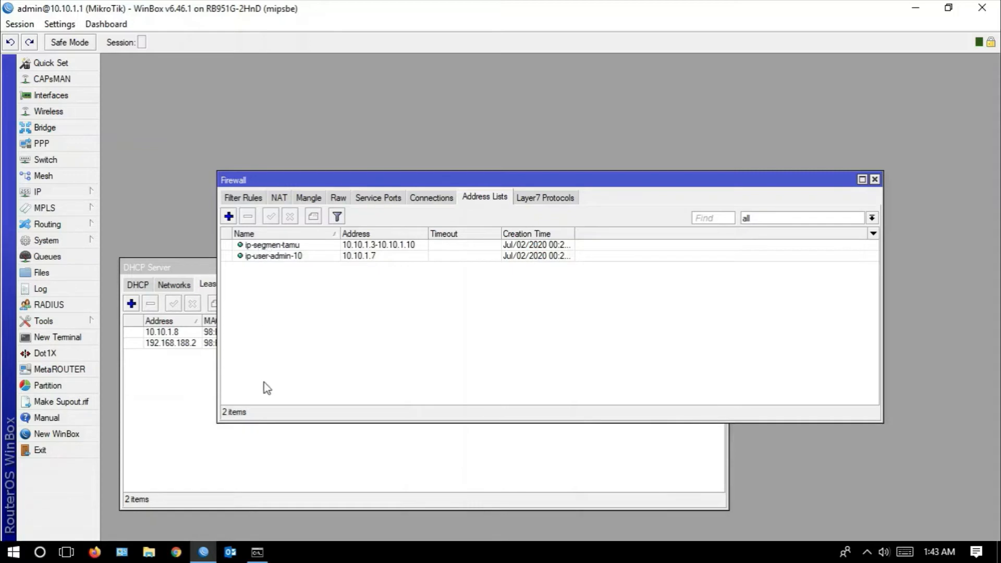
- Switch to Command Prompt and start a continuous ping to the router with ping 10.10.1.1 -t
click(261, 553)
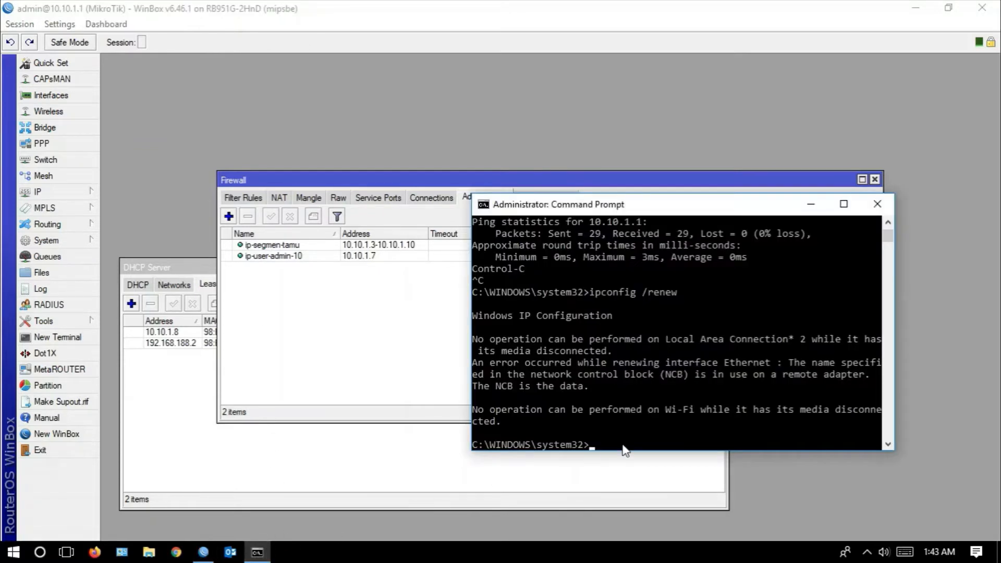
key(Up)
key(Up)
key(Return)
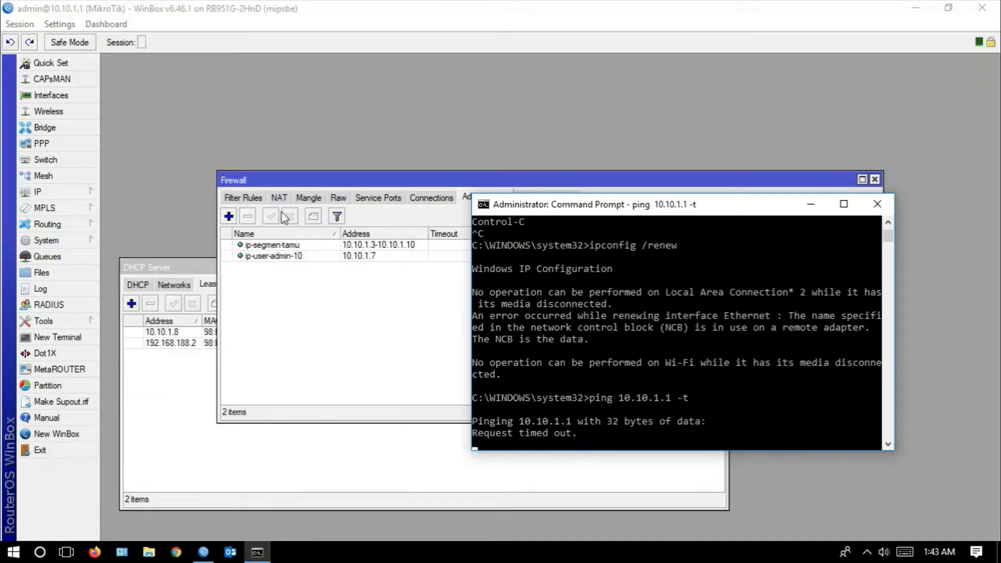
- Review the address-list filter rule's general conditions, source address list and action settings, closing the rule when done
click(250, 201)
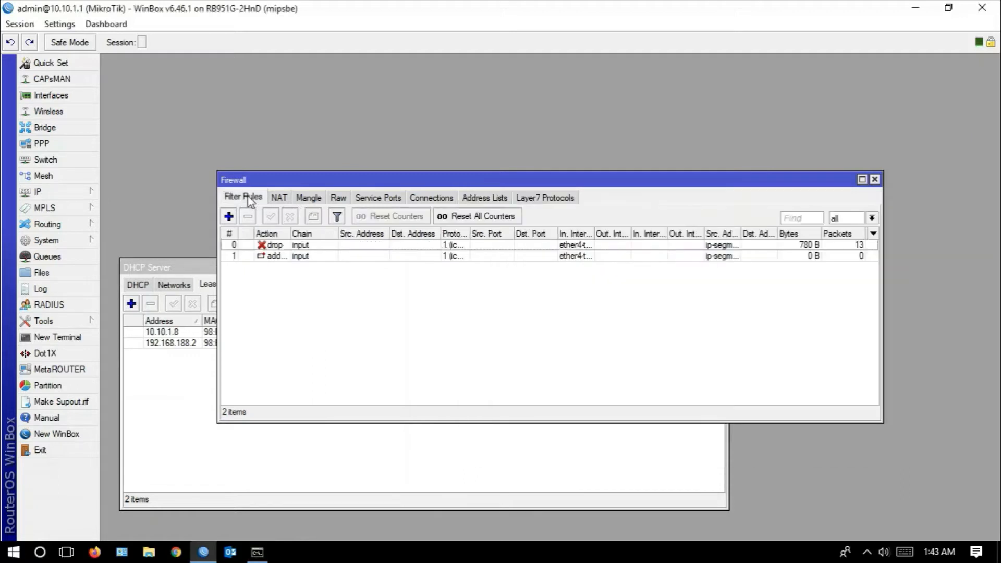
double_click(311, 257)
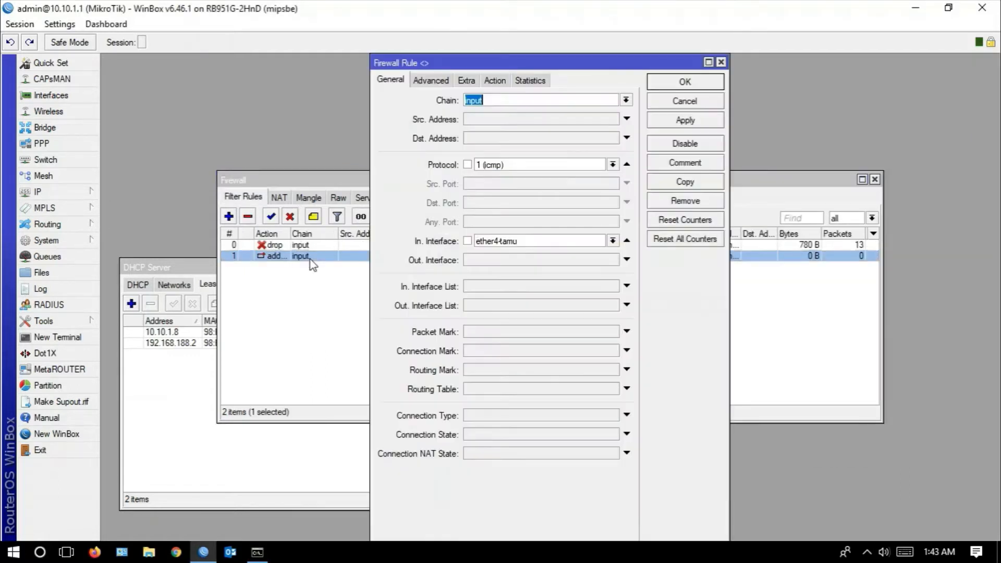
click(494, 81)
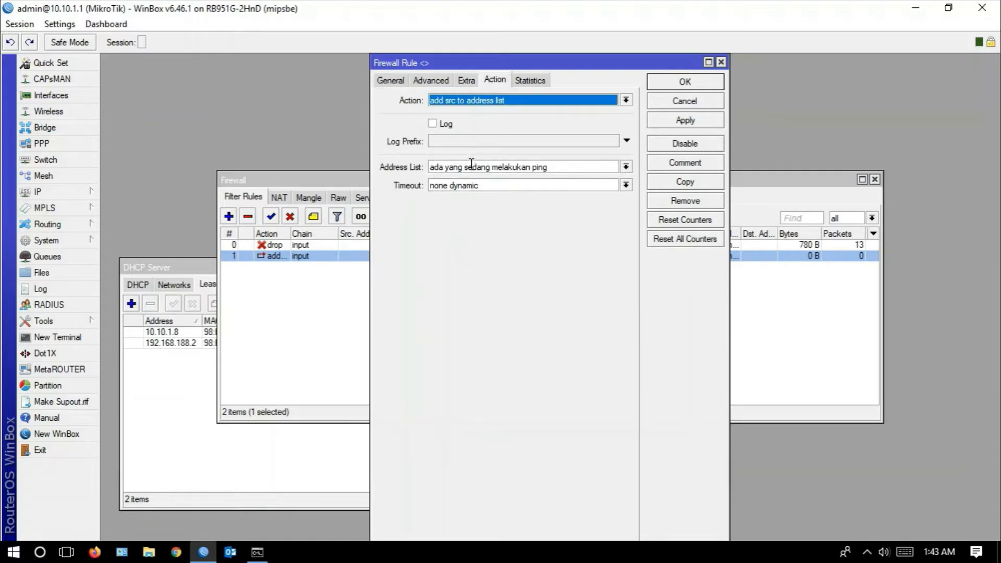
click(440, 82)
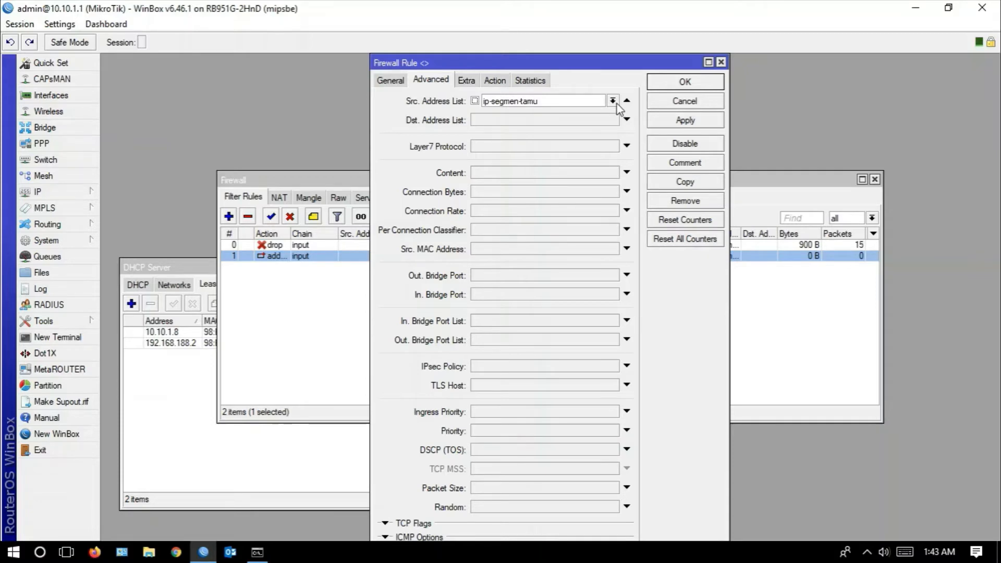
click(495, 82)
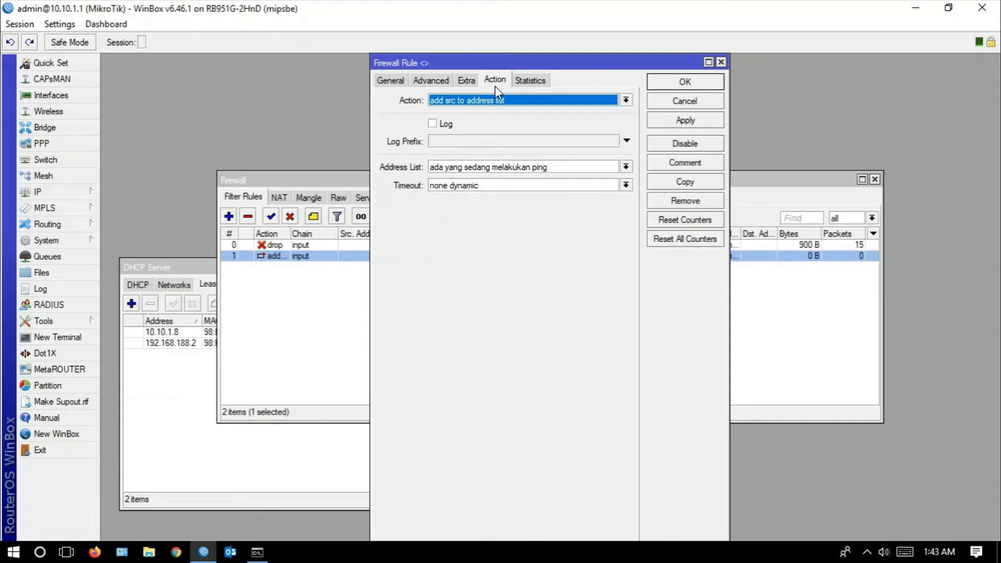
click(553, 167)
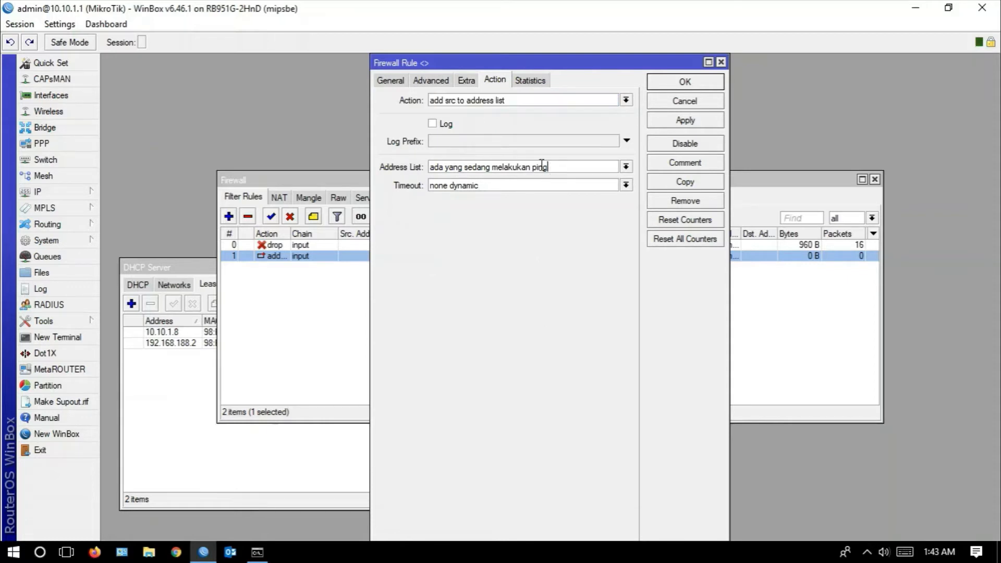
click(402, 83)
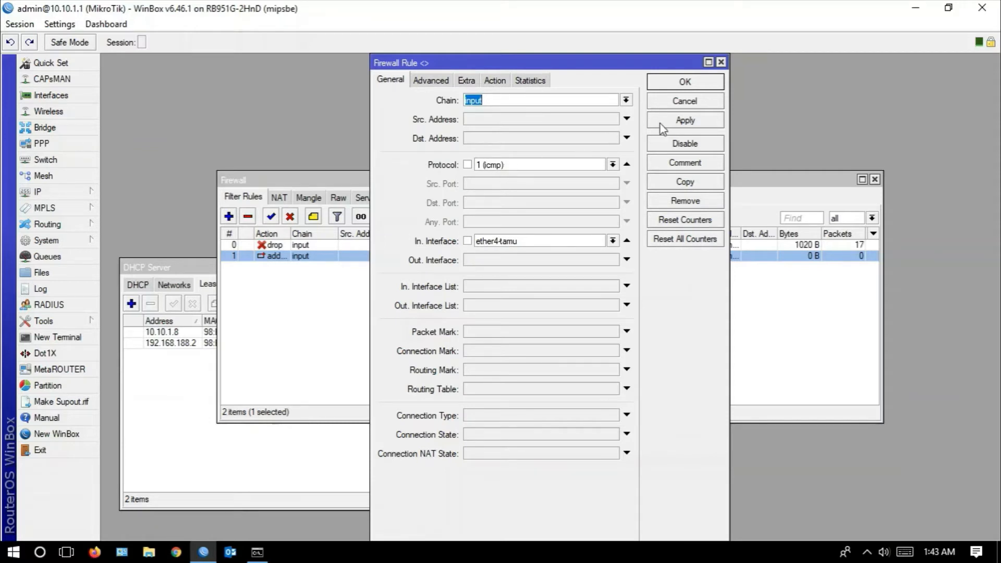
click(671, 83)
- Check the firewall address lists for a logged guest entry and view the running ping output in Command Prompt
click(476, 199)
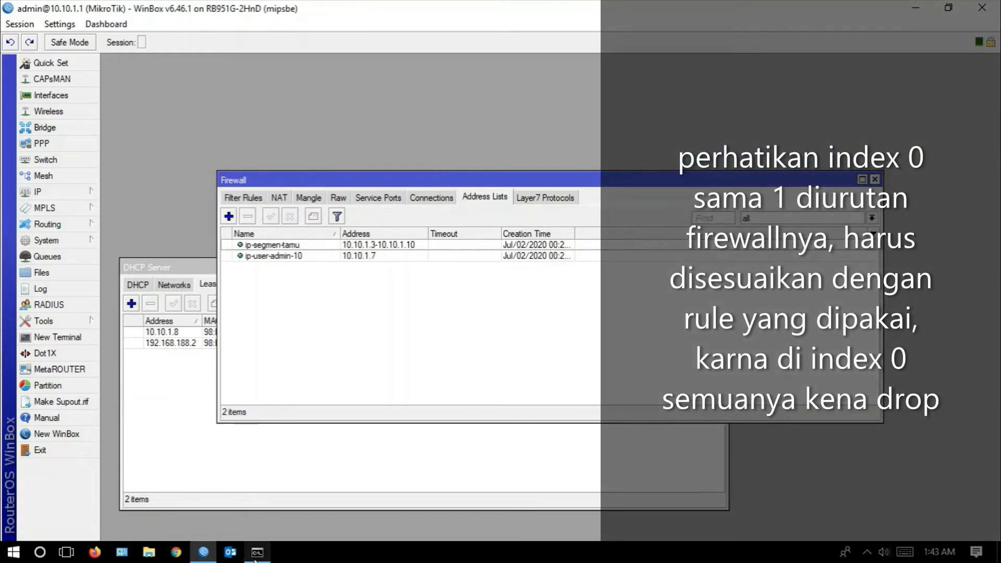
mouse_move(256, 558)
click(258, 474)
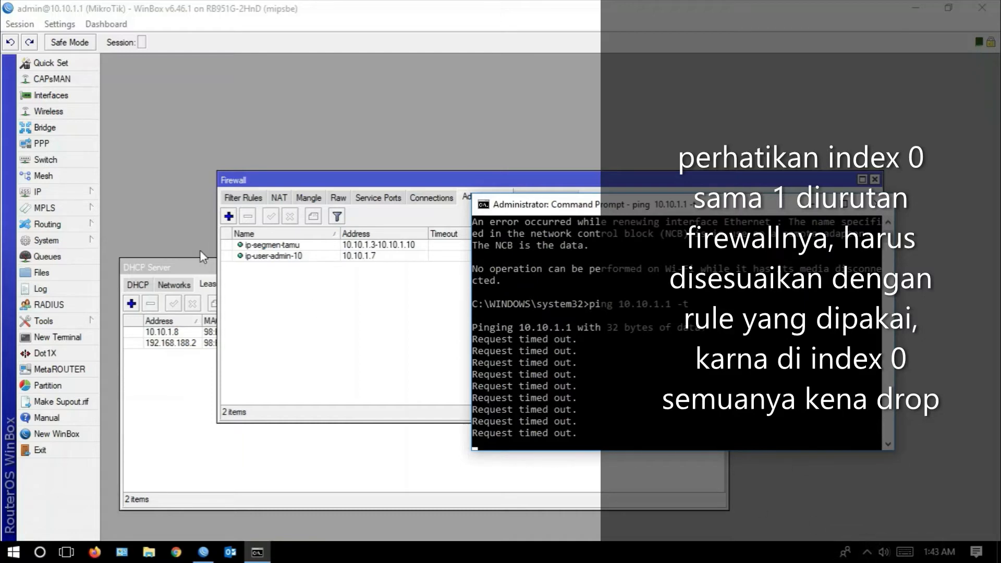
- Return to the filter rules and widen the In. Interface and Protocol columns to show their full values
click(241, 198)
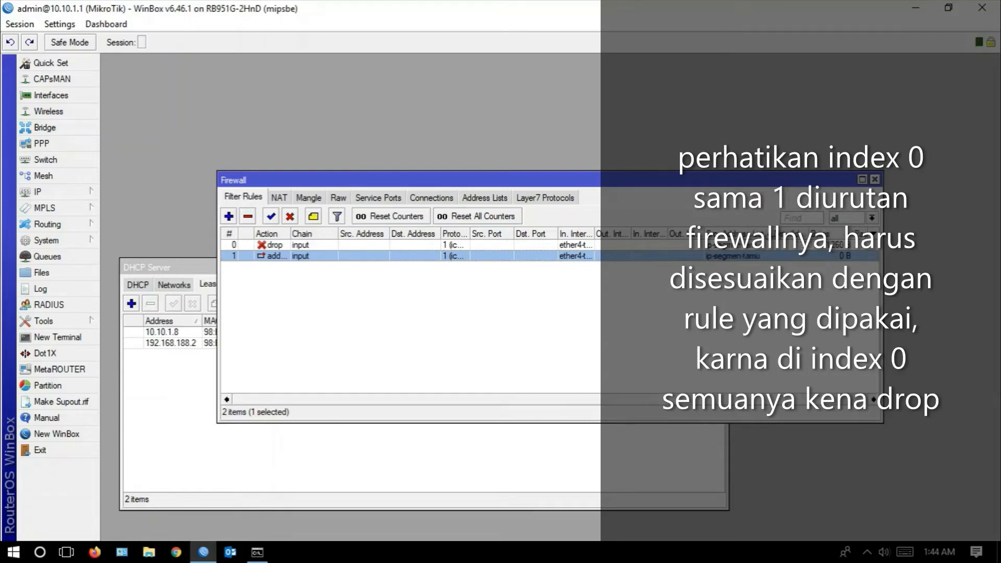
drag(595, 234, 624, 237)
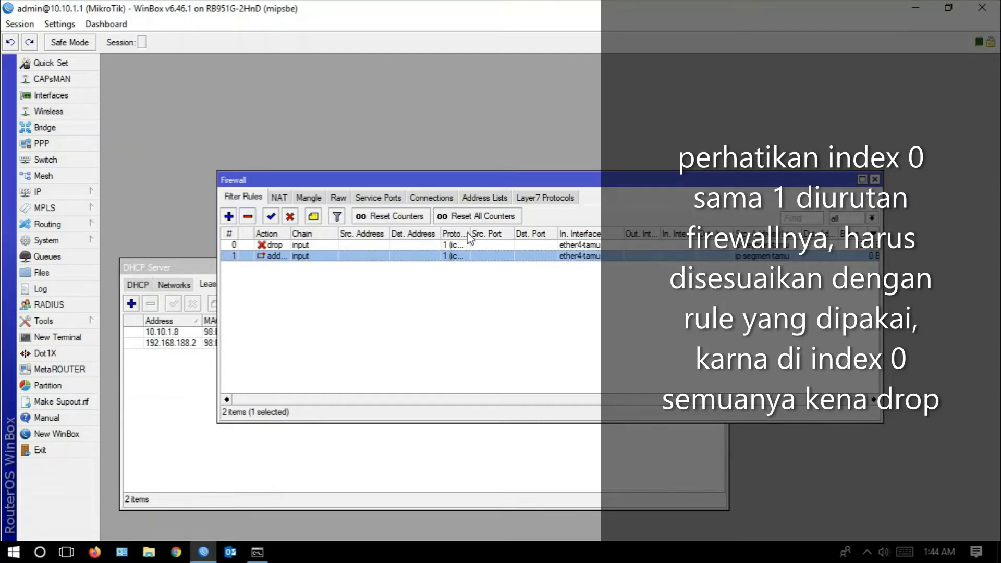
drag(470, 236, 510, 237)
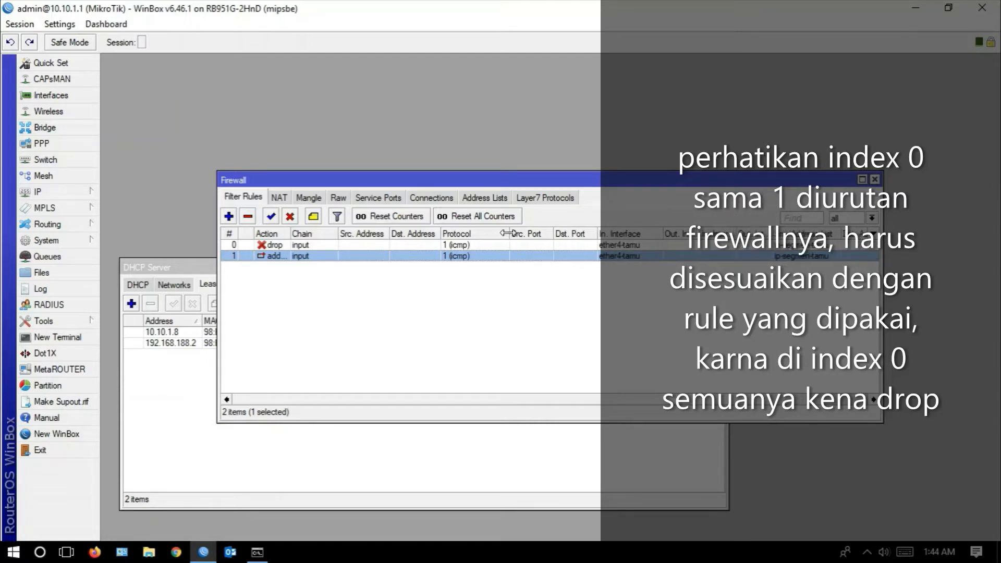
- Move the add src to address list rule above the drop rule and check the firewall address lists
click(248, 246)
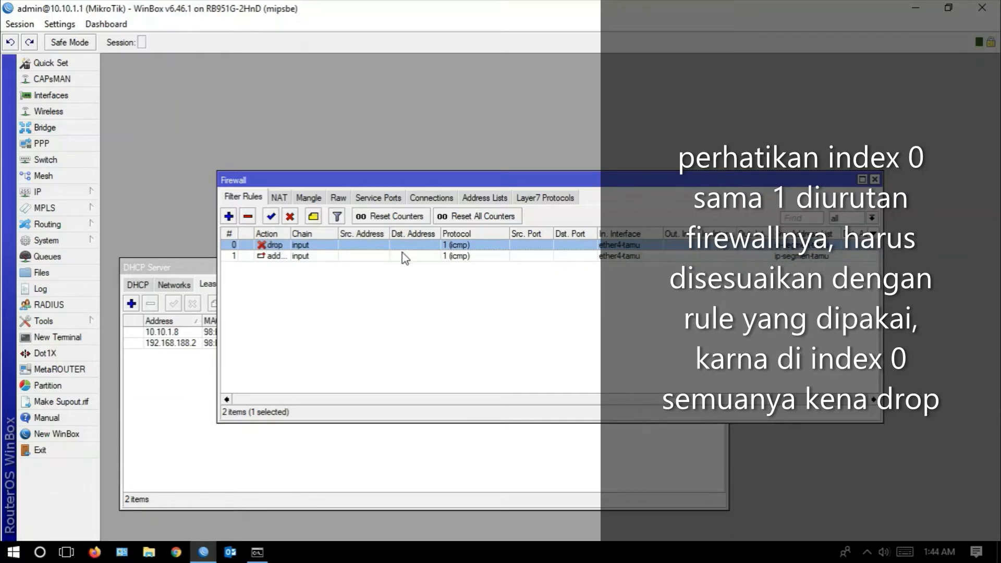
click(276, 259)
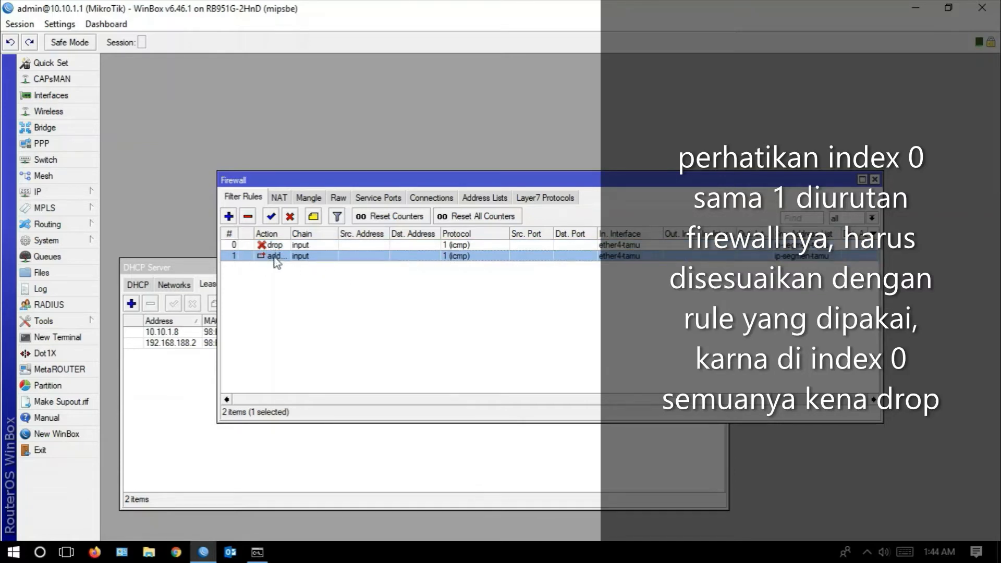
drag(274, 257, 275, 243)
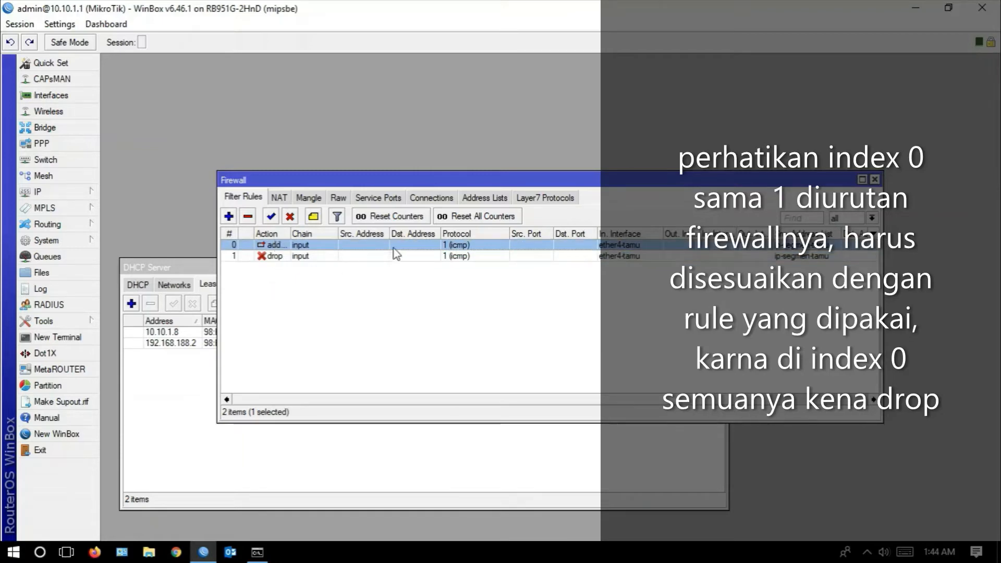
click(490, 198)
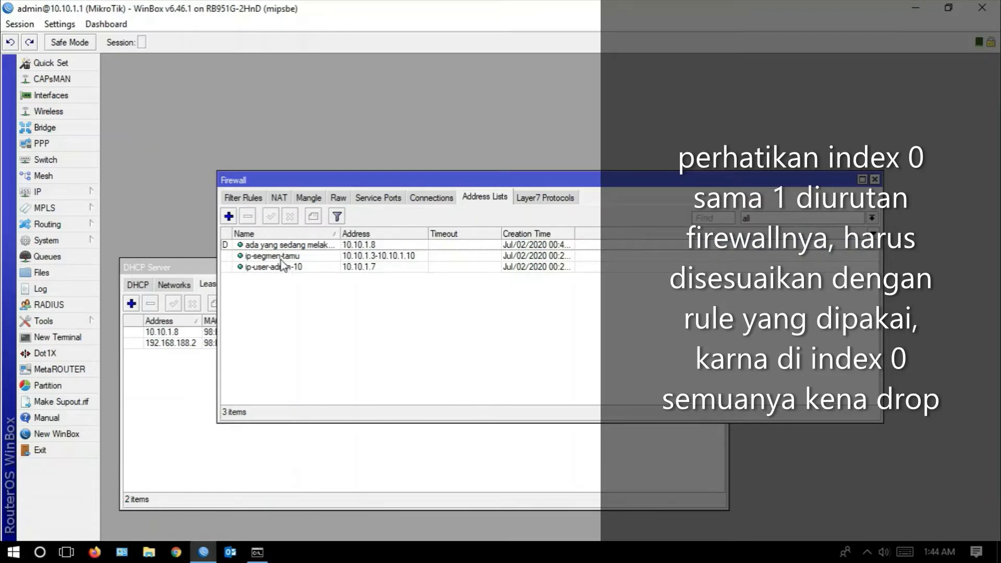
- Move the add src to address list filter rule below the drop rule and review the drop rule's interface and source address list
click(250, 200)
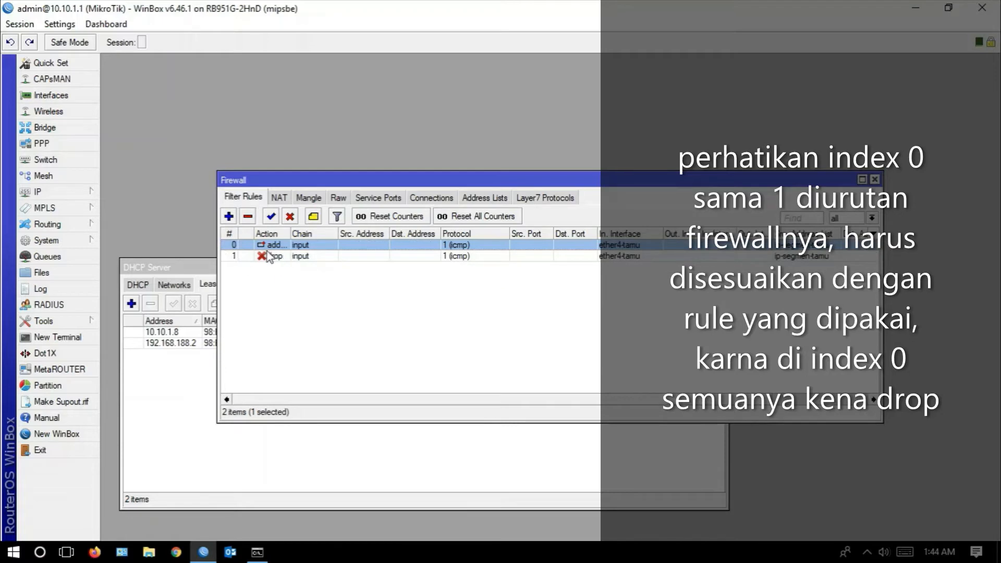
drag(276, 245, 276, 262)
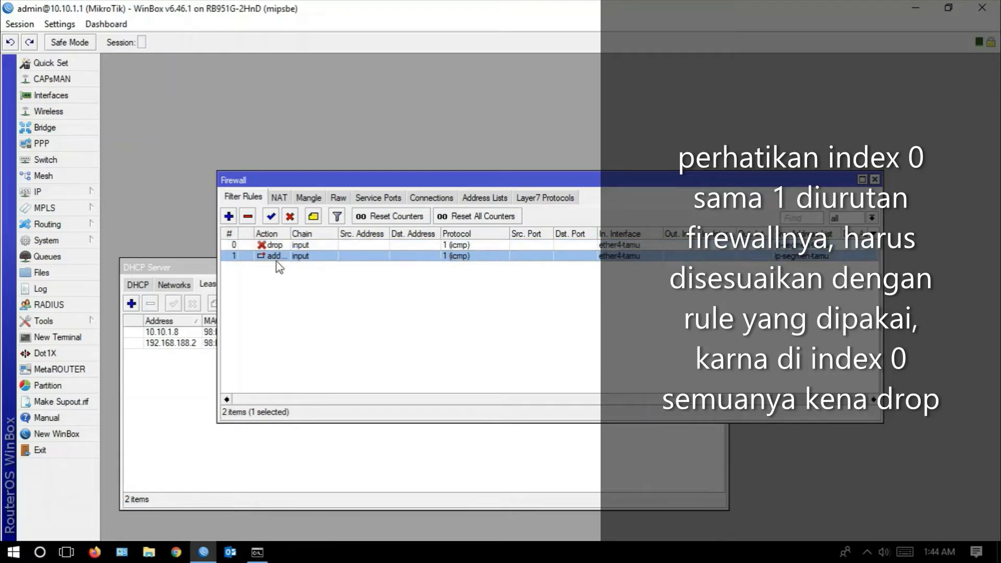
click(274, 245)
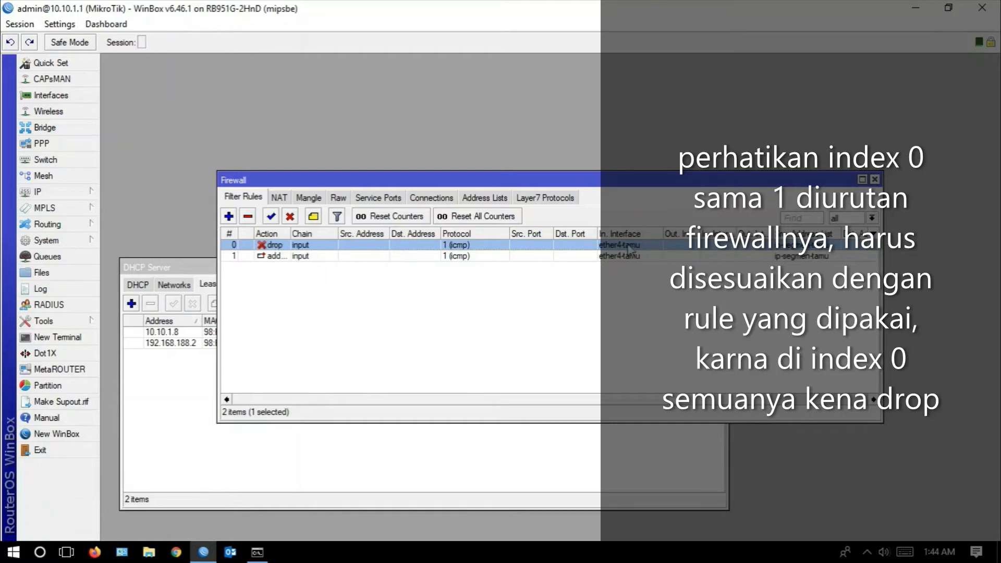
drag(710, 402, 809, 408)
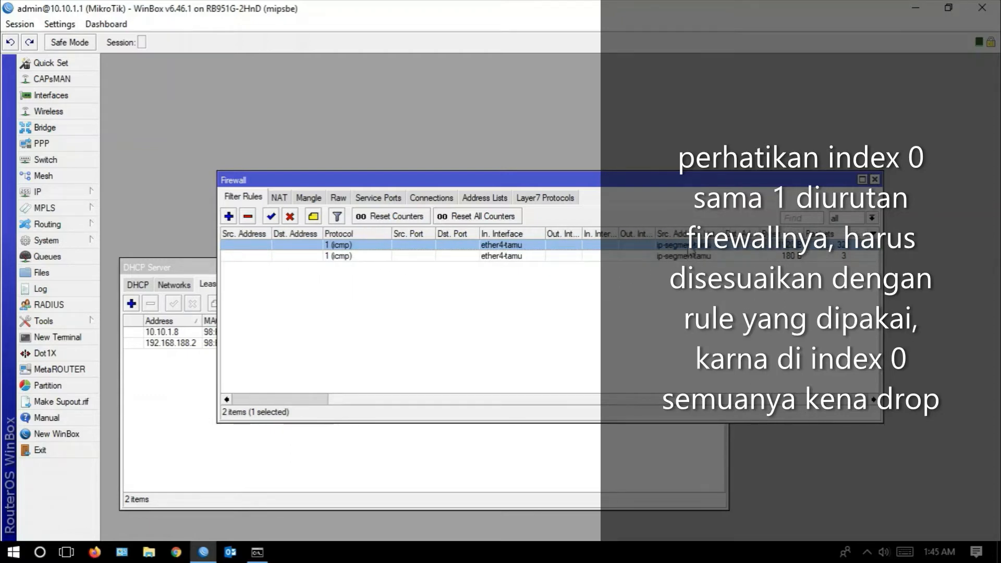
drag(669, 405, 559, 405)
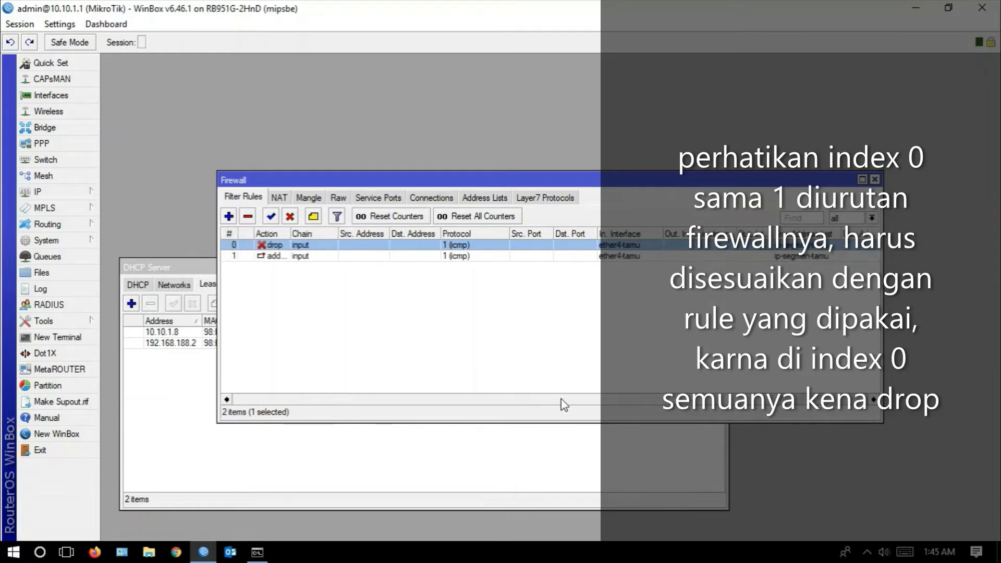
- Move the add src to address list rule back above the drop rule and return to the firewall address lists
click(278, 257)
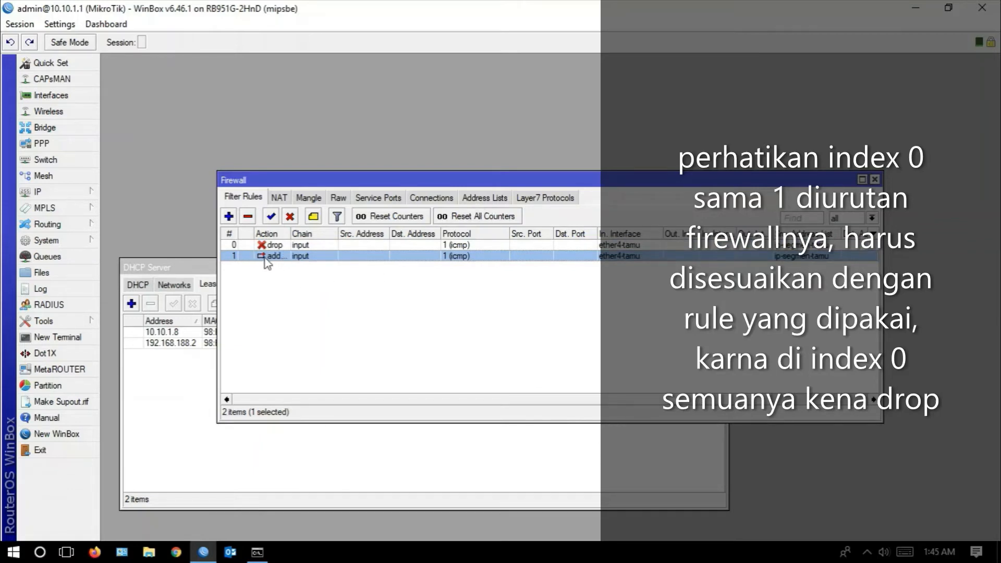
drag(259, 258, 264, 247)
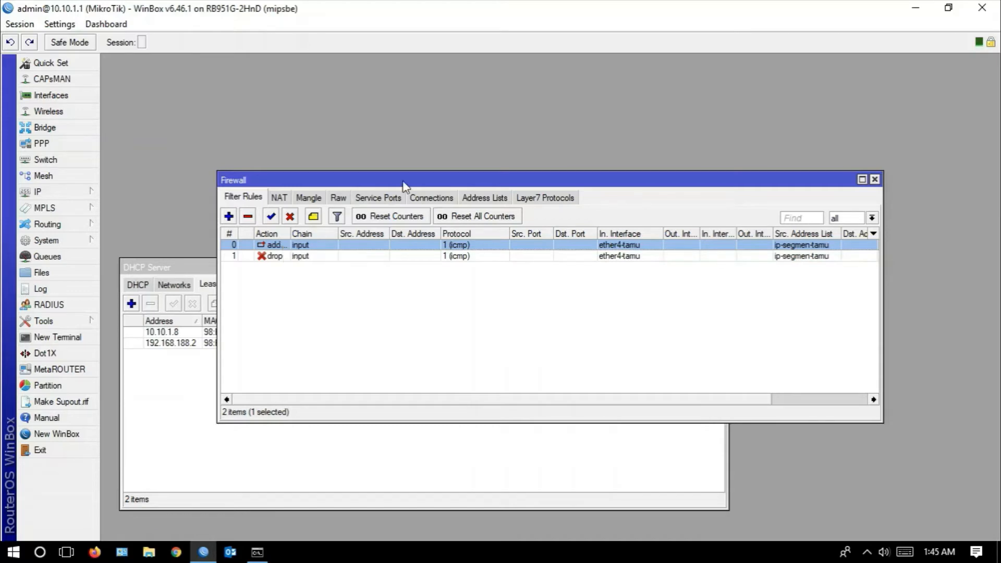
click(475, 202)
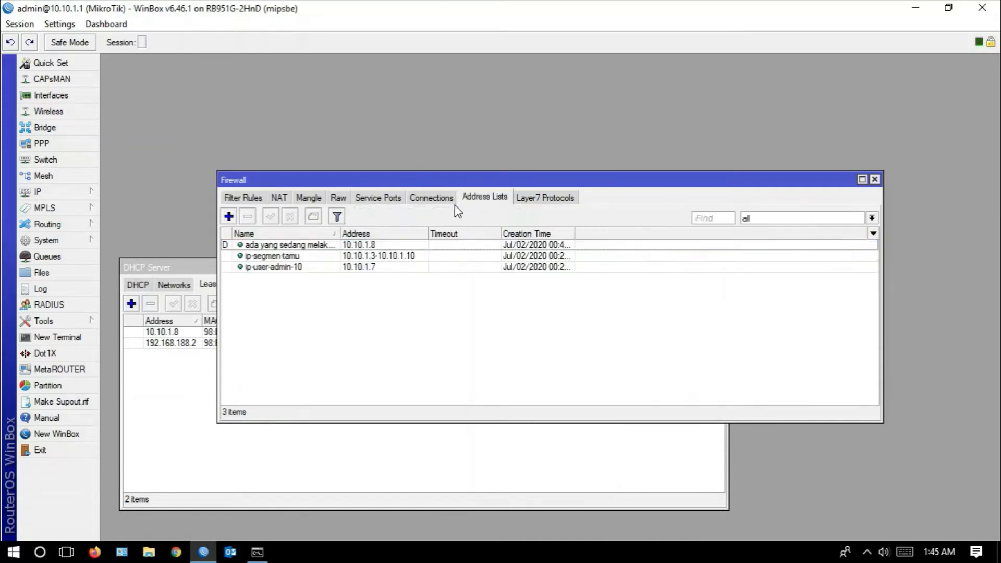
- Widen the Name column of the address lists and remove the dynamic "ada yang sedang melakukan ping" entry for 10.10.1.8
click(346, 245)
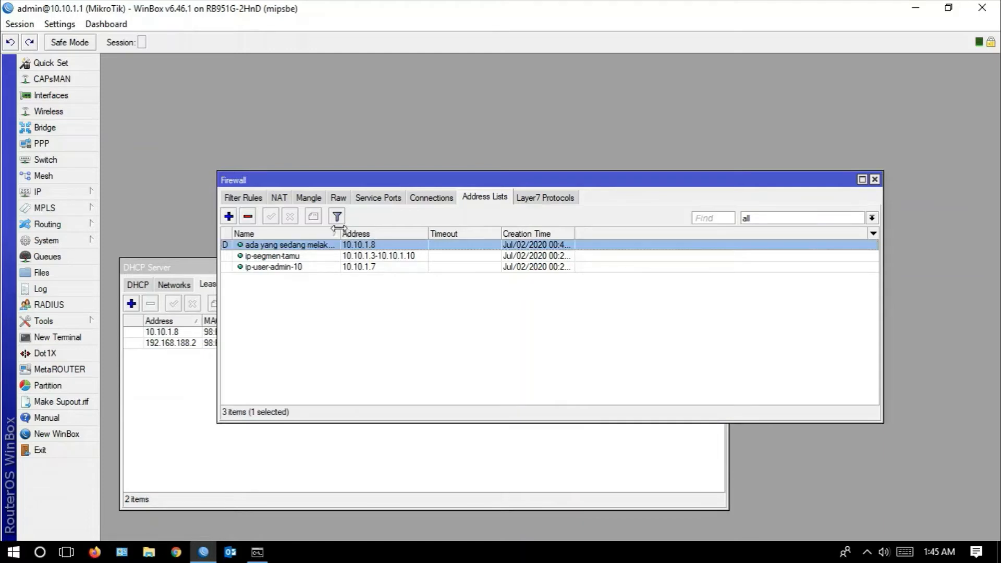
drag(338, 228, 376, 233)
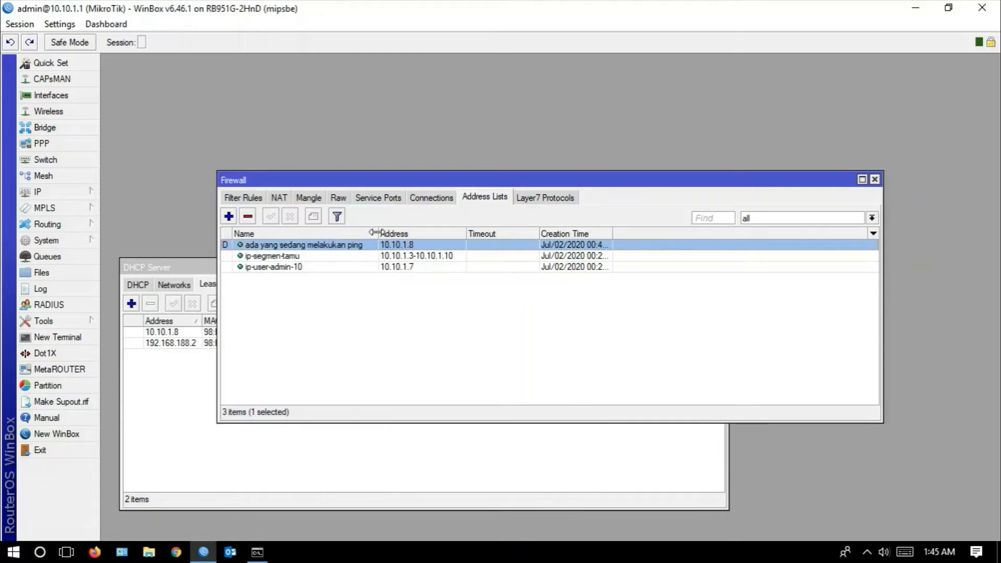
click(249, 217)
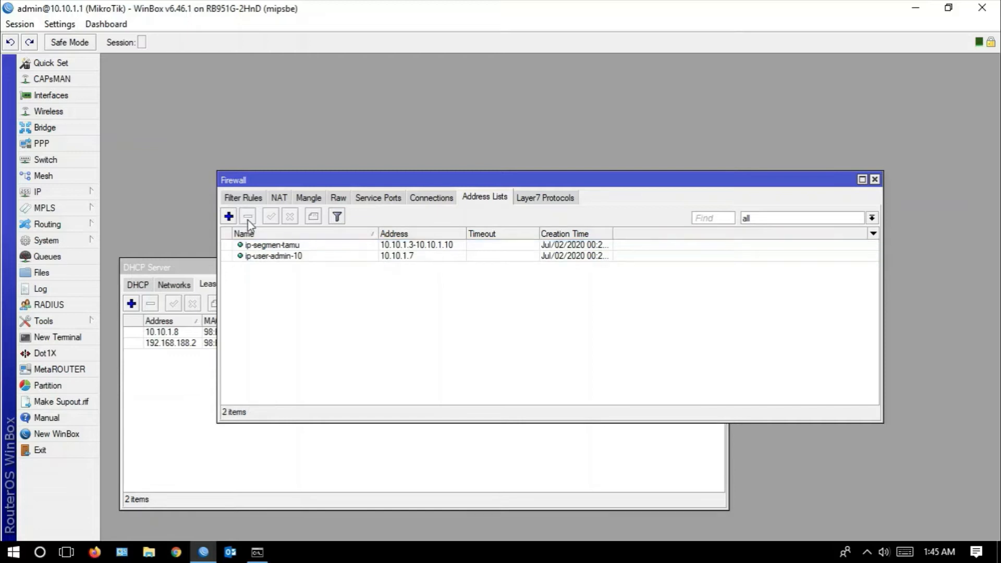
- Stop the running ping in Command Prompt, and delete the re-added "ada yang sedang melakukan ping" entry from WinBox's address lists
click(257, 552)
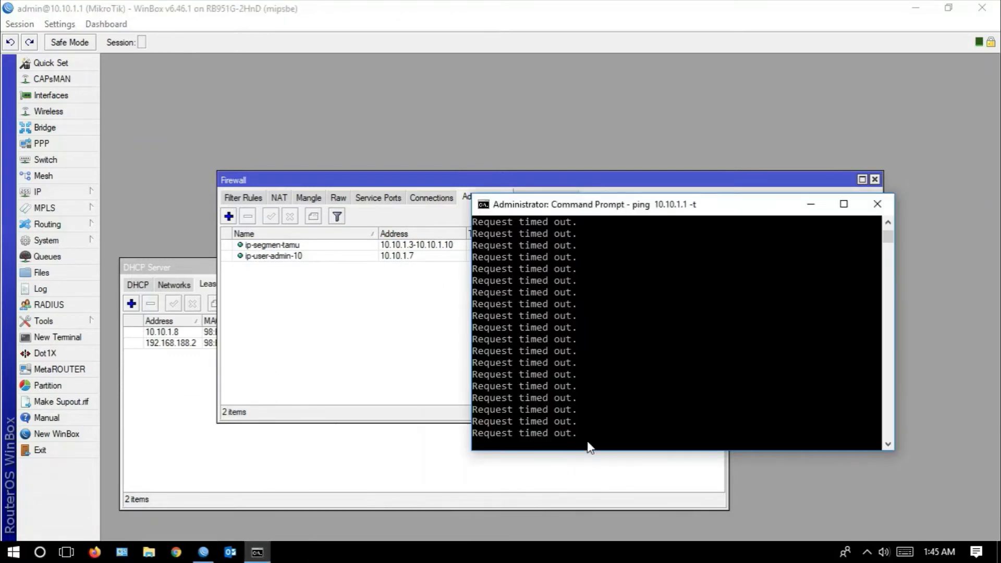
key(ctrl+c)
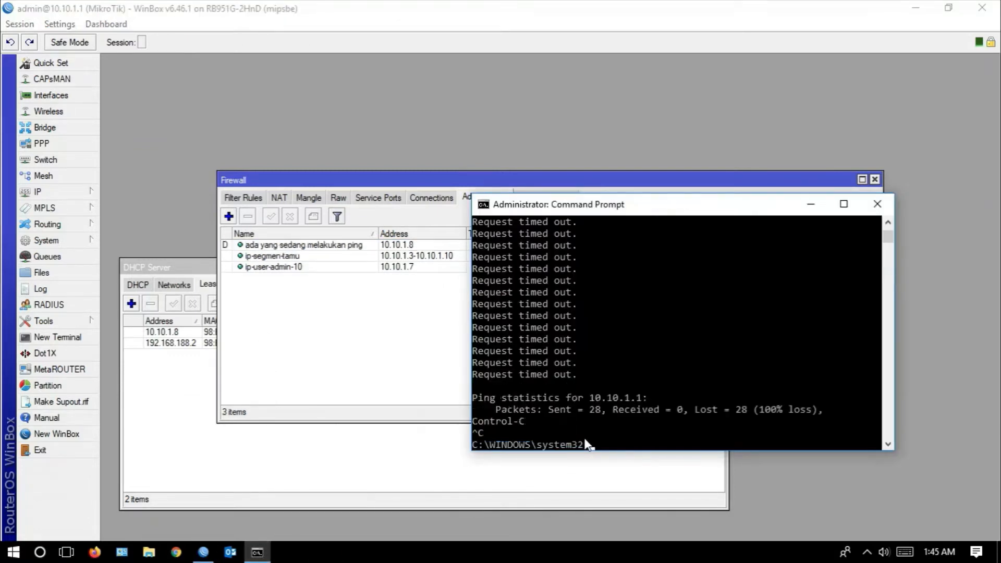
click(298, 249)
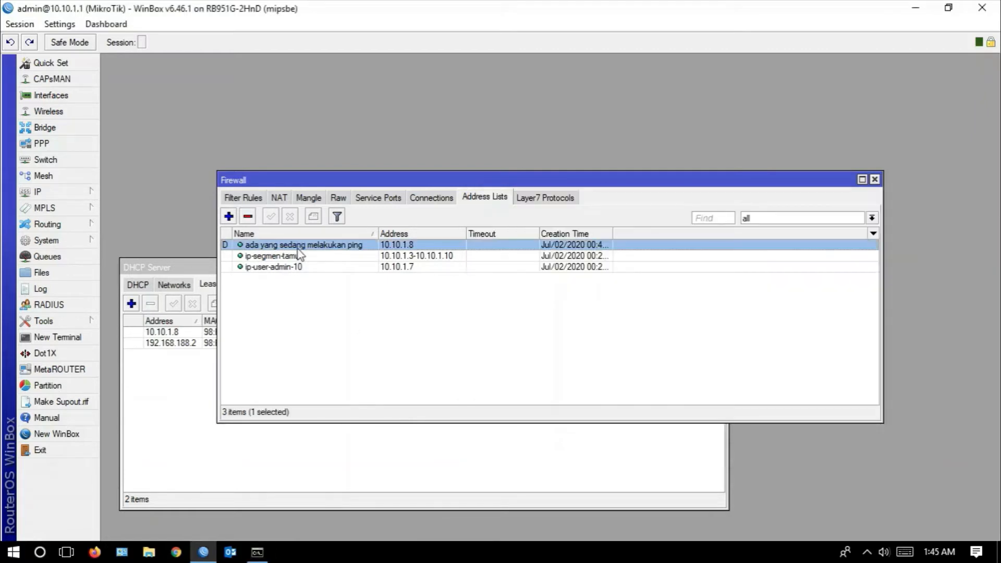
click(248, 215)
- Switch to Command Prompt and rerun ping 10.10.1.1 -t to test the logging of the pinging guest
click(257, 553)
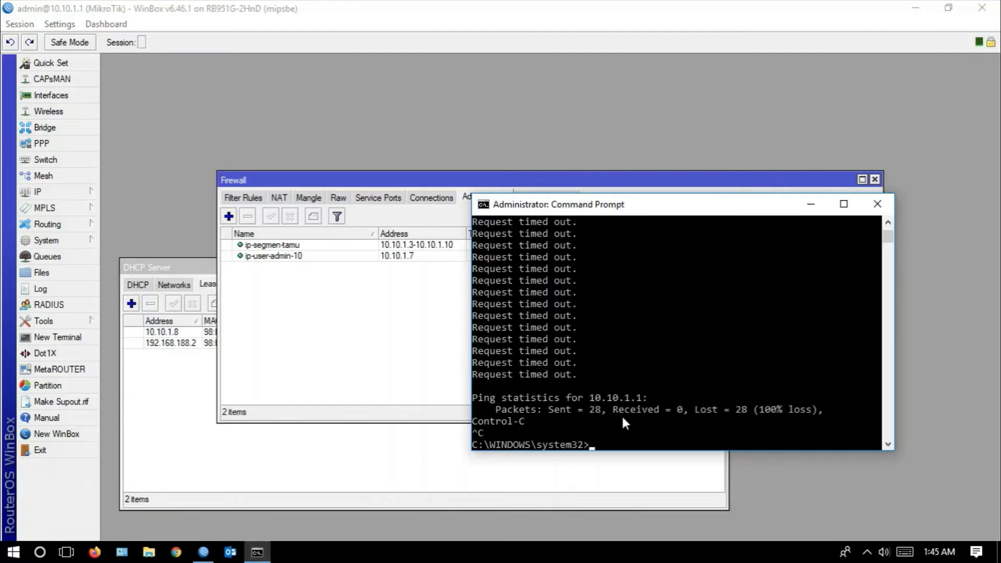
key(Up)
key(Return)
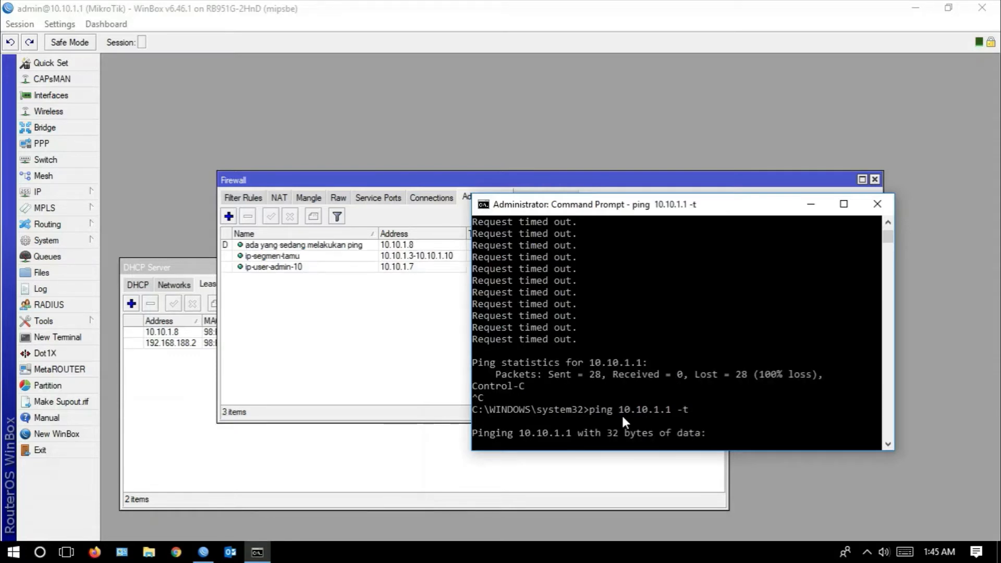
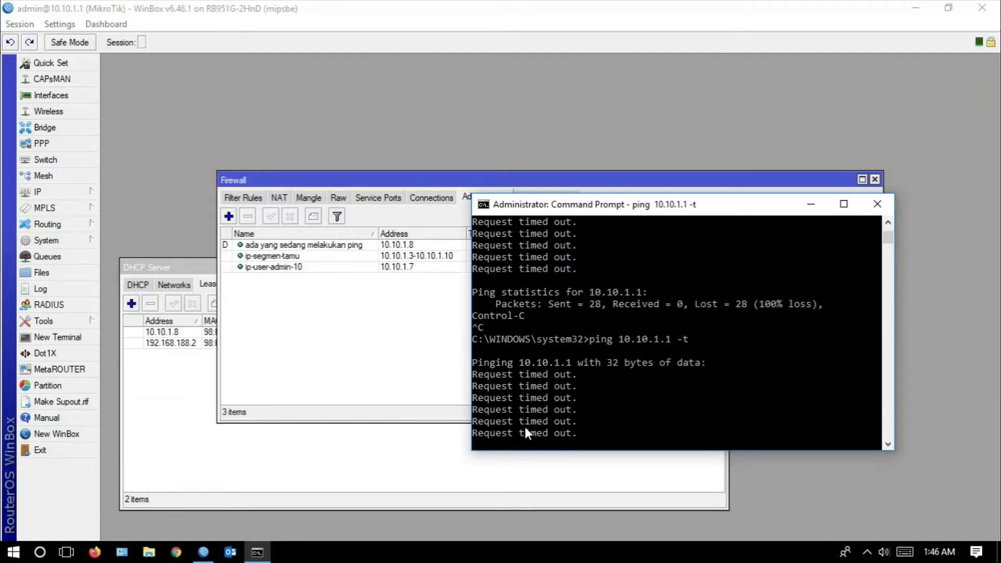
- Stop the running ping in Command Prompt, and widen the Action column of WinBox's filter rules before checking the firewall address lists
key(ctrl+c)
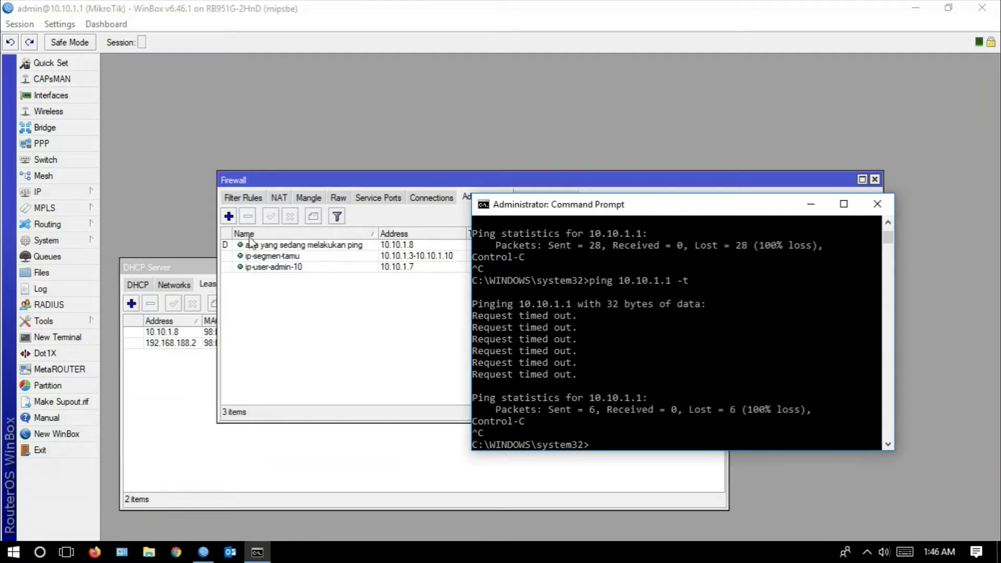
click(243, 198)
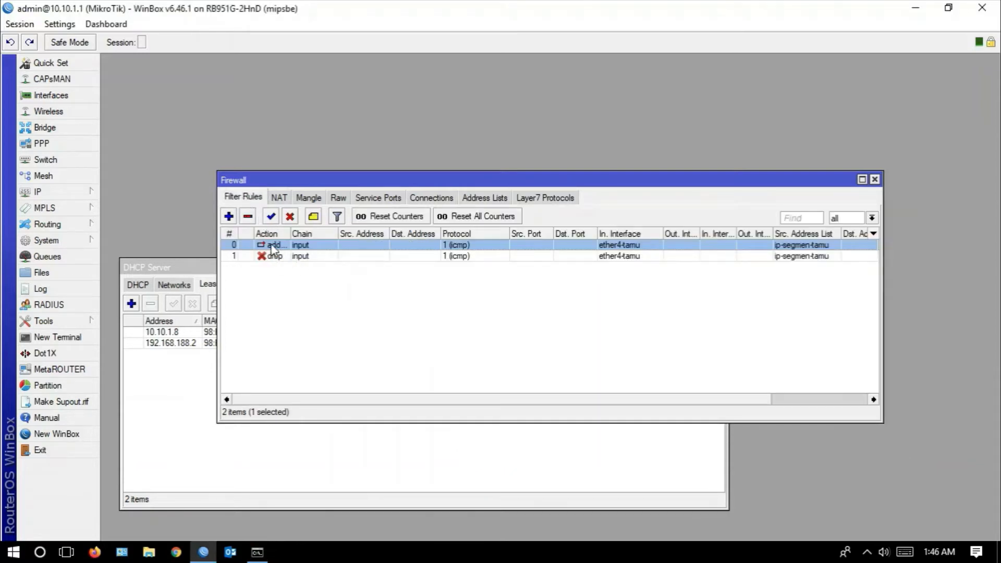
drag(289, 234, 364, 234)
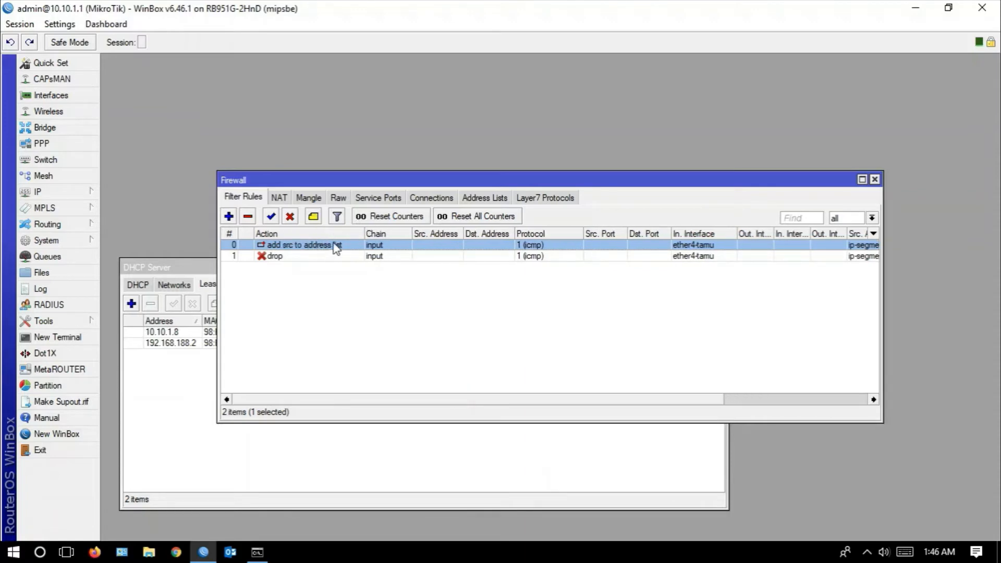
click(476, 202)
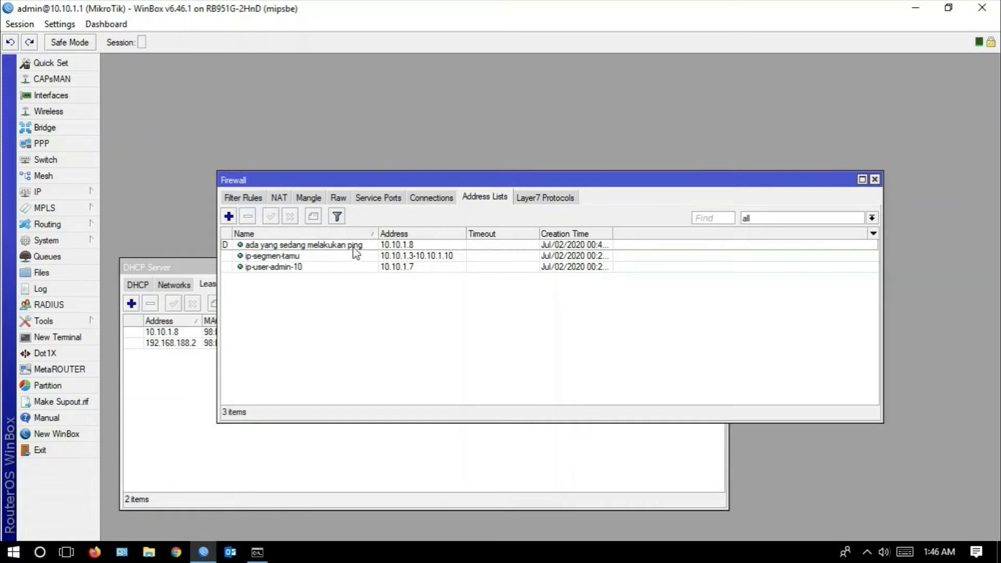
- Create and apply a new firewall filter rule with chain input, protocol icmp and in-interface ether4-tamu
click(235, 197)
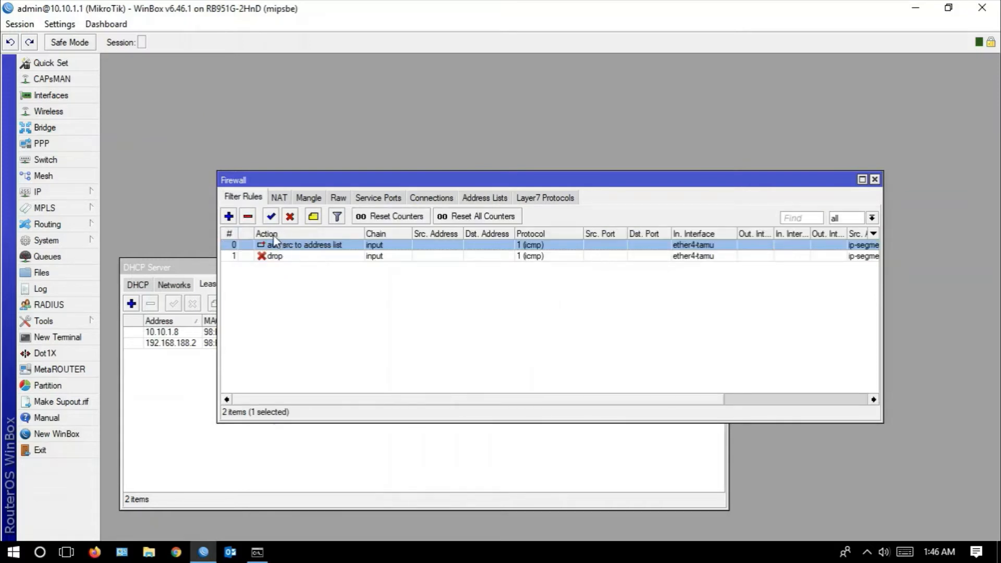
click(228, 216)
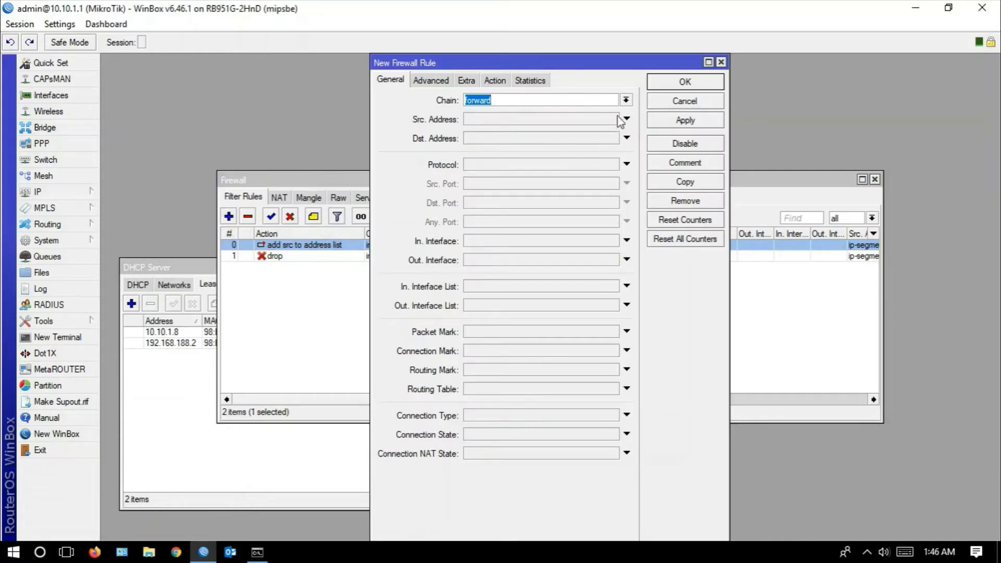
click(625, 99)
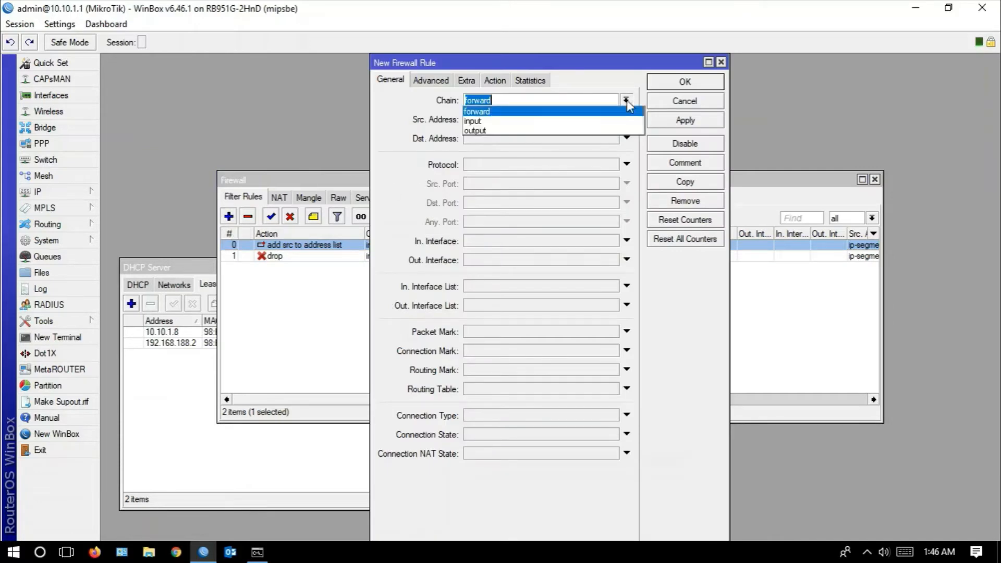
click(476, 121)
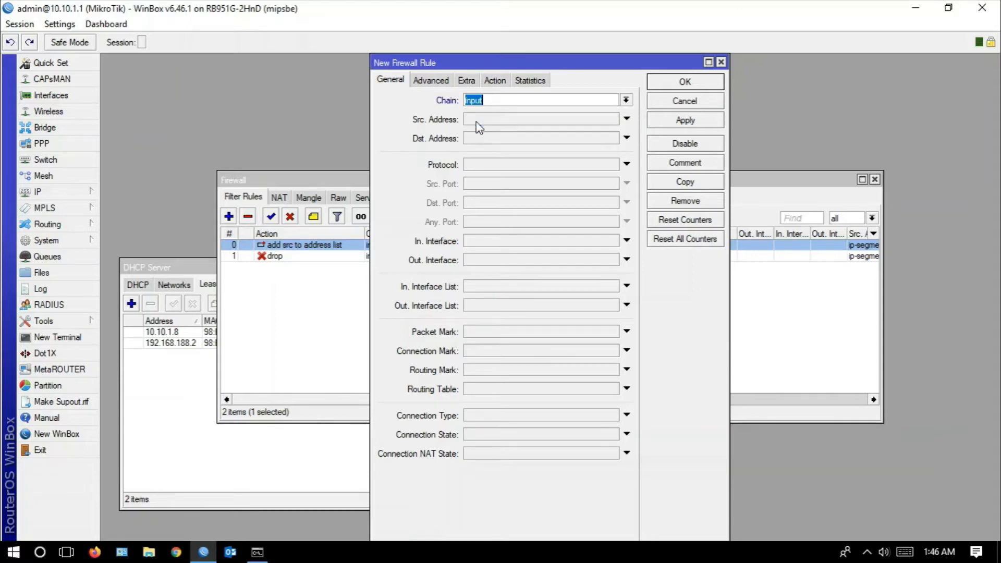
click(508, 165)
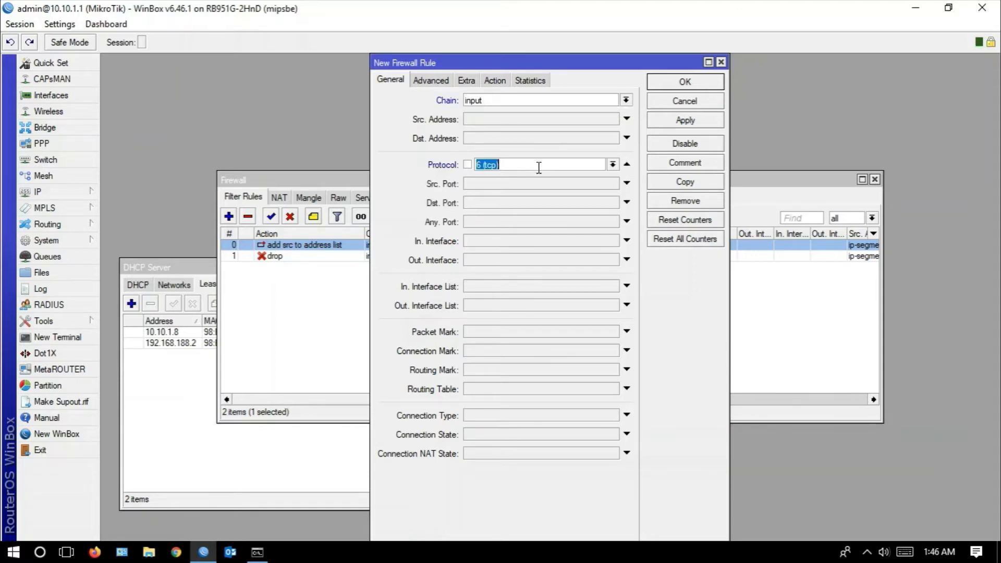
click(613, 165)
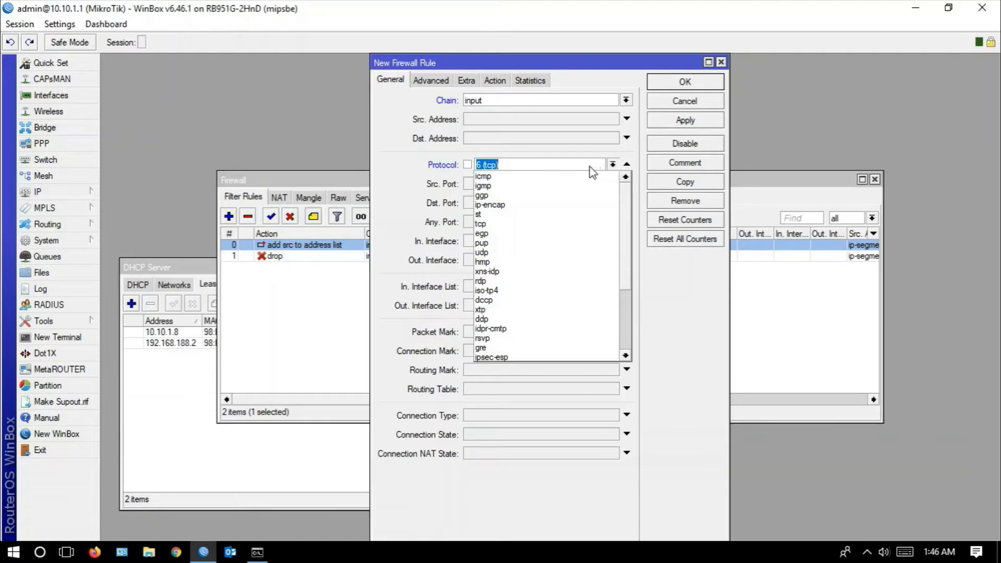
click(481, 177)
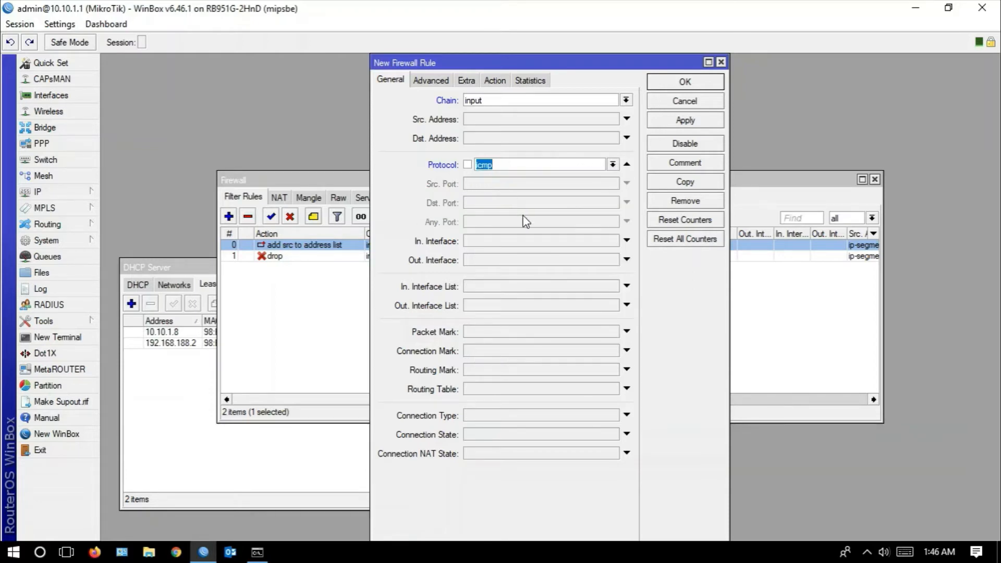
click(534, 240)
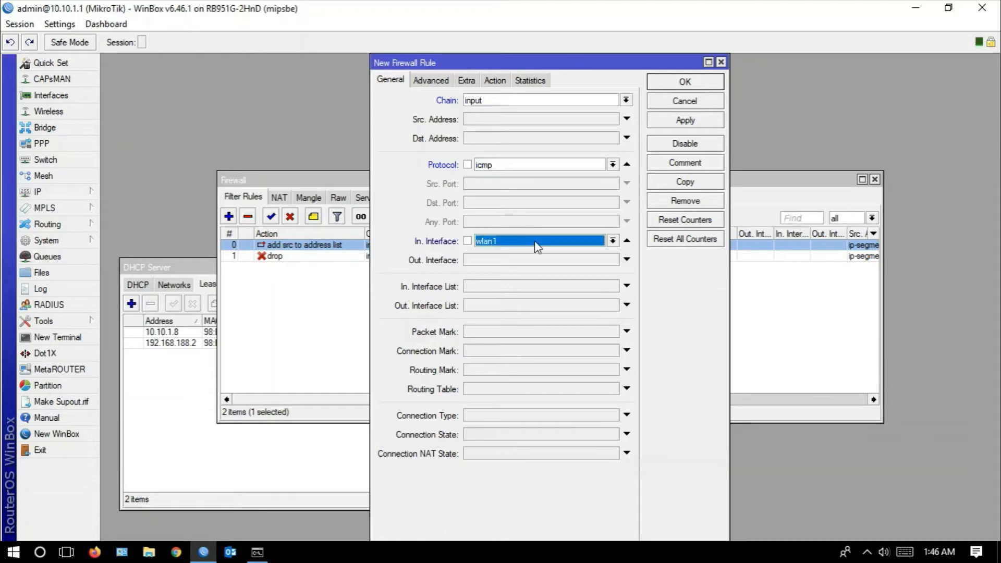
click(613, 241)
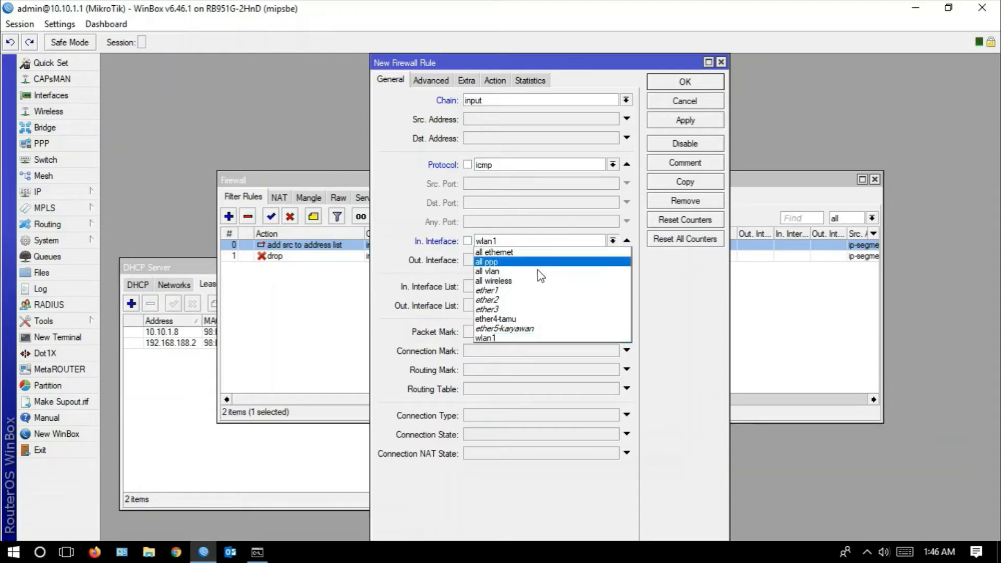
click(513, 320)
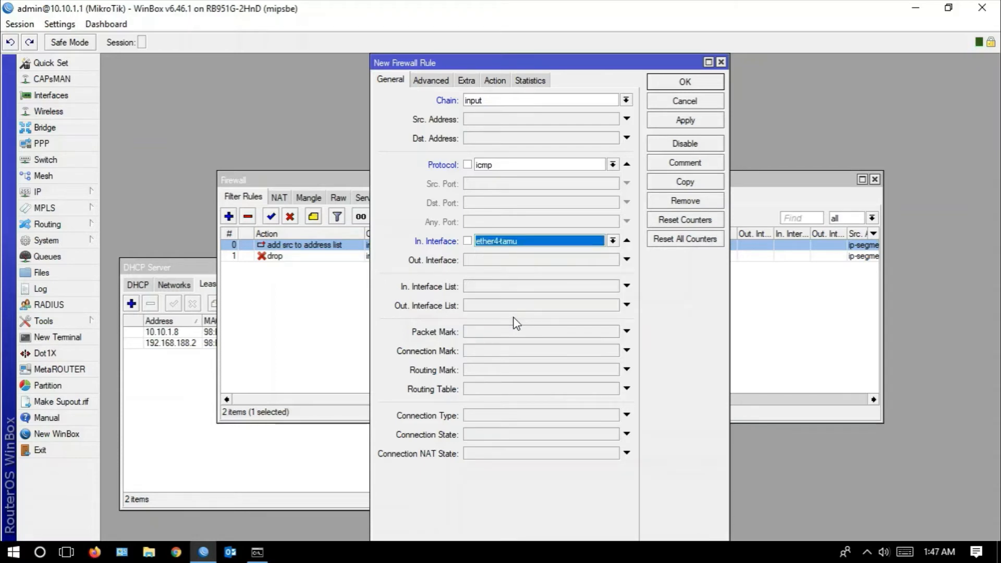
click(672, 122)
- Set the new rule's source address list to "ada yang sedang melakukan ping" and apply it
click(437, 81)
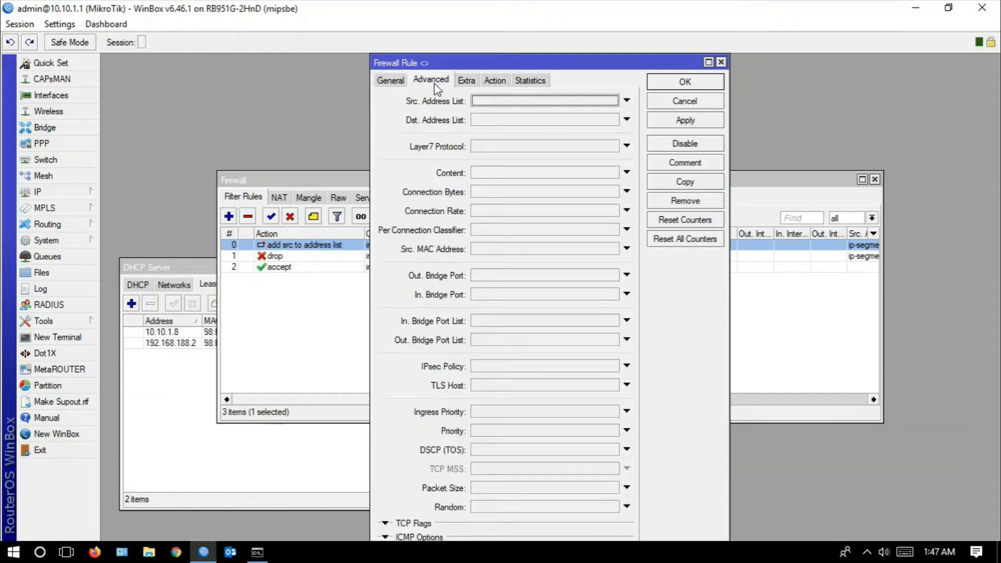
click(487, 103)
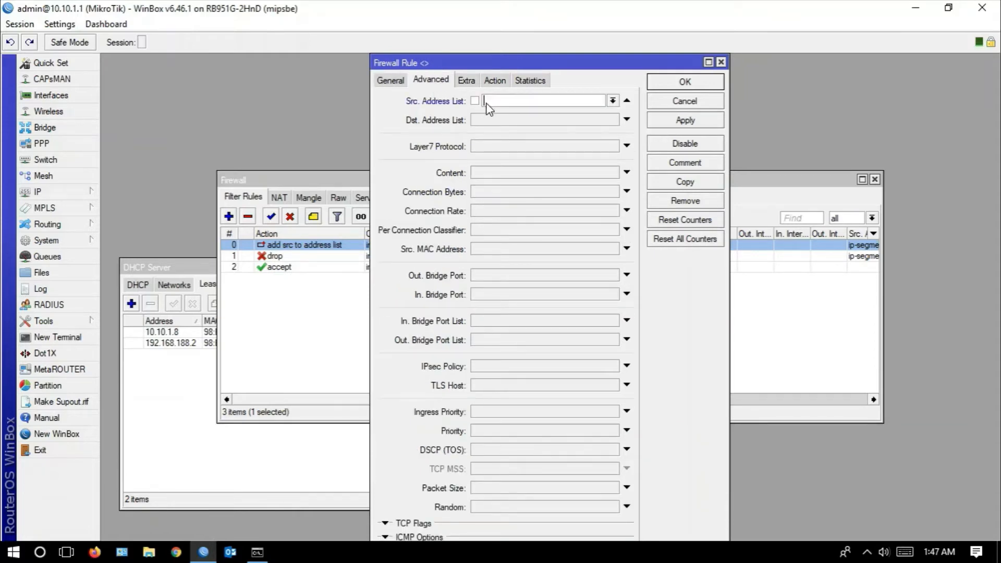
click(613, 102)
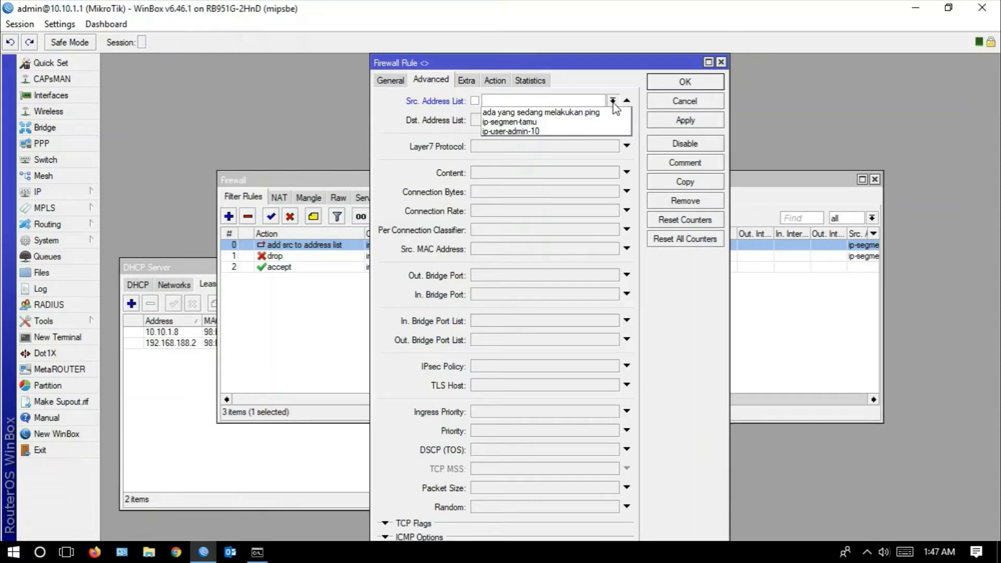
click(498, 114)
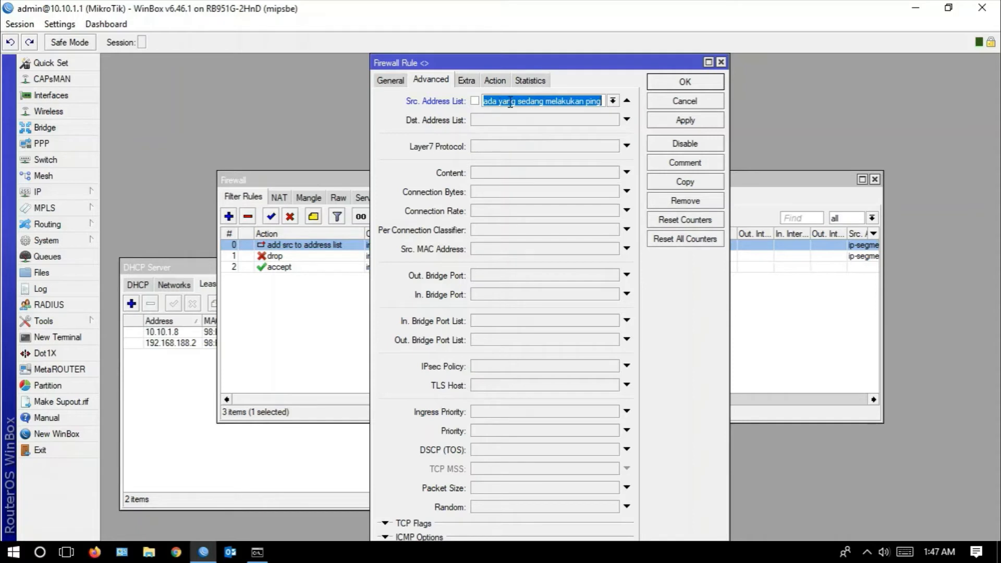
click(687, 121)
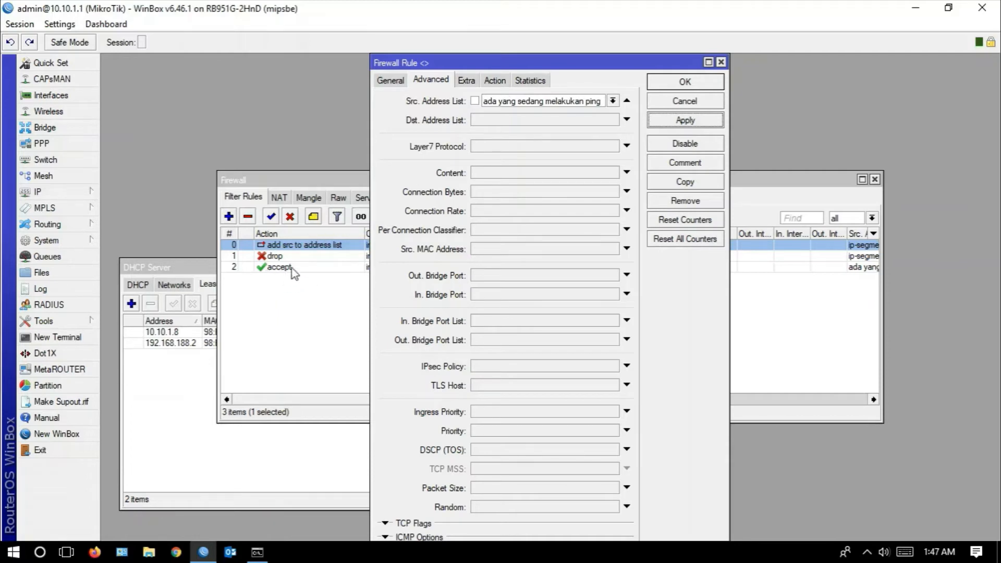
- Set the new firewall rule's action to drop, apply it and close the rule
click(496, 82)
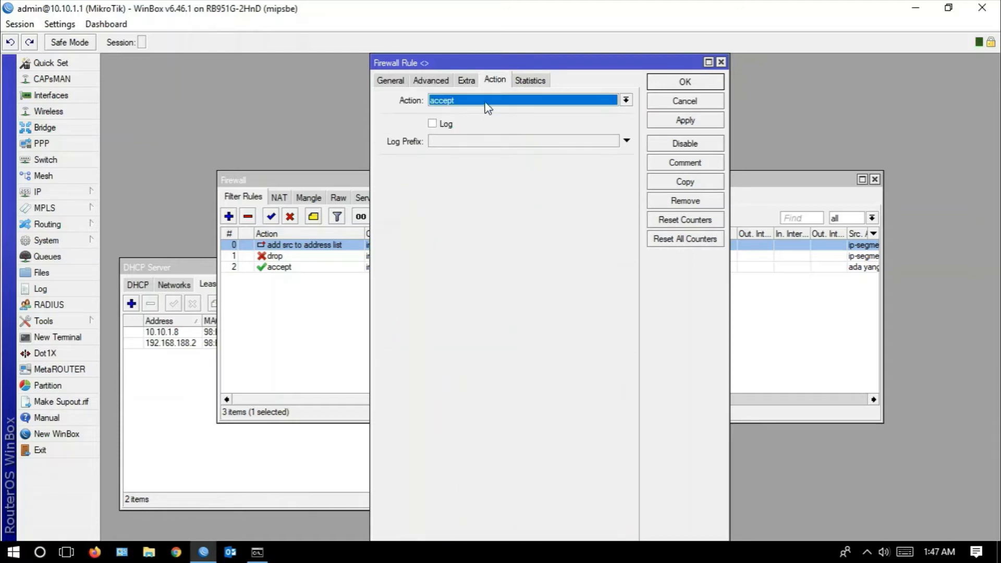
click(487, 101)
click(454, 140)
click(658, 124)
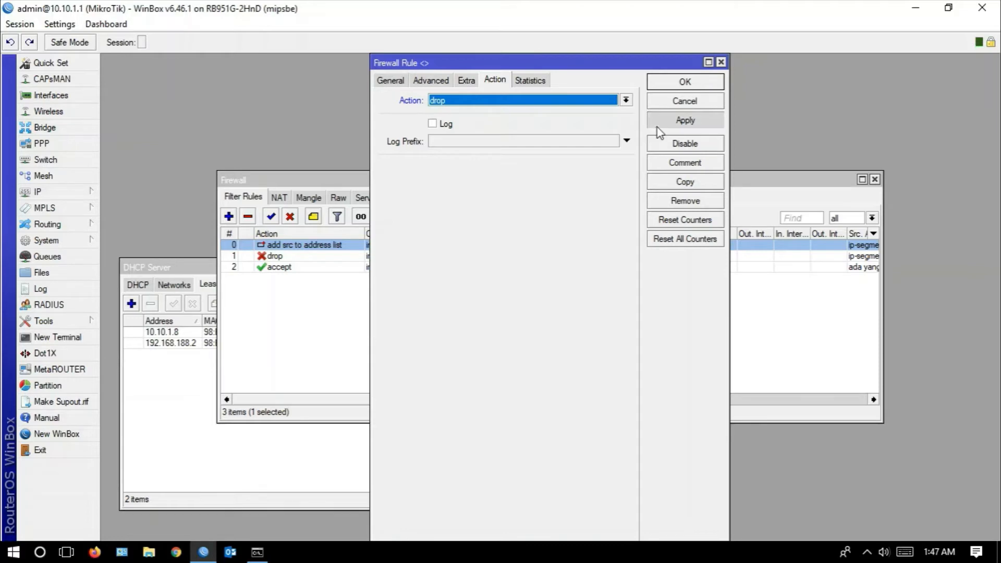
click(684, 82)
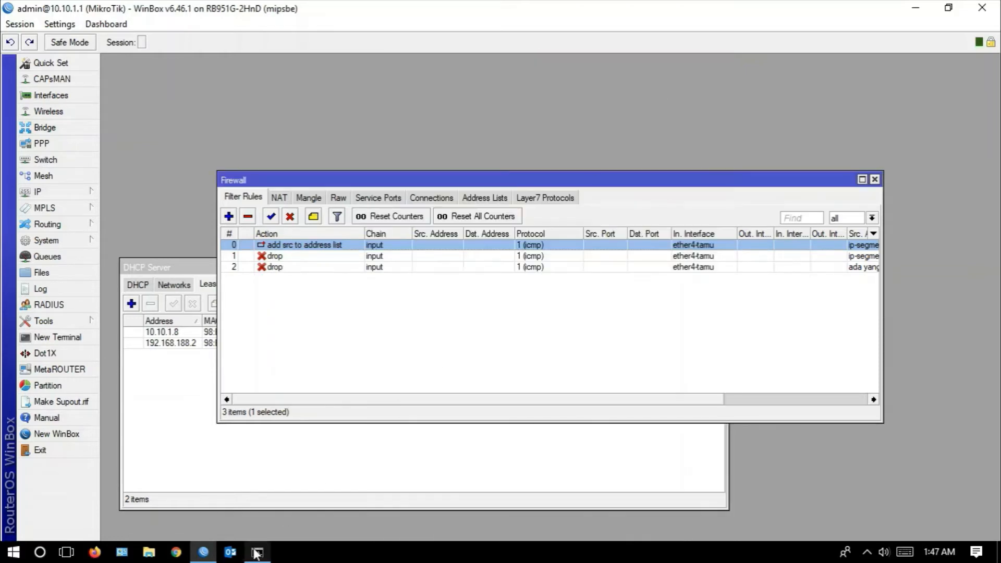
- Switch to Command Prompt, rerun ping 10.10.1.1 -t, and move its window clear of the filter rules list
click(257, 553)
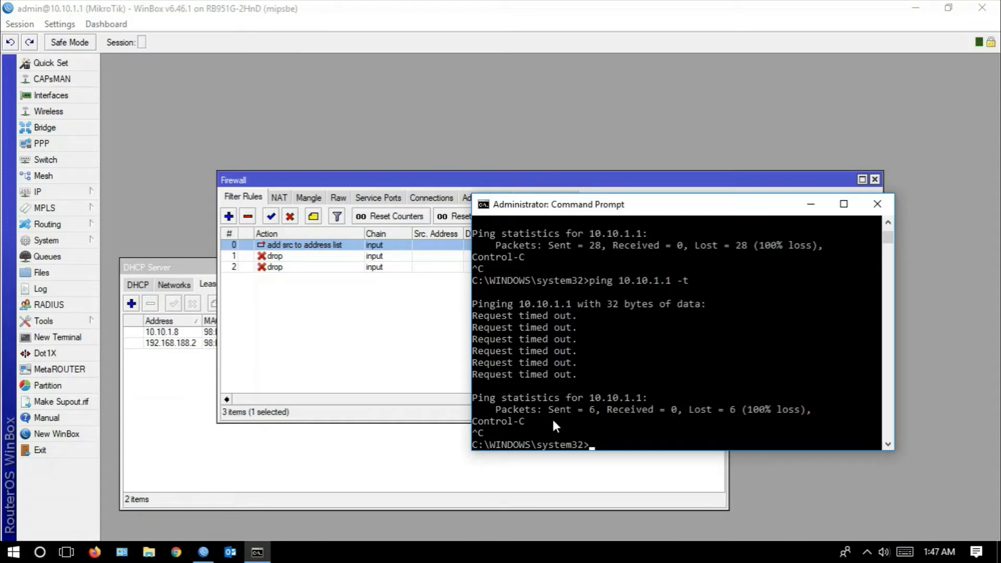
key(Up)
key(Return)
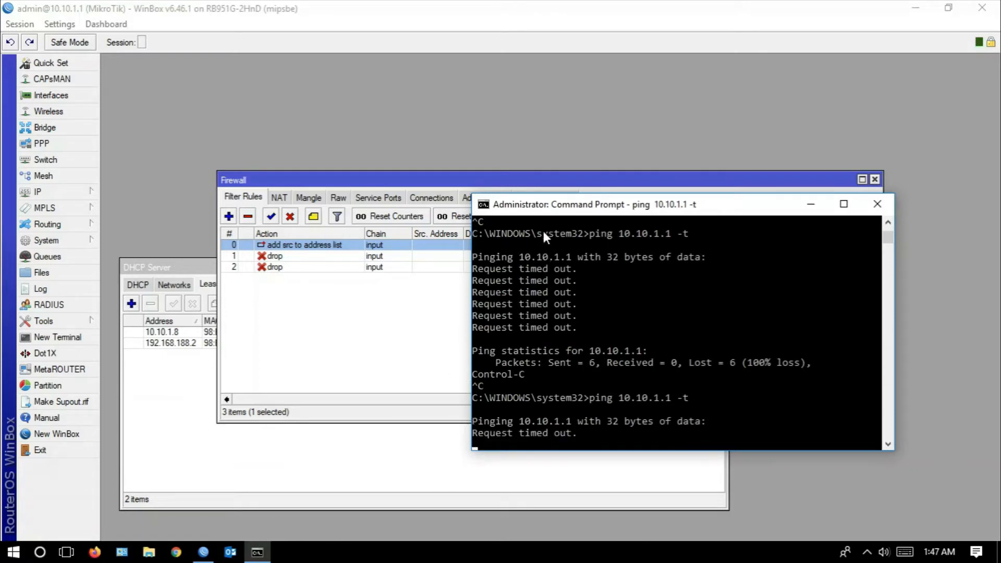
drag(519, 208, 582, 301)
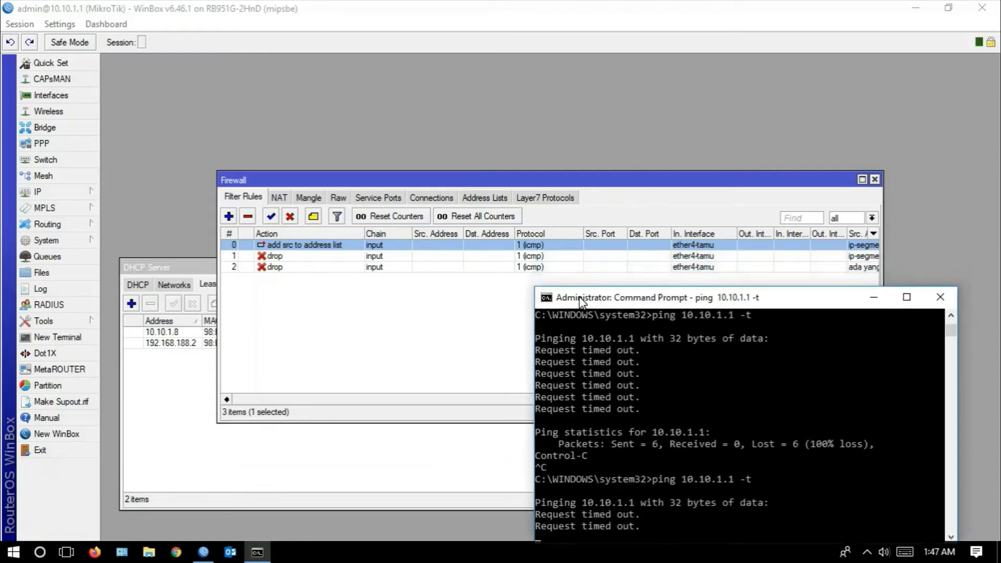
- Widen the Firewall window and Src. Address List column, and move the "ada yang sedang melakukan ping" drop rule above the ip-segmen-tamu drop rule
drag(552, 181, 537, 86)
drag(867, 185, 966, 172)
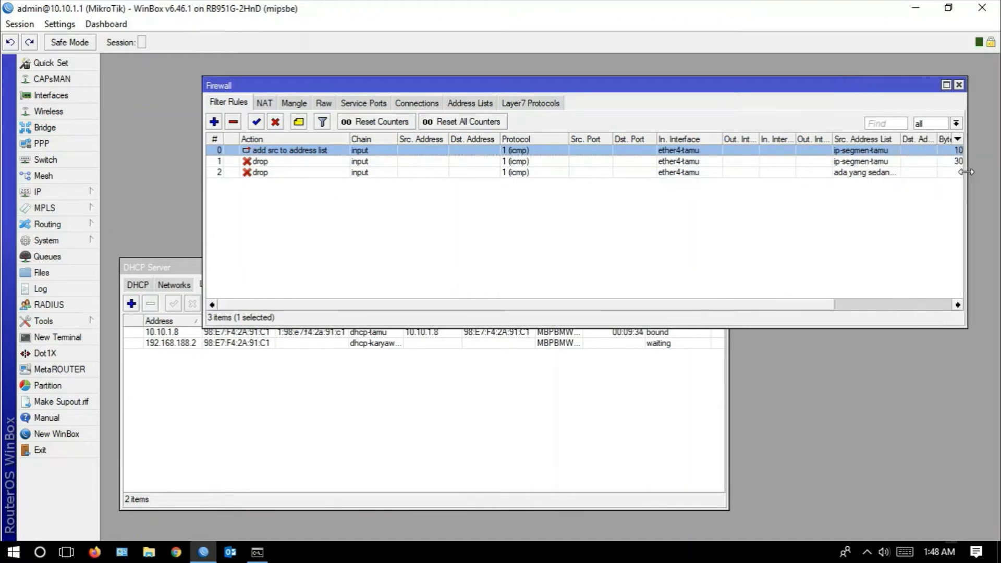
click(300, 173)
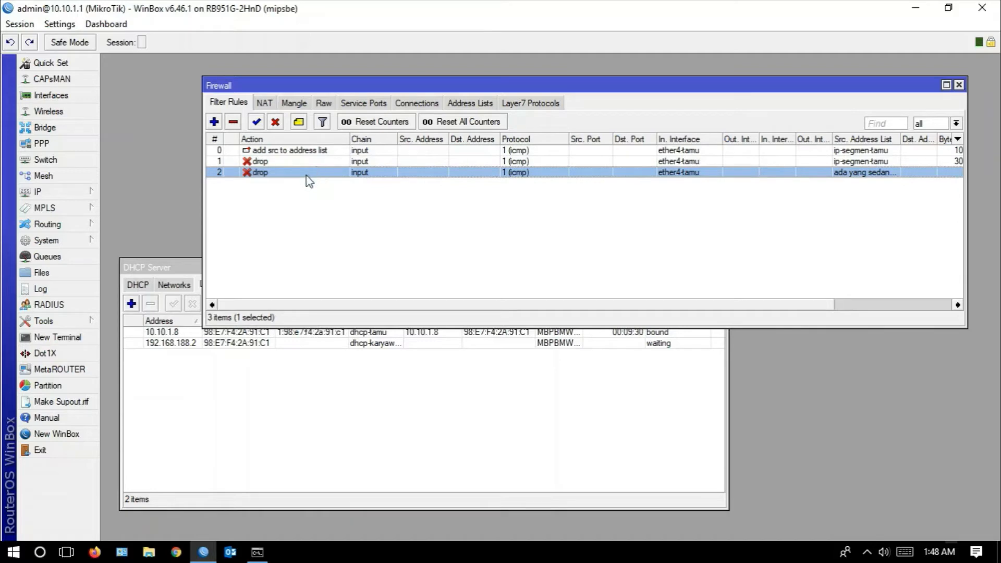
mouse_move(306, 172)
mouse_down()
mouse_move(309, 153)
mouse_move(311, 161)
mouse_up()
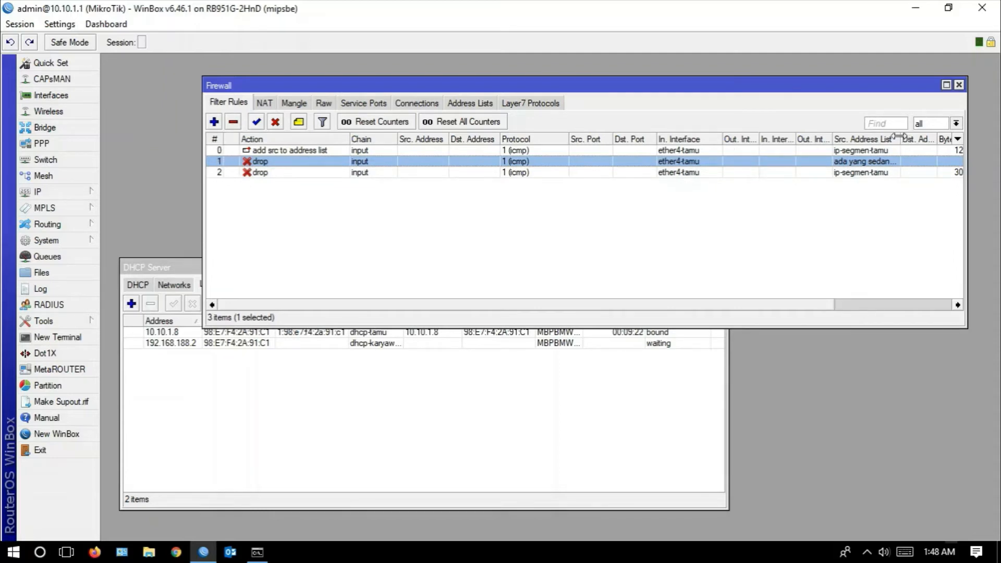
drag(898, 140, 932, 139)
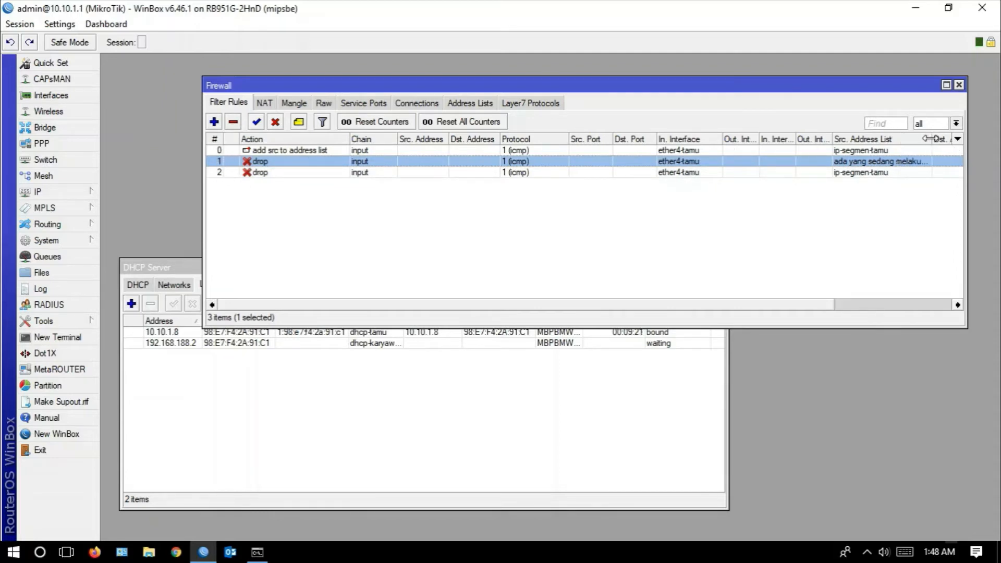
- Remove the drop rule that uses the ip-segmen-tamu source address list
click(326, 173)
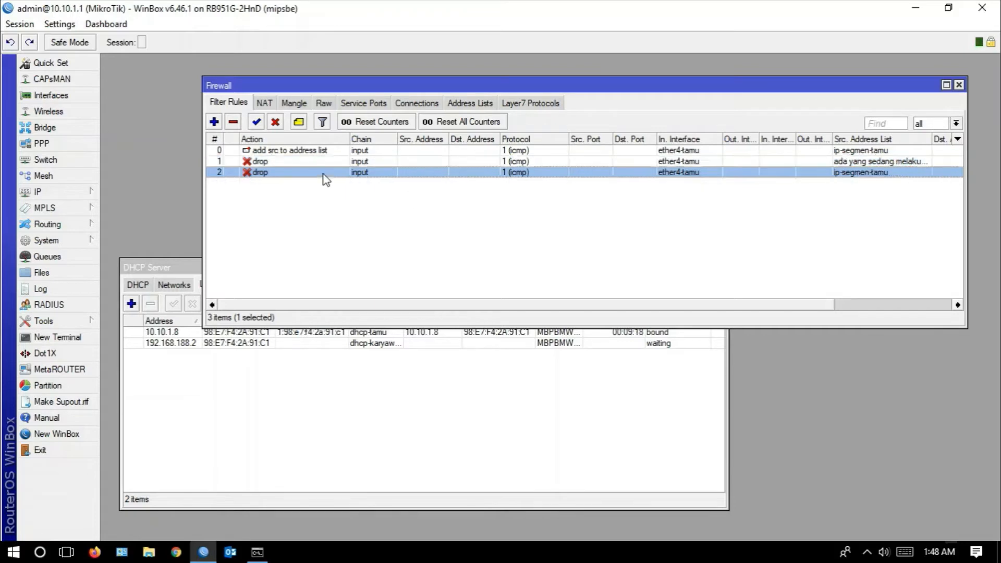
click(257, 151)
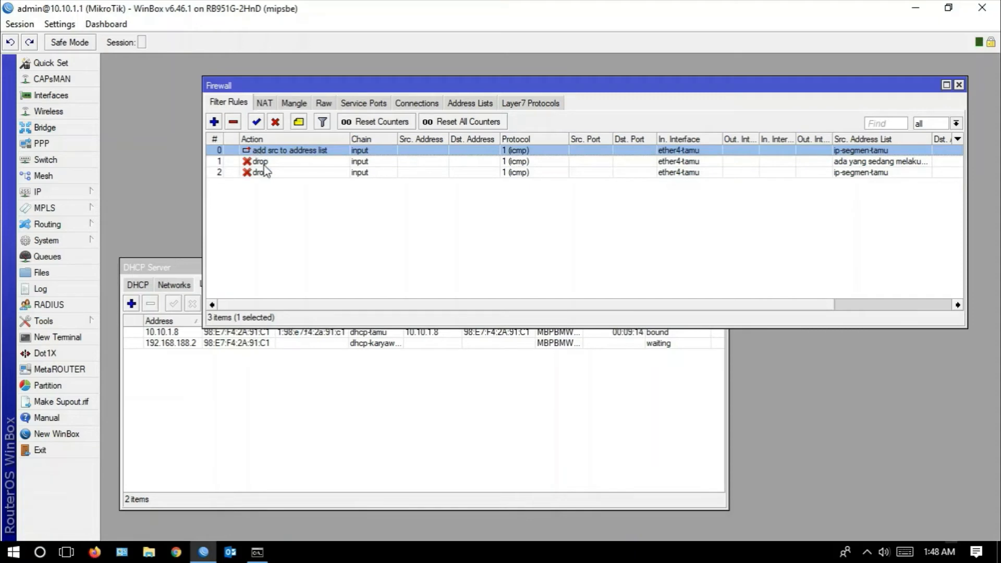
click(265, 173)
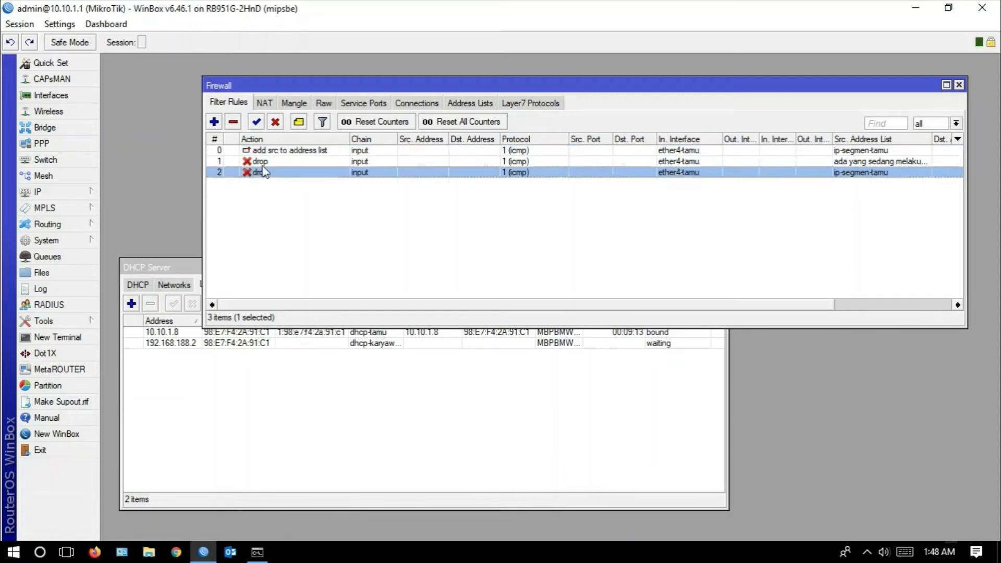
click(234, 123)
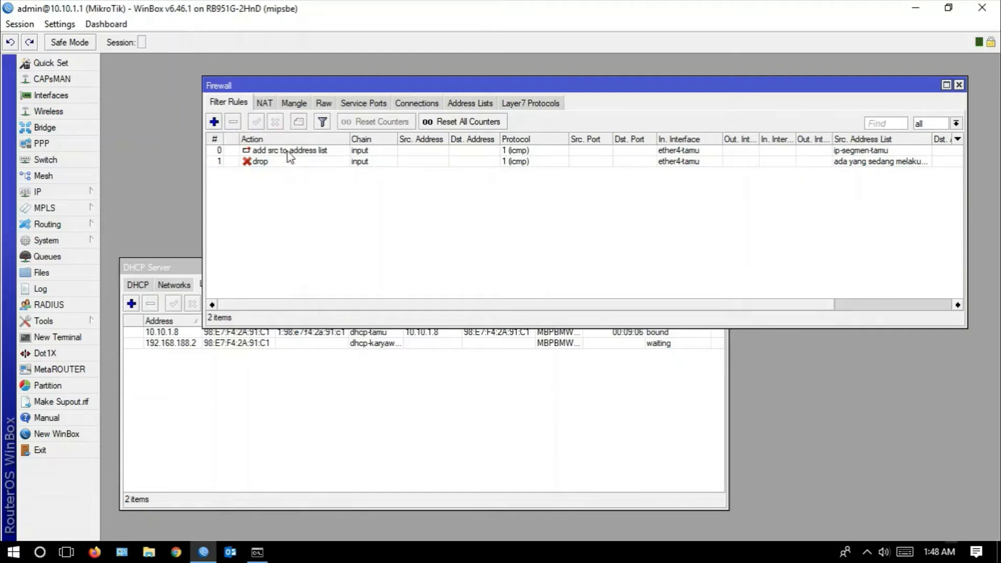
- Add the comment "to Address List -Ping" to the add-src-to-address-list rule and select the drop rule
click(288, 155)
right_click(288, 154)
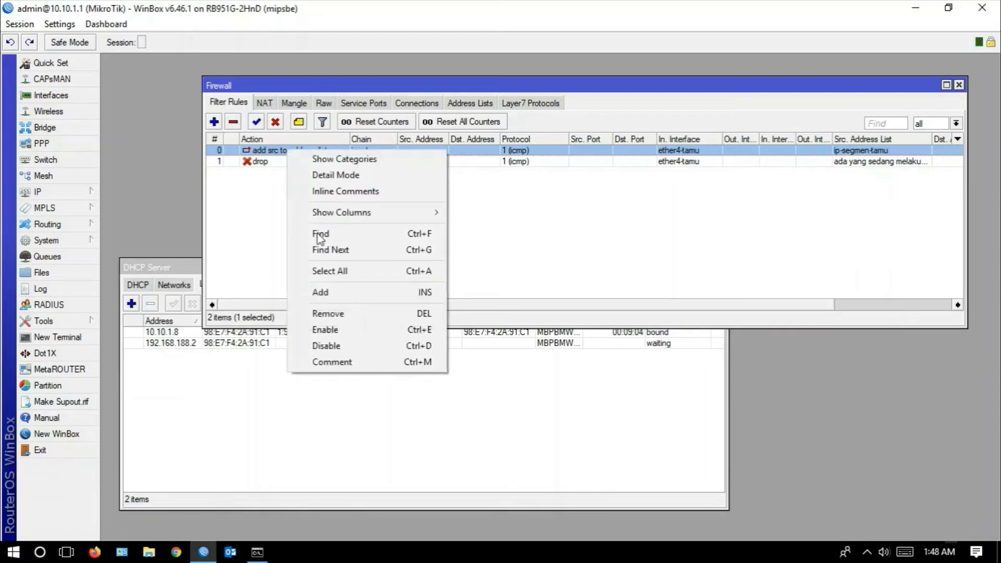
click(375, 365)
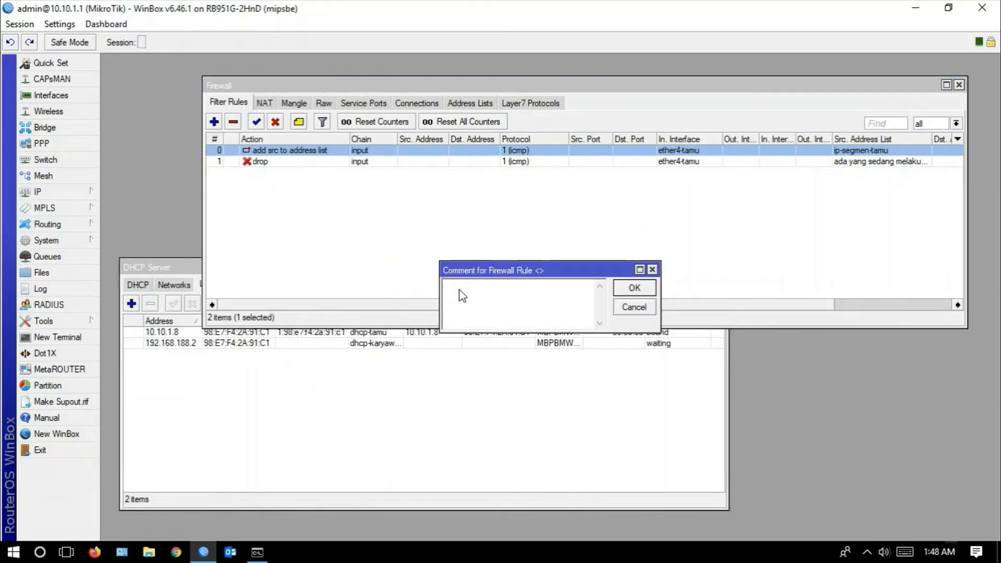
text(to Address List -Ping)
click(649, 288)
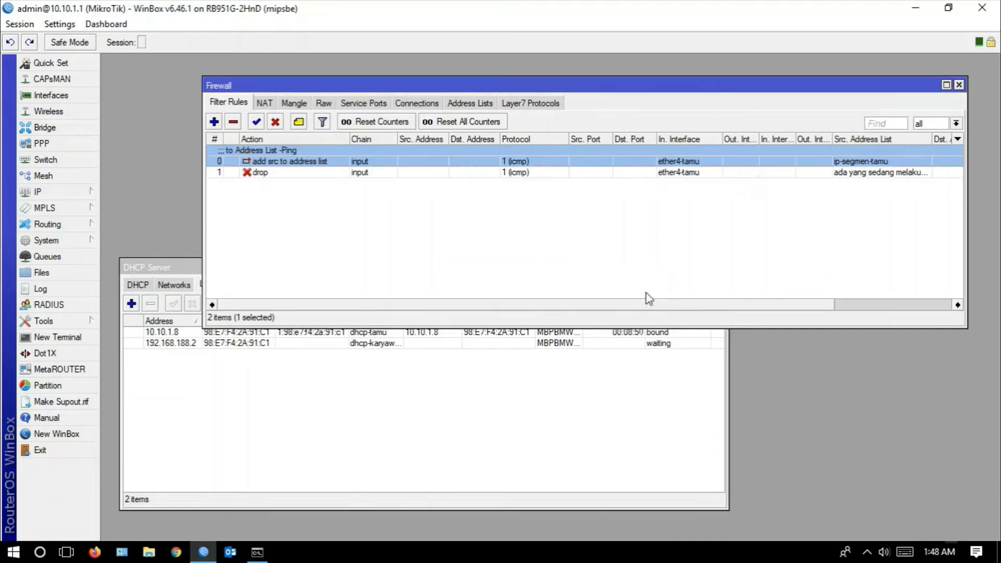
click(261, 177)
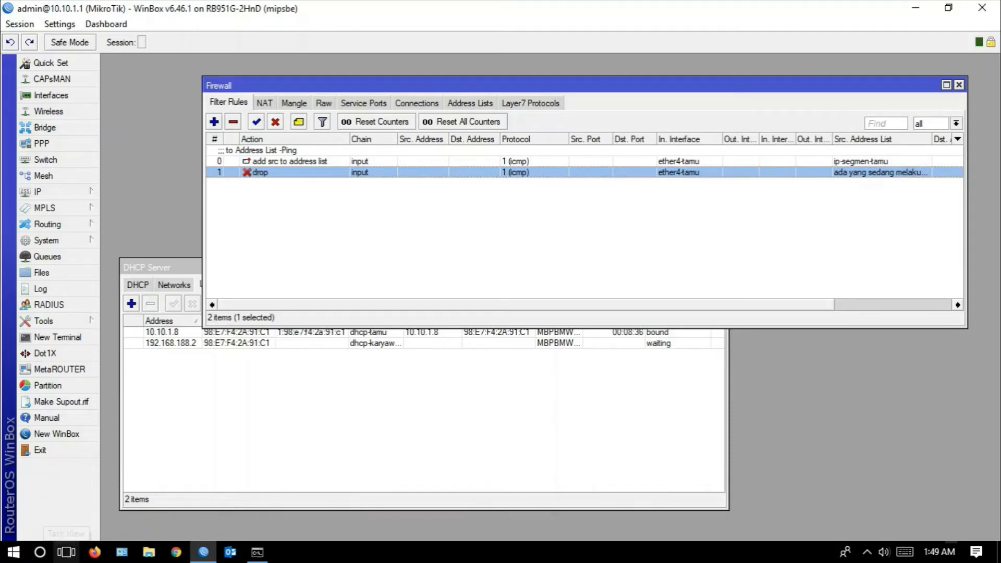
- Switch to the Bahan.pptx slide in PowerPoint, examine the IP TAMU requirement on blocking router access and ping, and return to WinBox
click(67, 552)
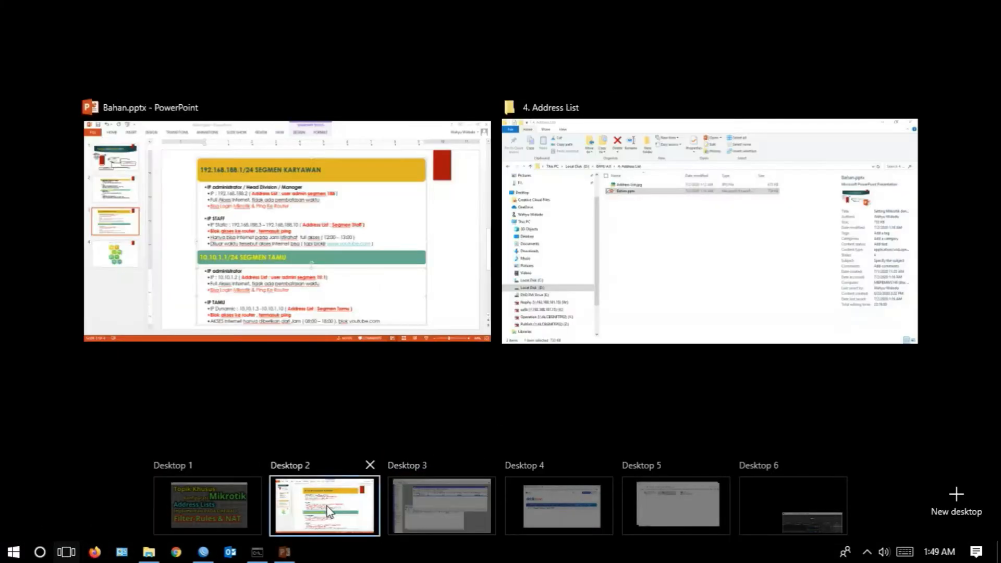
click(334, 506)
click(454, 476)
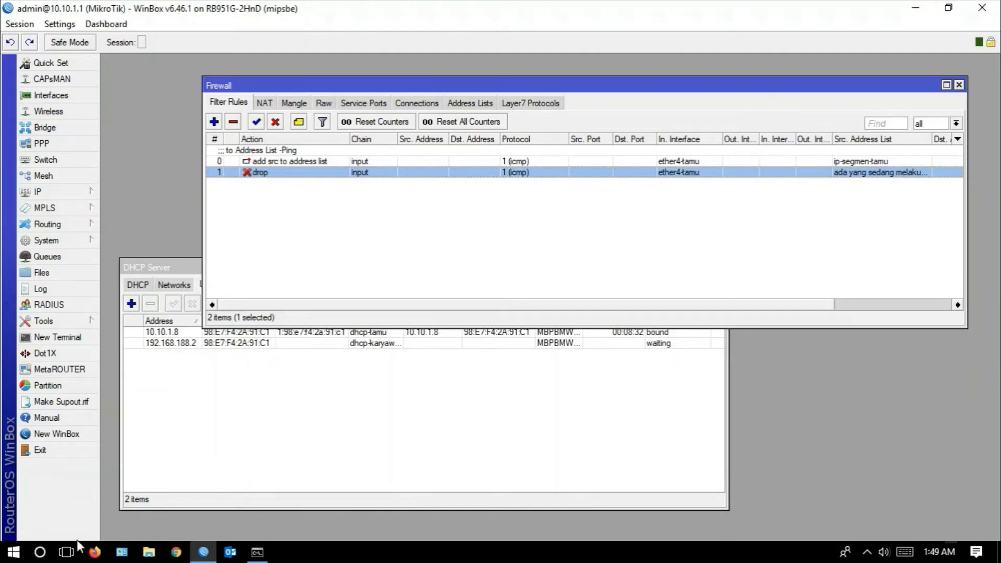
click(67, 552)
click(320, 518)
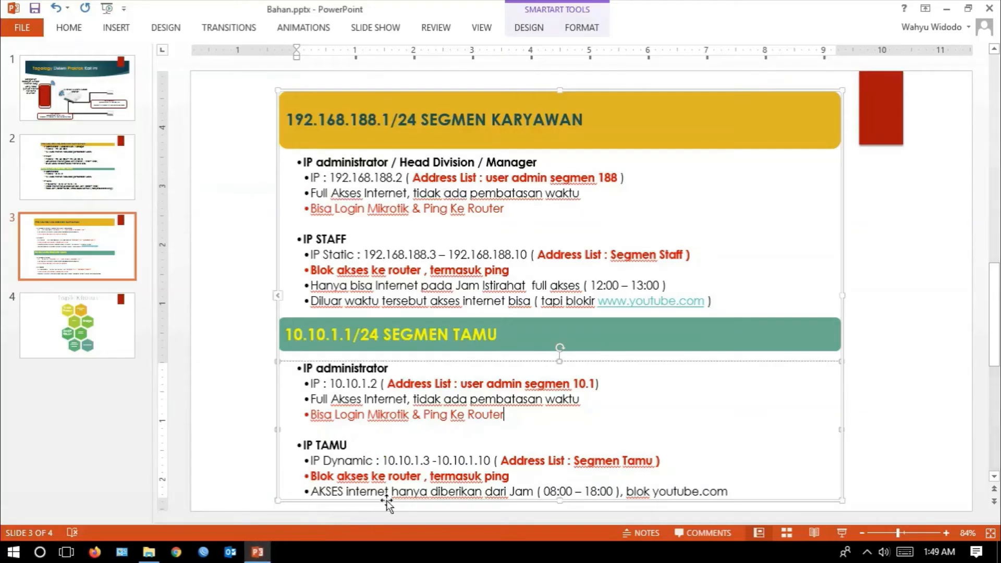
drag(514, 476, 462, 483)
click(514, 479)
drag(511, 478, 462, 479)
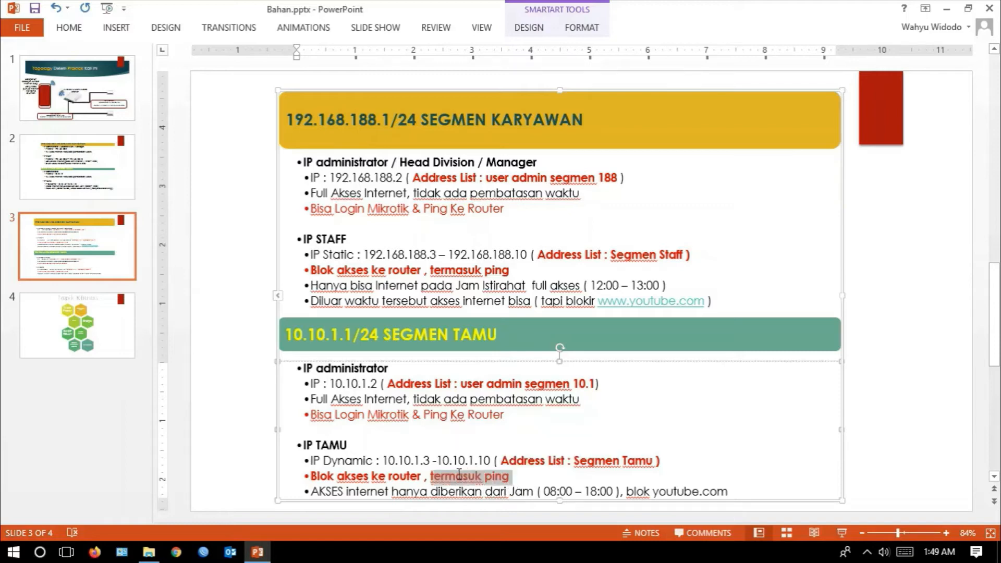
click(514, 479)
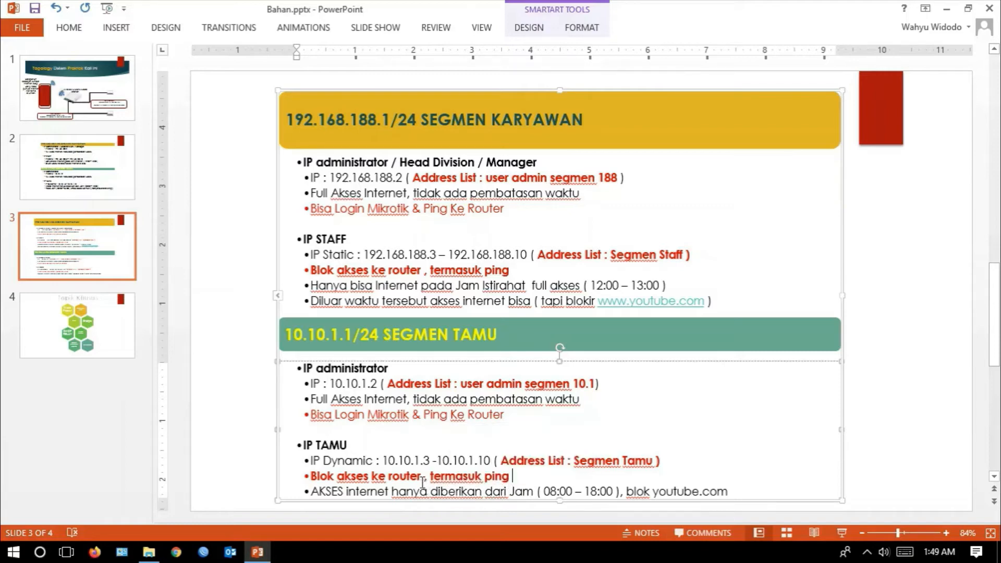
drag(424, 477, 317, 477)
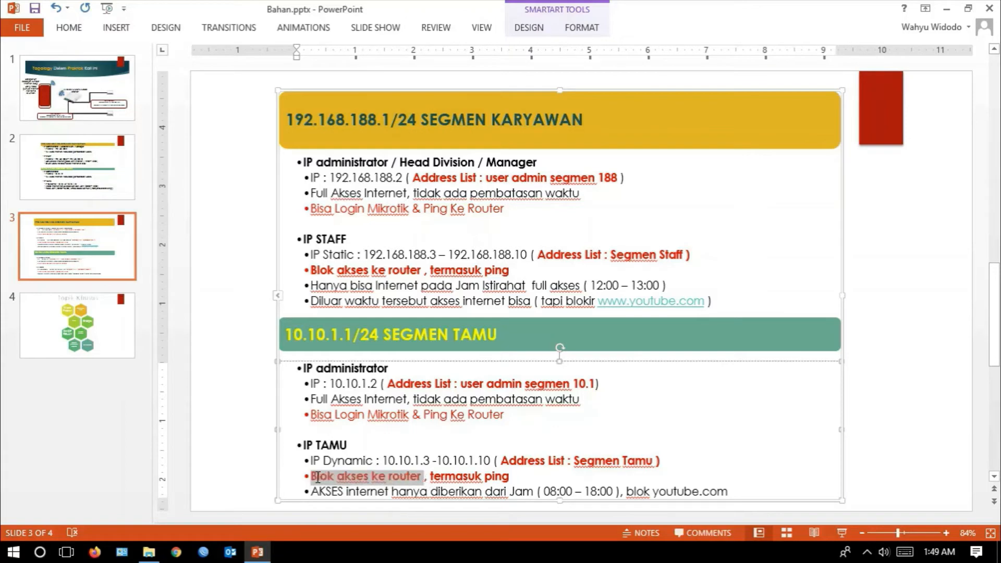
click(530, 478)
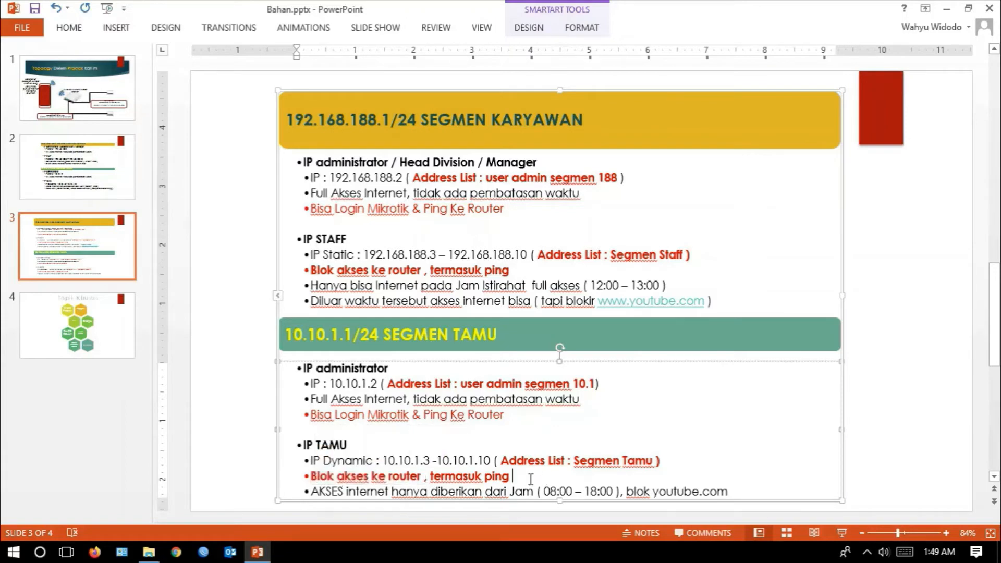
click(66, 552)
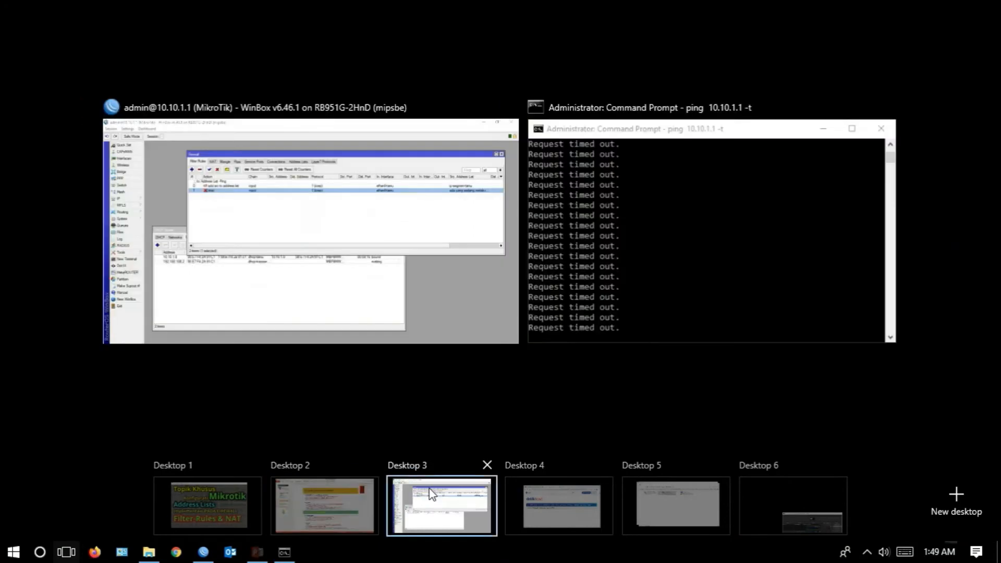
click(431, 495)
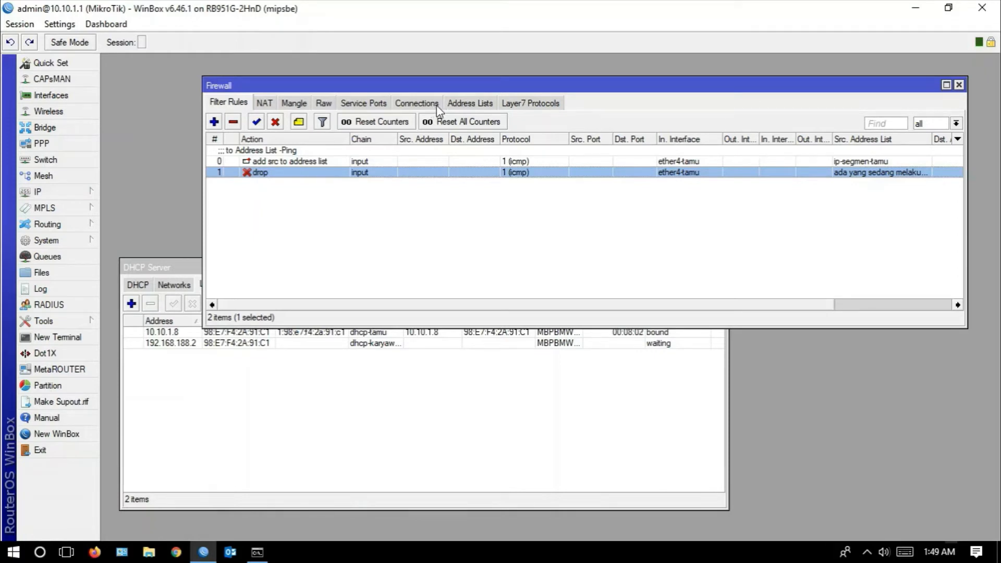
- Move the Firewall window clear, examine the ether4-tamu entry among the router's IP addresses, and review the firewall address lists
drag(587, 89, 612, 62)
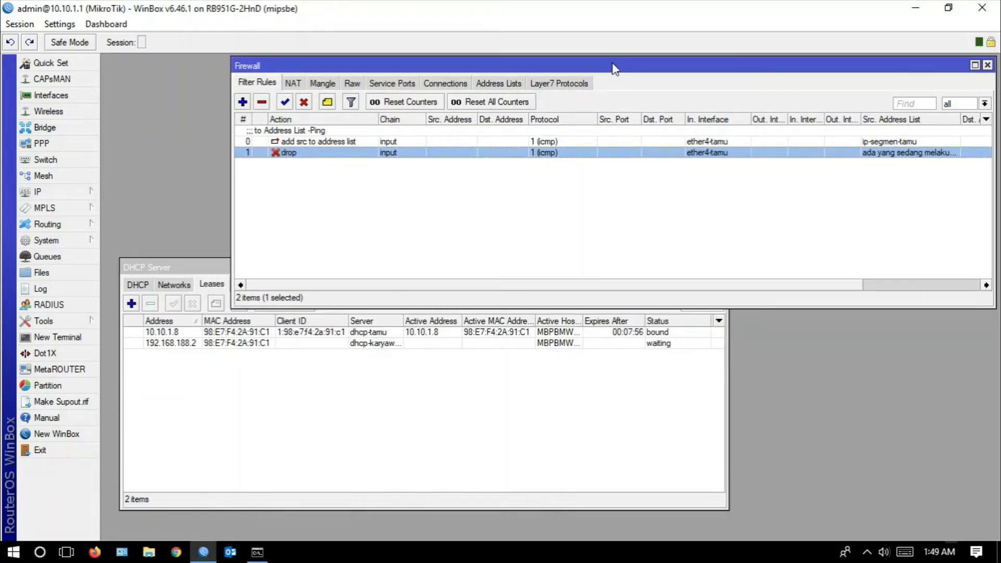
drag(566, 67, 569, 66)
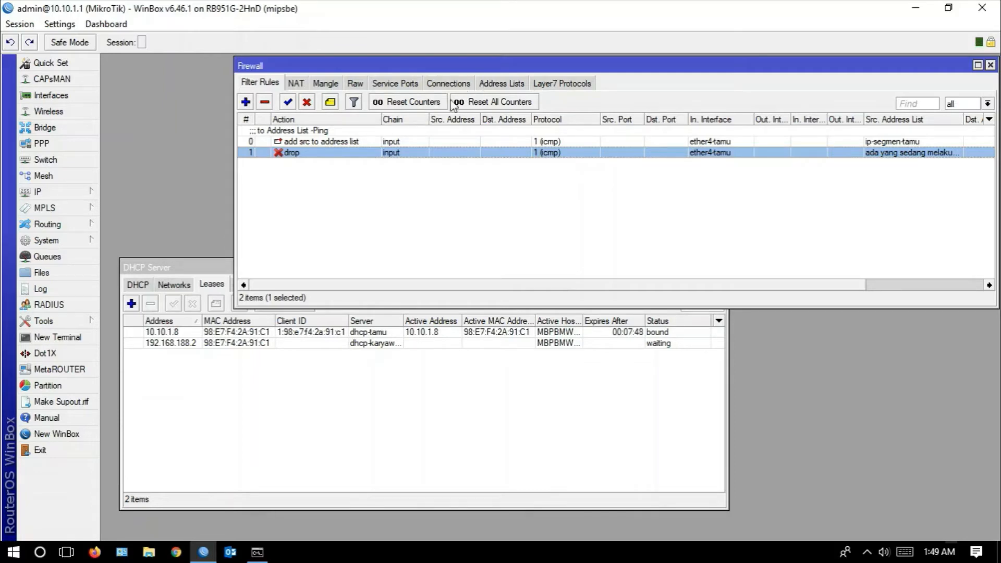
click(93, 194)
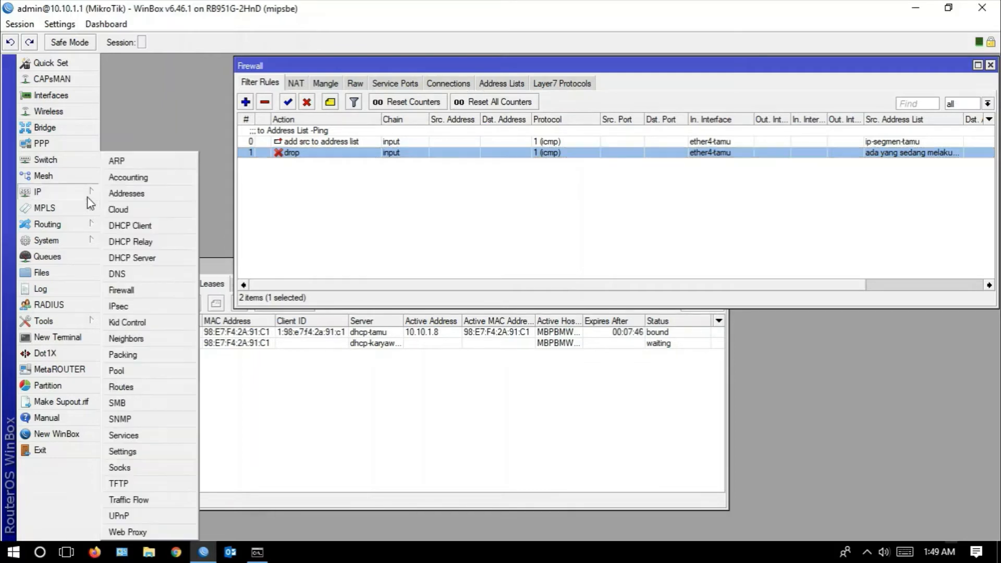
click(115, 195)
drag(479, 191, 795, 175)
click(813, 216)
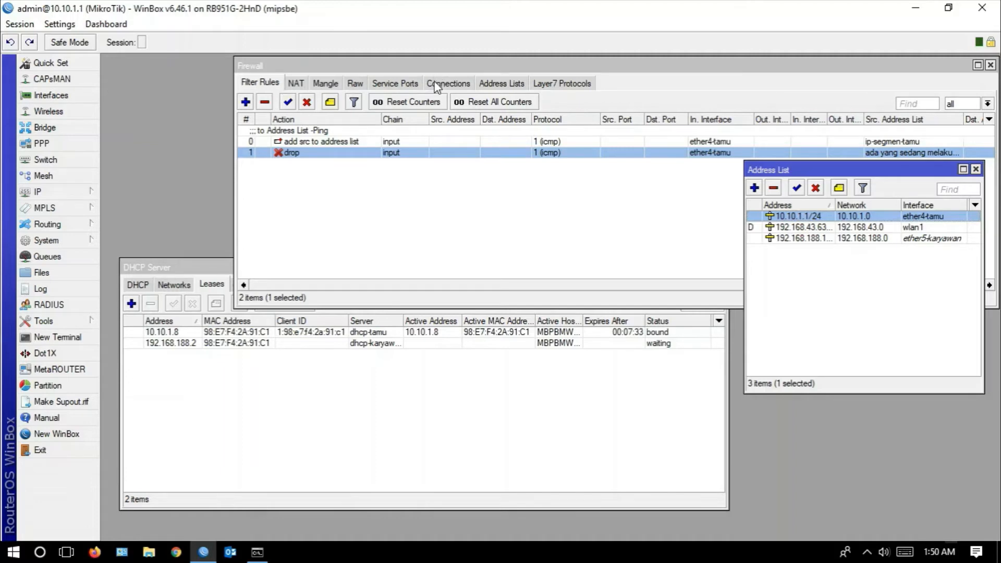
click(496, 86)
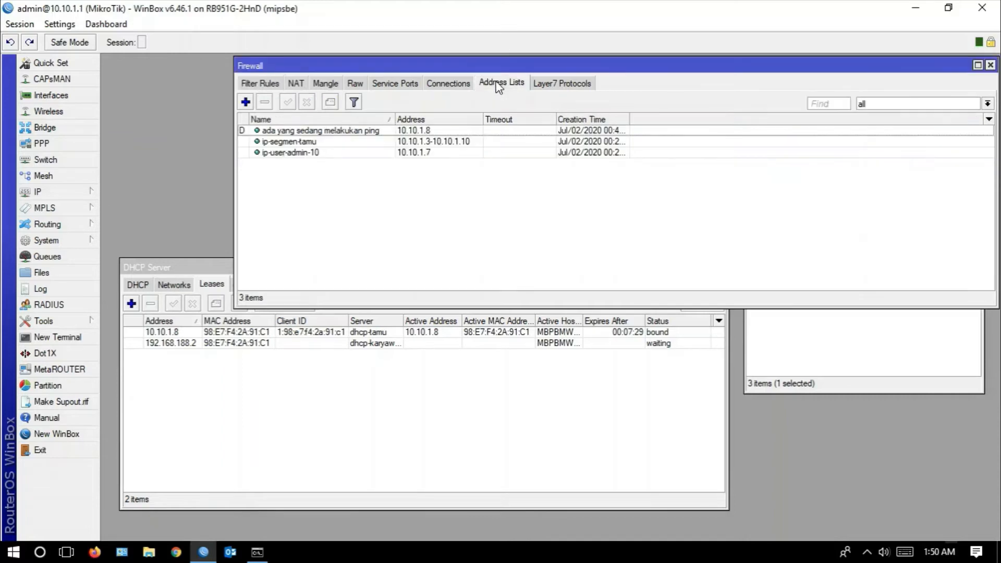
drag(395, 116, 389, 116)
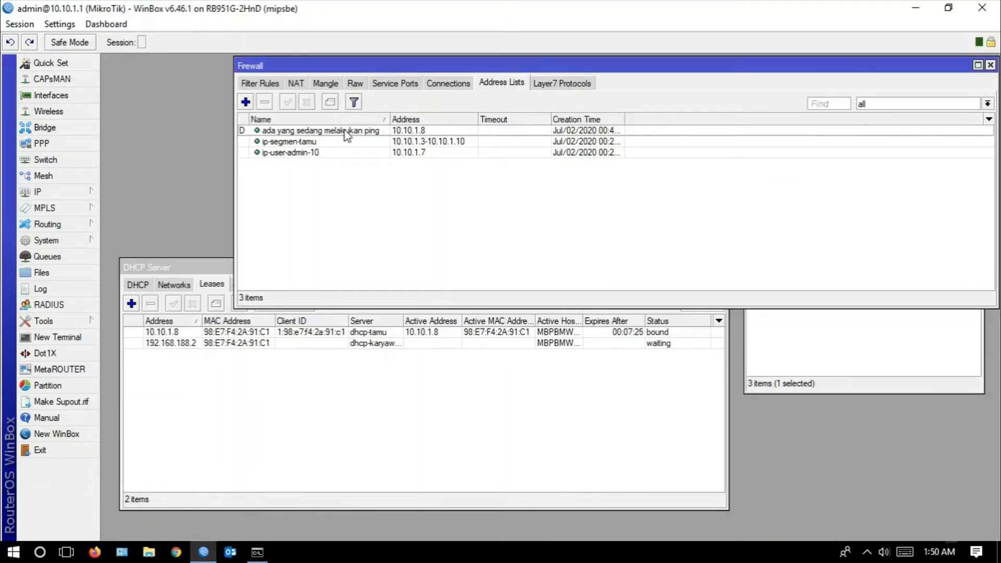
- Start a new filter rule with chain input, protocol 6 (tcp) and incoming interface ether4-tamu
click(255, 86)
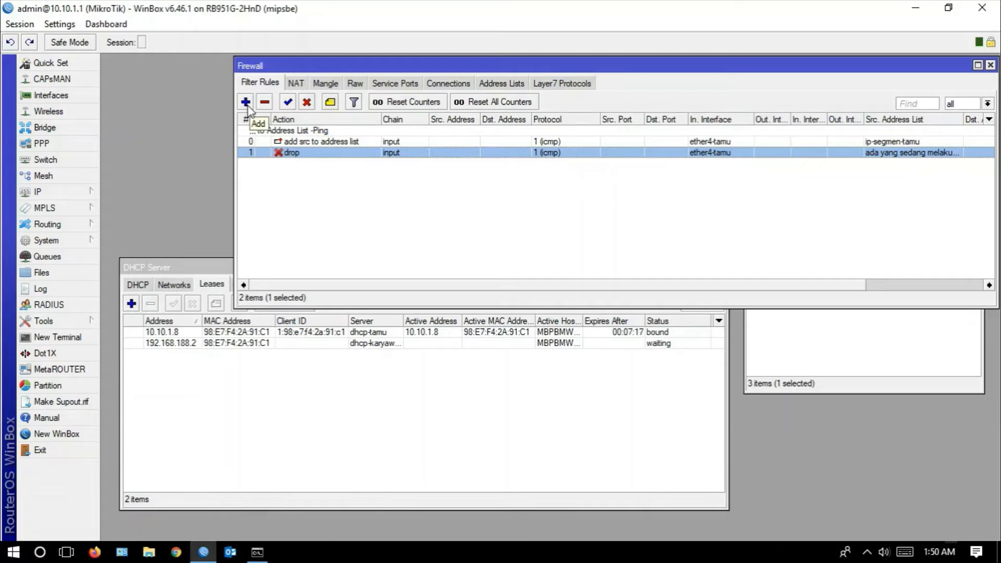
click(246, 103)
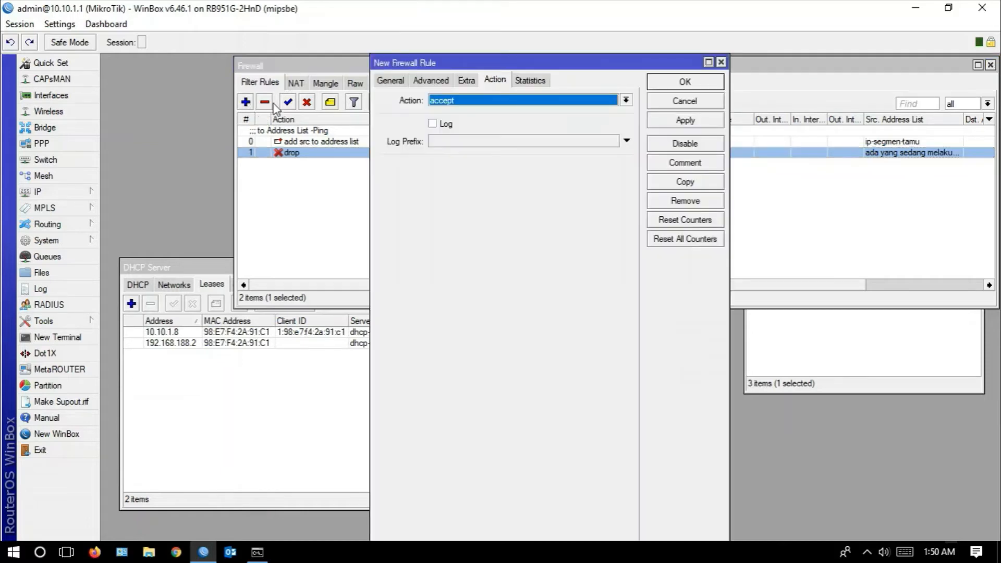
click(390, 81)
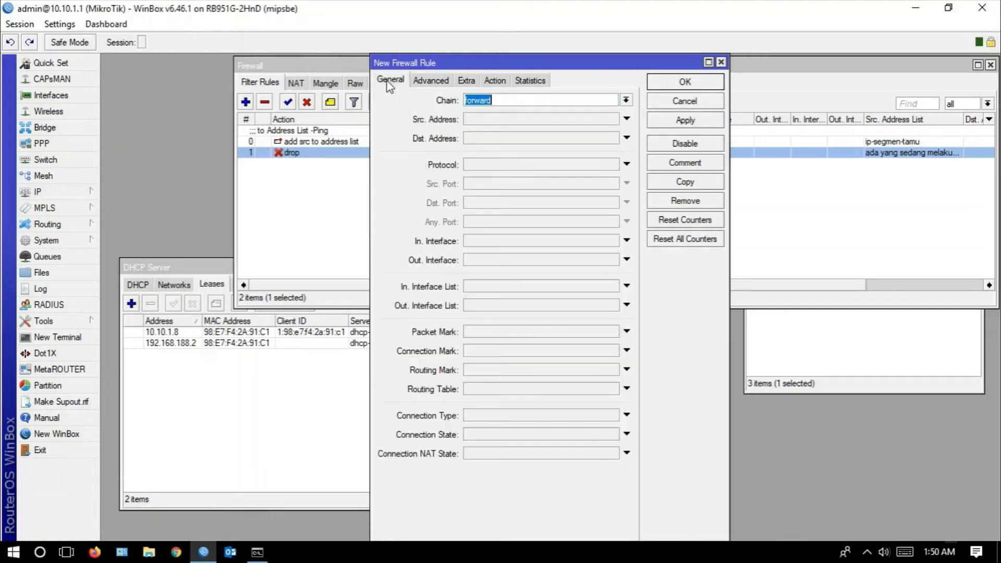
click(626, 100)
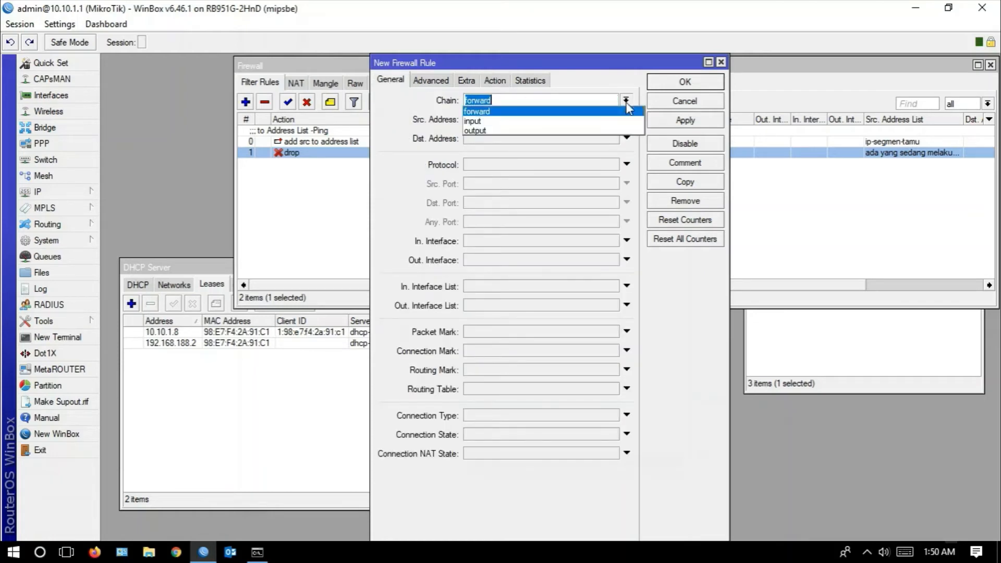
click(473, 121)
click(604, 167)
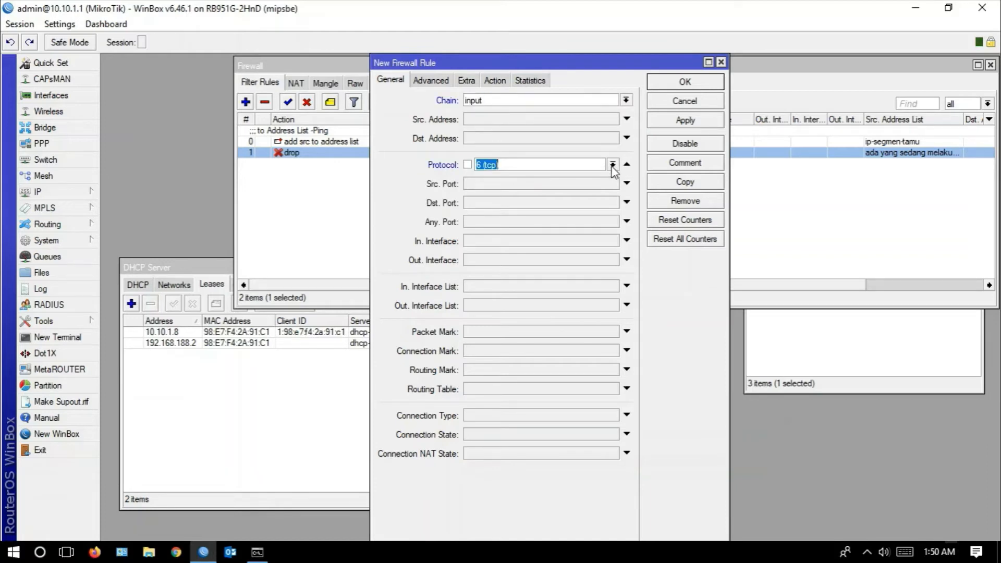
click(613, 165)
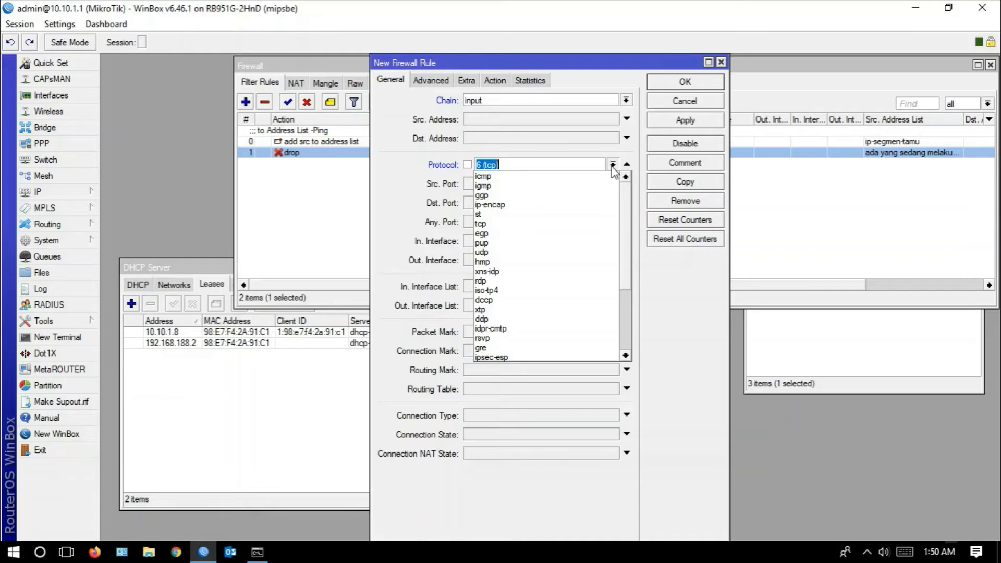
click(549, 165)
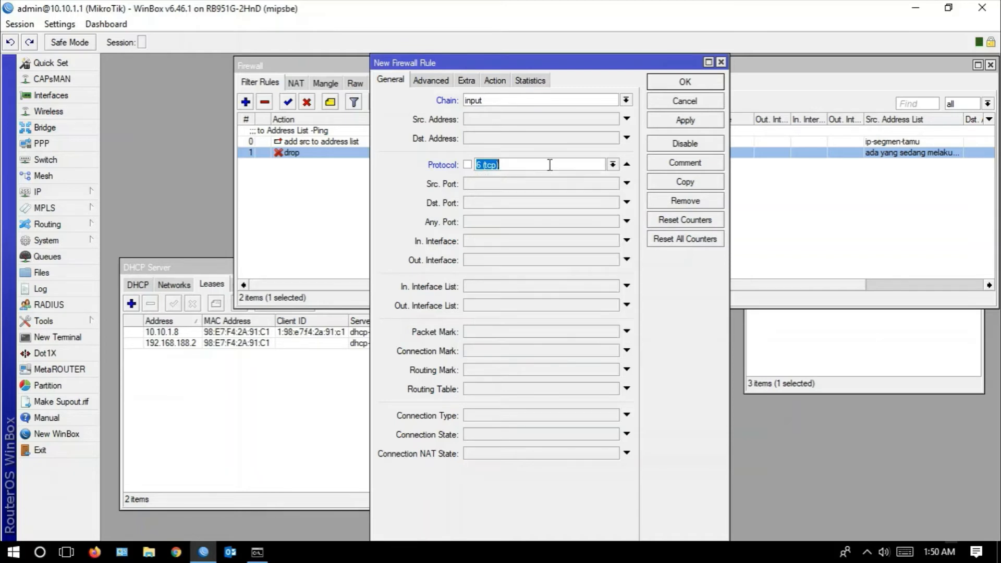
click(503, 243)
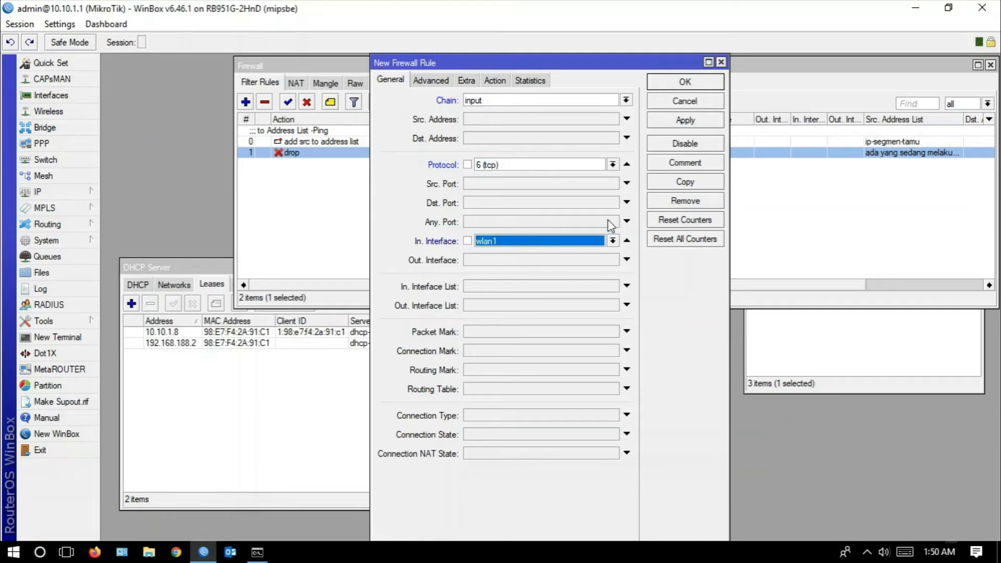
click(613, 241)
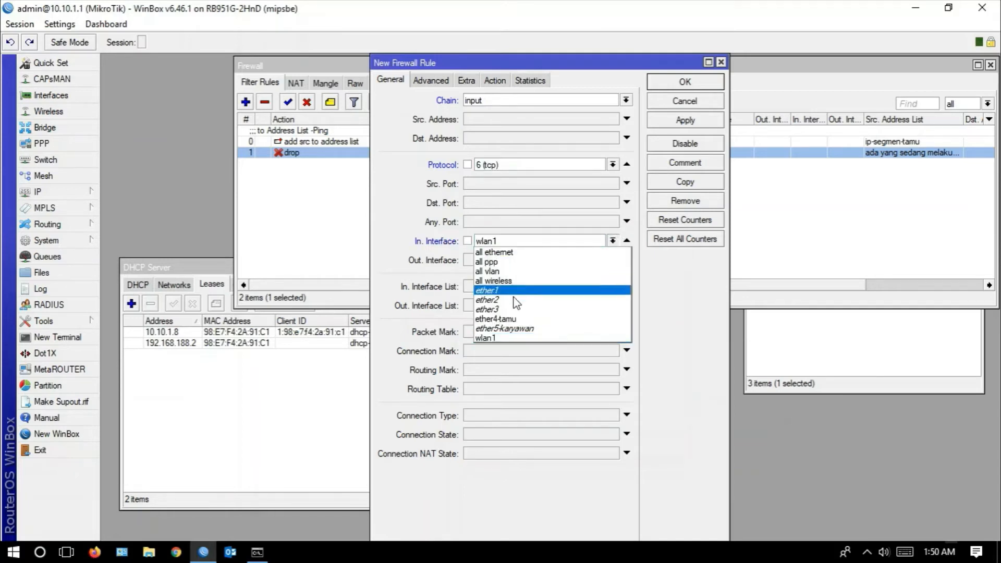
click(507, 320)
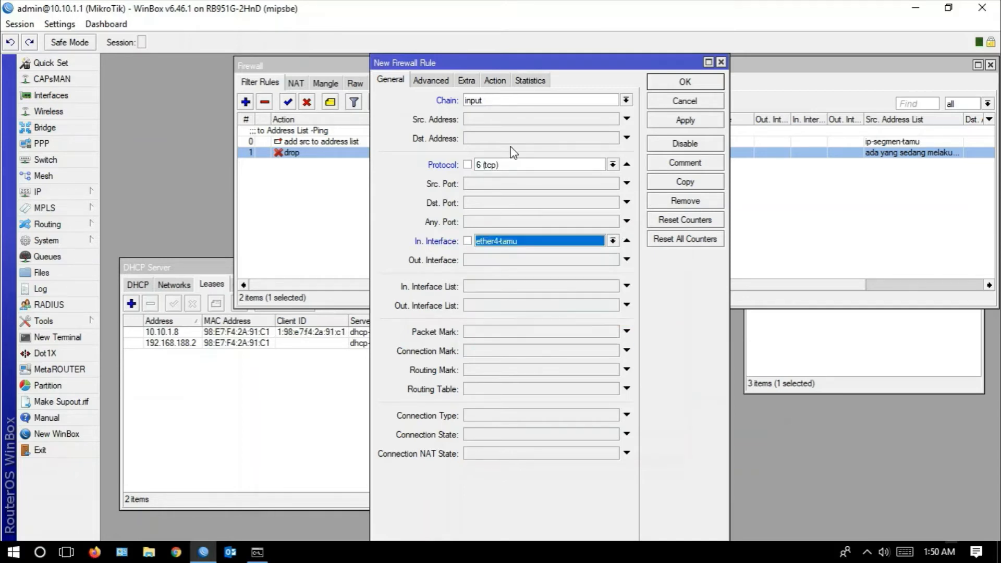
- Set the new rule's source address list to ip-segmen-tamu and apply the rule
click(495, 81)
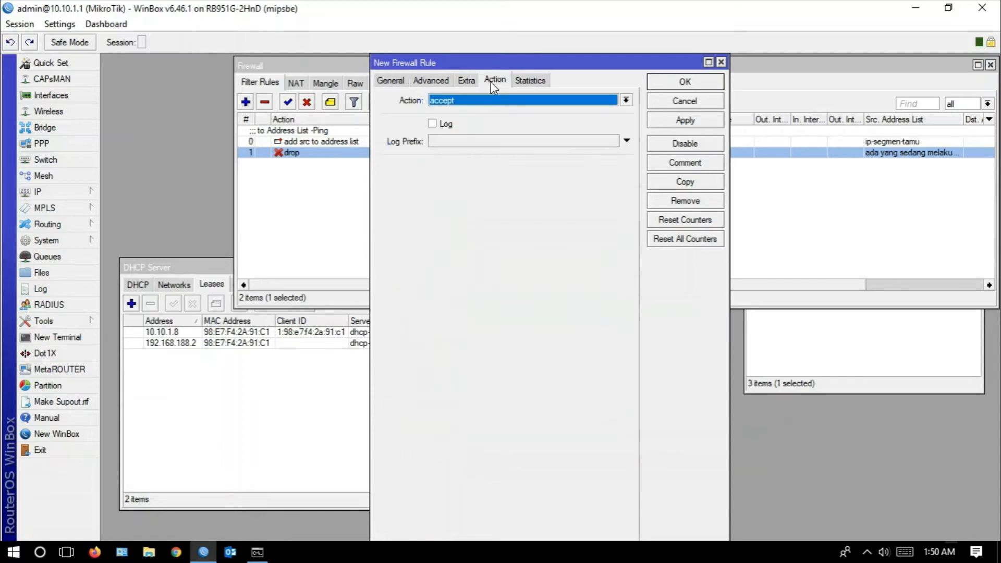
click(435, 81)
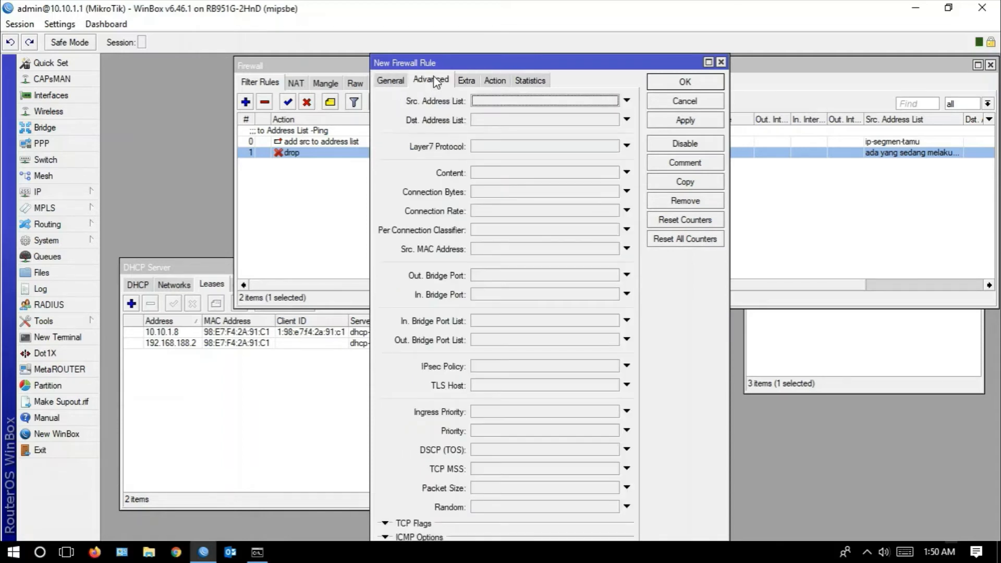
click(497, 103)
click(613, 100)
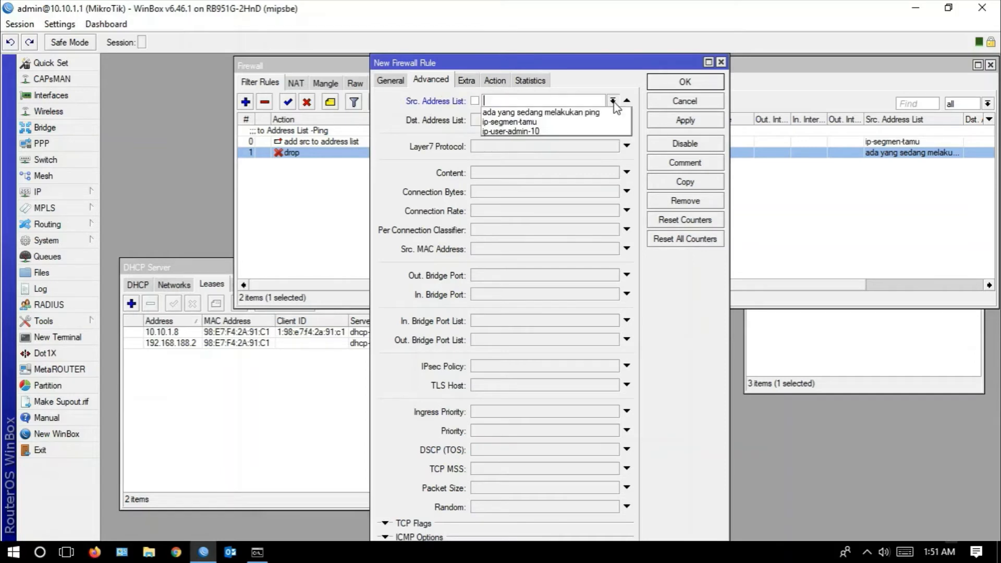
click(566, 122)
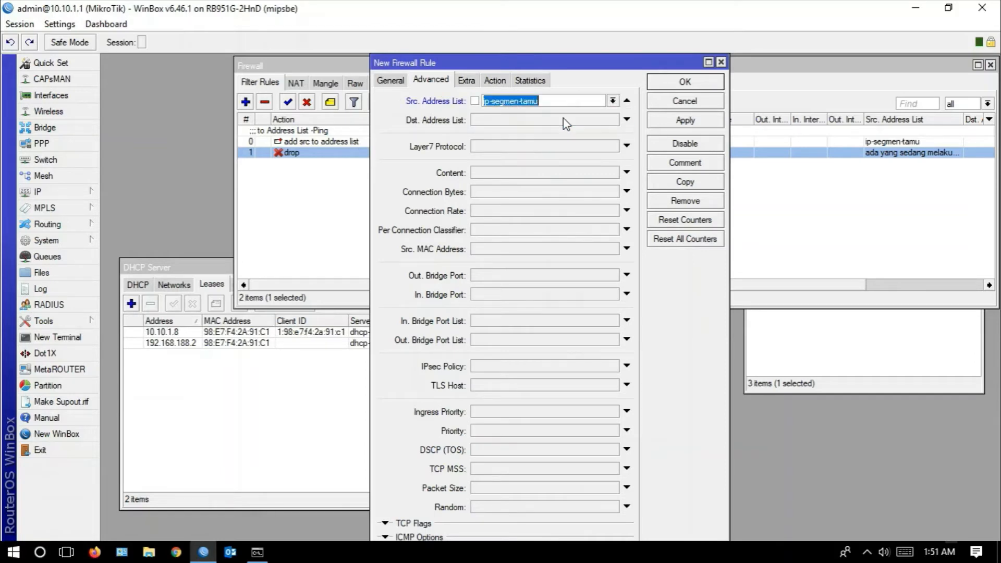
click(662, 124)
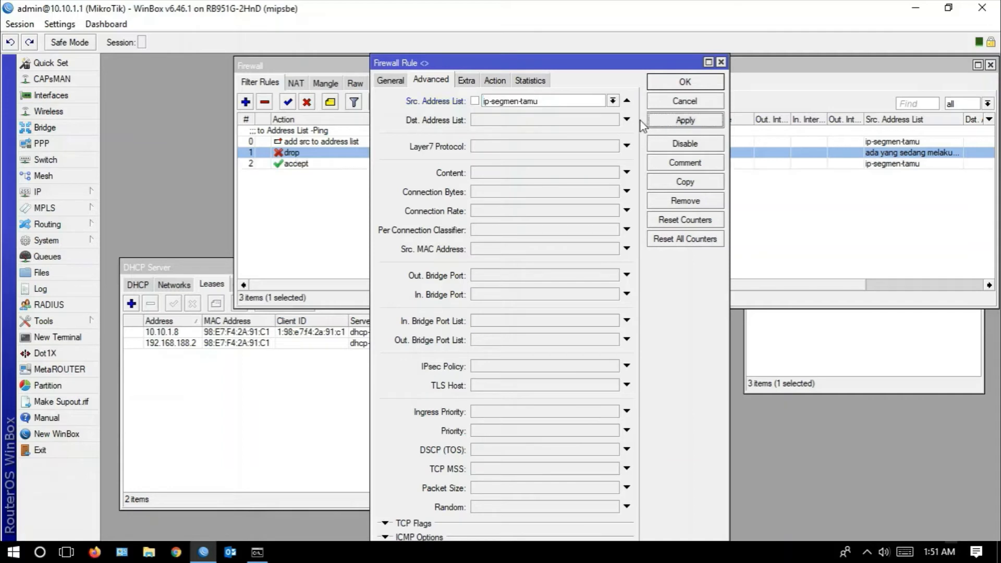
- Set the new tcp rule's action to add src to address list and apply it
click(491, 82)
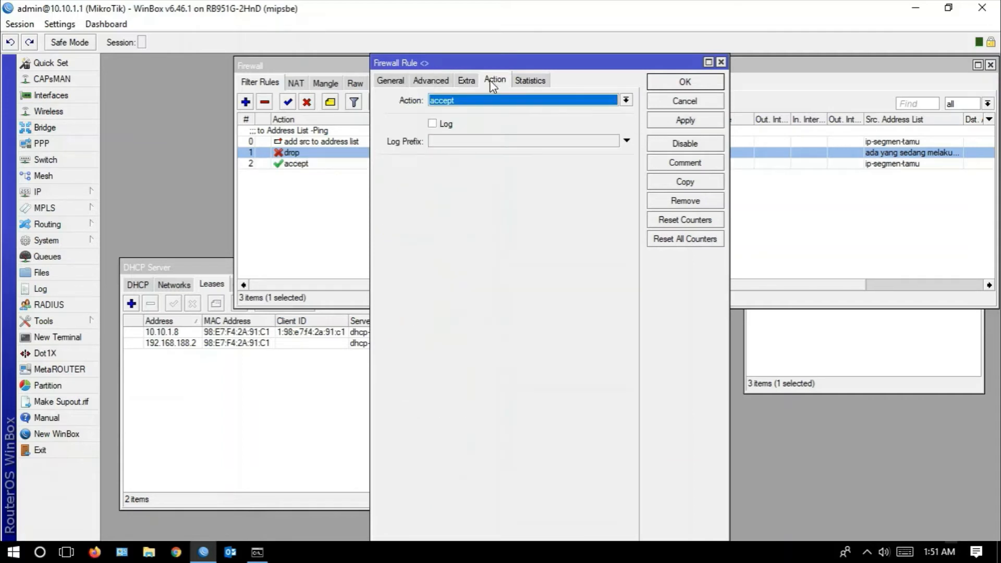
click(470, 102)
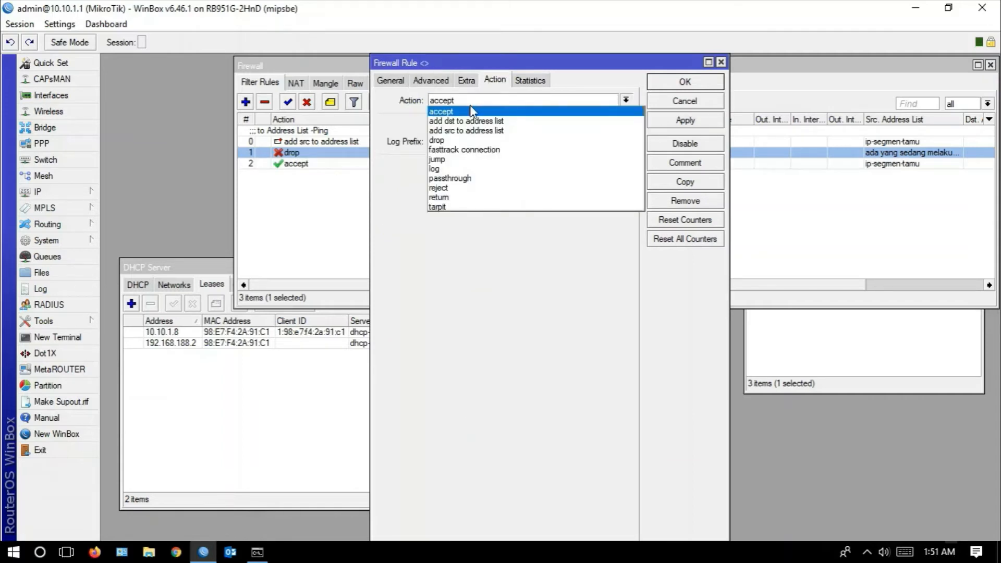
click(483, 135)
click(679, 123)
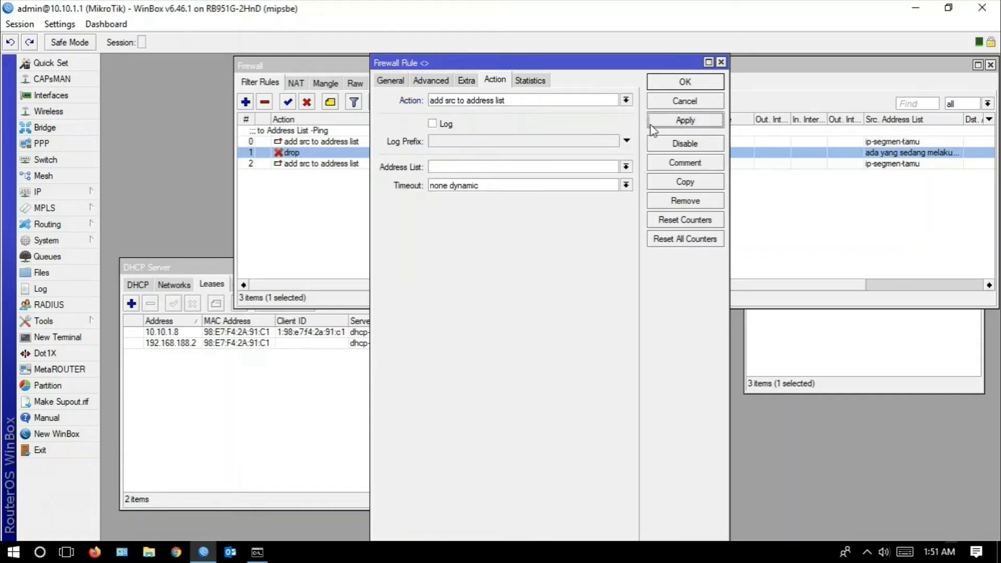
- Set the rule's destination port to 8291, apply it and close the rule
click(398, 84)
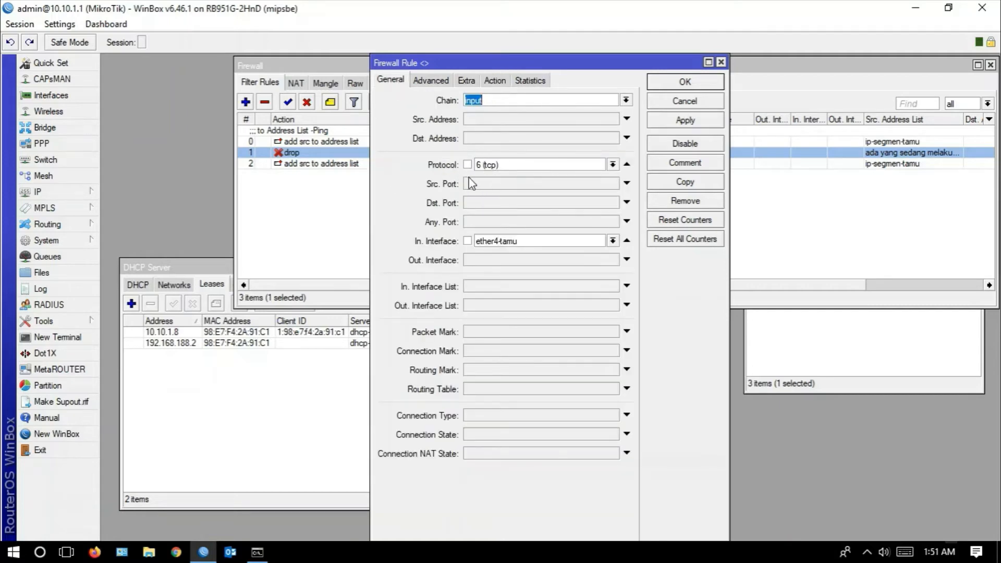
click(491, 203)
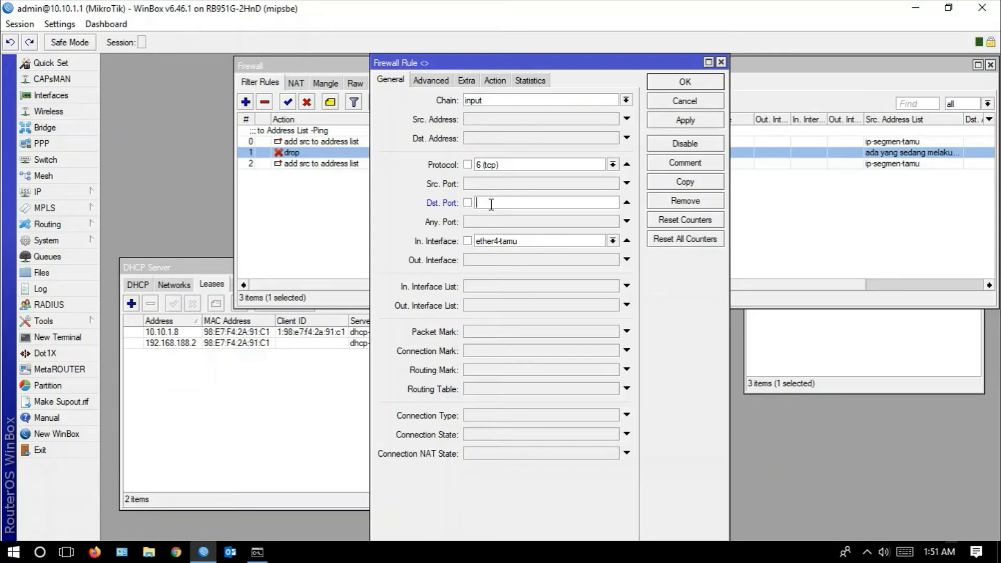
text(8291,22,23)
drag(496, 203, 517, 202)
click(668, 124)
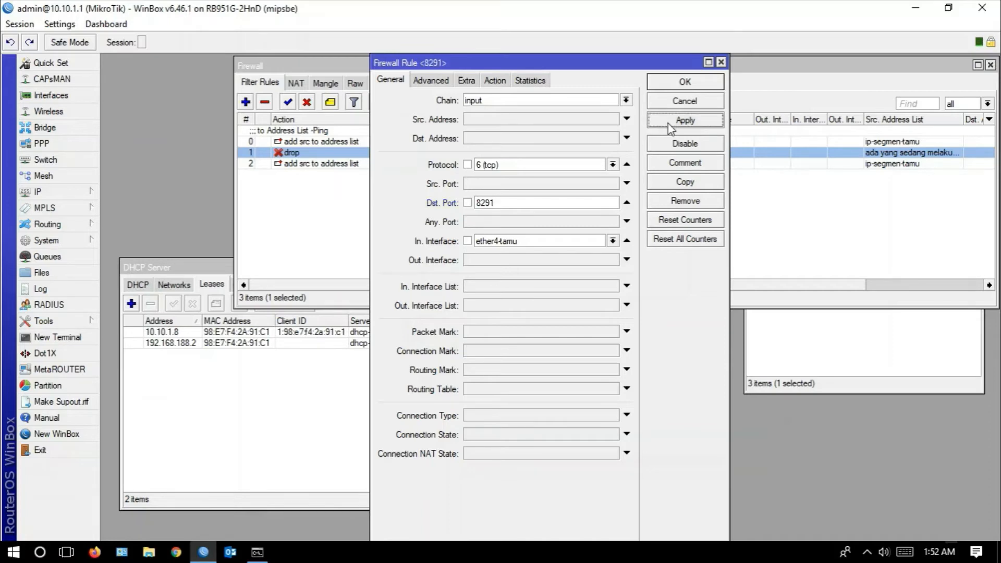
click(685, 85)
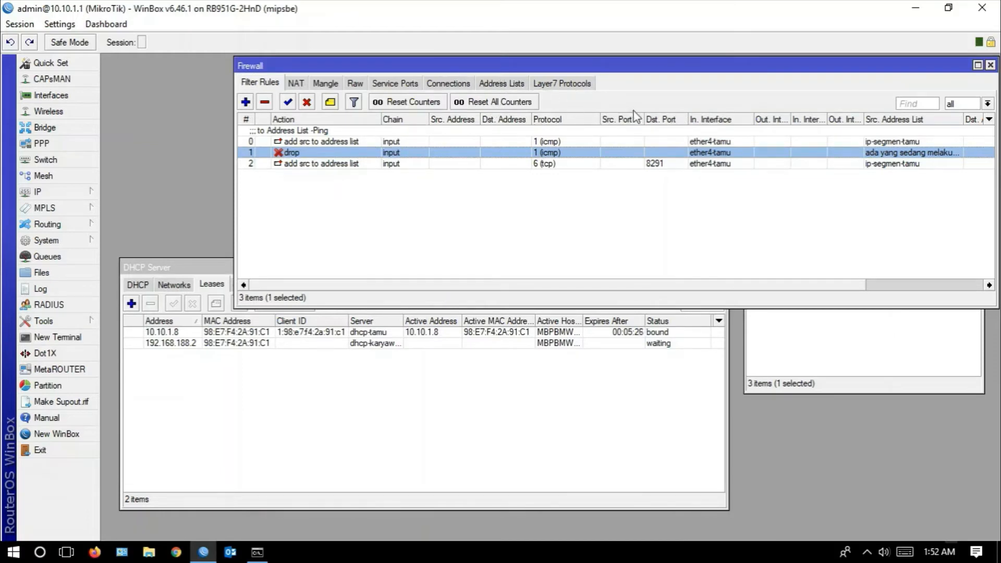
- Display the firewall address lists and try to connect to 10.10.1.1 from a new WinBox session with login ad
click(500, 83)
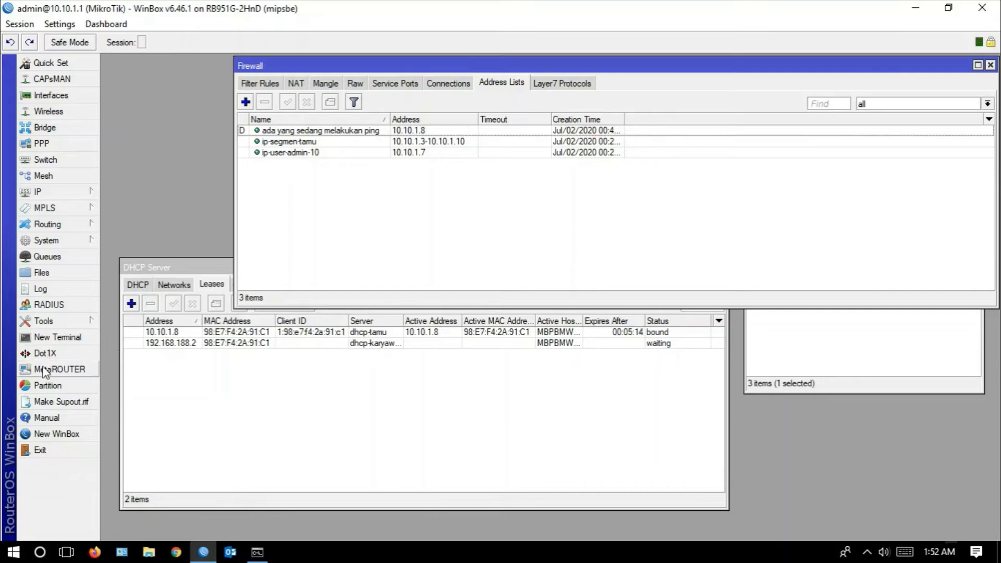
click(73, 435)
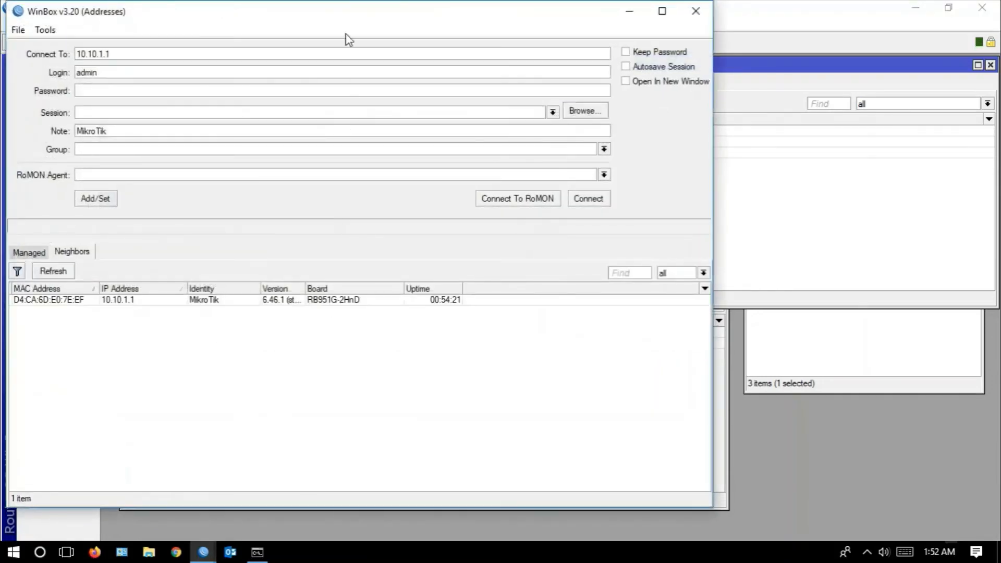
drag(330, 21, 600, 185)
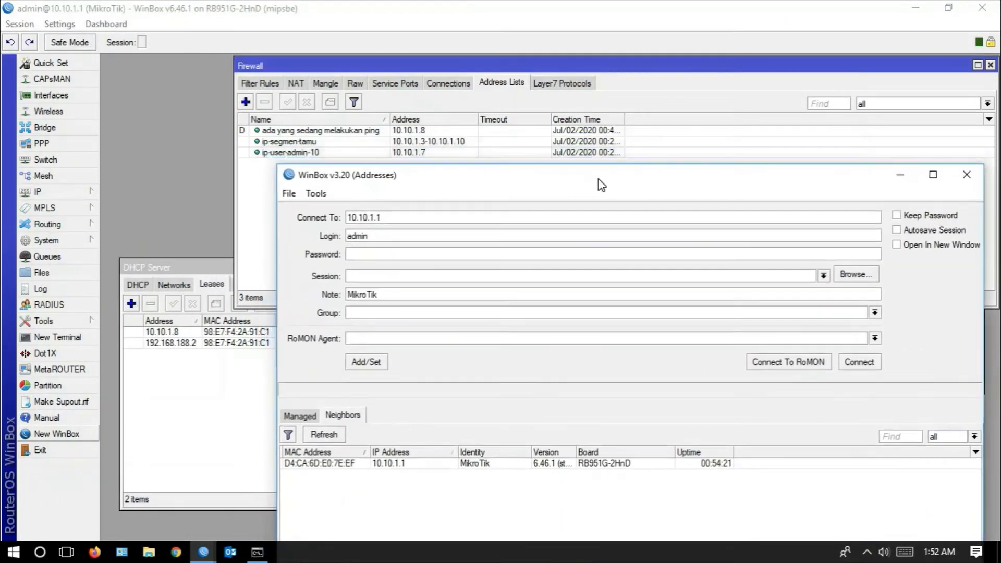
click(374, 239)
key(BackSpace)
key(BackSpace)
key(BackSpace)
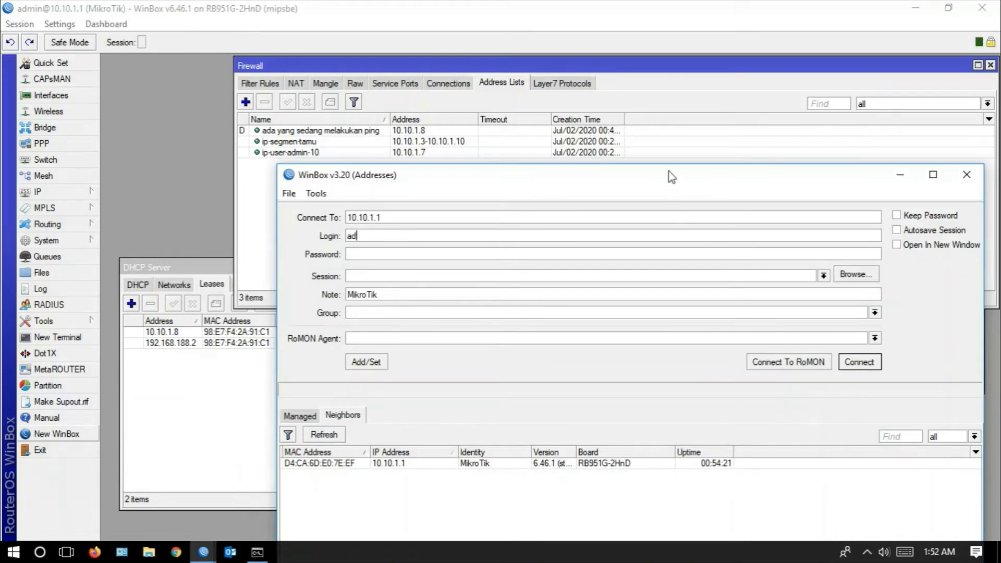
drag(668, 172, 641, 197)
click(830, 389)
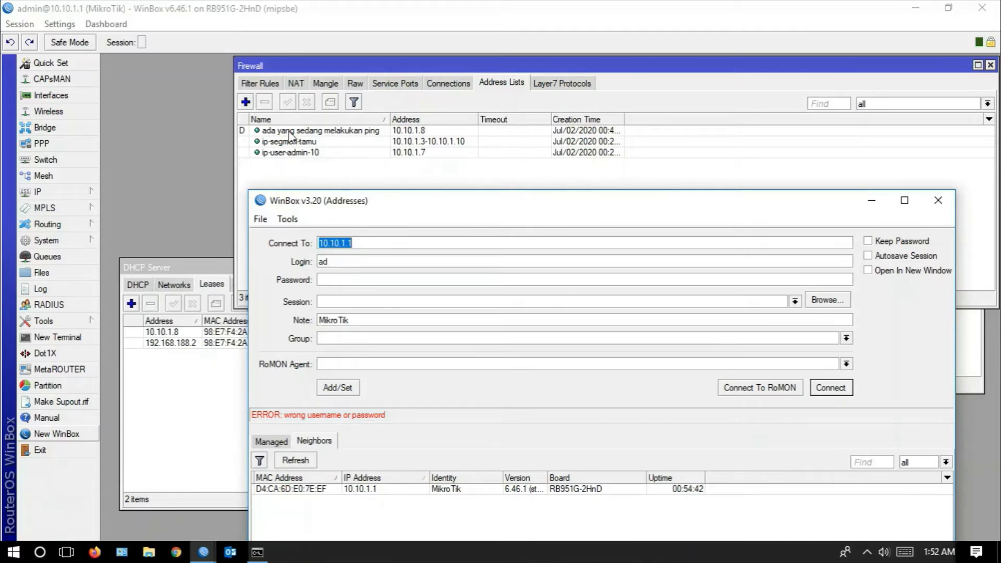
- Return to the router session, reopen the tcp port 8291 filter rule and check its general settings, source address list and action
click(259, 91)
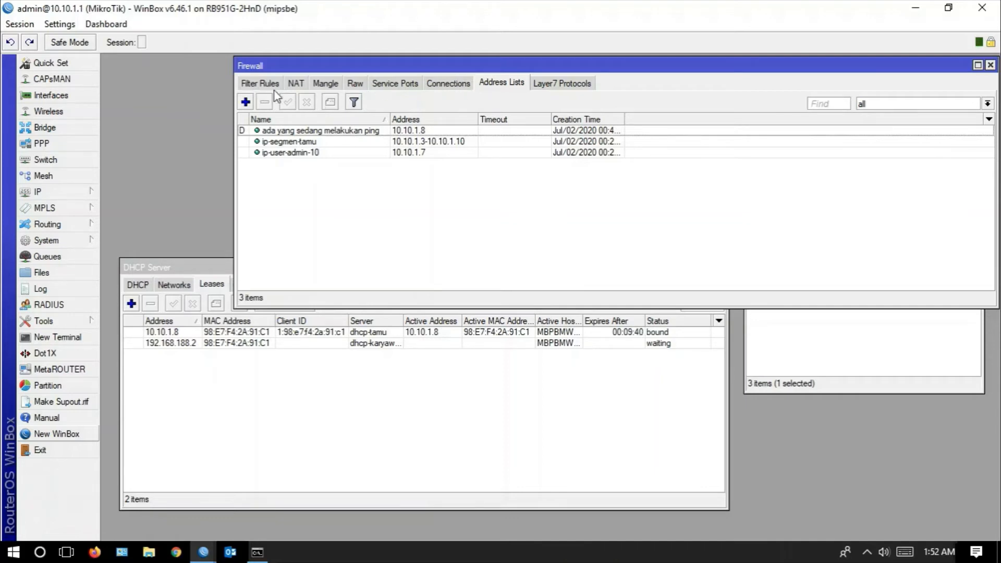
mouse_move(203, 552)
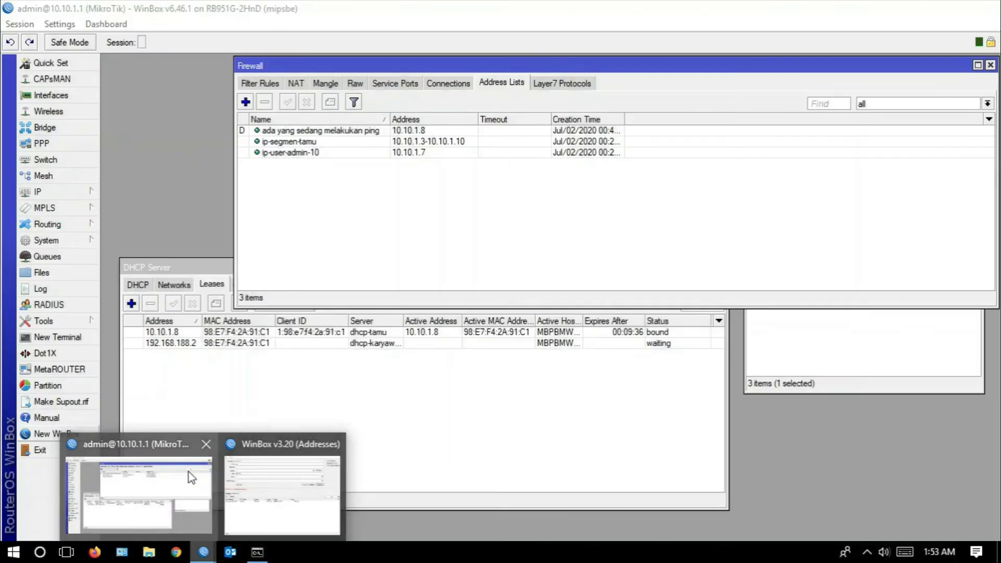
click(253, 84)
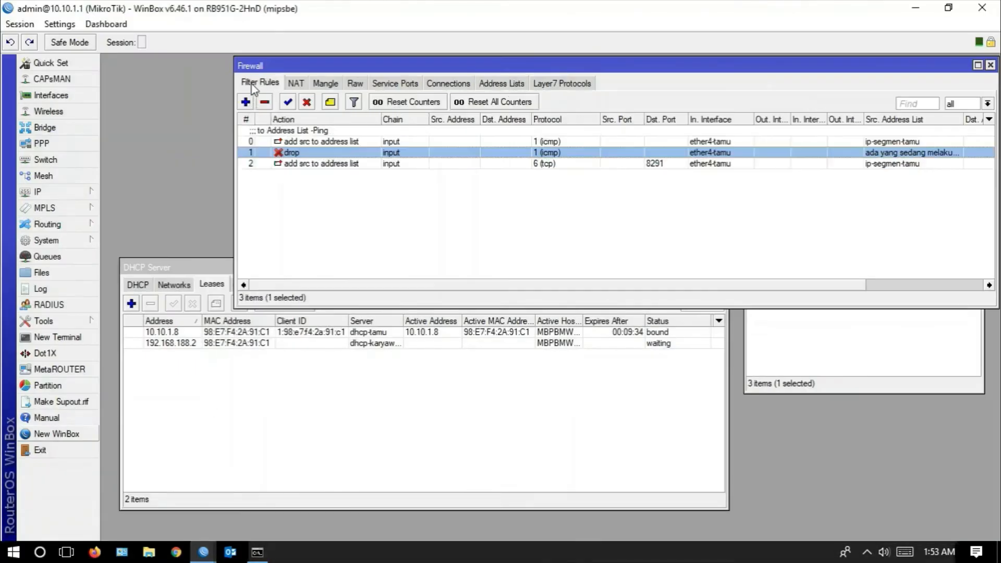
click(323, 165)
double_click(323, 164)
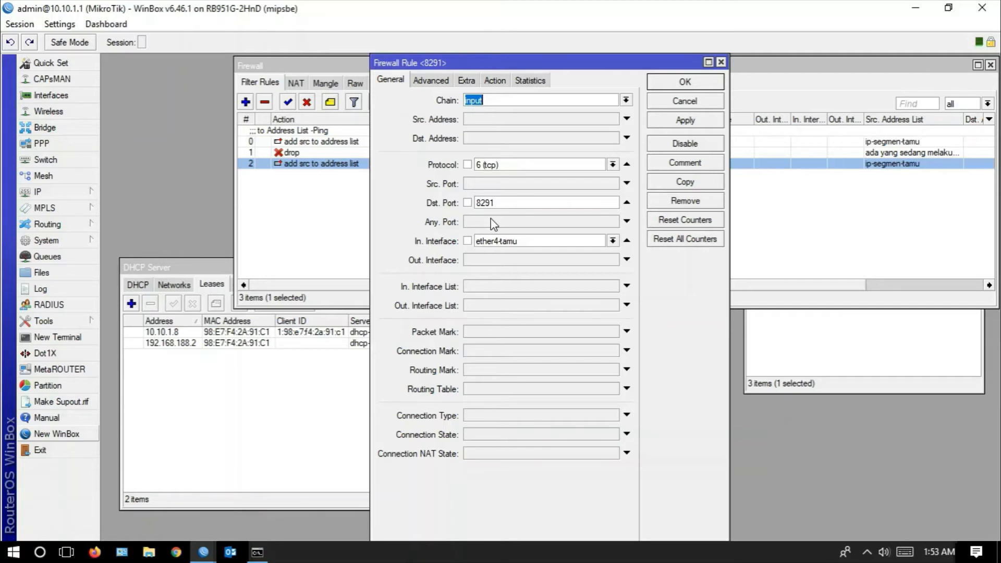
click(429, 82)
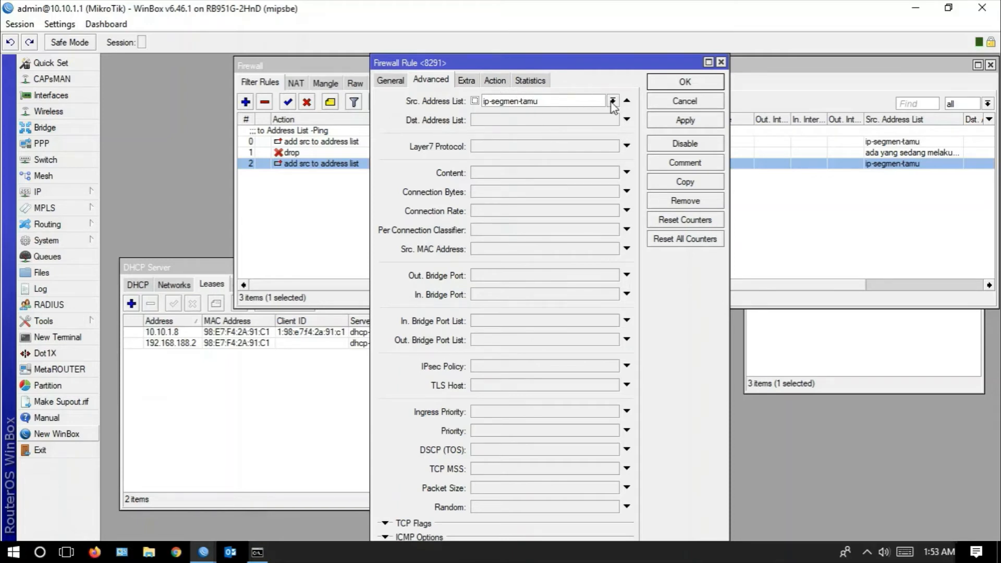
click(504, 81)
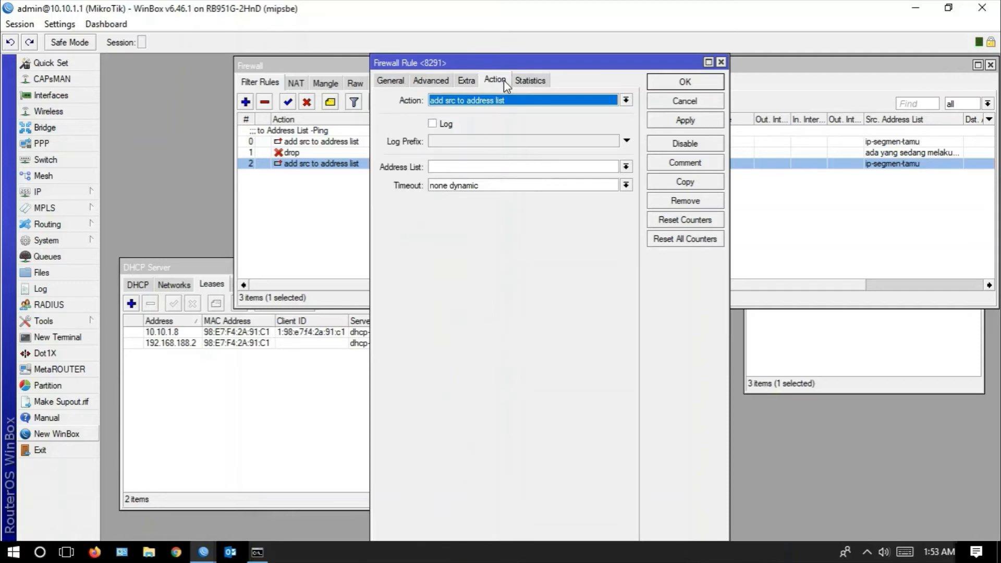
- Set the rule's target address list to "ada yang mencoba akses router nih", apply it and close the rule
click(446, 167)
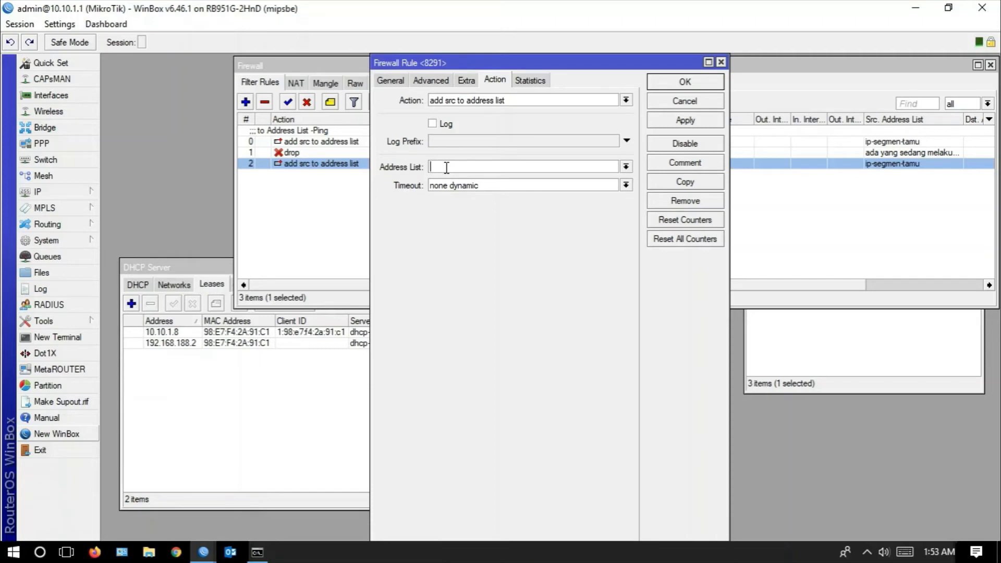
text(ada yang mencoba akses router nih)
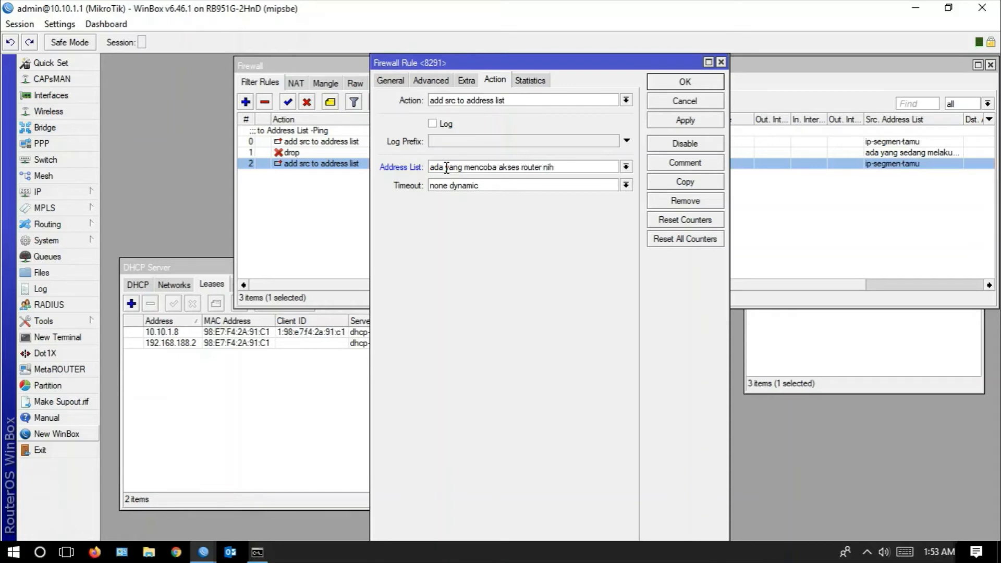
click(677, 124)
click(665, 84)
- Widen the Name column in the firewall address lists and remove the "ada yang mencoba akses router nih" entry
click(521, 84)
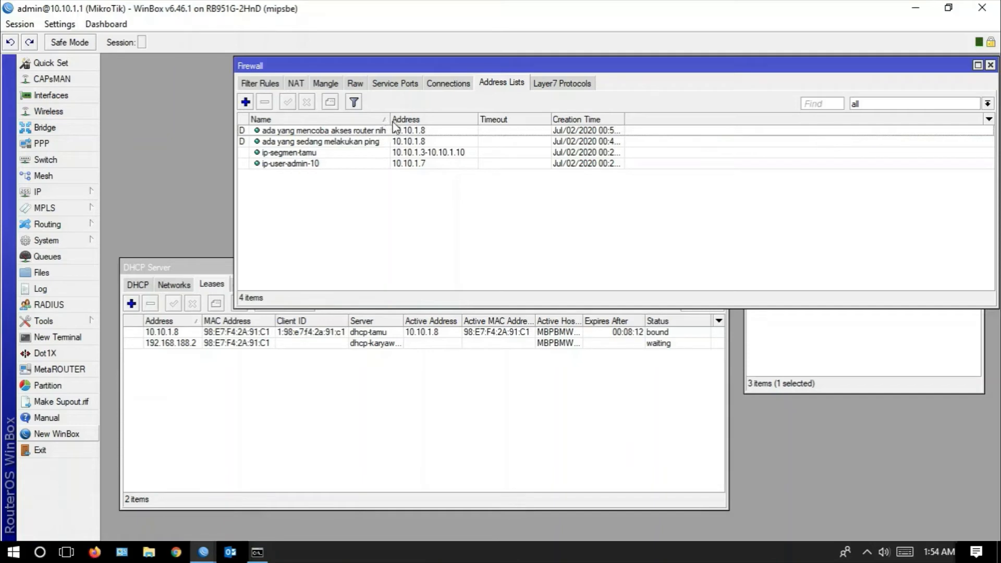
drag(390, 117, 435, 116)
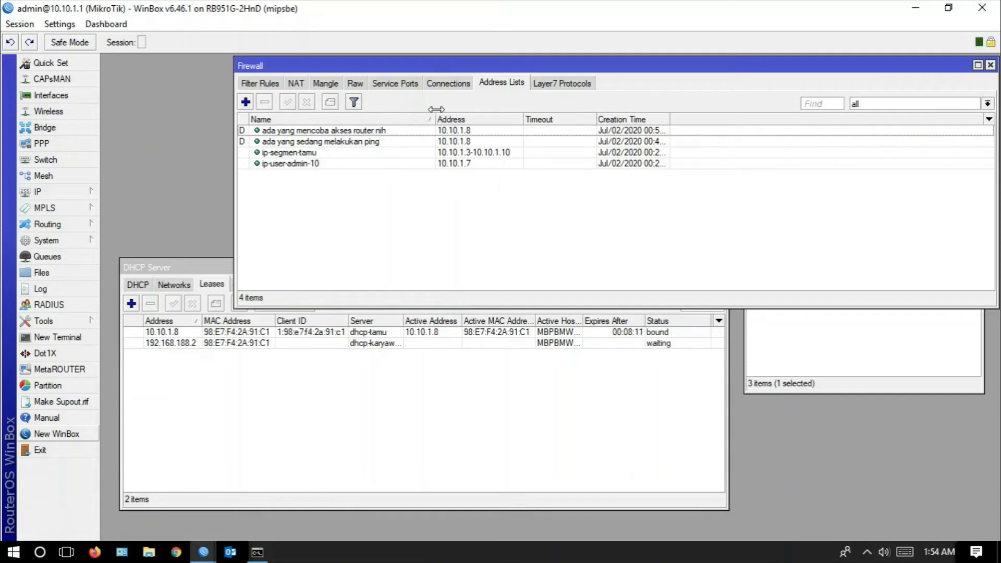
click(346, 131)
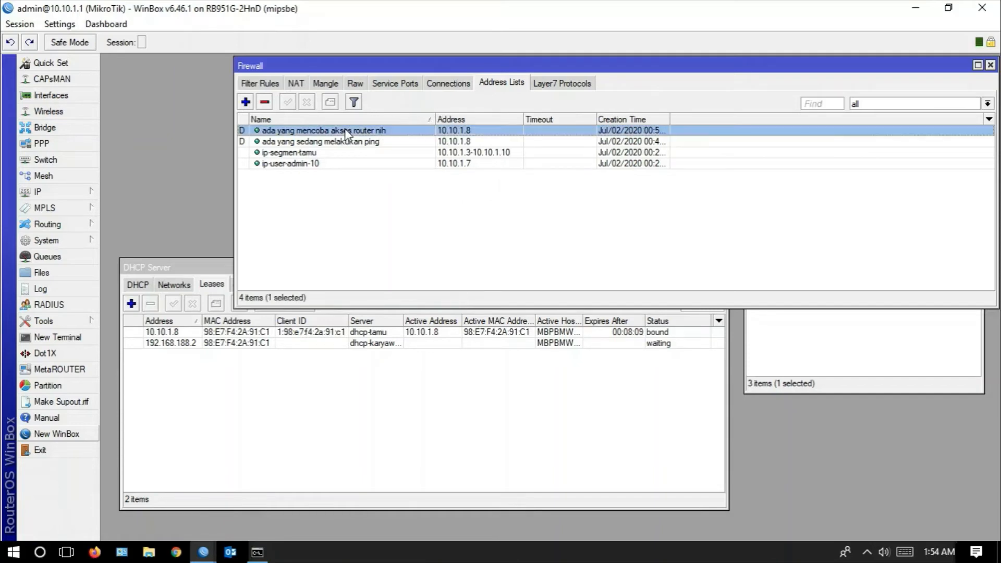
click(265, 102)
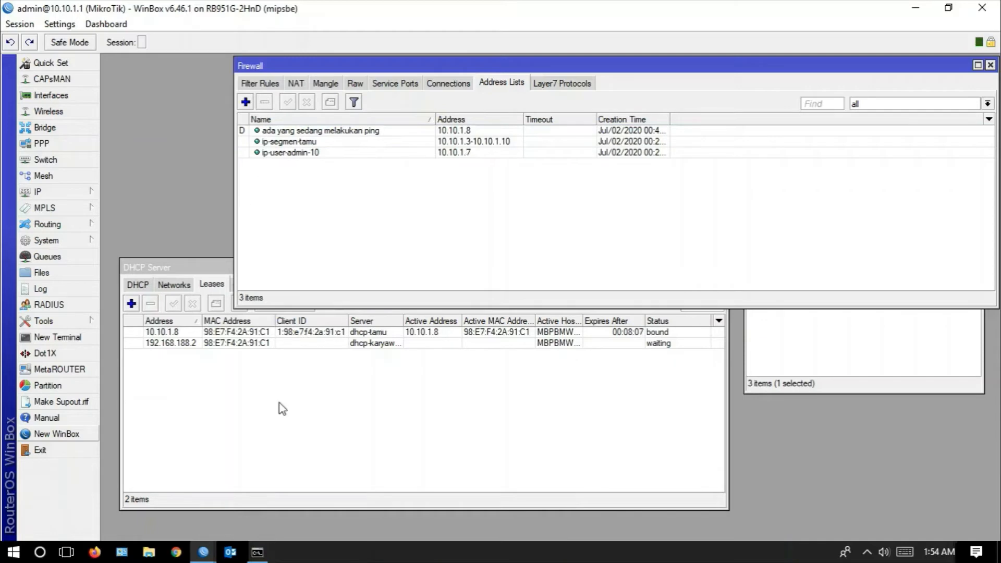
- Replace the old WinBox login window with a new one and arrange it beside the Firewall window's address lists
click(201, 552)
mouse_move(334, 457)
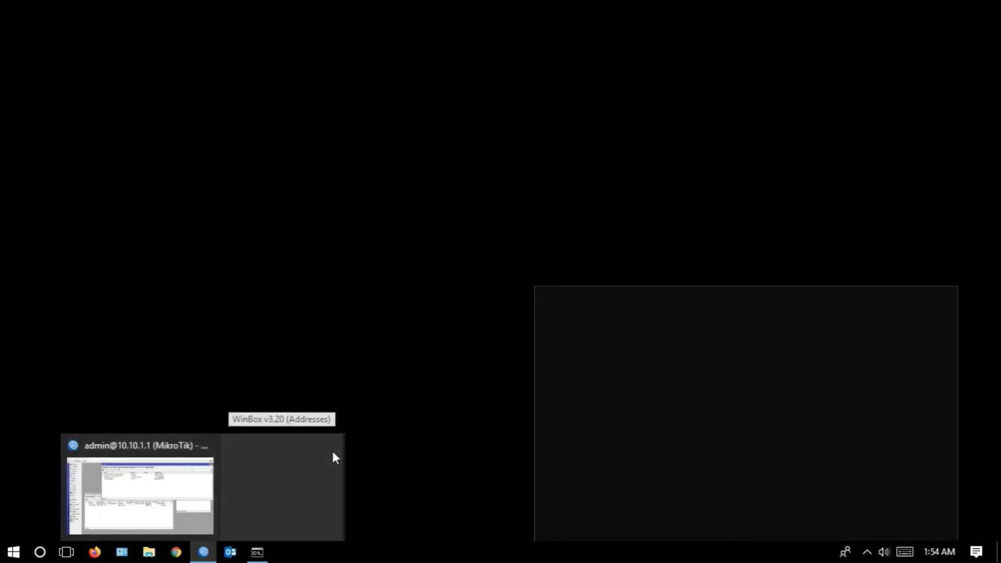
click(59, 437)
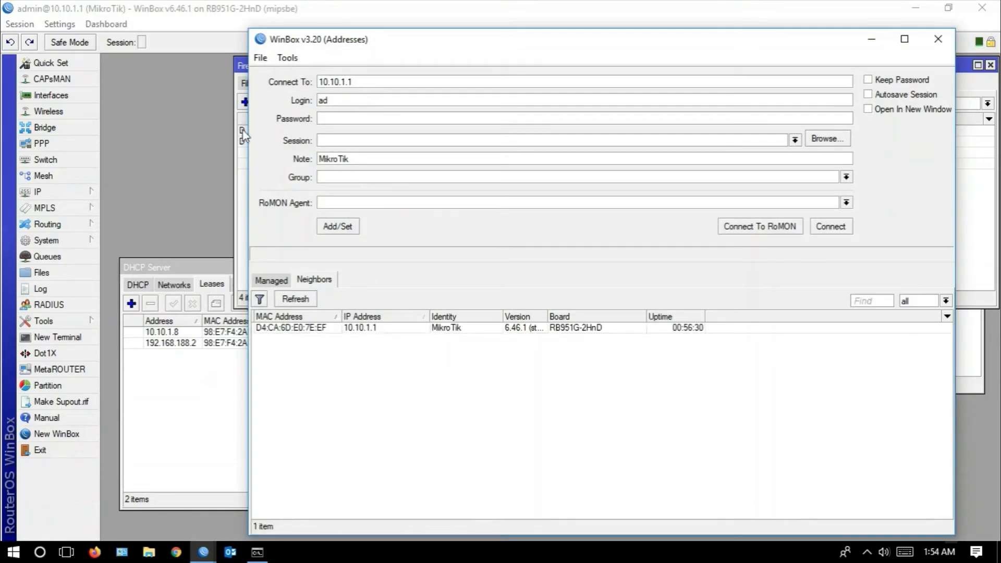
drag(364, 40, 460, 78)
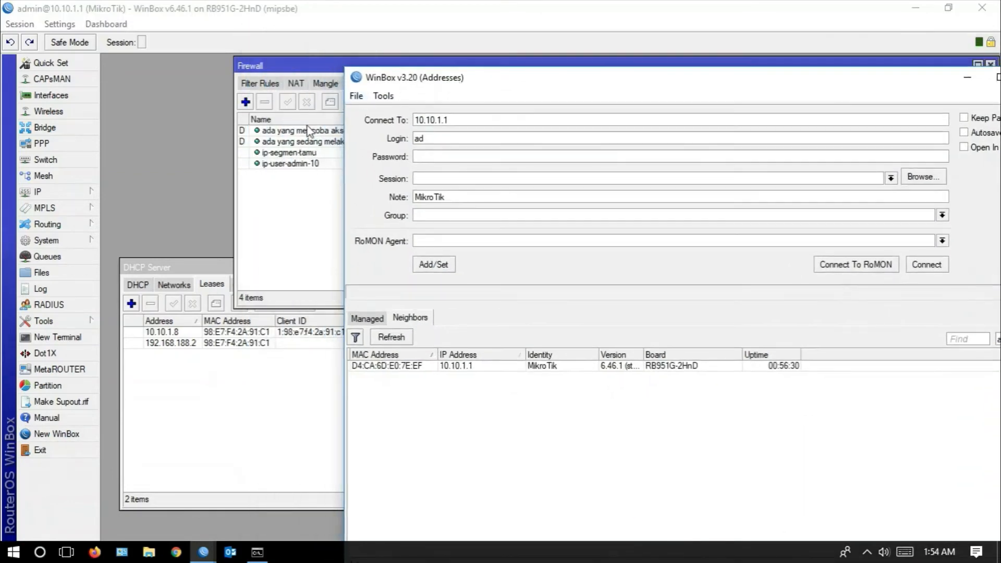
click(292, 65)
drag(292, 65, 216, 79)
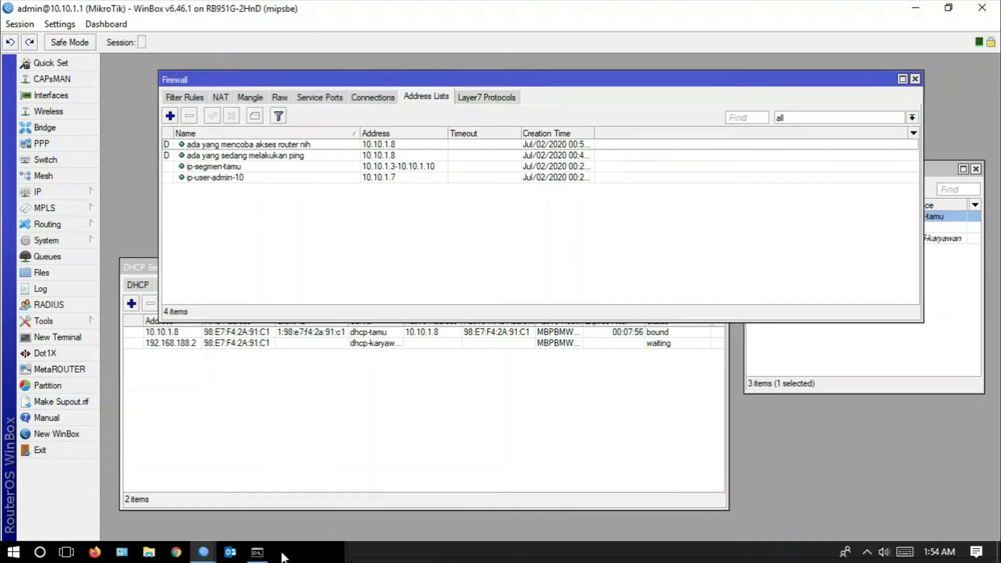
mouse_move(203, 551)
click(278, 514)
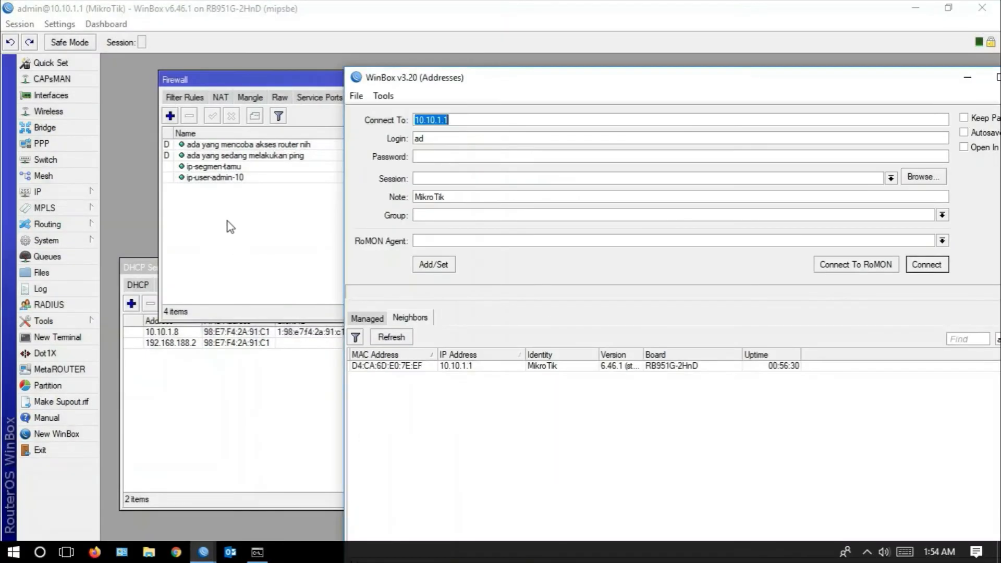
- Remove the "ada yang mencoba akses router nih" entry again and open another WinBox login window
click(243, 147)
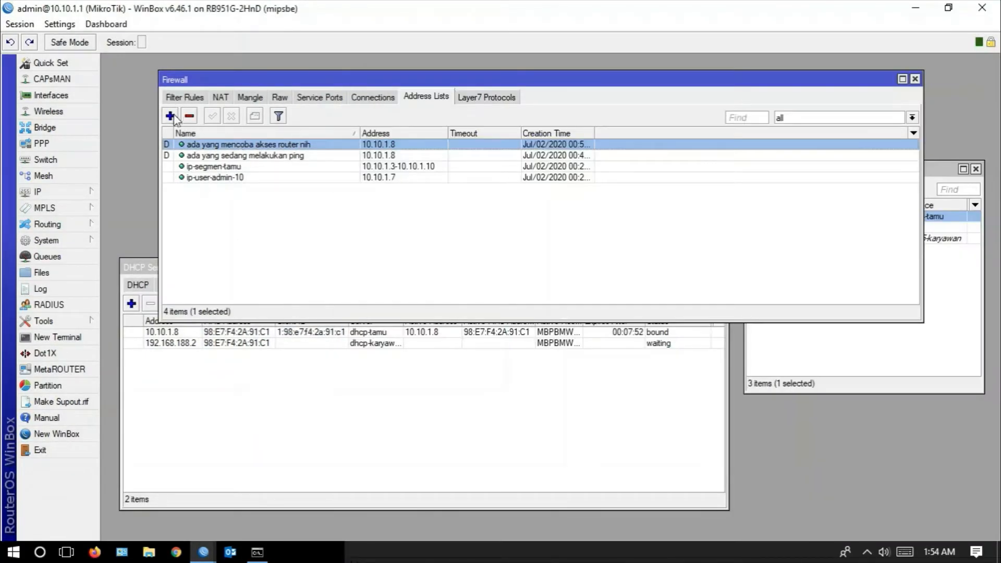
click(189, 116)
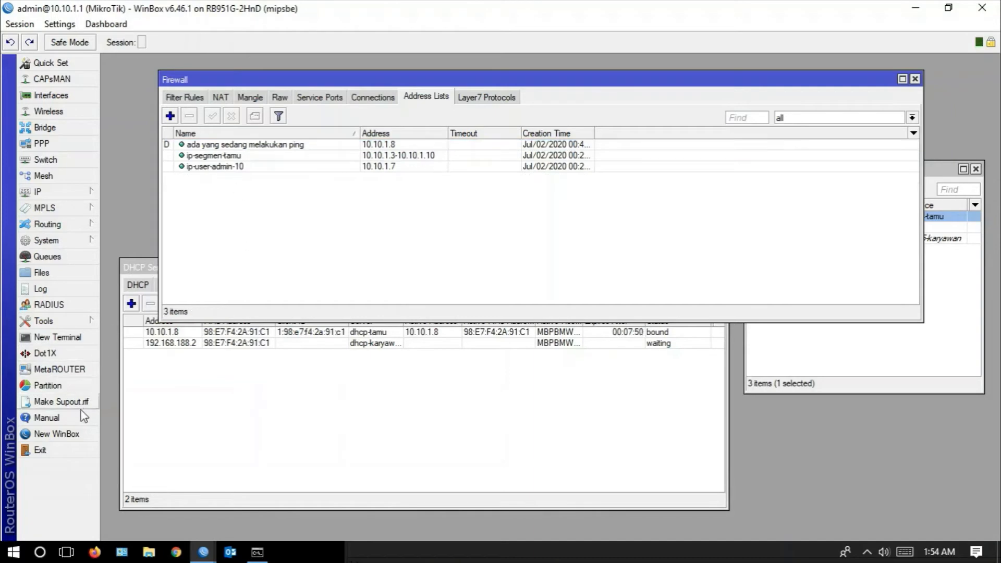
click(73, 434)
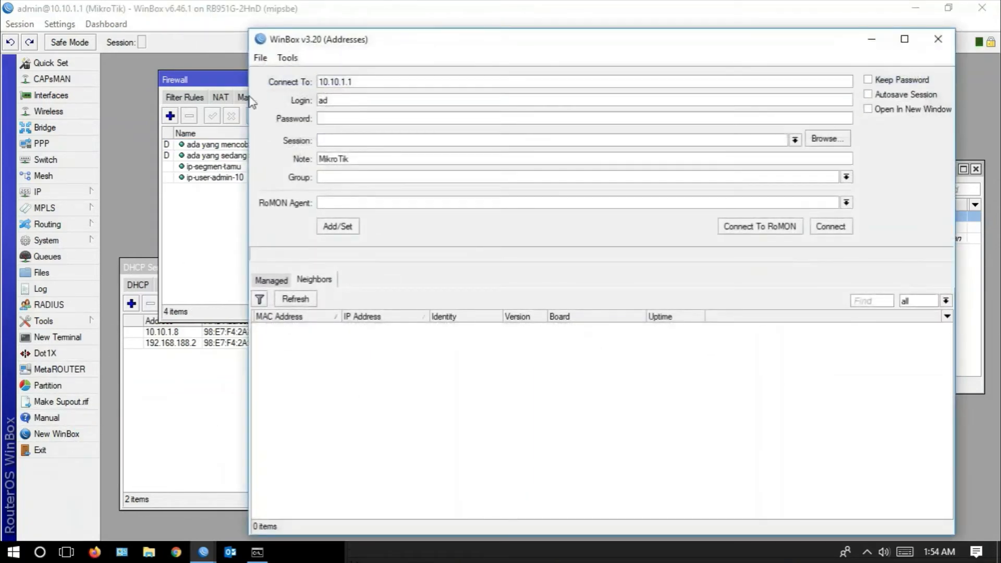
- Select the "ada yang mencoba akses router nih" entry, close one of the duplicate WinBox login windows and bring the other forward
click(240, 145)
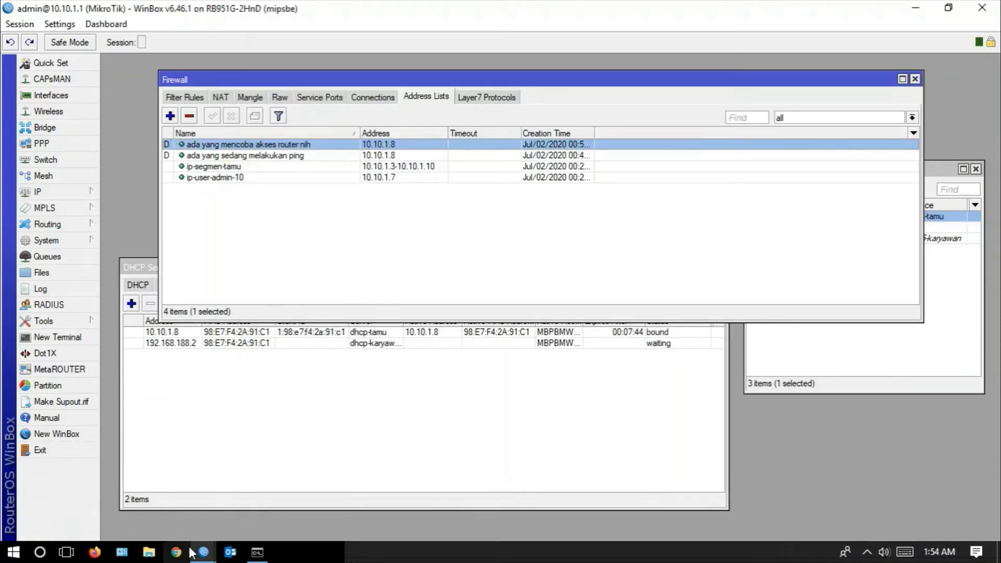
click(212, 544)
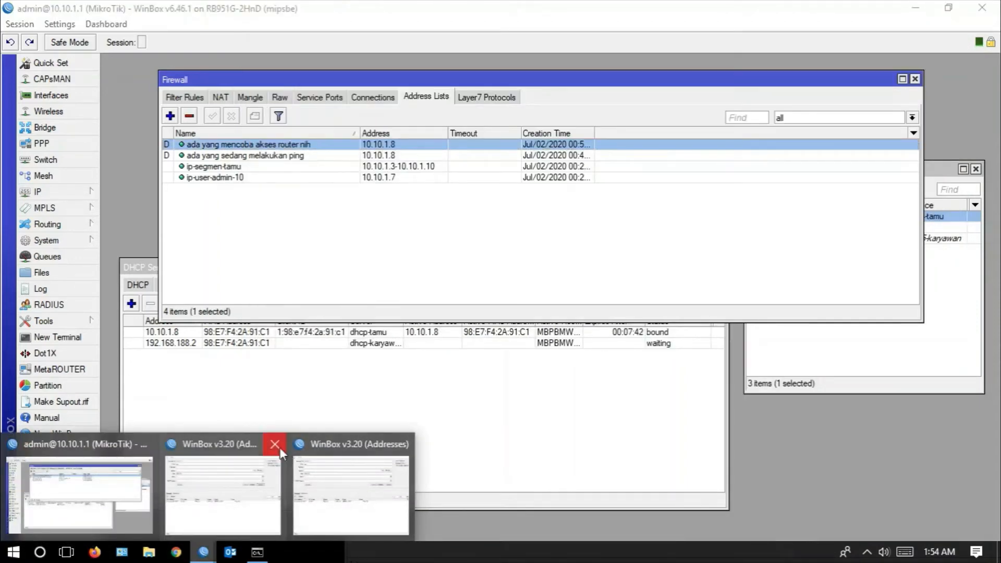
click(273, 447)
click(276, 477)
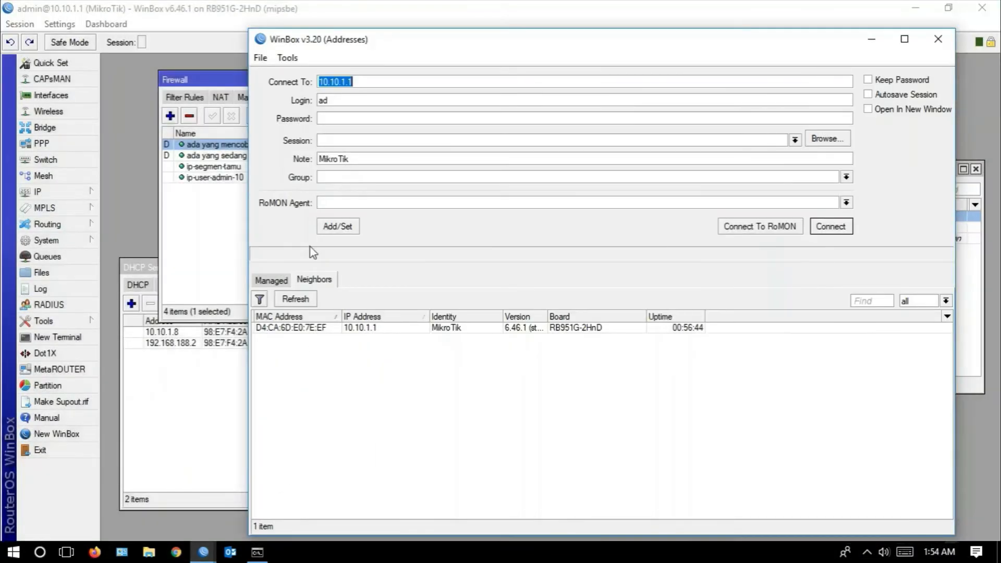
- Test guest access by connecting to 10.10.1.1 with the login admin and no password, and close the newly opened session
click(334, 101)
text(admin)
click(522, 119)
mouse_move(400, 47)
mouse_down()
mouse_move(459, 45)
mouse_move(413, 48)
mouse_up()
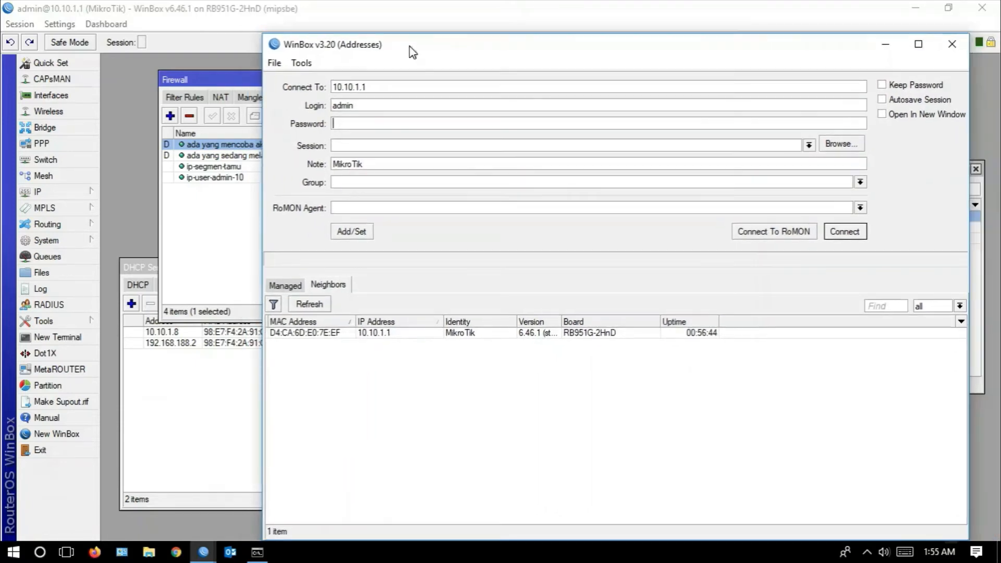
click(843, 237)
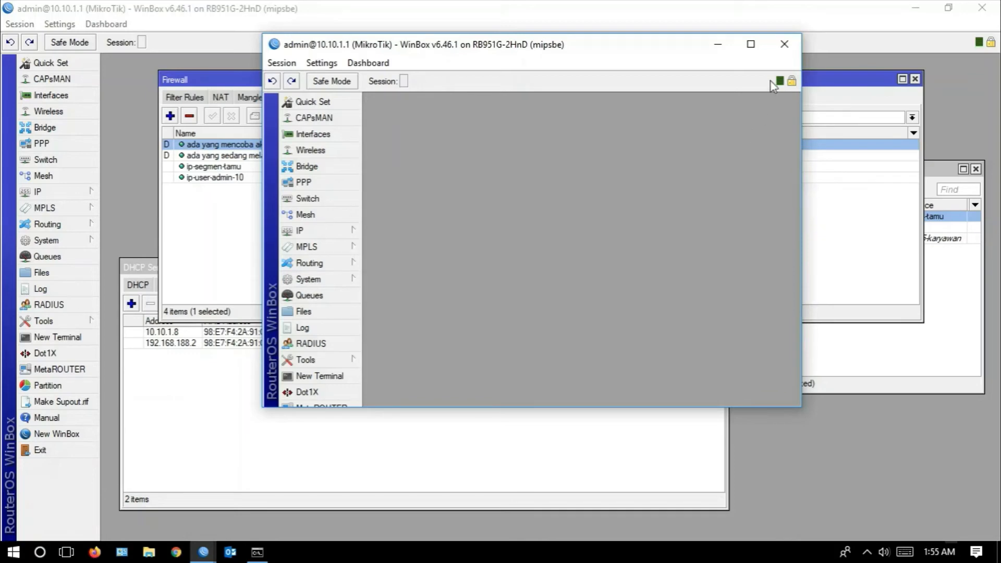
click(780, 53)
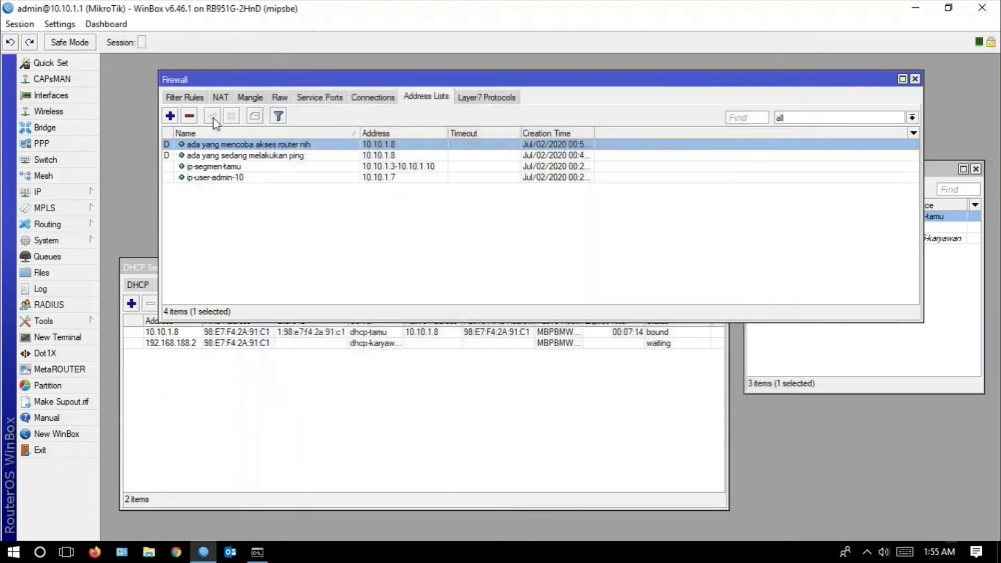
- Add a new firewall filter rule using the input chain and the tcp protocol
click(194, 99)
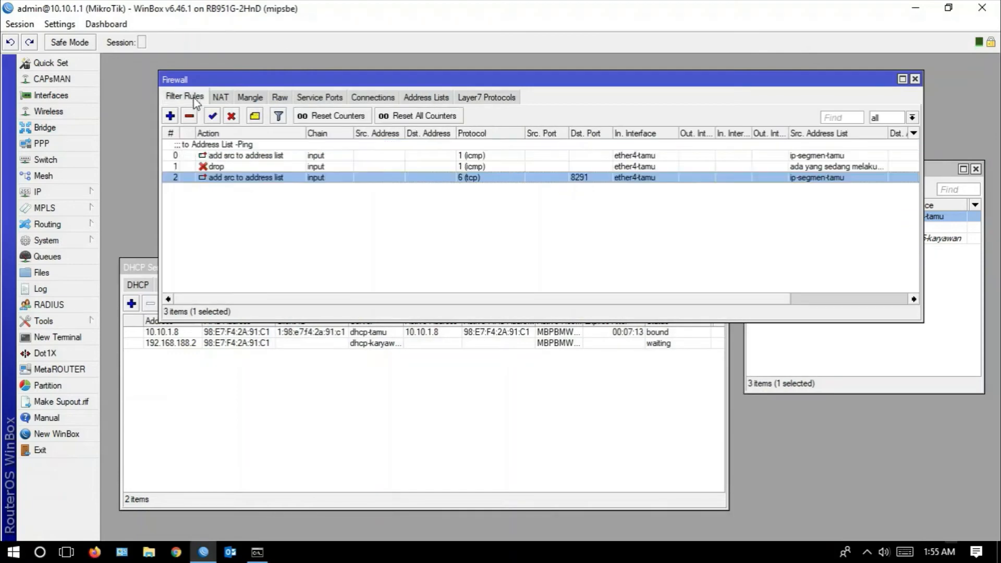
click(170, 115)
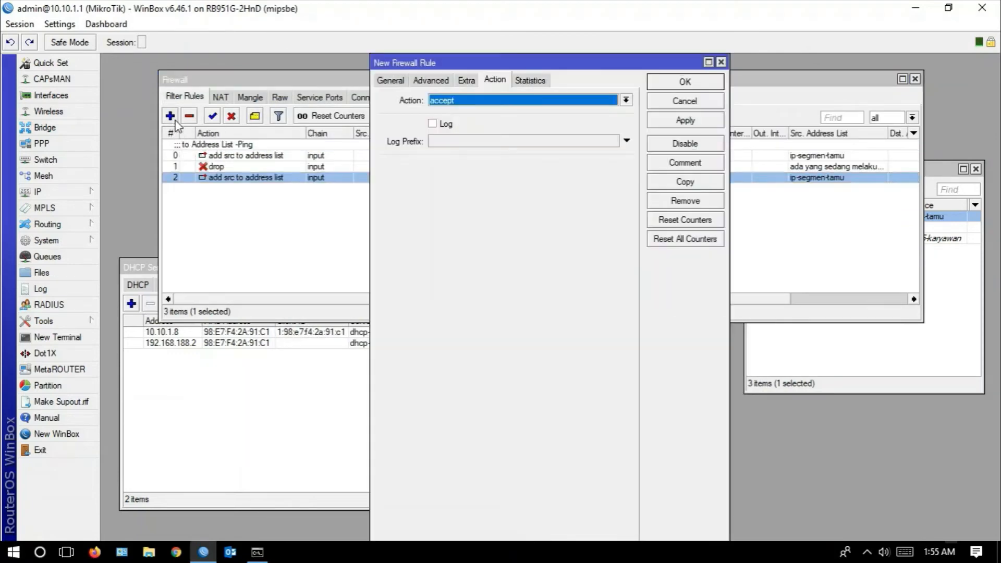
click(391, 80)
click(626, 100)
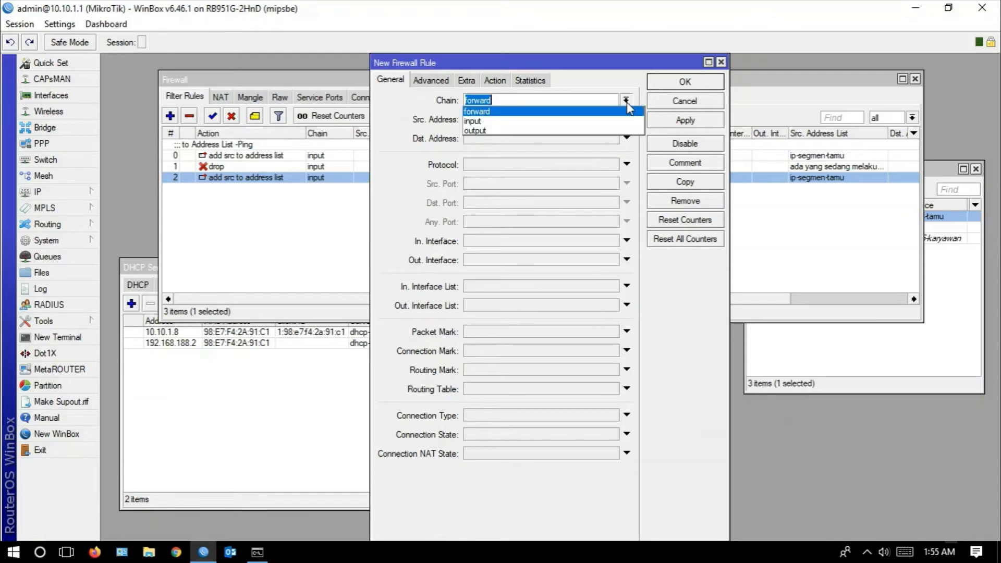
click(538, 124)
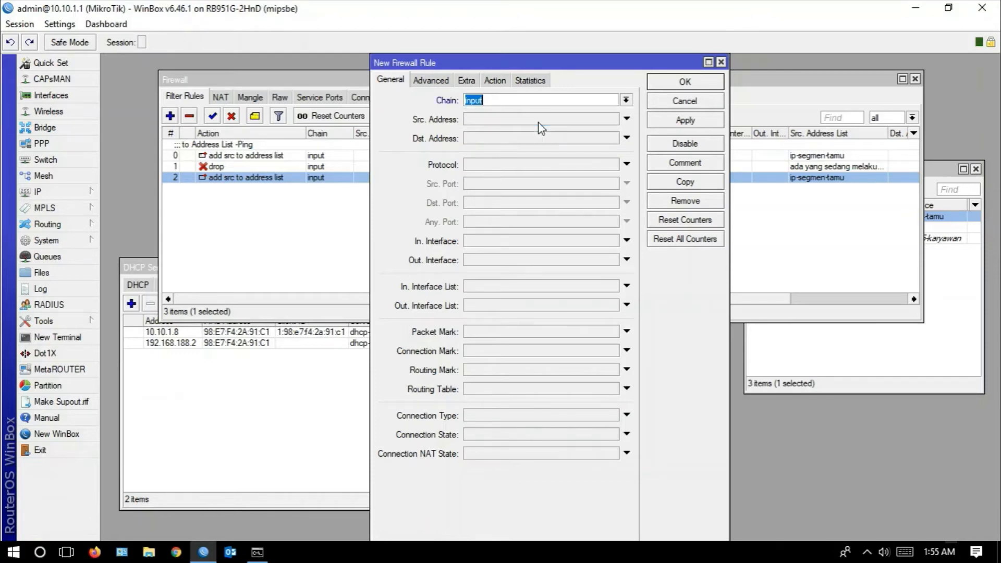
click(625, 165)
click(612, 164)
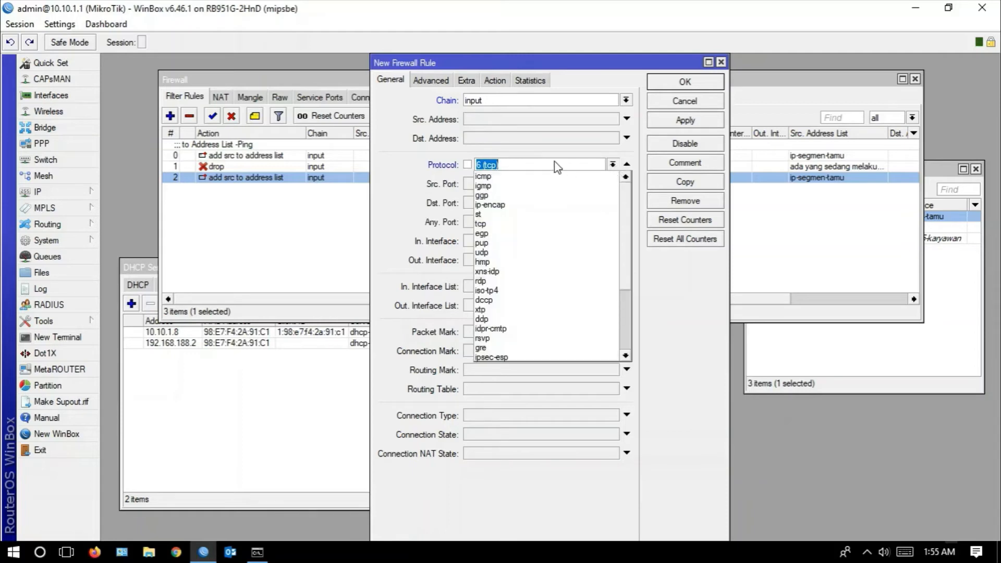
click(529, 164)
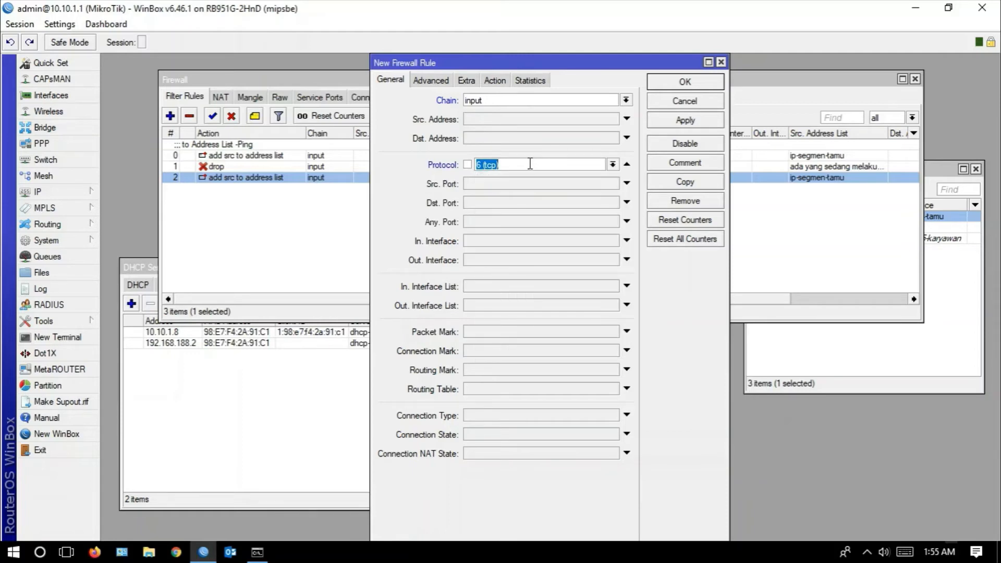
- Set the new rule's destination port to 8291 and its incoming interface to ether4-tamu, and apply the settings
click(495, 203)
text(82)
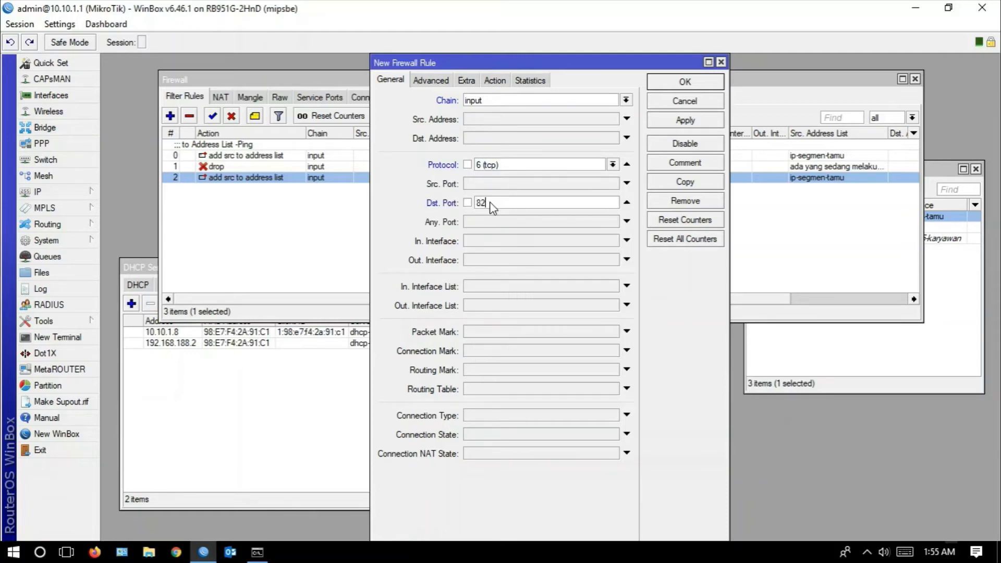
text(91,)
key(BackSpace)
click(502, 245)
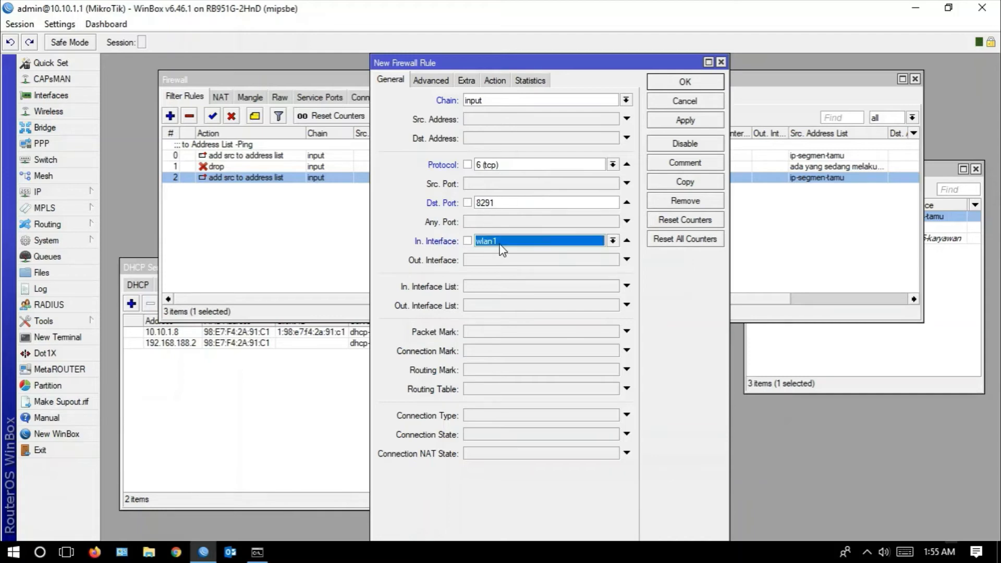
click(613, 242)
click(536, 318)
click(676, 121)
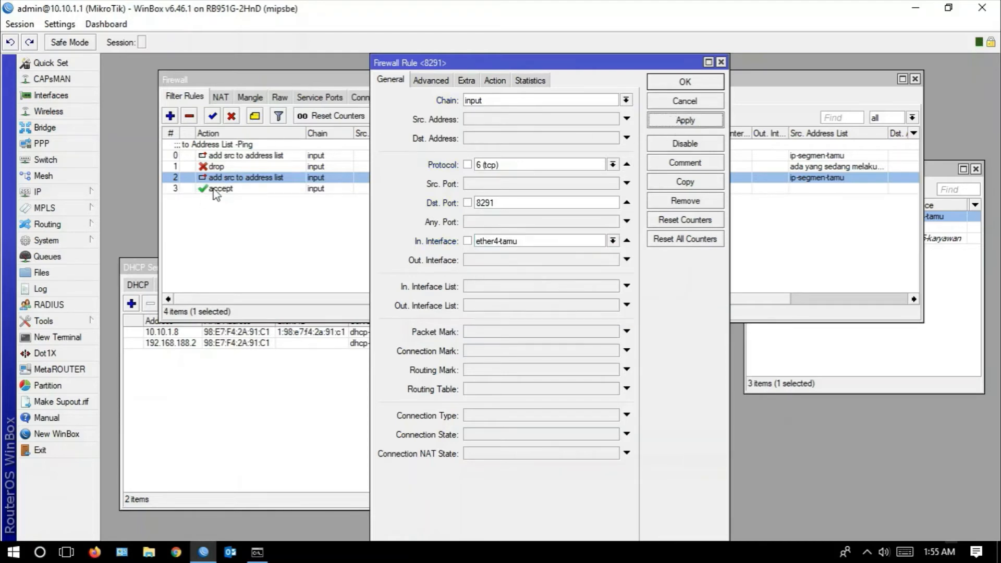
- Match the rule to the source address list "ada yang mencoba akses router nih", set its action to drop and save it
click(437, 85)
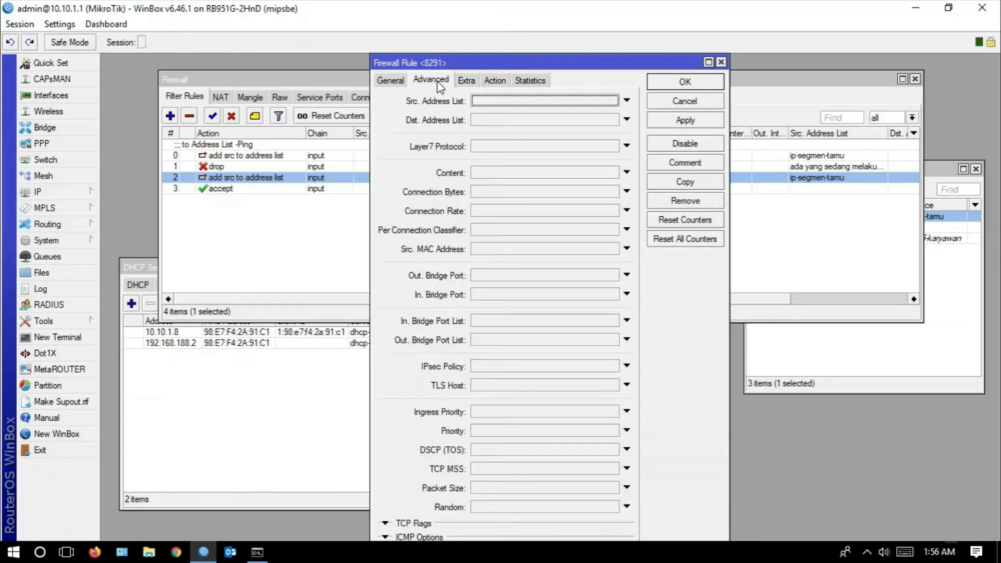
click(565, 100)
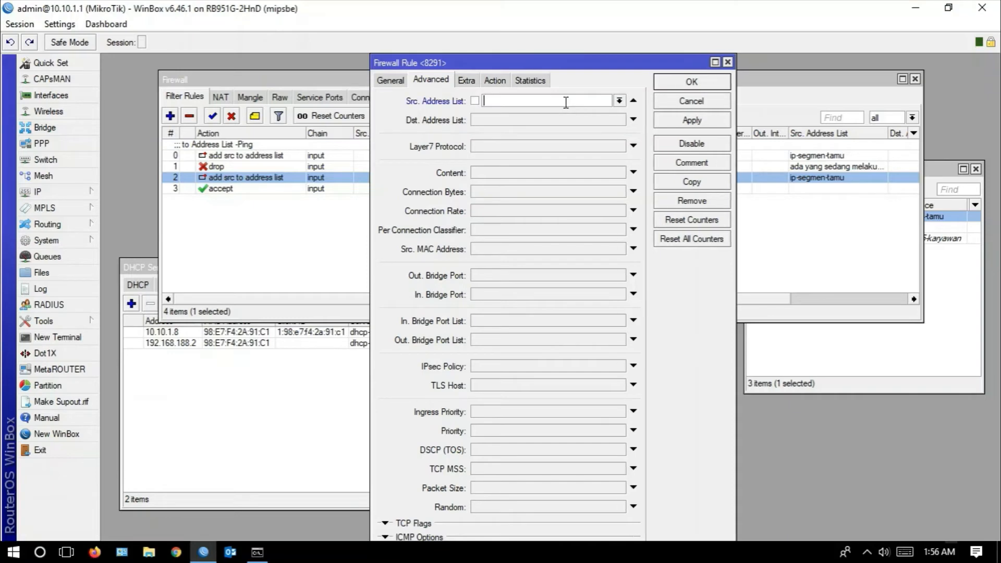
click(620, 101)
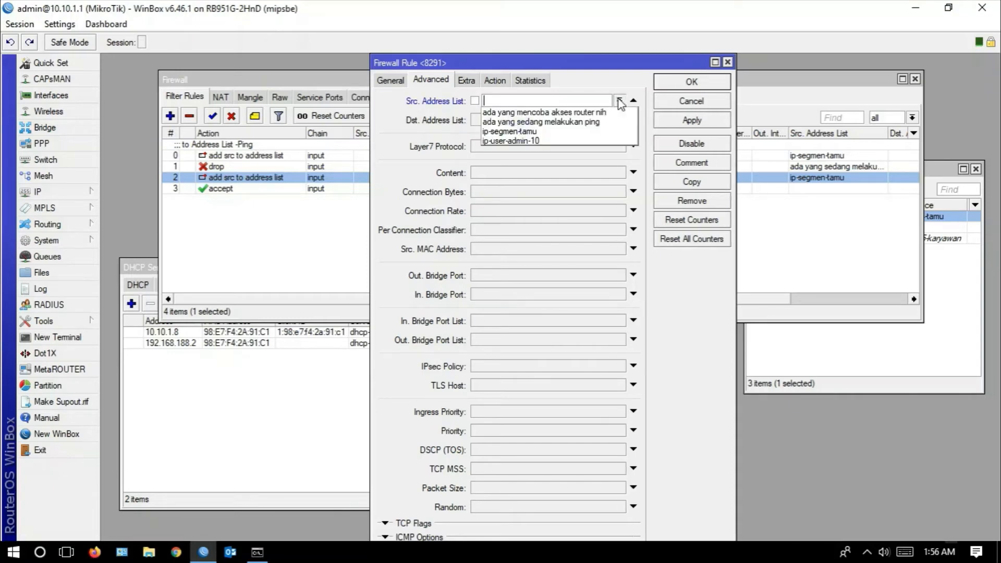
click(517, 112)
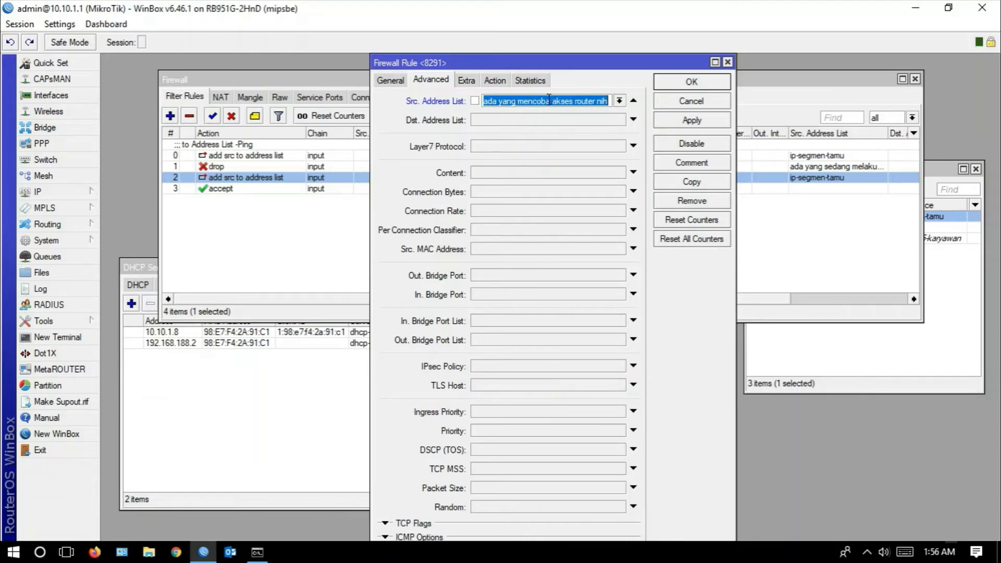
click(494, 81)
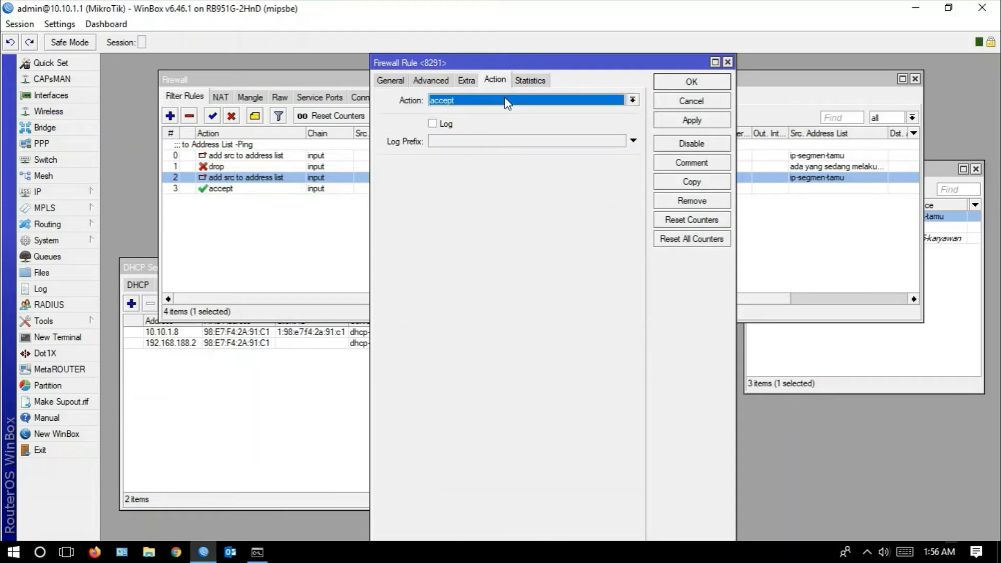
click(505, 101)
click(474, 138)
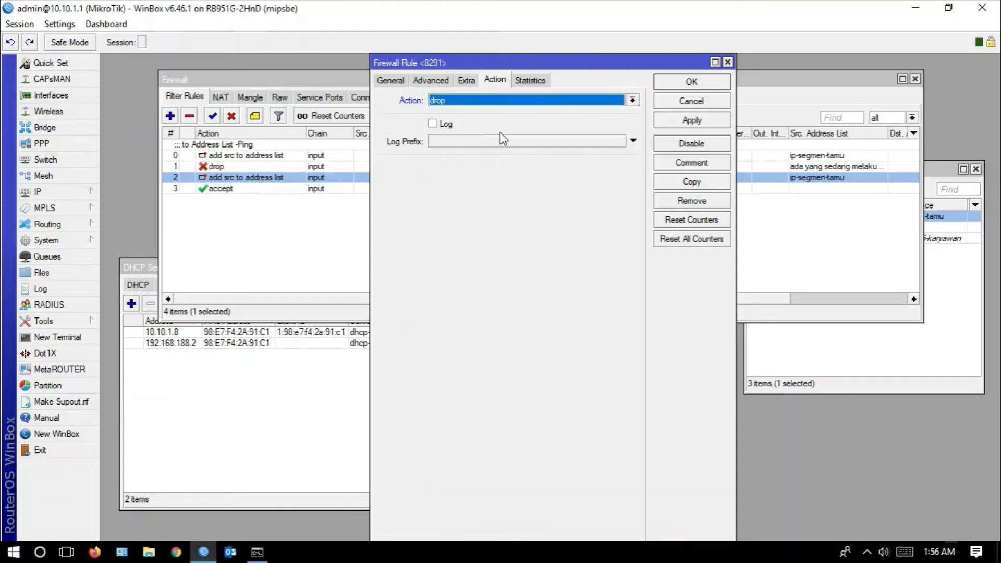
click(677, 125)
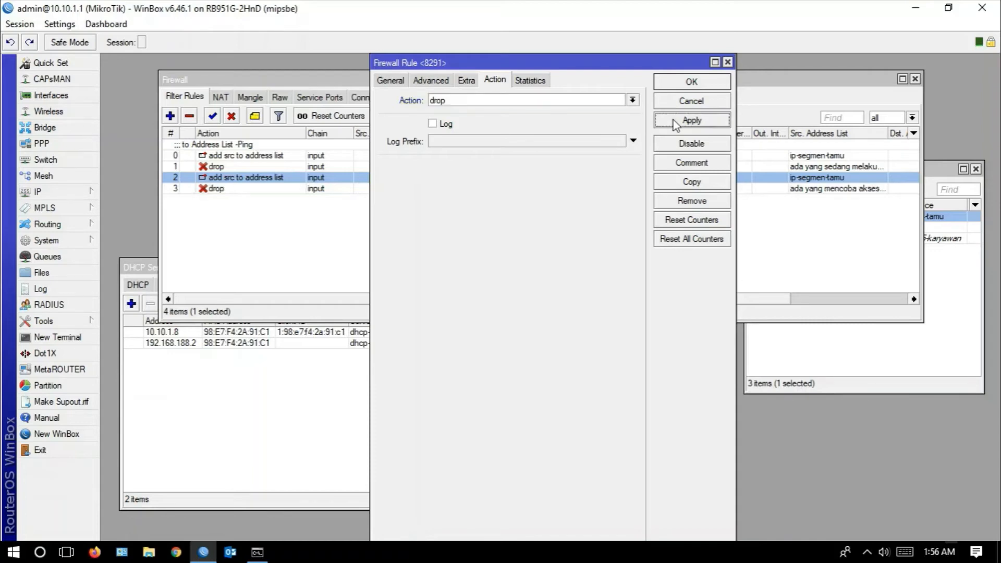
click(693, 83)
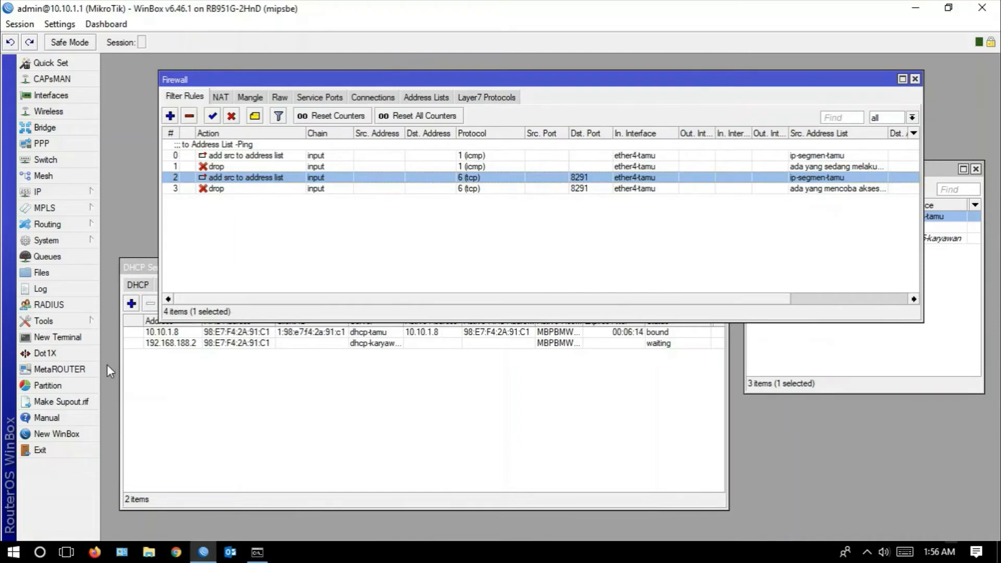
- Test the drop rule by connecting to 10.10.1.1 as admin from a new WinBox login window, cancel the attempt and close the window
click(56, 434)
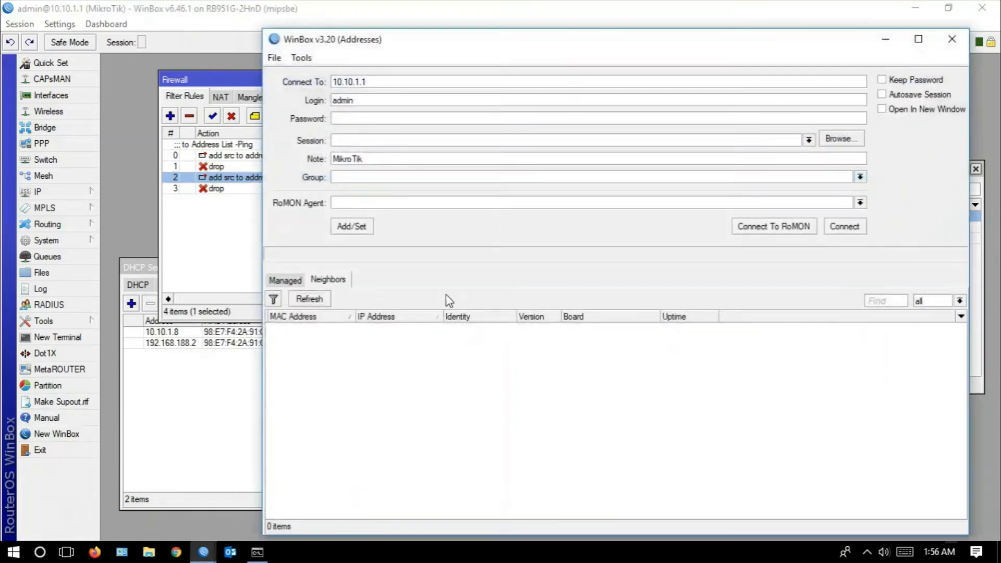
click(845, 226)
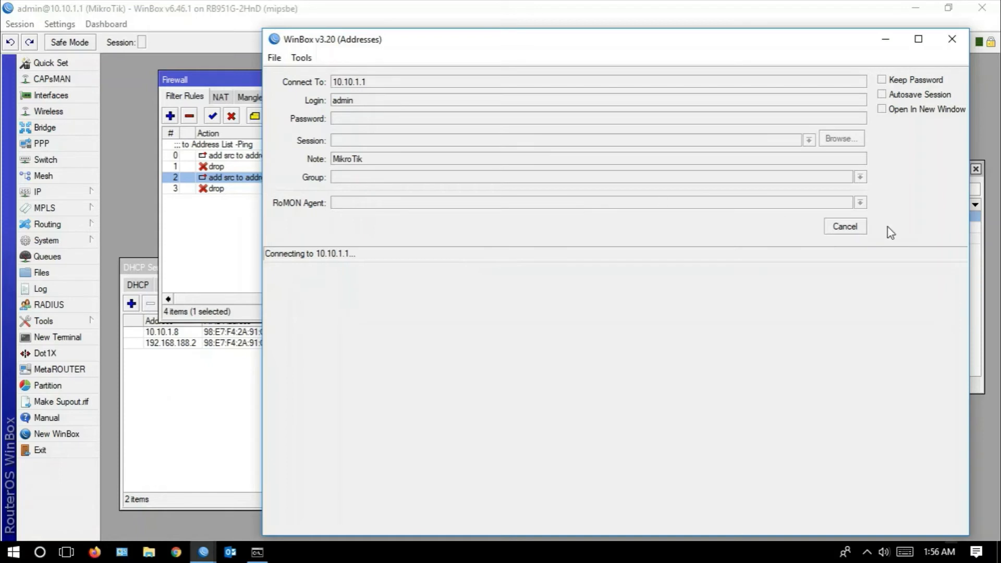
drag(620, 45, 537, 146)
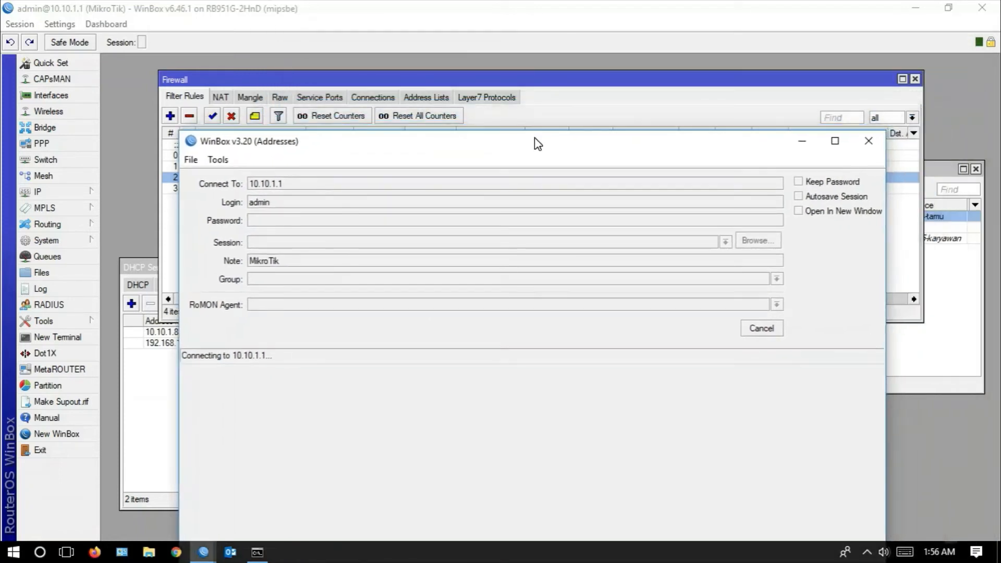
click(756, 333)
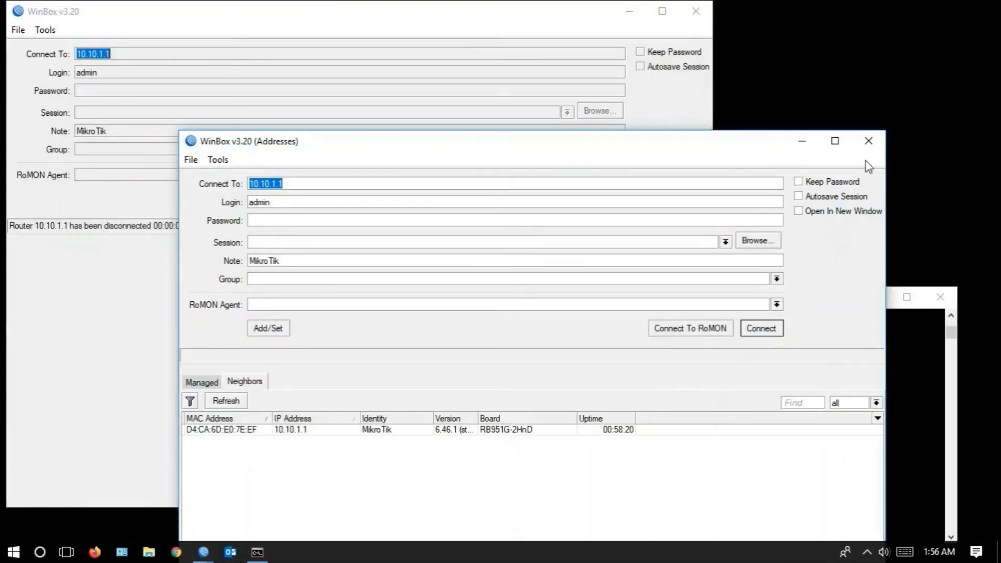
click(868, 141)
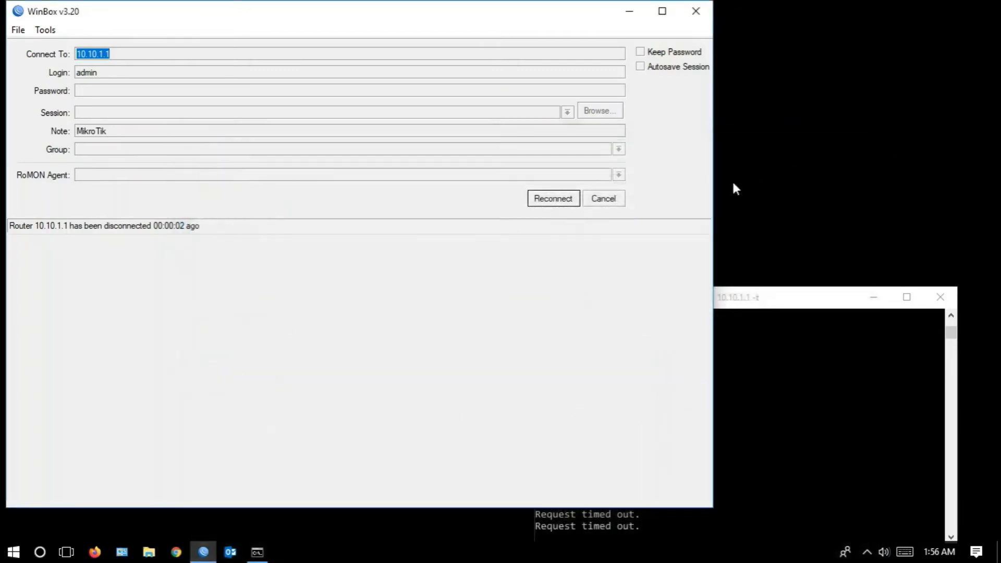
- Try to reconnect the main session to 10.10.1.1, retry with the discovered MikroTik neighbor selected, and cancel each attempt
click(552, 199)
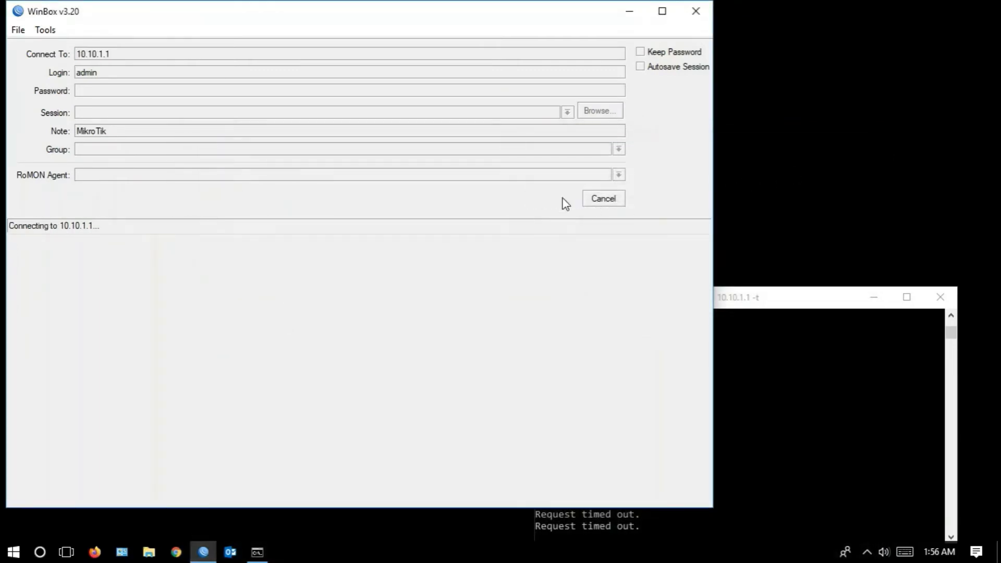
click(612, 205)
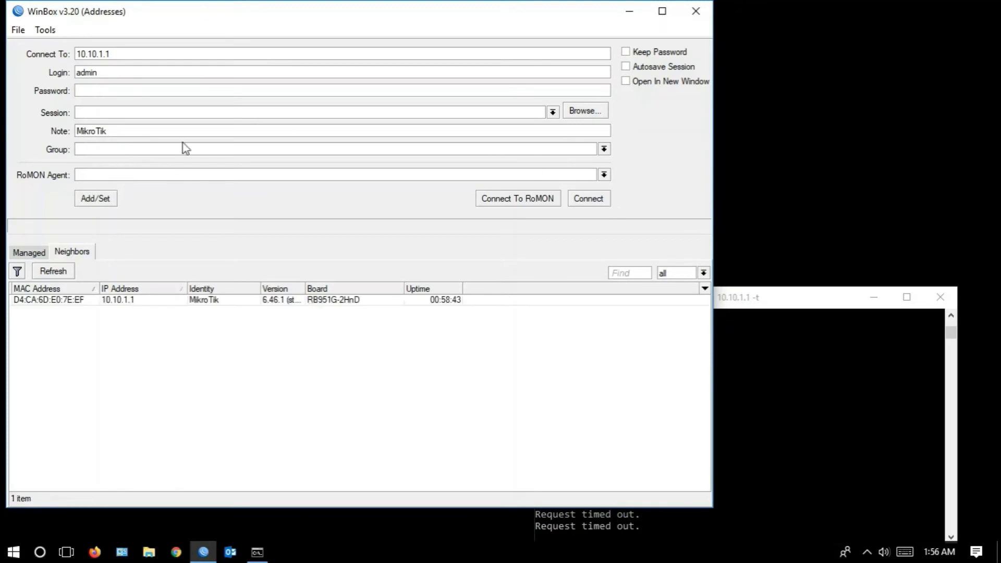
click(136, 305)
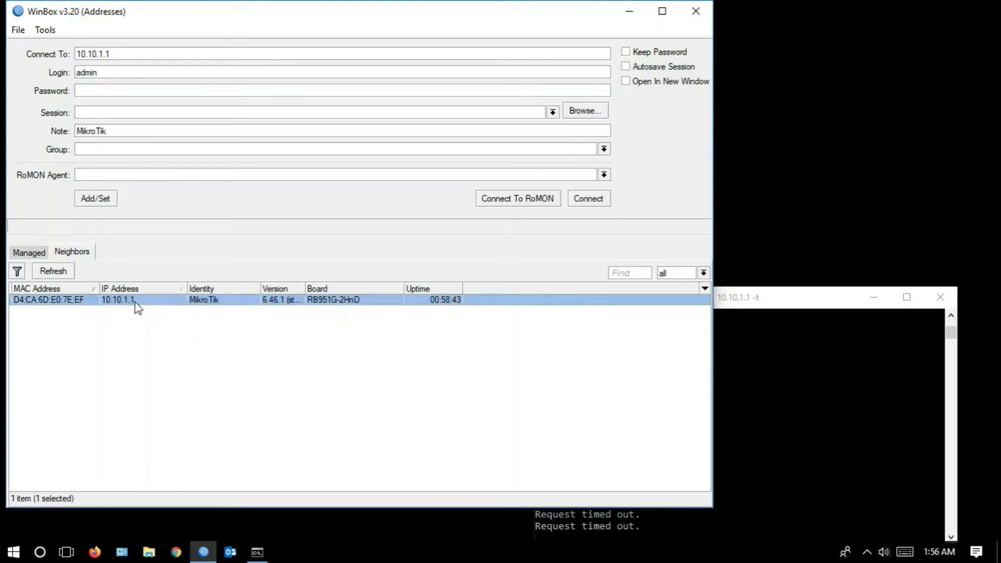
click(139, 73)
click(584, 202)
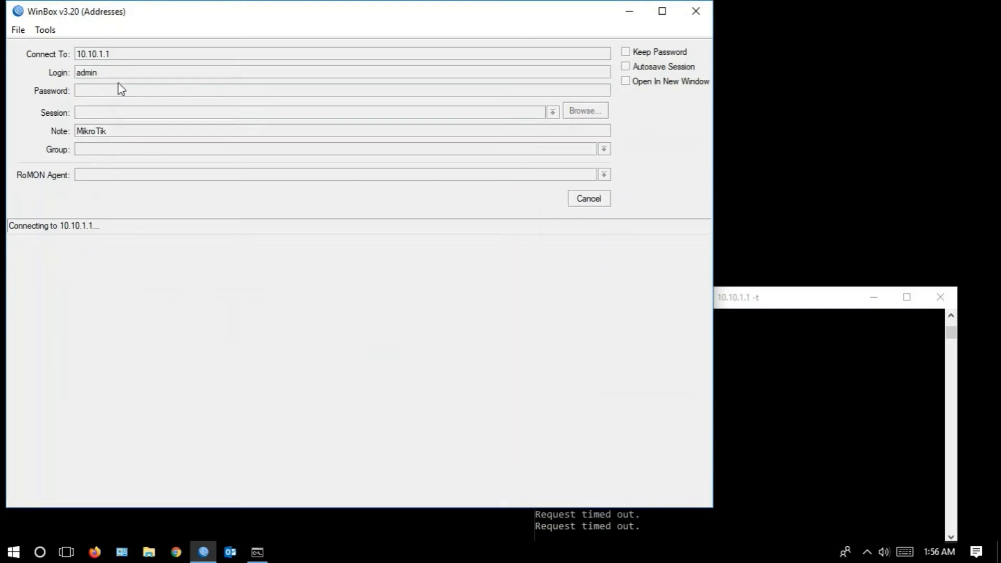
click(578, 200)
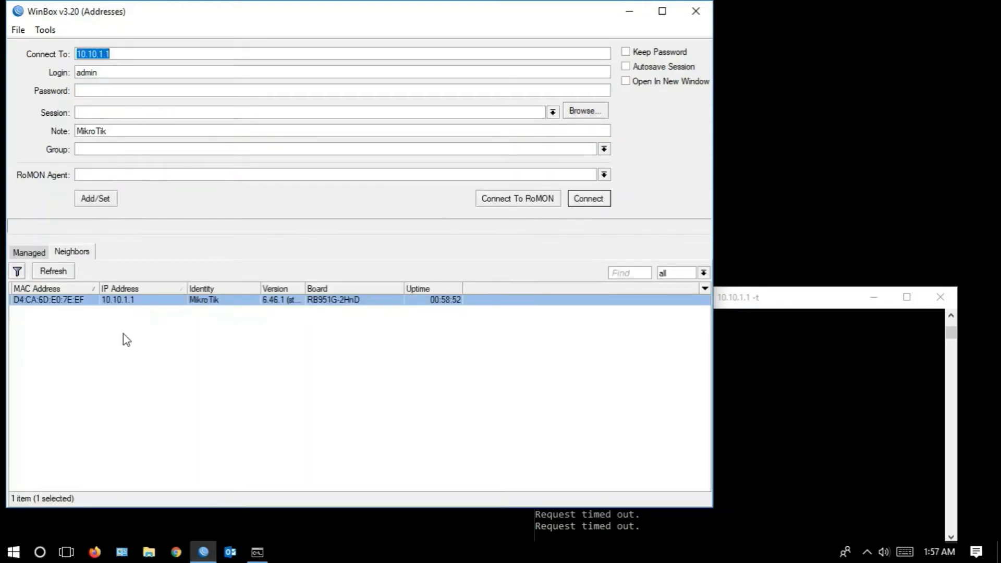
- Switch to the desktop with Windows Network Connections, check the Ethernet adapter's connection details for its IPv4 address and close the dialogs
click(67, 552)
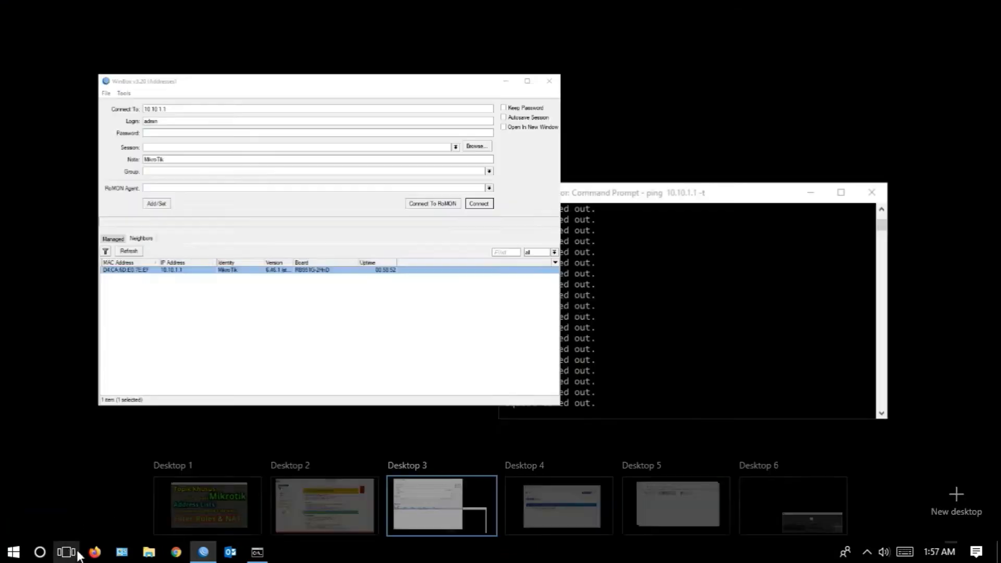
click(696, 515)
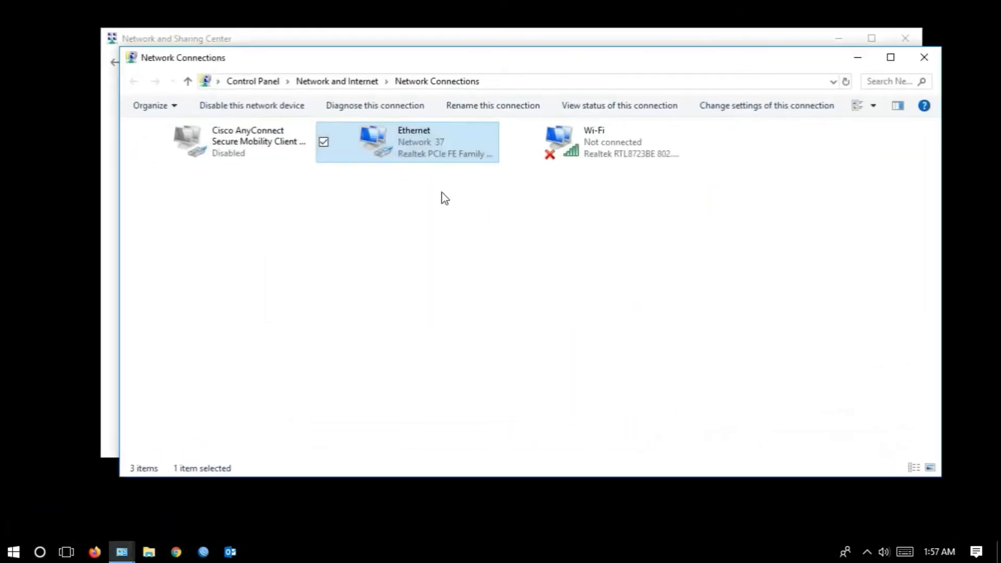
double_click(424, 159)
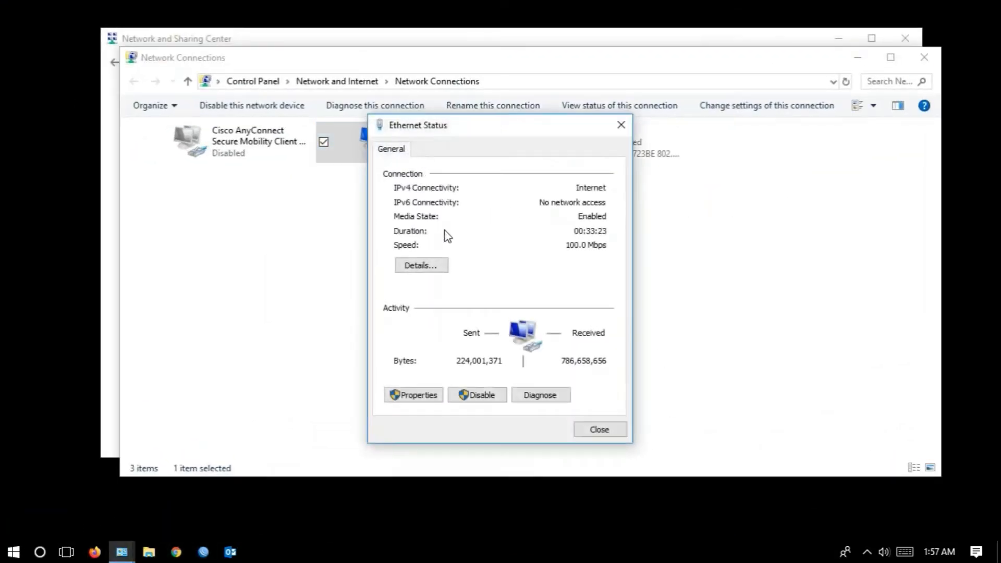
click(437, 271)
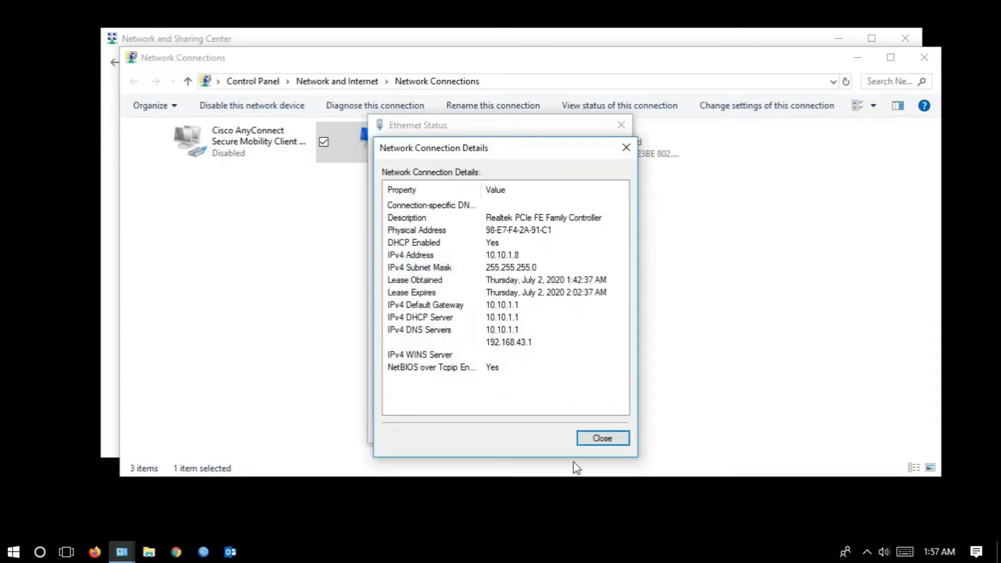
click(618, 443)
click(604, 428)
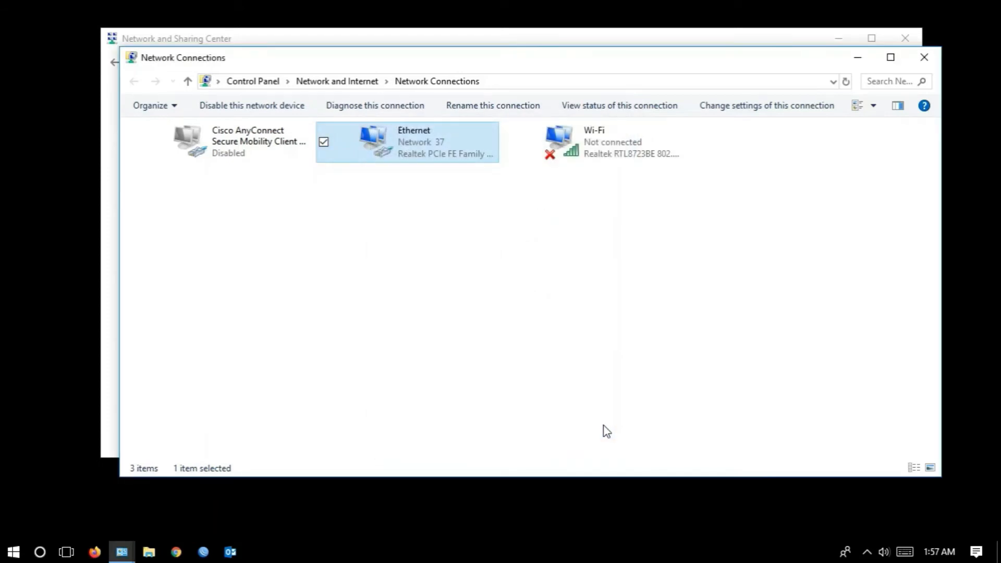
- Switch back to the WinBox login desktop, try to connect to 10.10.1.1 as admin and cancel the attempt
click(68, 552)
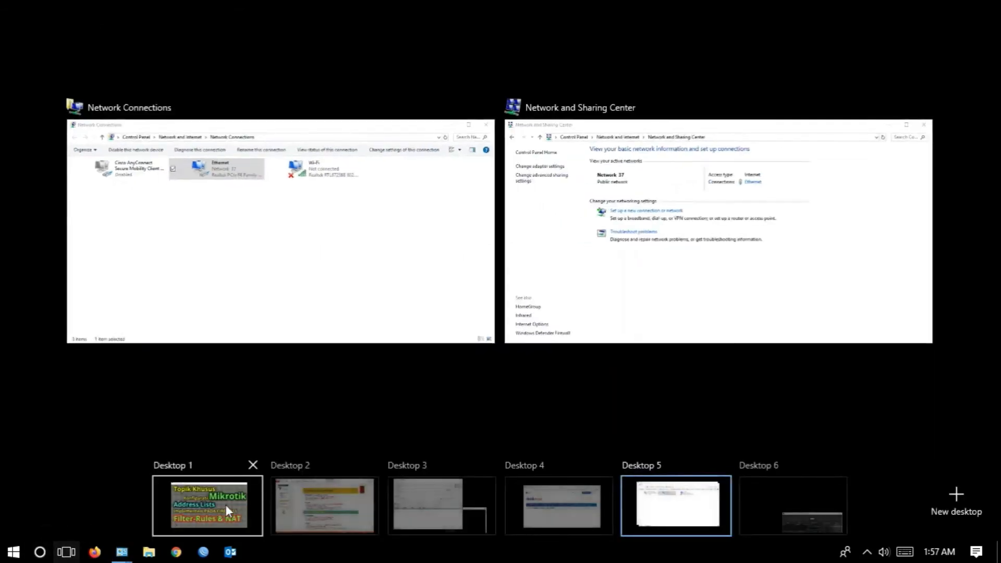
mouse_move(319, 508)
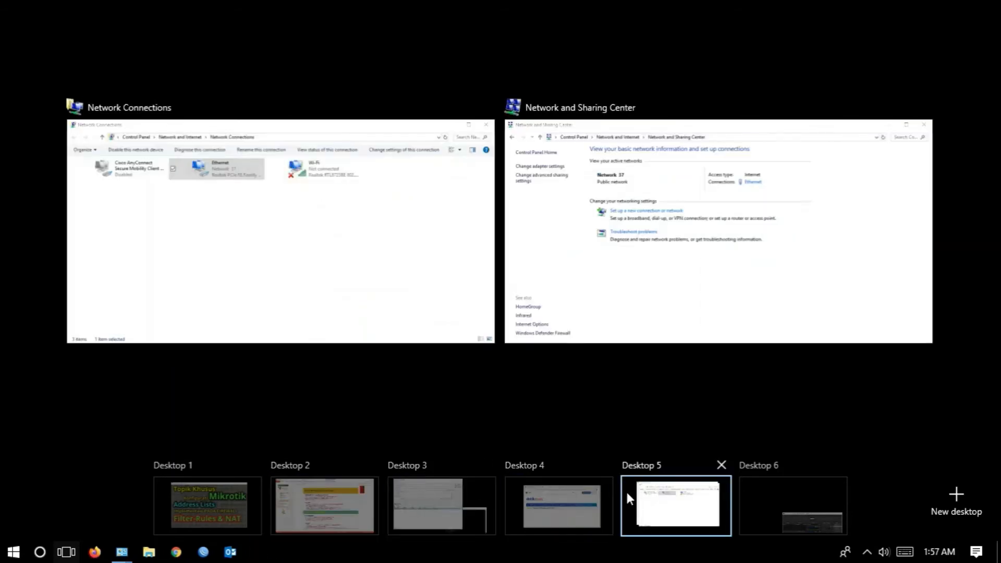
mouse_move(572, 512)
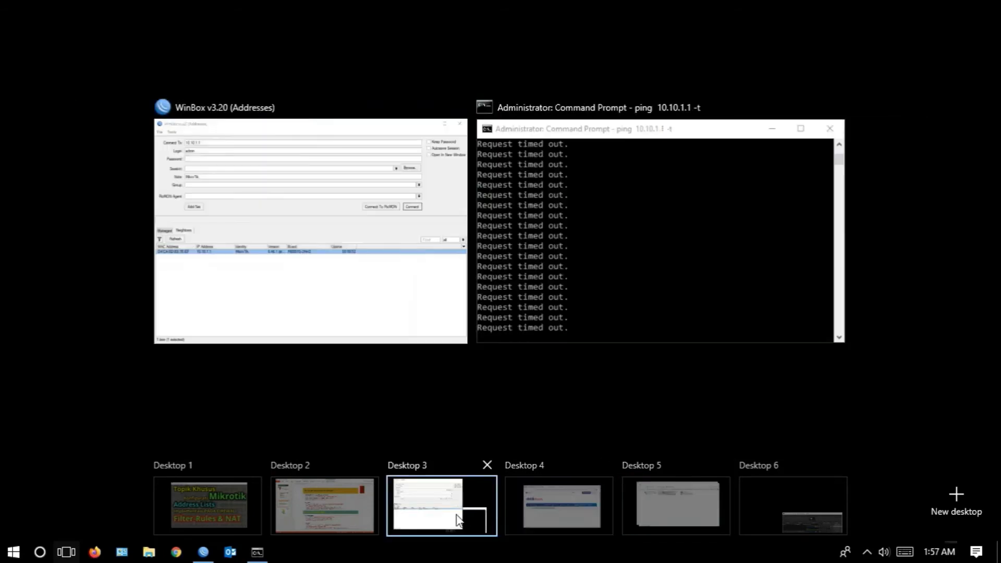
click(458, 520)
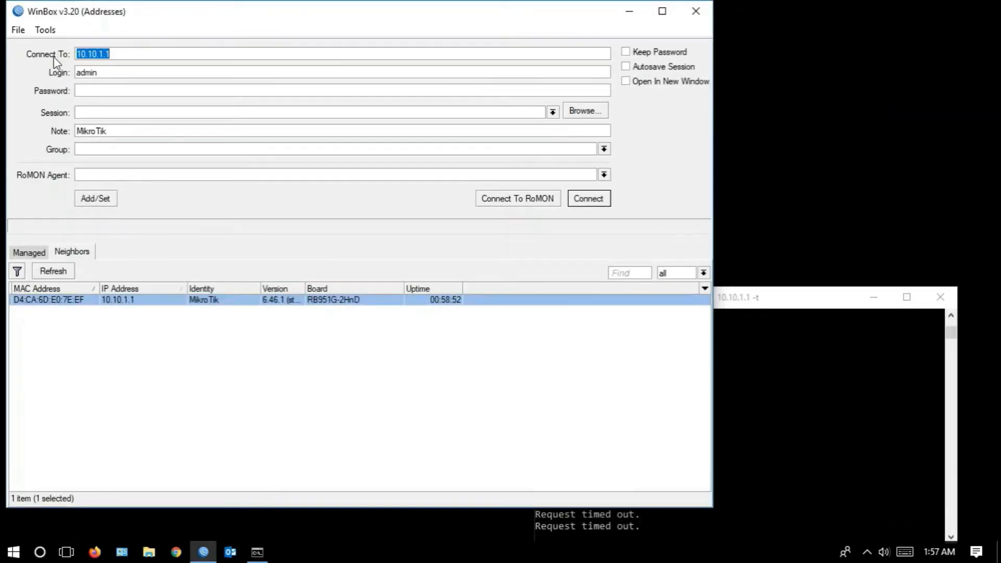
click(120, 74)
click(604, 200)
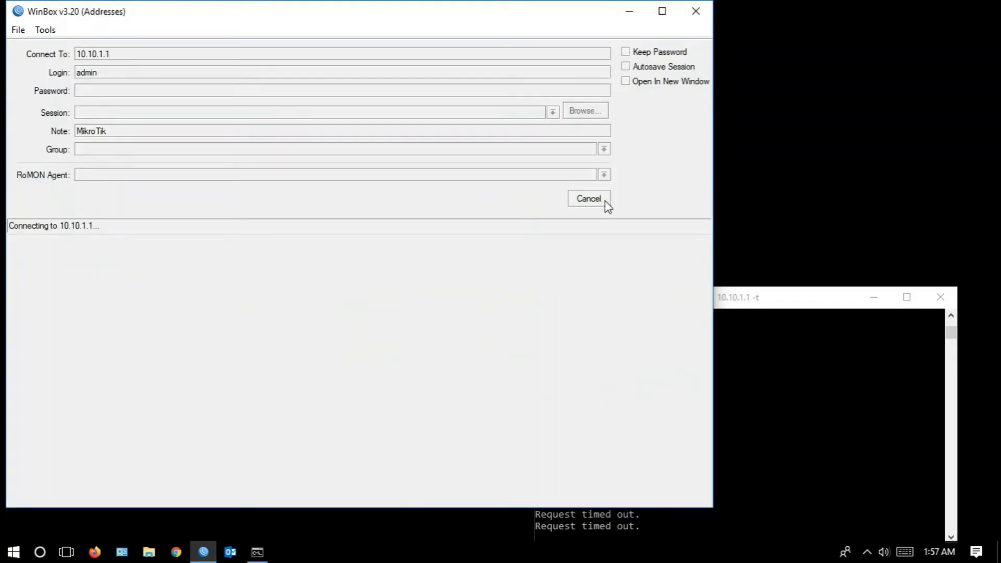
click(595, 202)
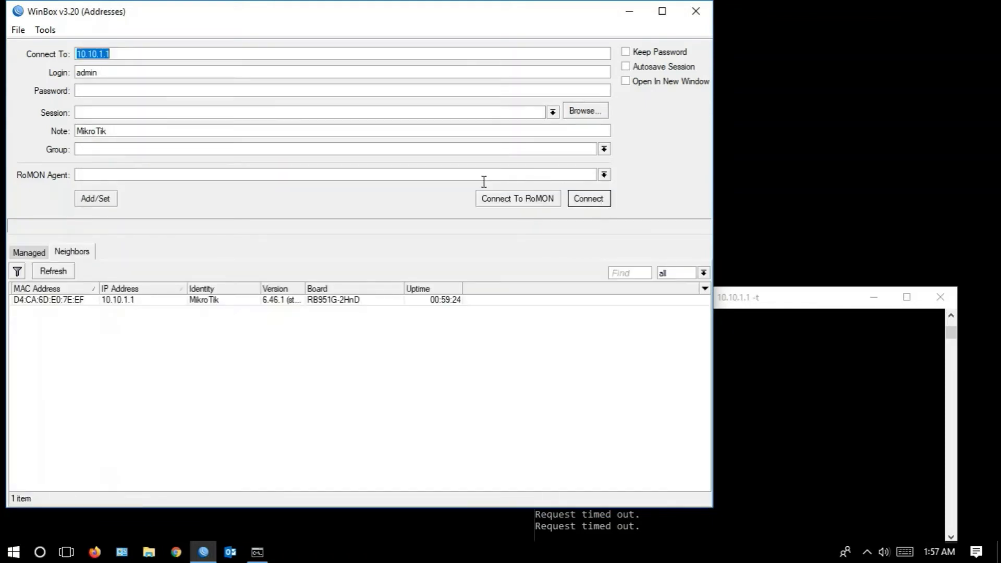
- Connect to the discovered MikroTik neighbor by its MAC address as admin and maximize the session window
click(54, 301)
click(590, 201)
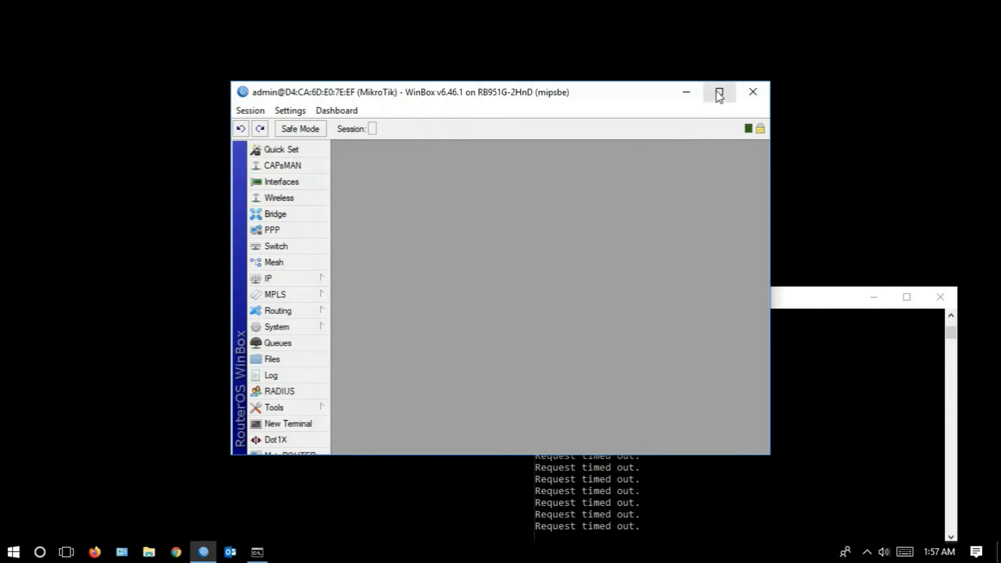
click(718, 94)
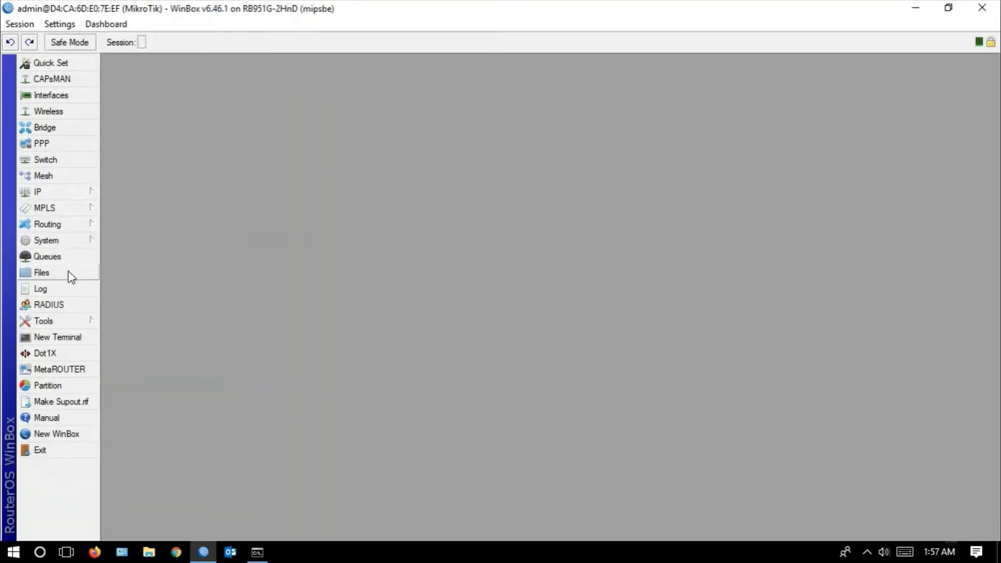
- Open the DHCP server leases and the firewall filter rules, and arrange both windows so the two lists can be read together
click(87, 202)
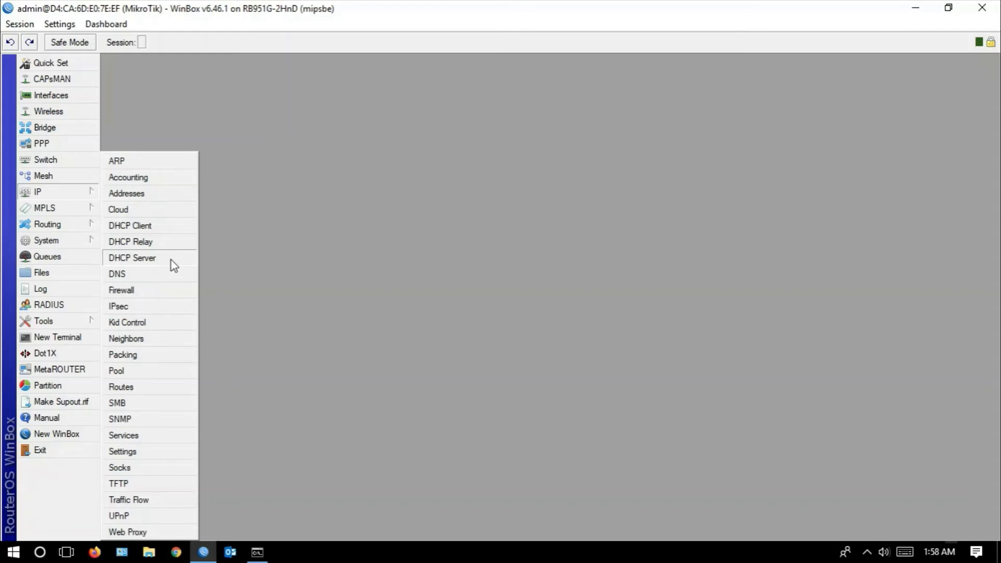
click(171, 261)
click(342, 201)
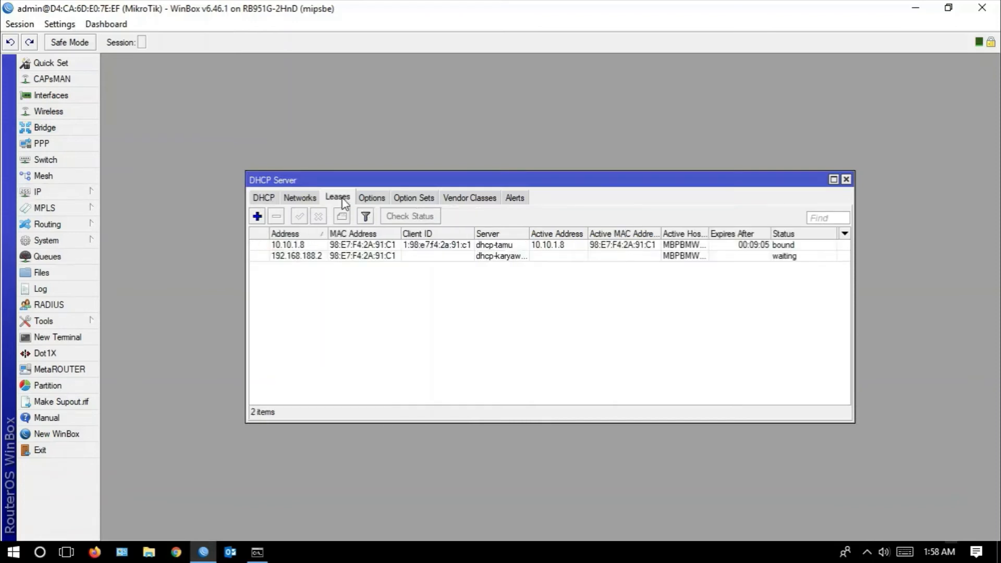
drag(366, 185, 236, 272)
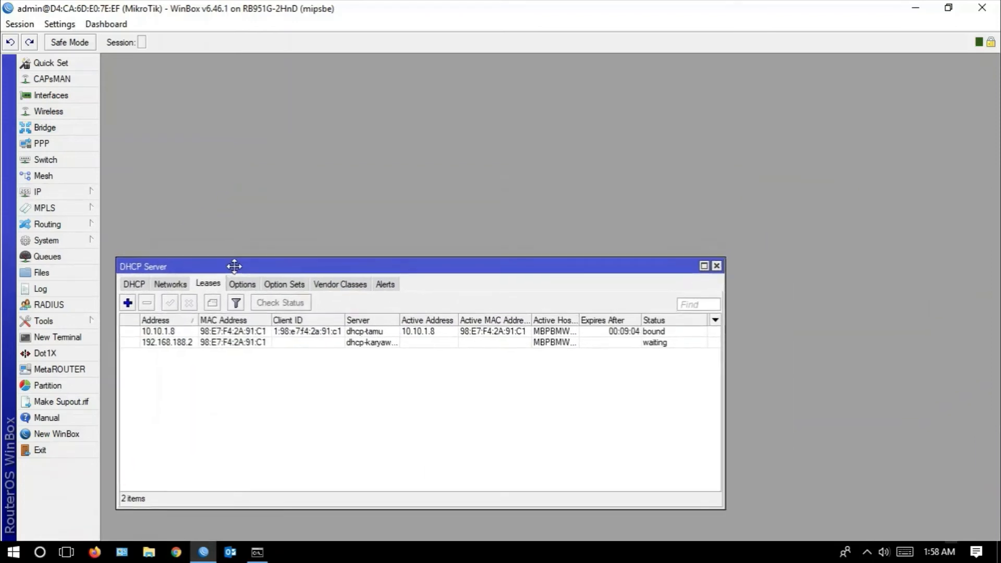
click(83, 193)
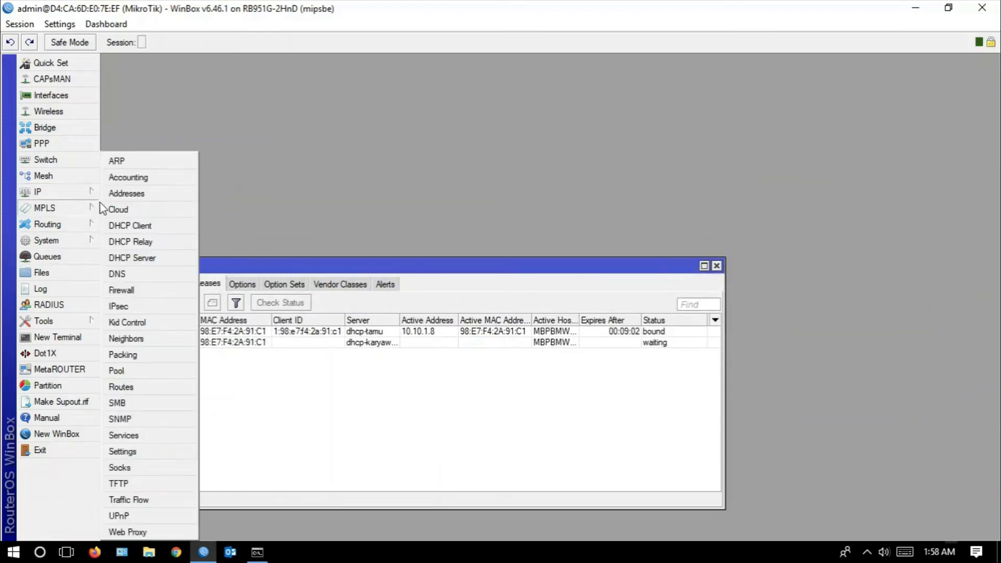
click(128, 291)
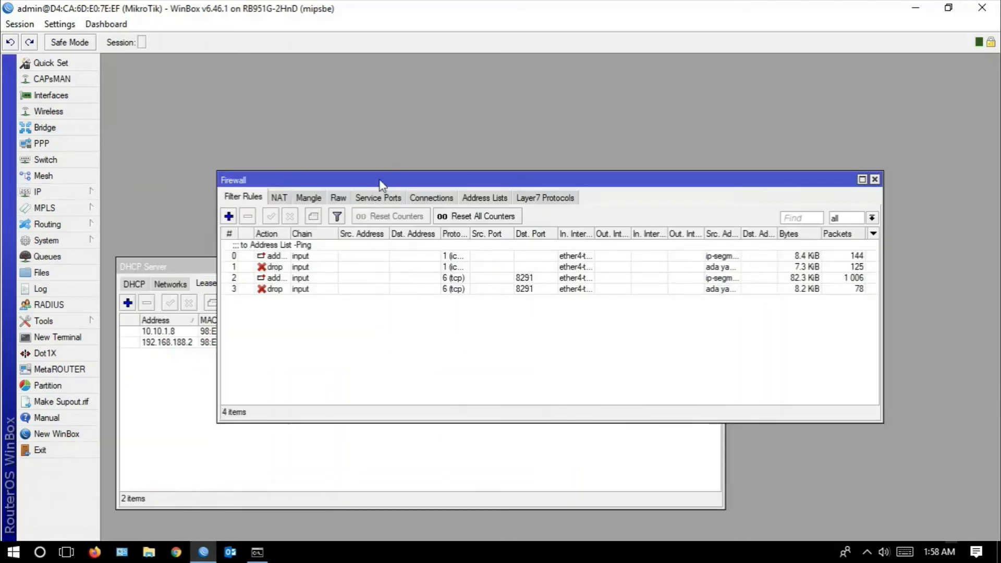
drag(381, 185, 495, 63)
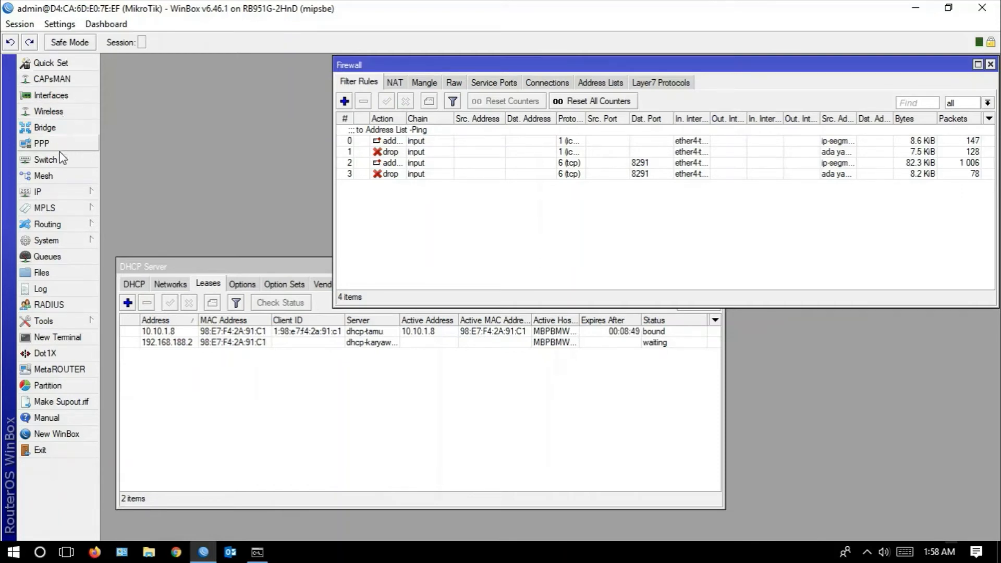
click(73, 193)
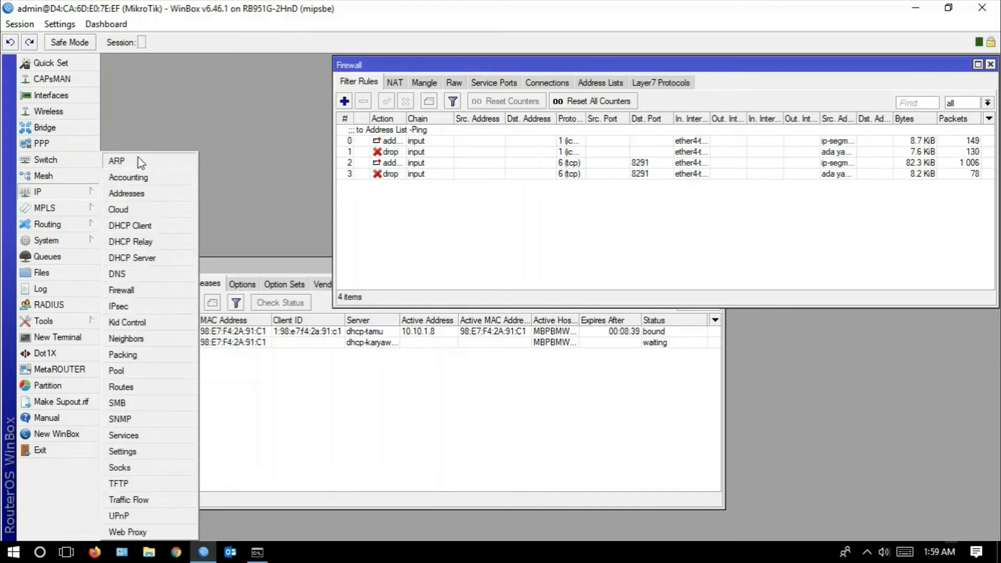
click(57, 207)
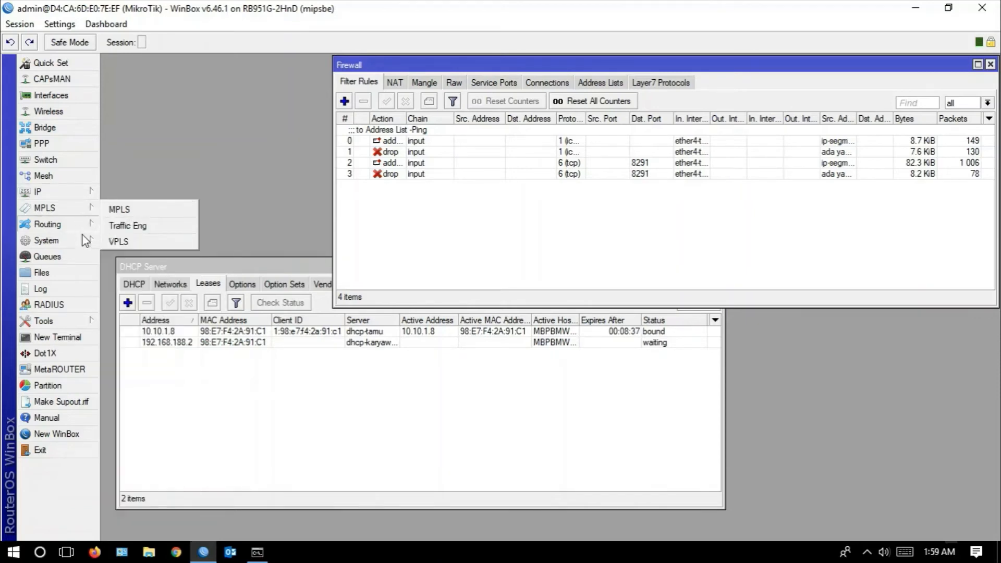
click(78, 241)
click(85, 194)
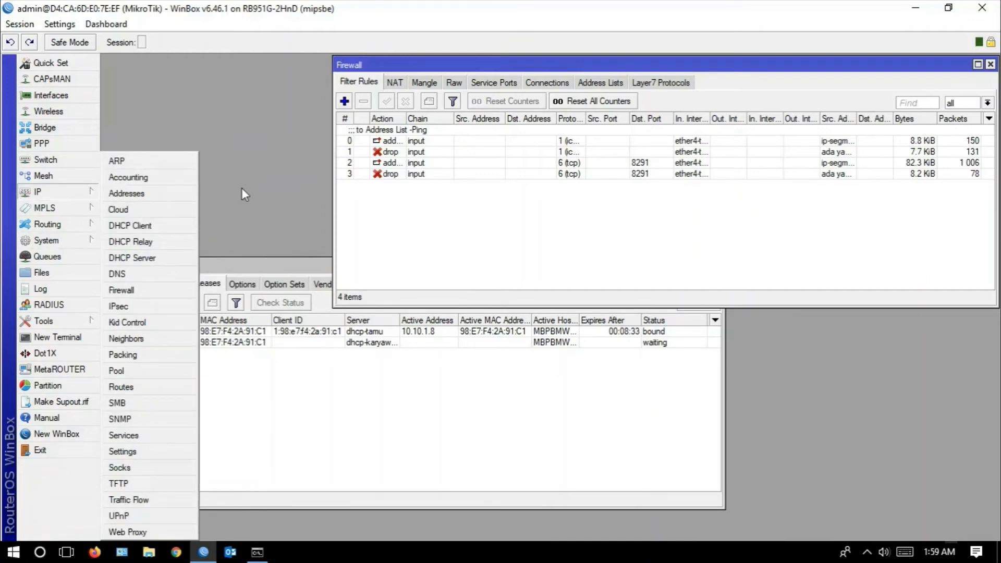
- Print the NAT rules in a new router terminal with the command "ip firewall nat pr"
click(79, 339)
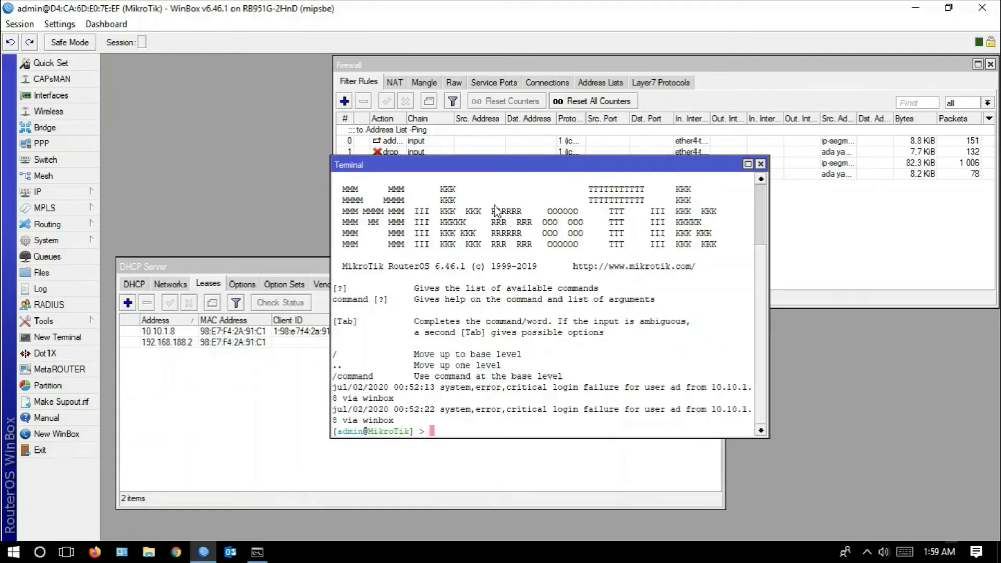
drag(476, 164, 469, 198)
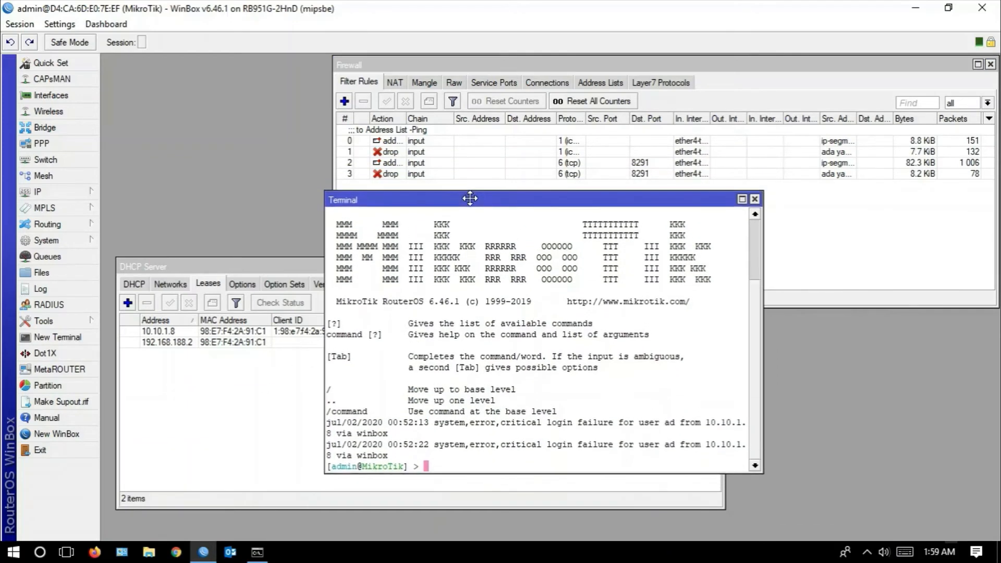
text(ip firewall )
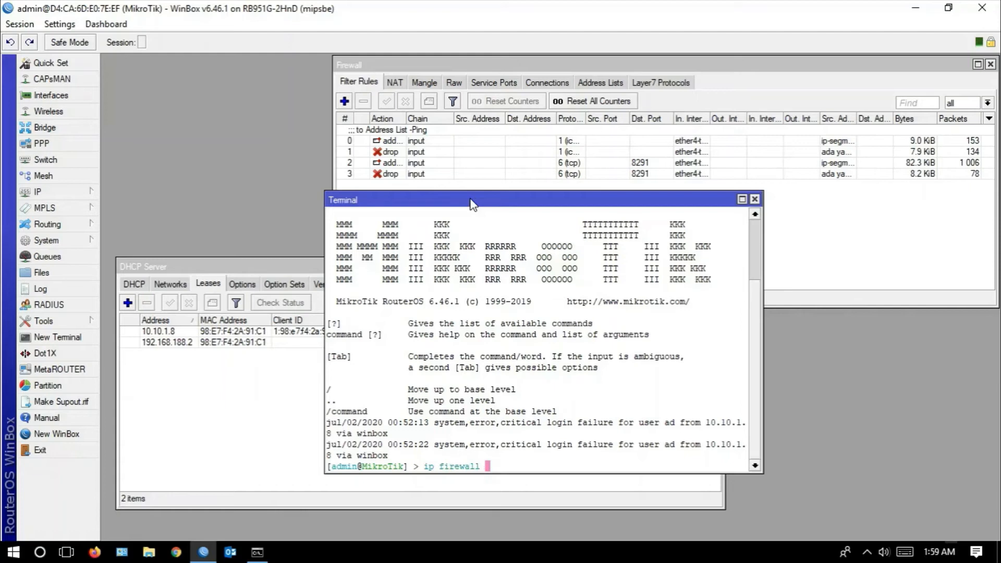
text(nat pr)
key(Return)
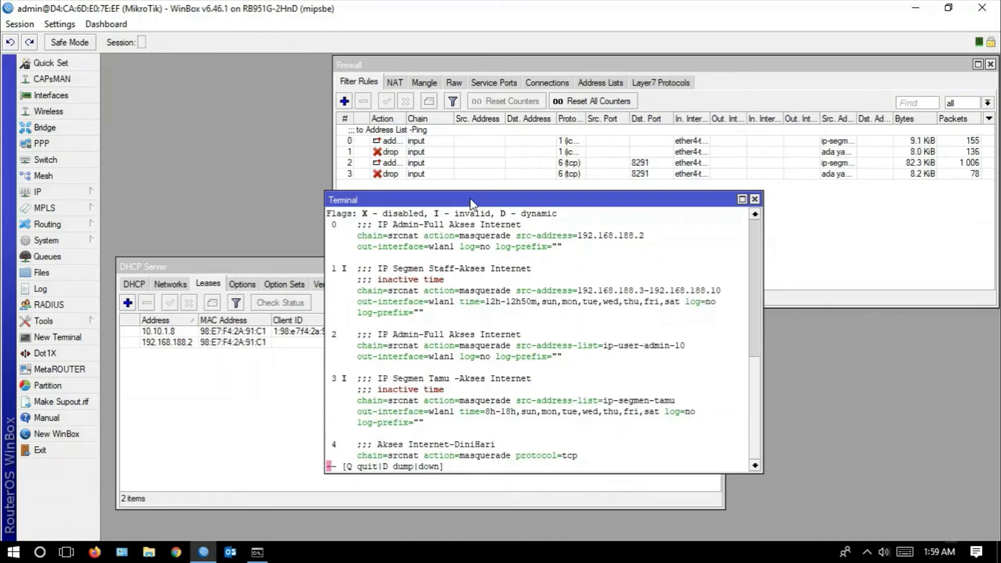
- Compare the firewall's NAT list with the printed terminal output, reading through all the rules, and close the terminal
click(394, 83)
click(471, 347)
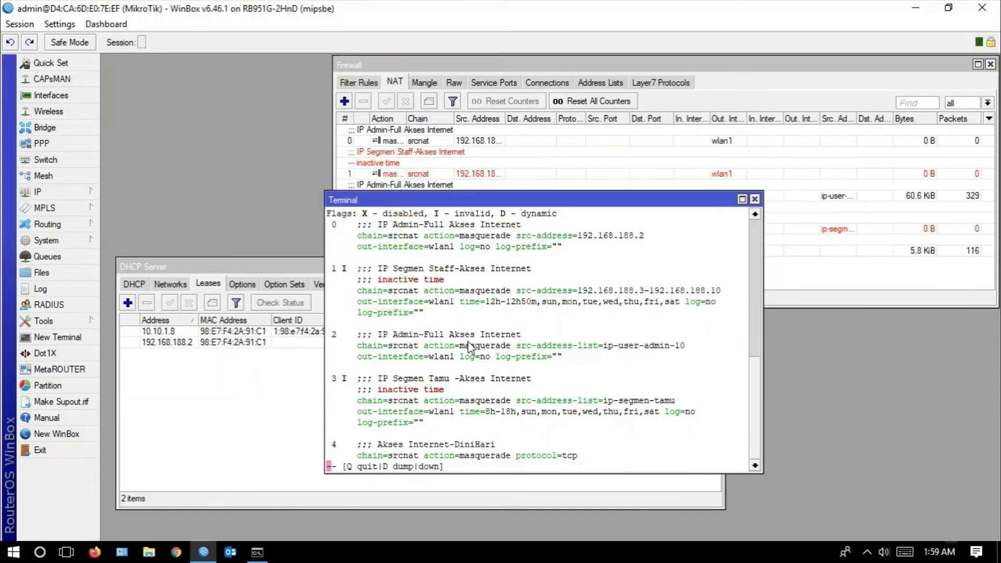
scroll(456, 293, up, 1)
scroll(456, 292, up, 4)
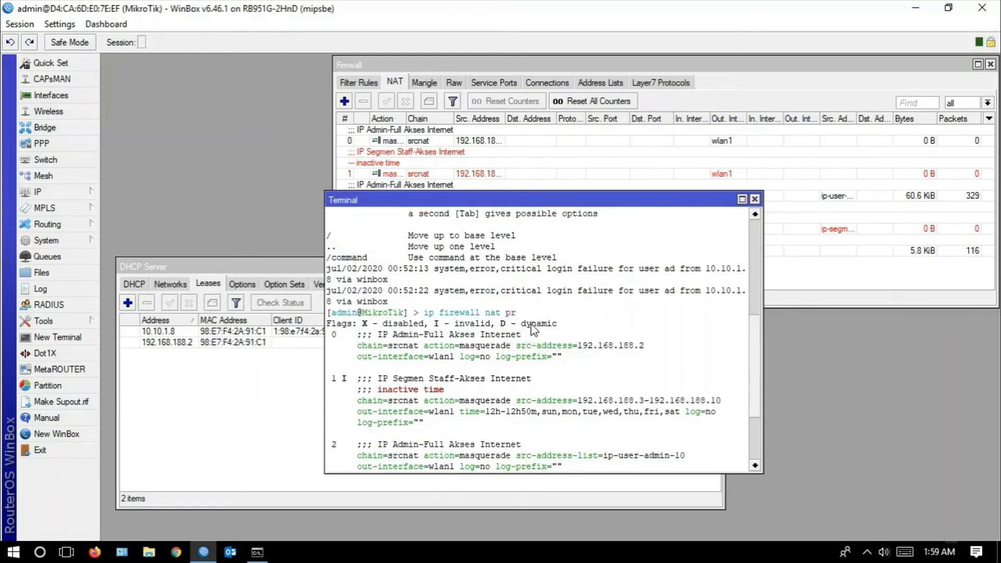
scroll(522, 327, down, 1)
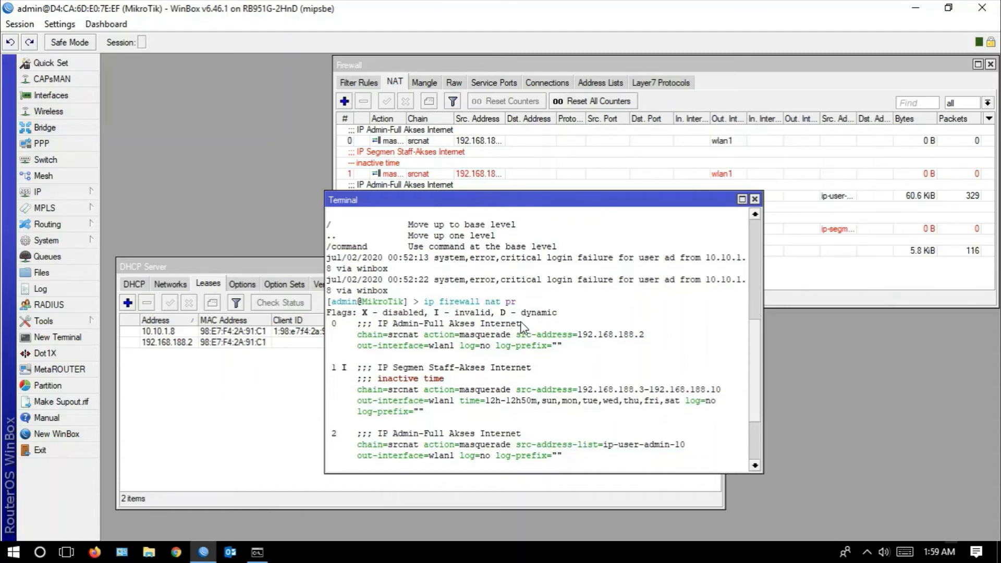
scroll(523, 327, down, 7)
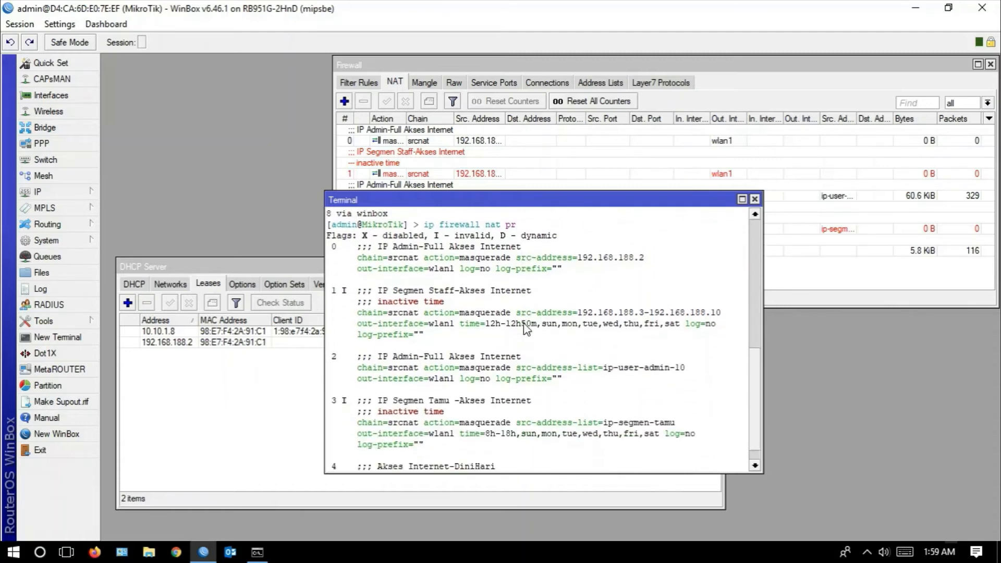
scroll(525, 327, down, 2)
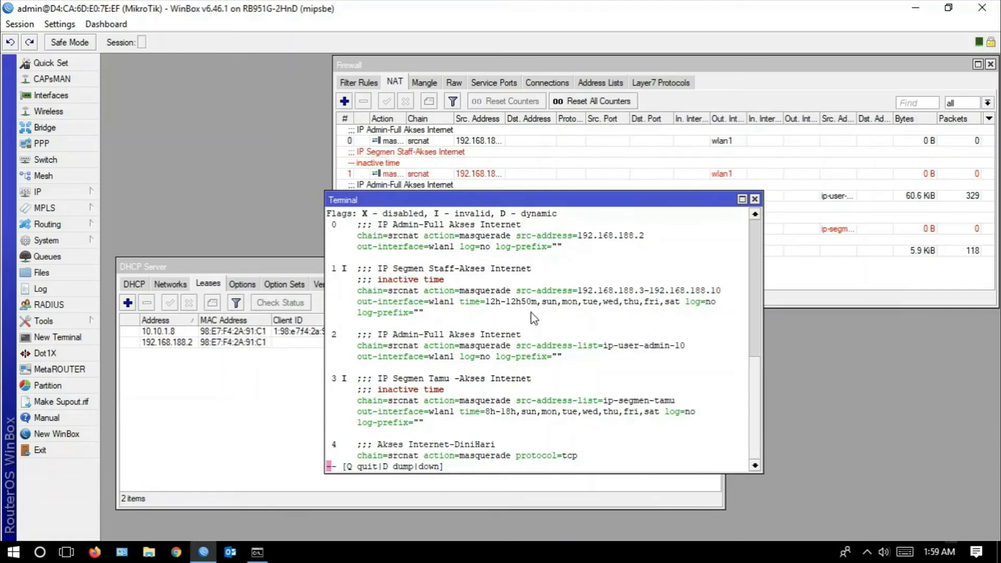
scroll(532, 334, down, 1)
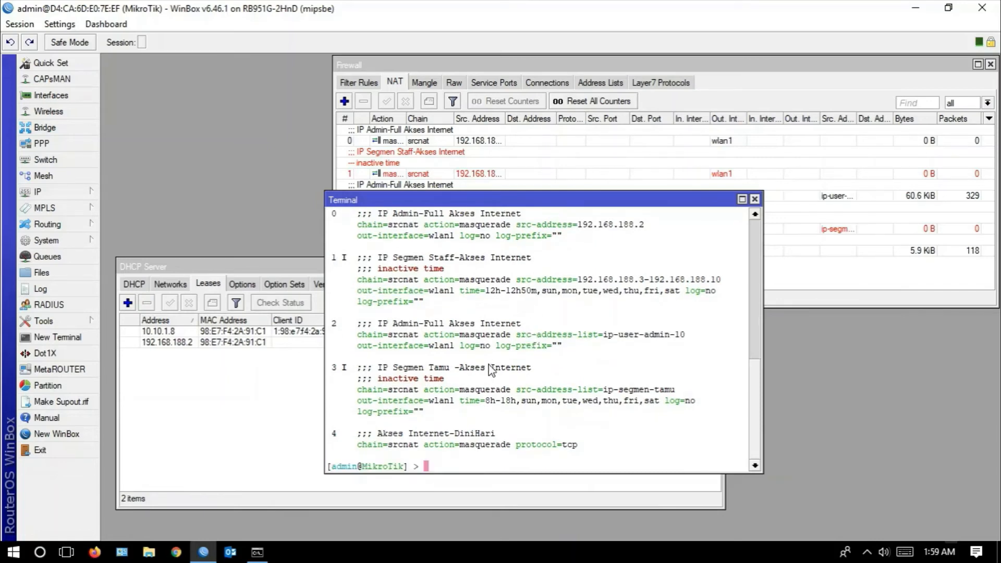
click(754, 199)
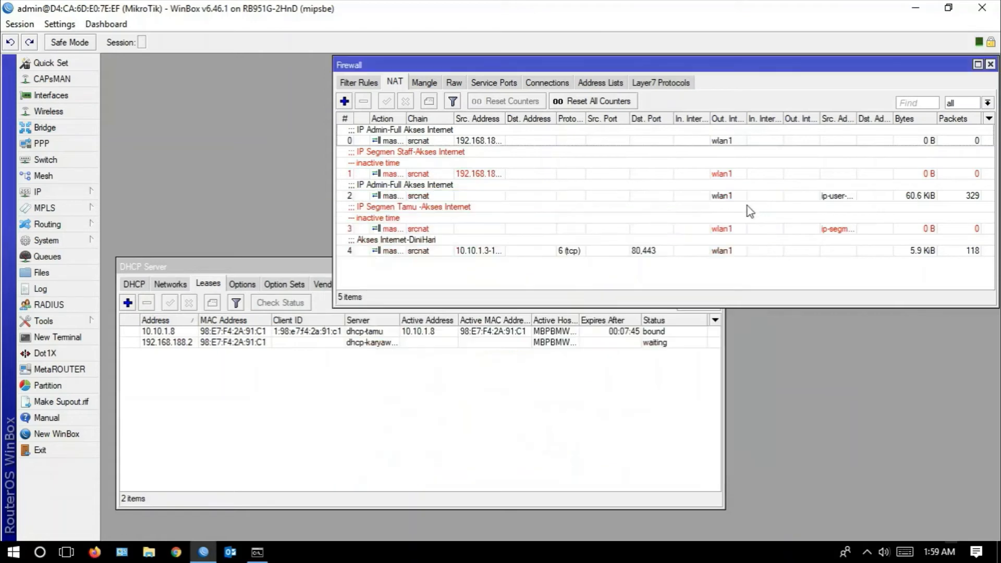
- Switch to the Bahan.pptx presentation in PowerPoint and change the IP TAMU internet access hours on slide 3 to 12:00 – 13:00
click(66, 552)
click(320, 530)
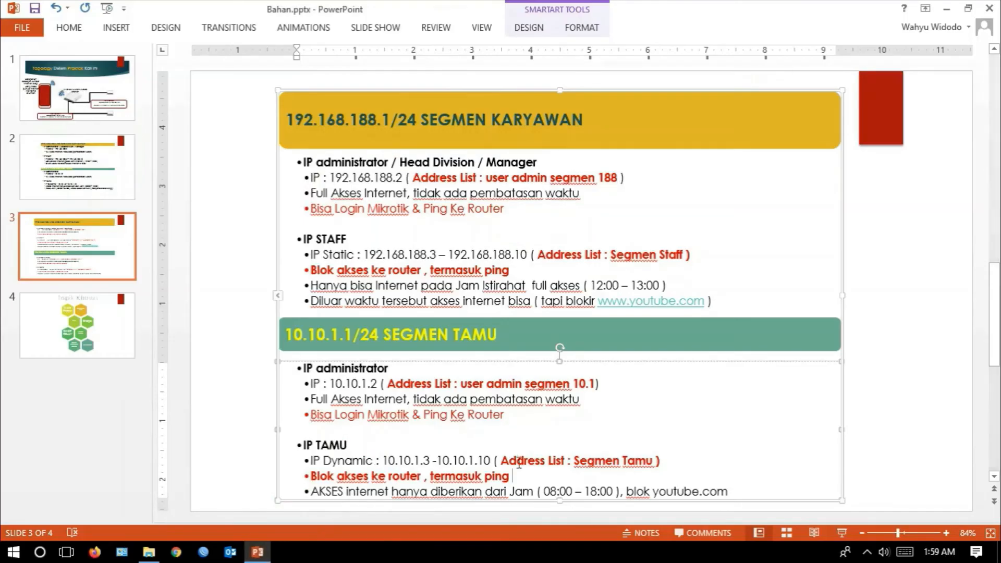
click(730, 493)
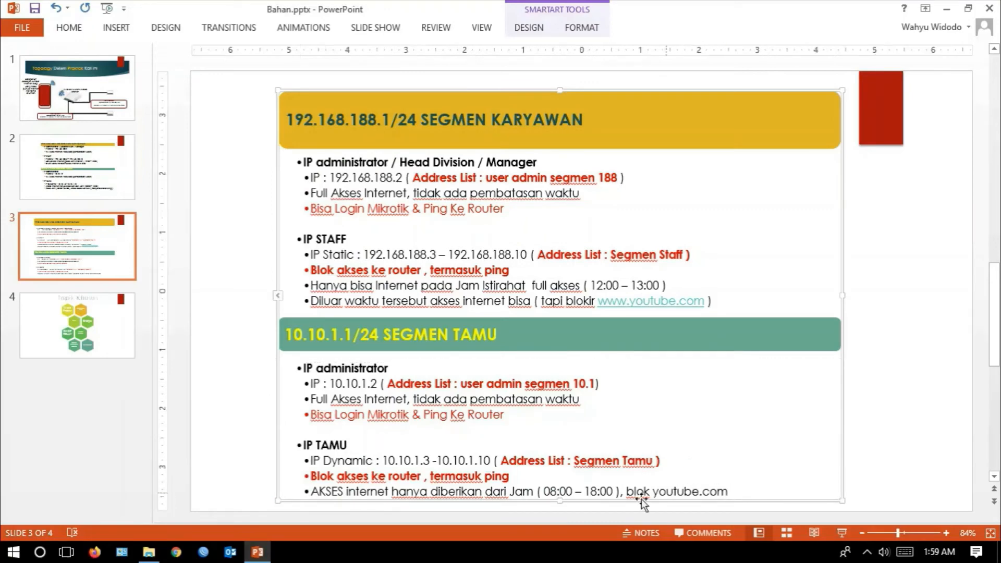
drag(316, 492, 726, 488)
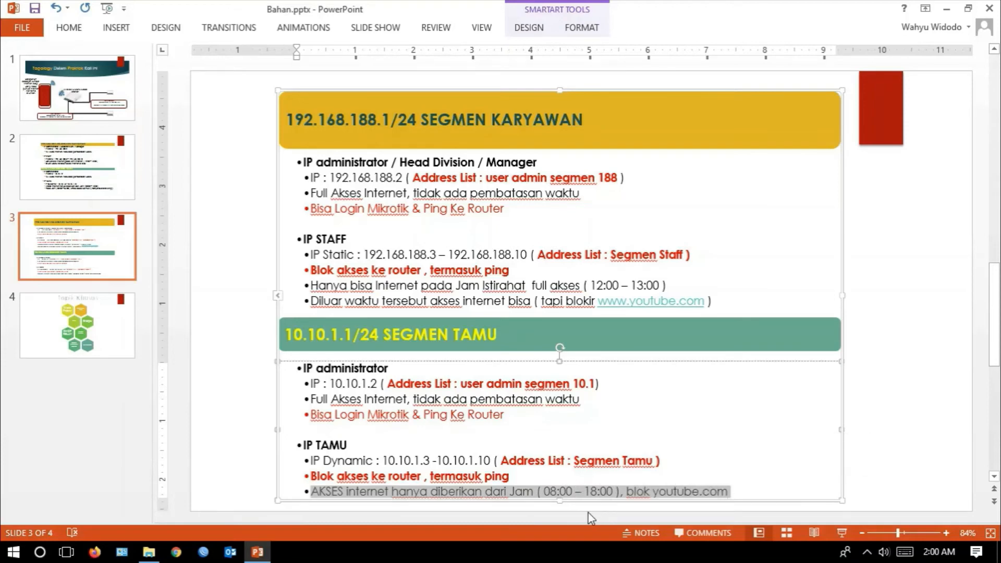
click(558, 491)
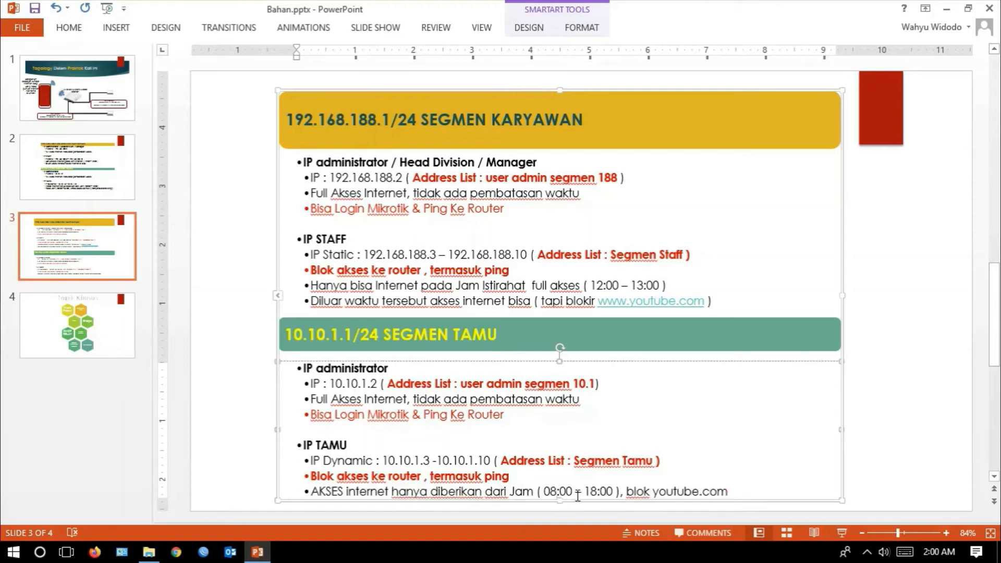
key(BackSpace)
key(BackSpace)
text(12)
click(597, 491)
key(BackSpace)
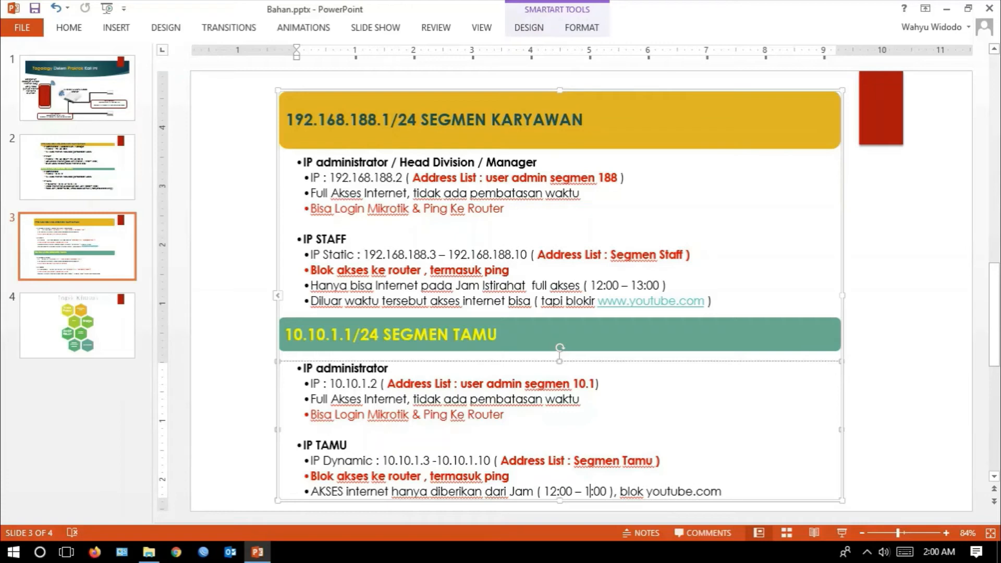
text(3)
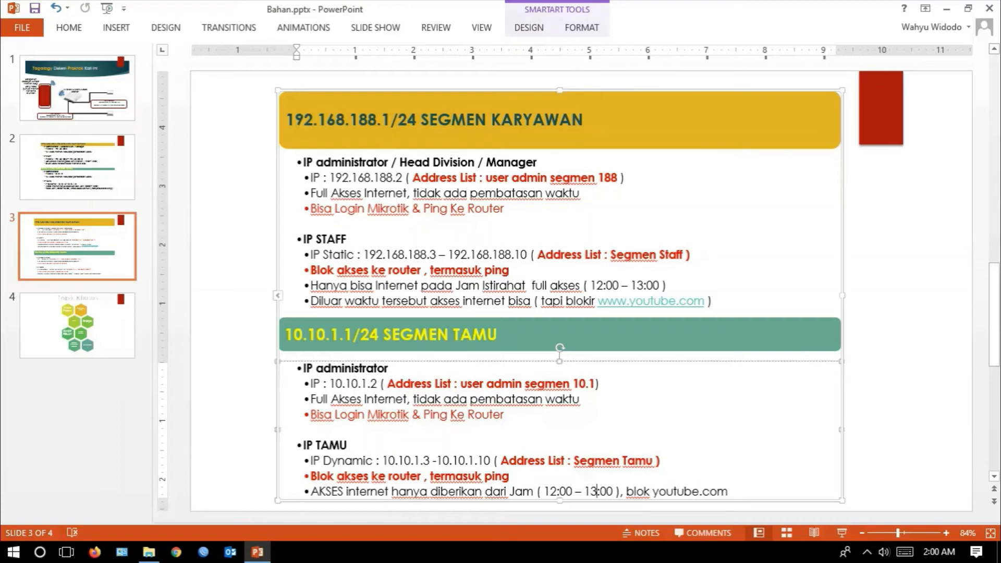
- Insert "diluar itu di" before "blok youtube.com" in the IP TAMU access line
click(627, 491)
text(diluar itu di)
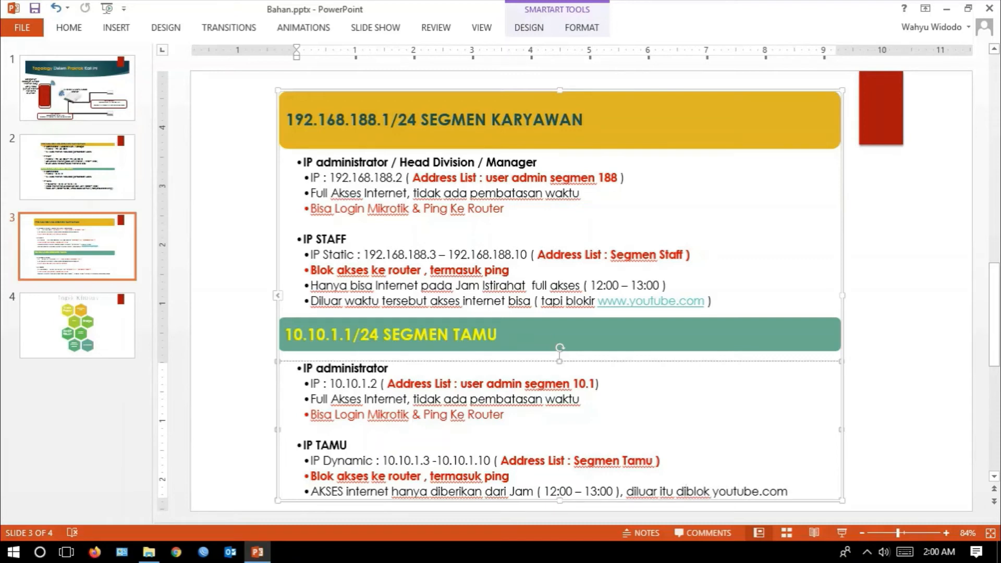
- Present slide 3 full screen to review the KARYAWAN and TAMU segment rules, and end the slide show
click(842, 532)
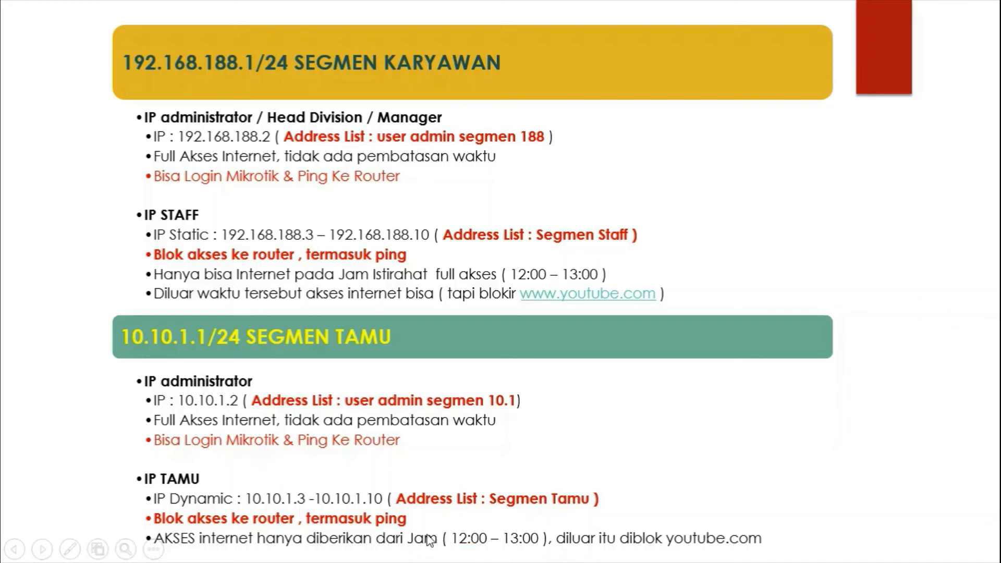
key(Escape)
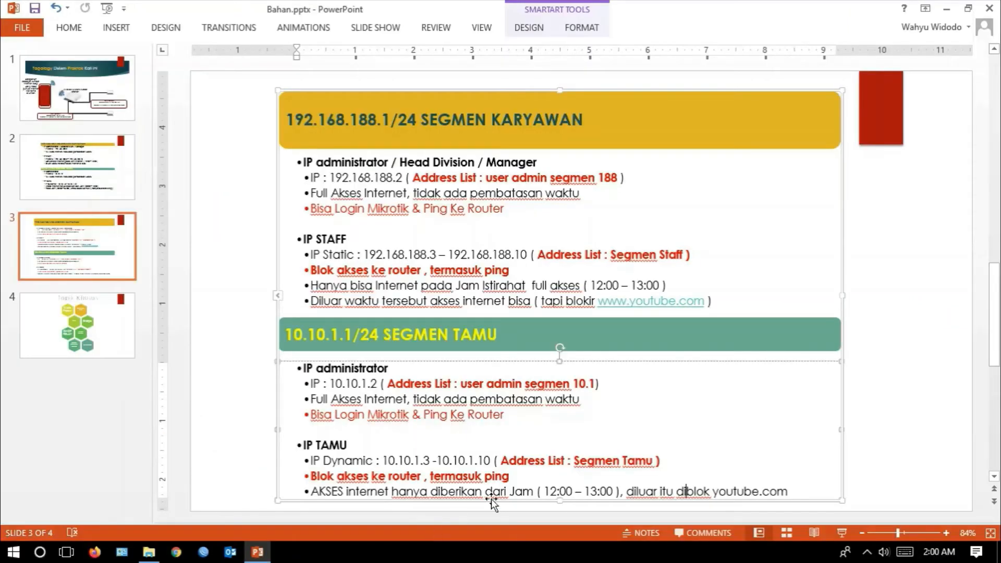
click(622, 388)
- Switch to WinBox, show the firewall's address lists and widen the Name column to read the full list names
click(66, 552)
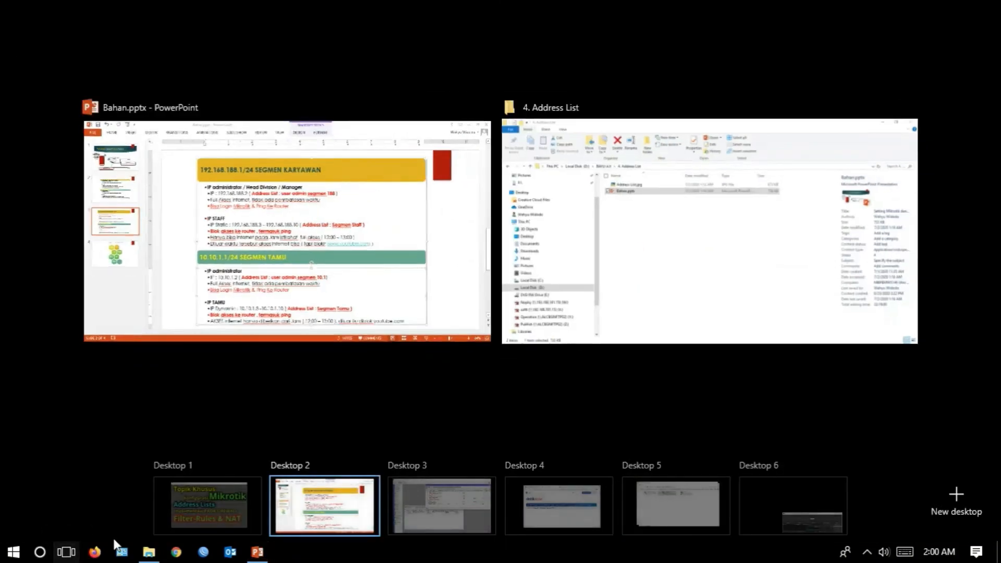
click(419, 498)
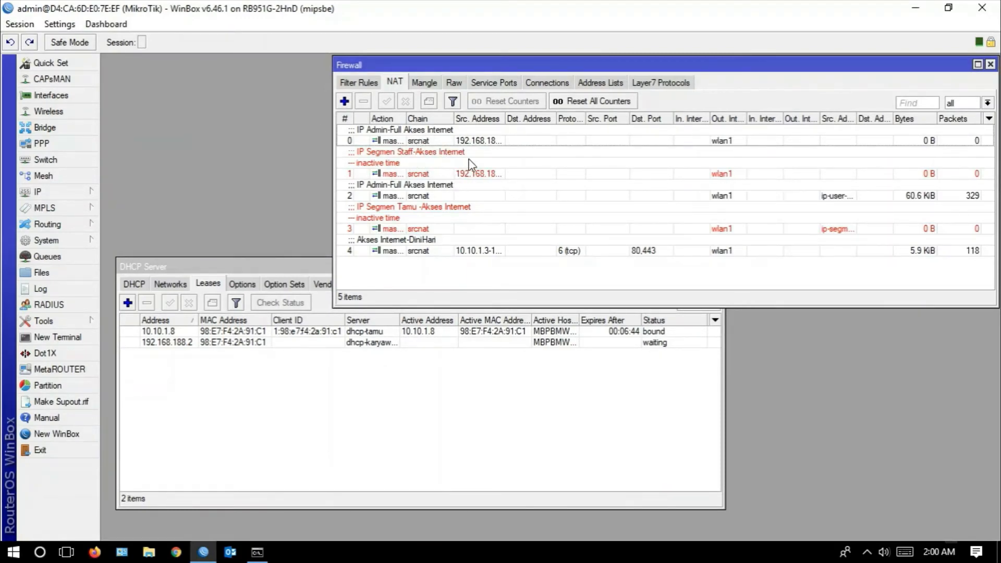
click(618, 83)
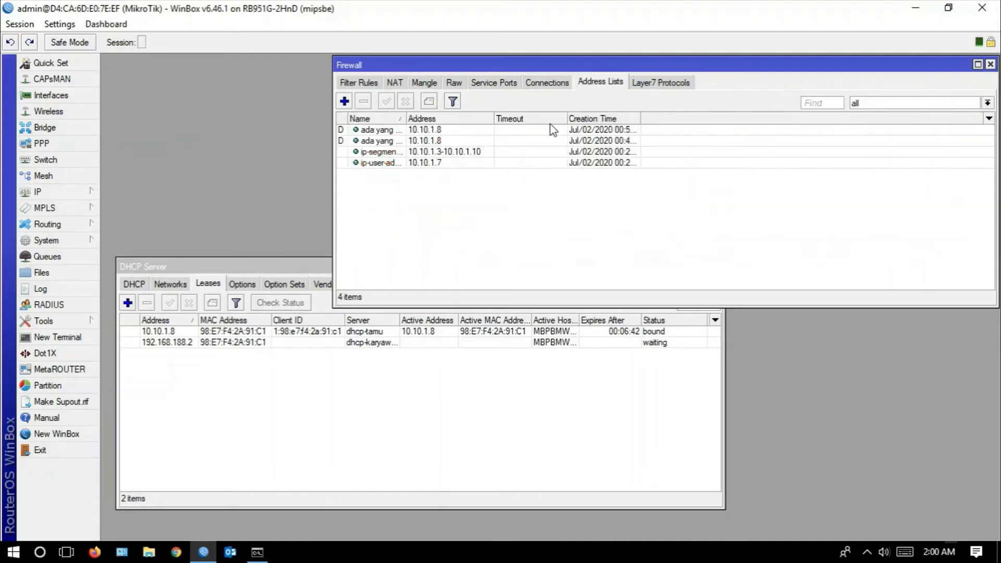
drag(406, 118, 497, 118)
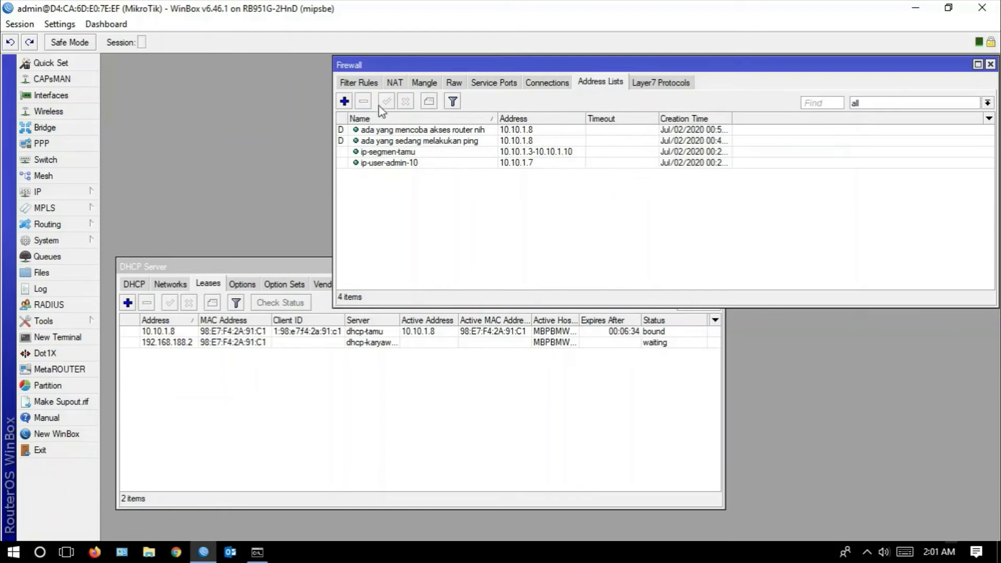
click(358, 82)
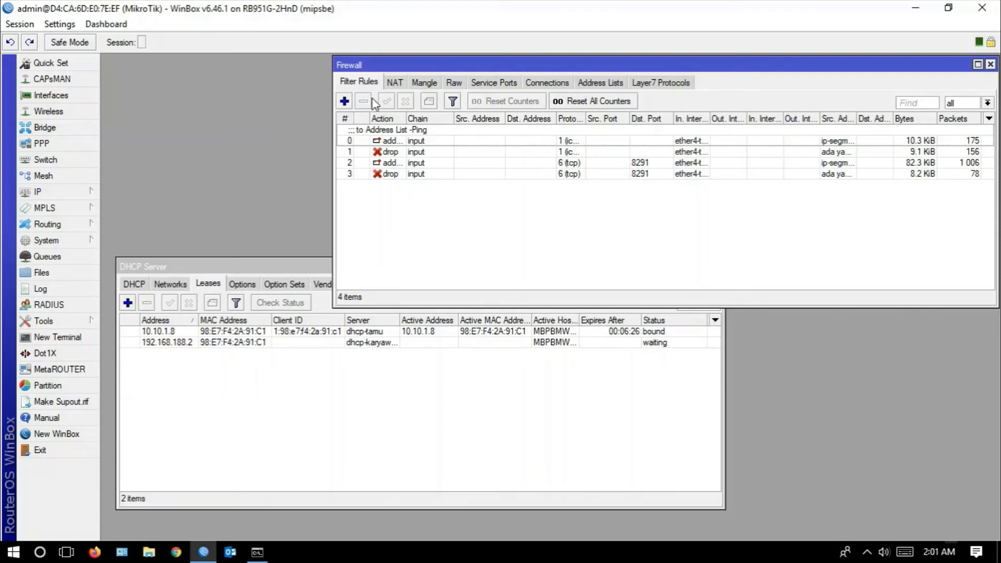
click(345, 101)
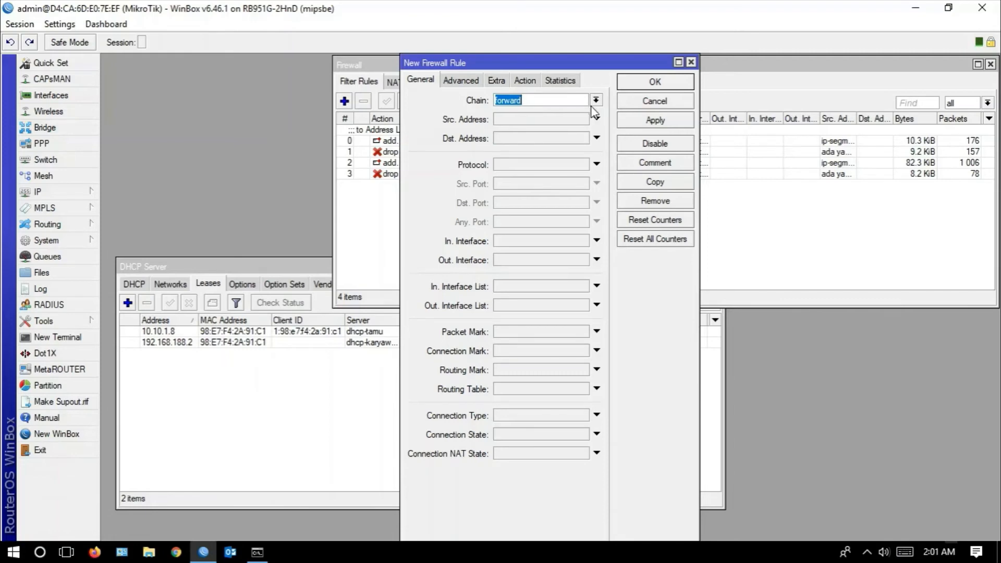
click(656, 103)
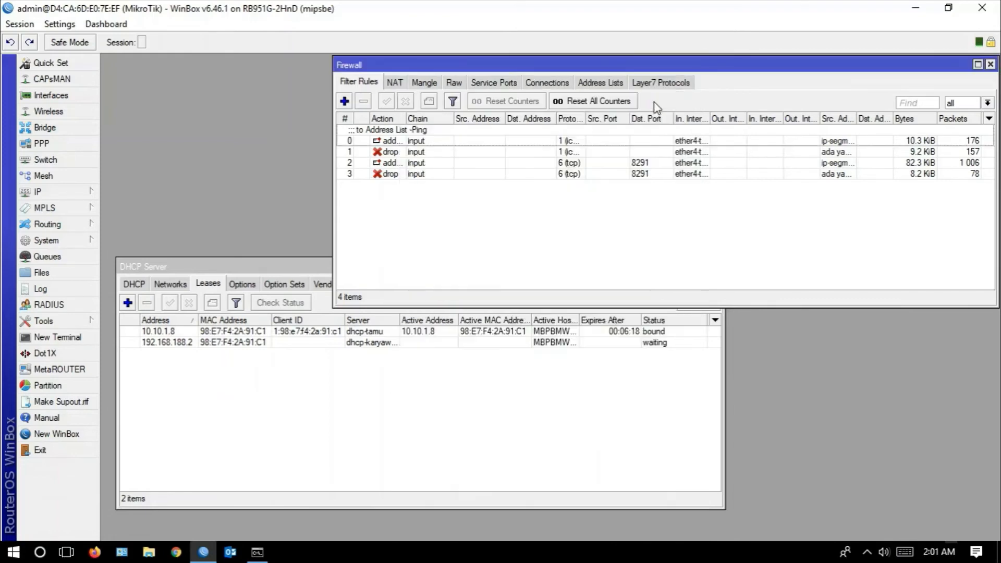
click(609, 84)
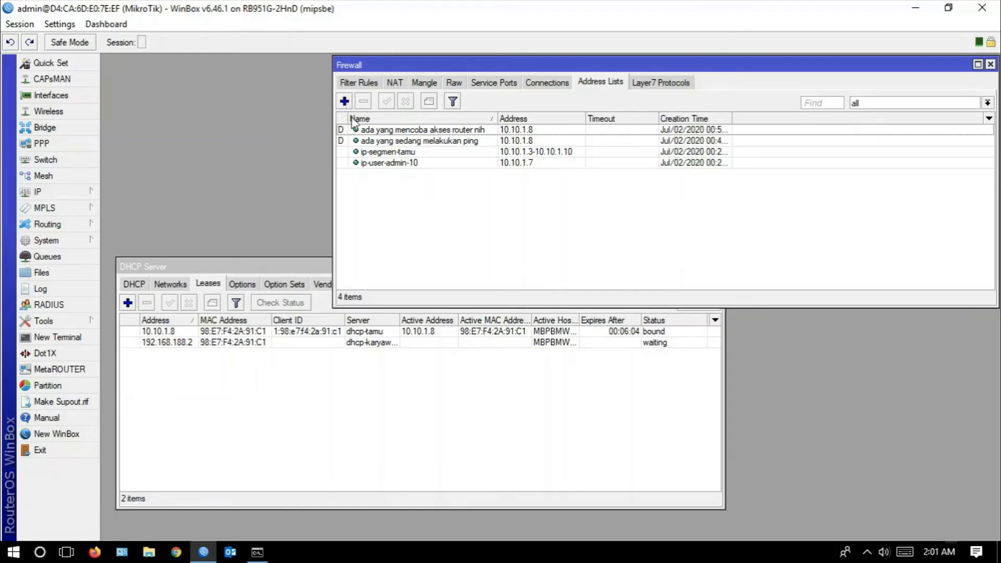
click(344, 101)
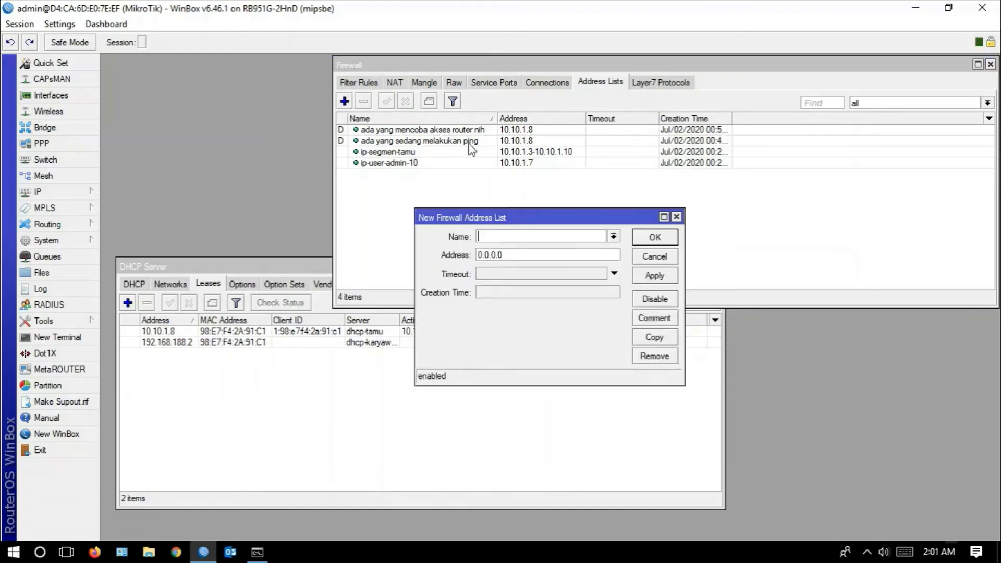
click(562, 239)
text(Youtube)
click(510, 257)
text(www.youtube.com)
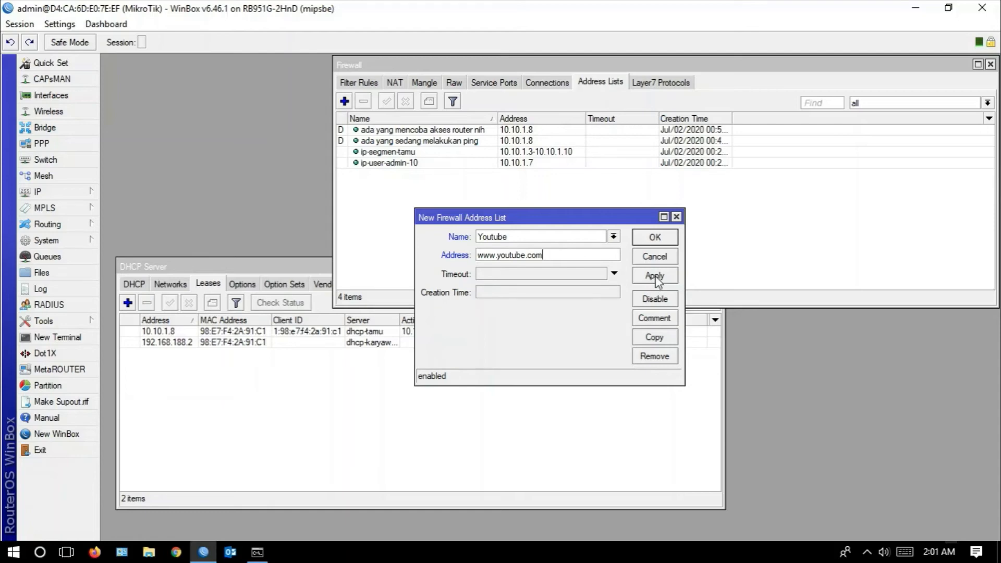
drag(459, 216, 711, 214)
click(888, 278)
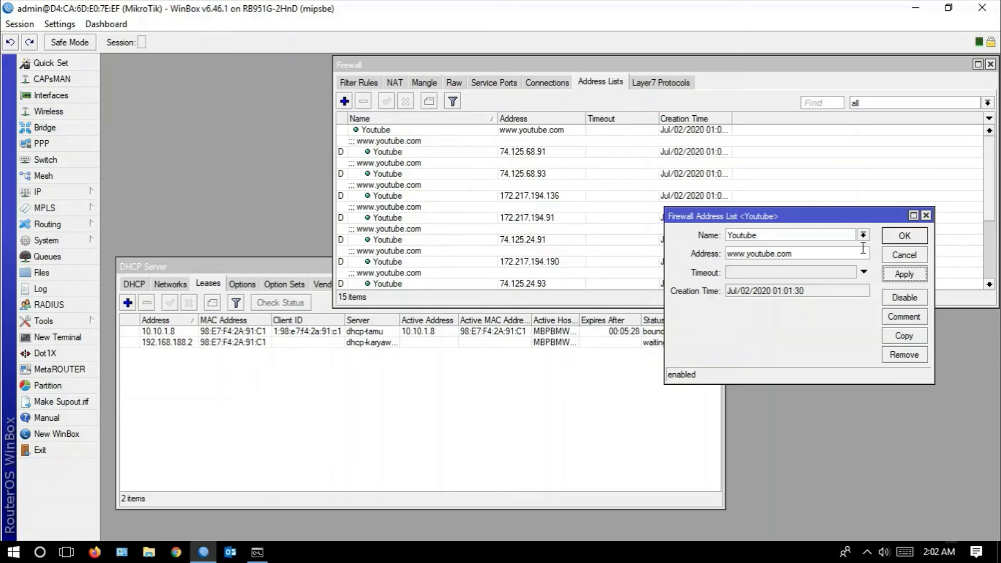
click(904, 236)
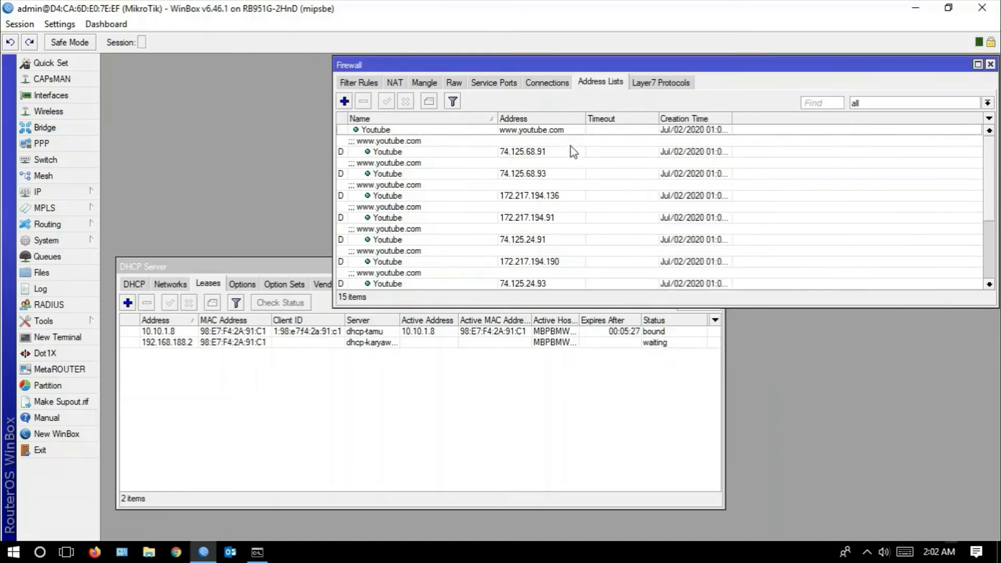
- Create a firewall filter rule with chain forward, protocol 6 (tcp) and incoming interface ether4-tamu, and apply it
click(361, 85)
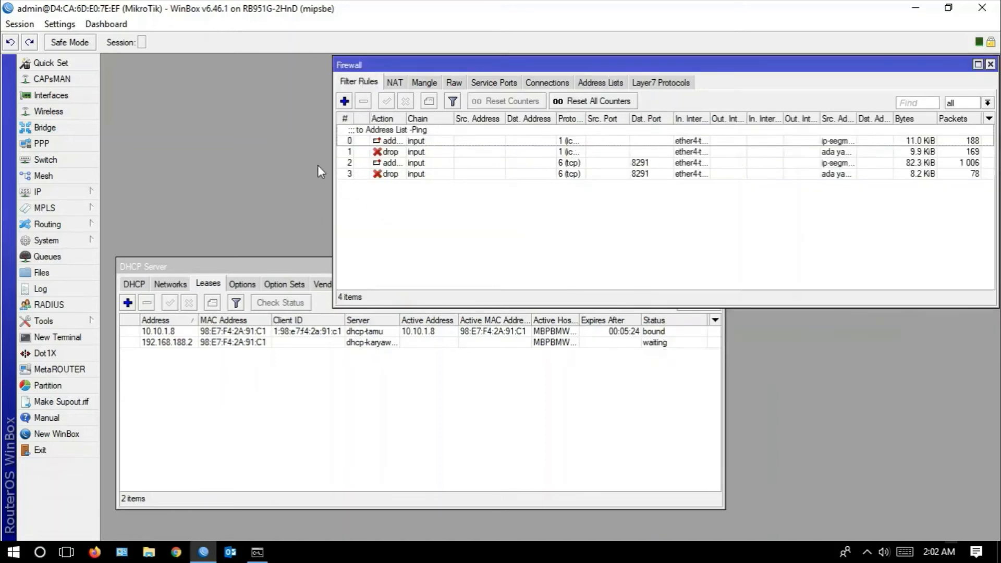
click(344, 101)
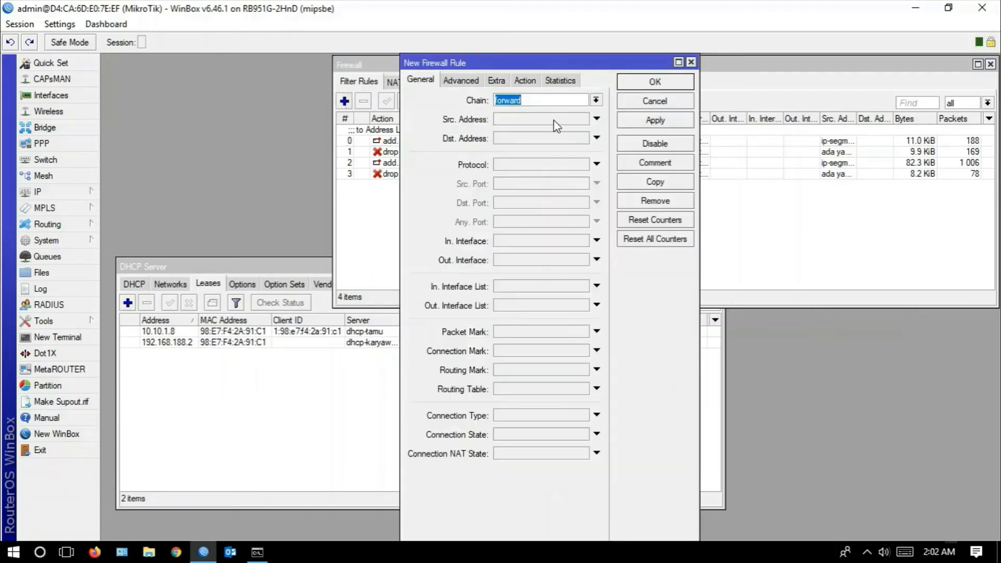
click(535, 102)
click(549, 169)
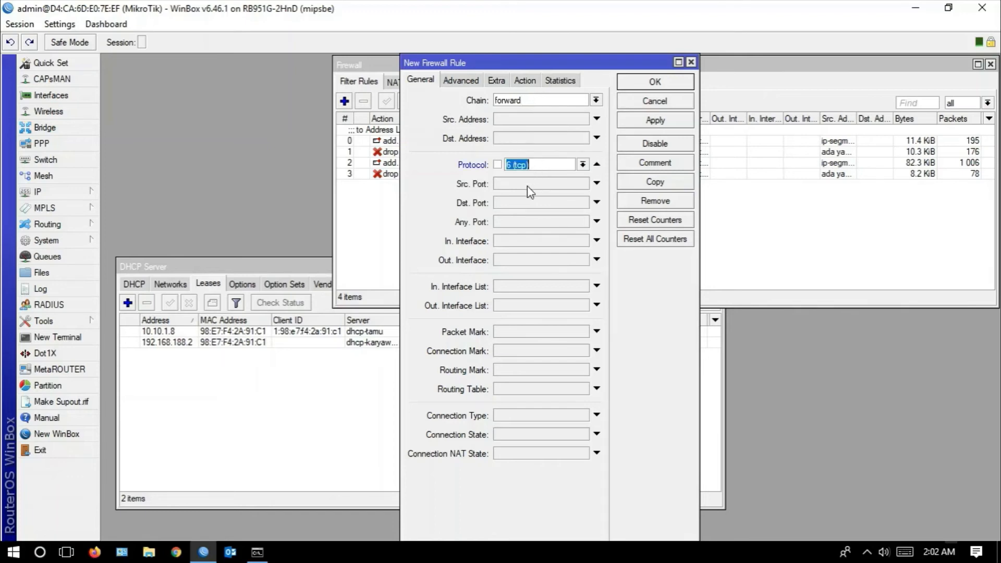
click(538, 240)
click(583, 241)
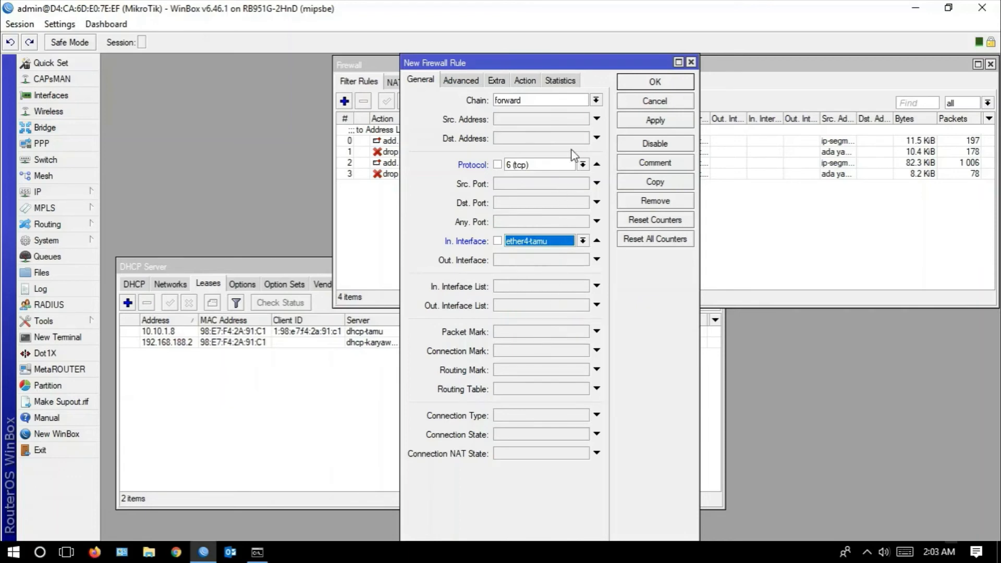
click(641, 121)
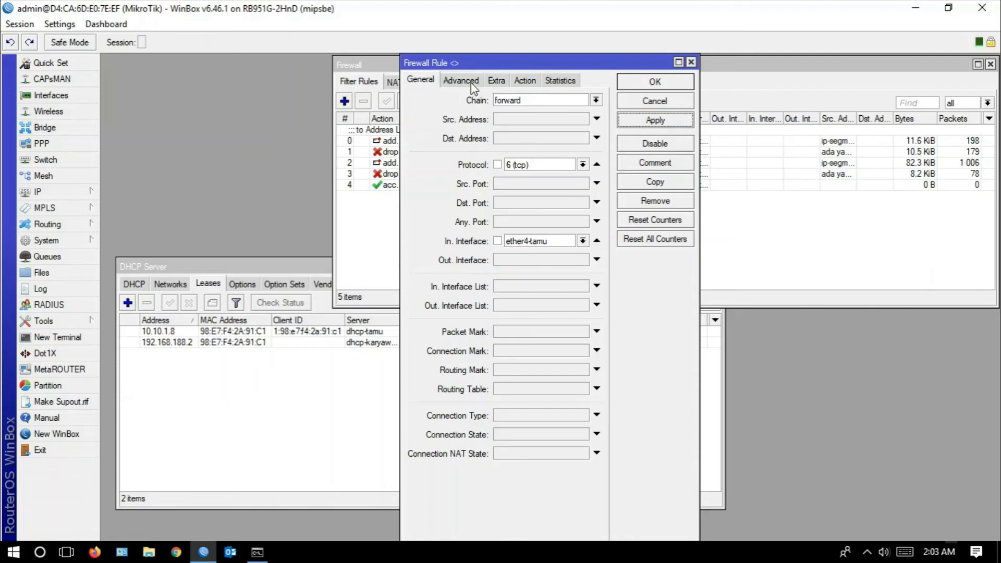
- Set the new forward rule's action to drop
click(525, 80)
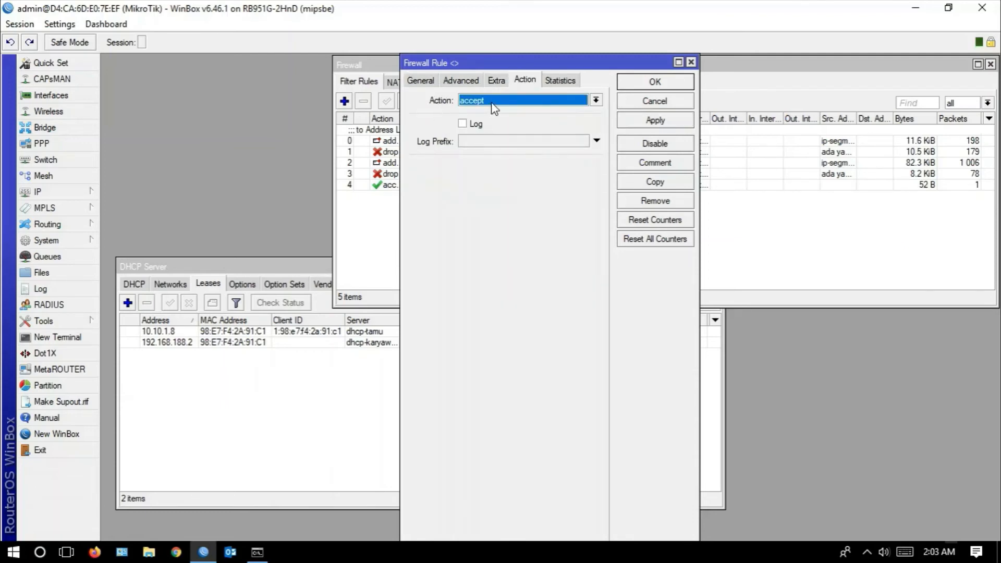
drag(438, 63, 513, 65)
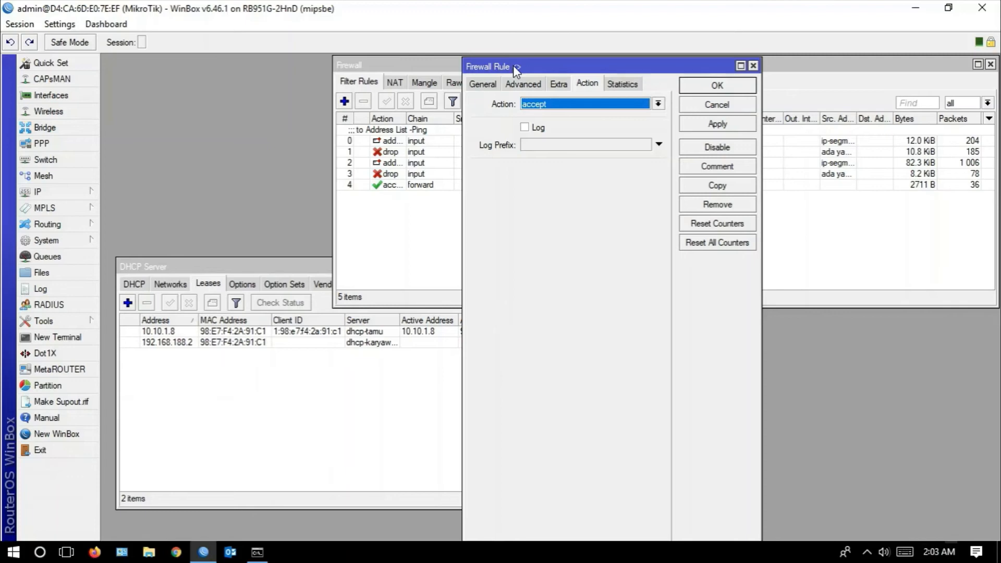
click(596, 103)
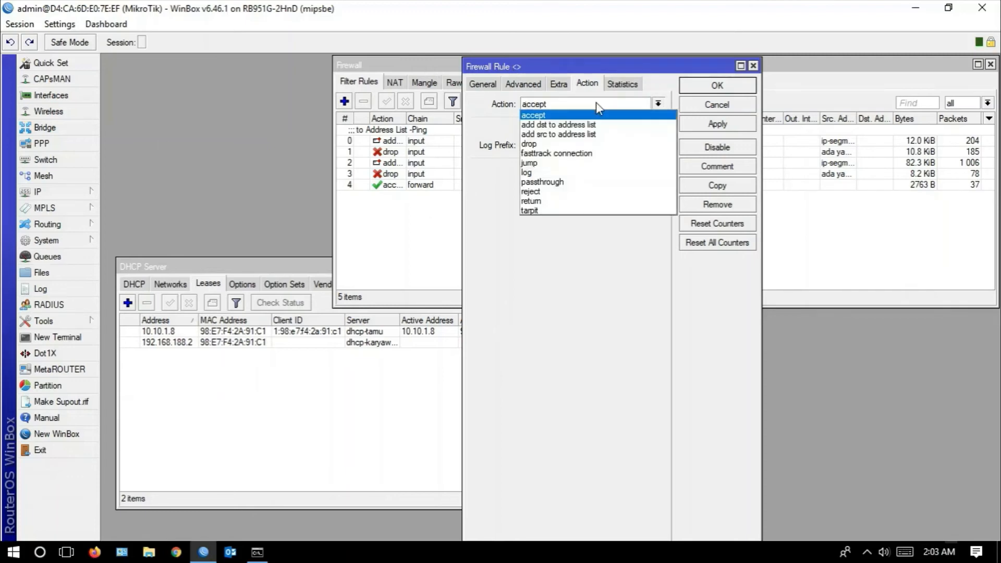
click(548, 145)
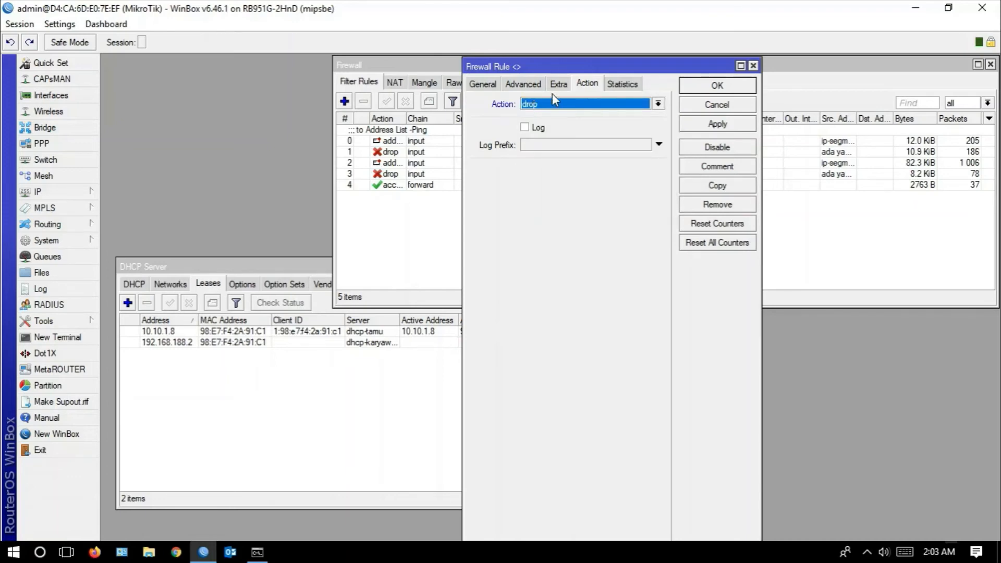
- Set the rule's source address list to ip-segmen-tamu and destination address list to Youtube, apply it, and review its general settings
click(524, 85)
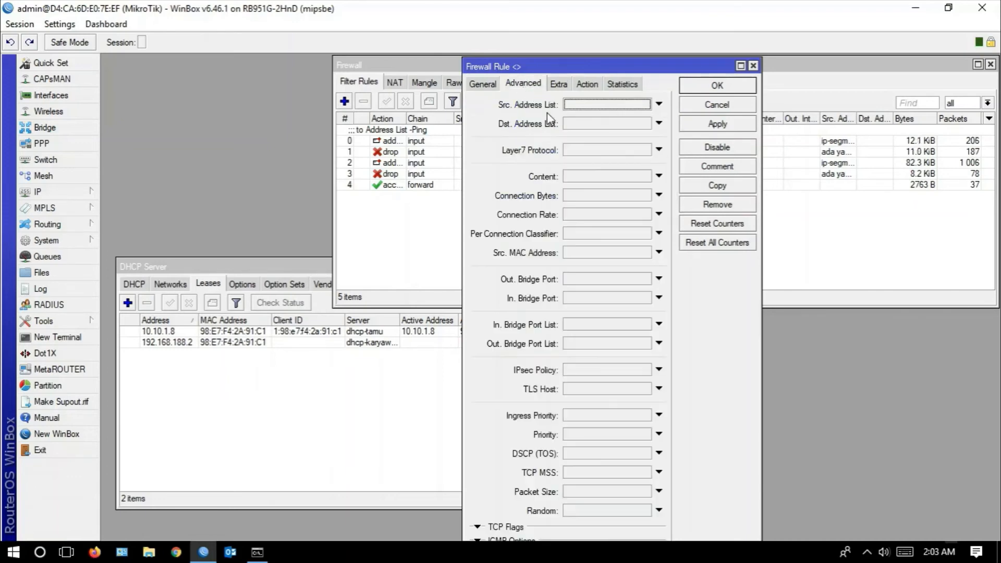
click(588, 106)
click(712, 105)
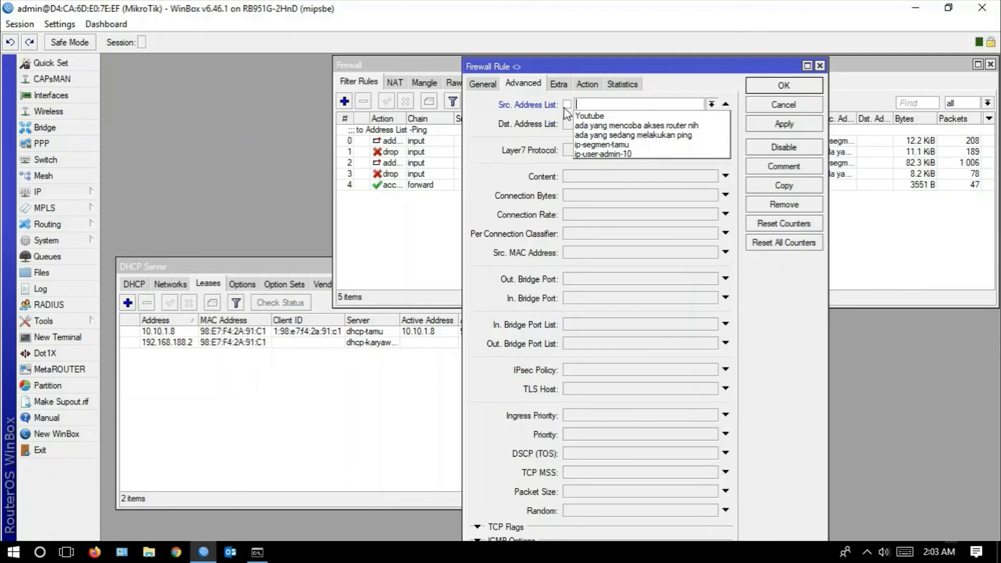
click(588, 144)
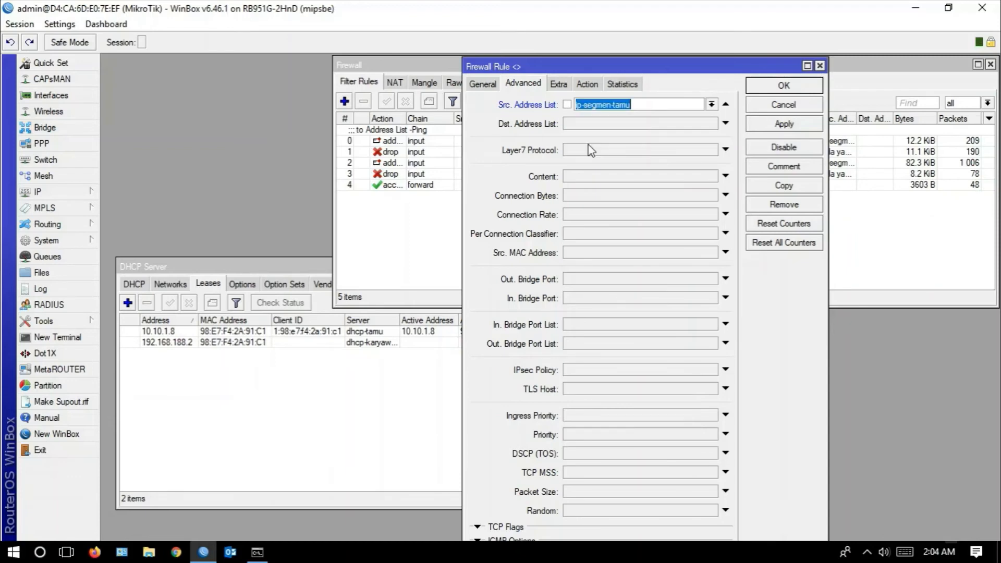
click(698, 125)
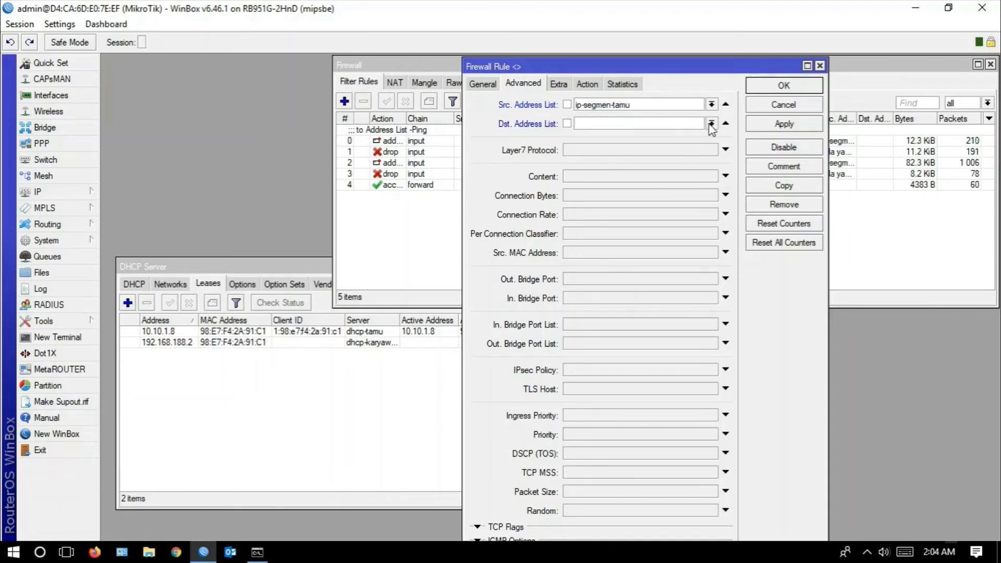
click(712, 124)
click(686, 134)
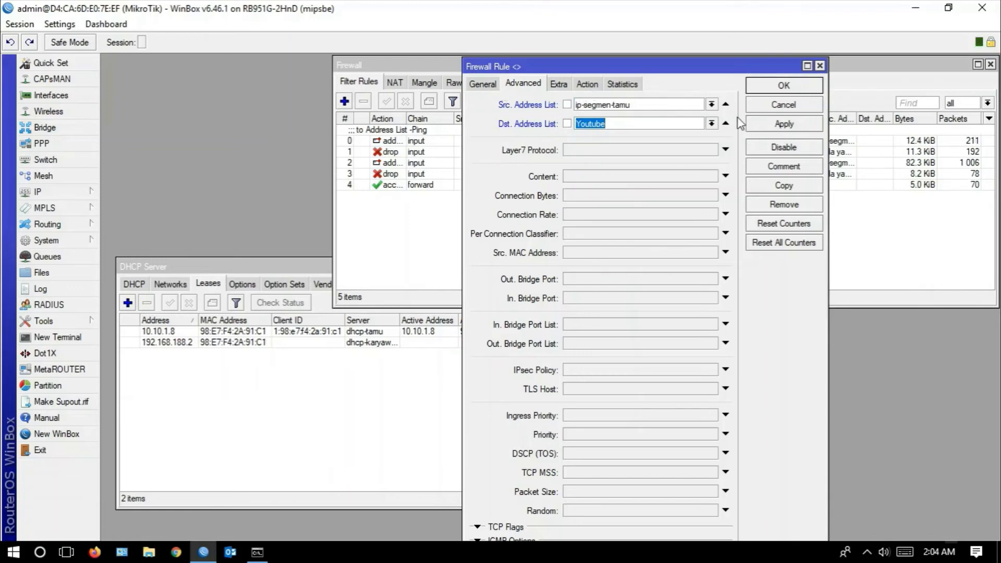
click(785, 123)
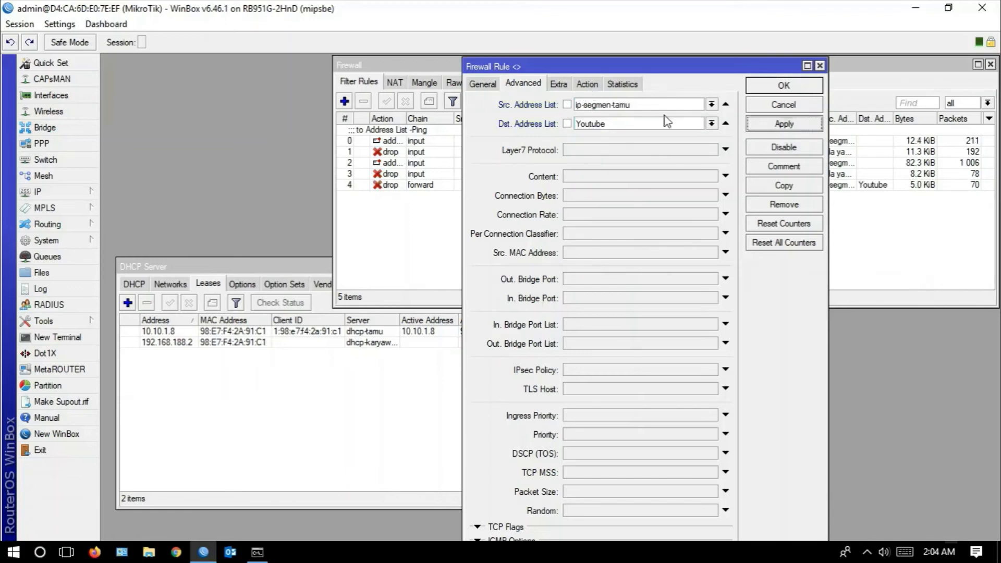
click(483, 84)
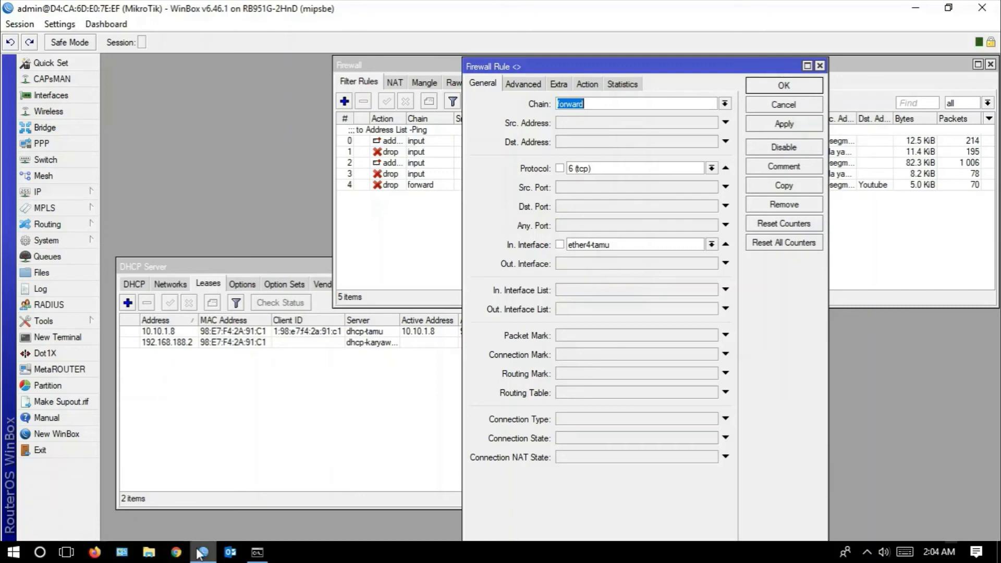
- Switch to Chrome on the test desktop, reload the open YouTube video page and play the video to test the block
click(67, 553)
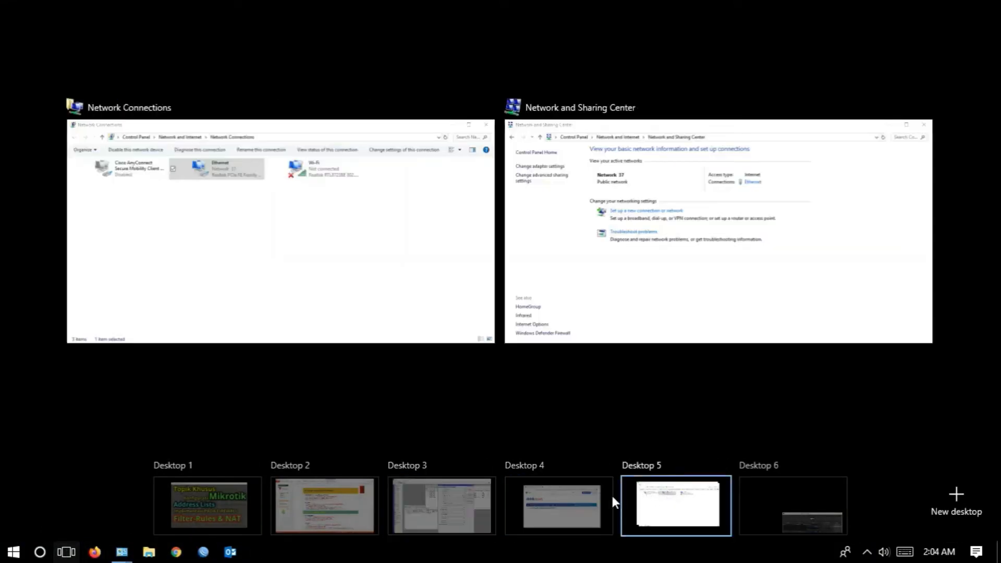
click(597, 503)
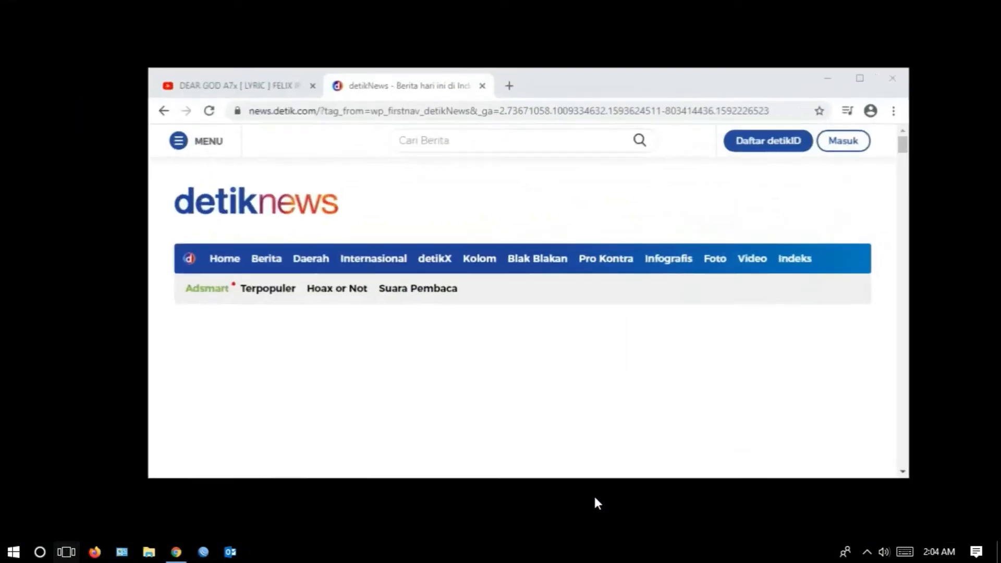
click(234, 89)
click(200, 109)
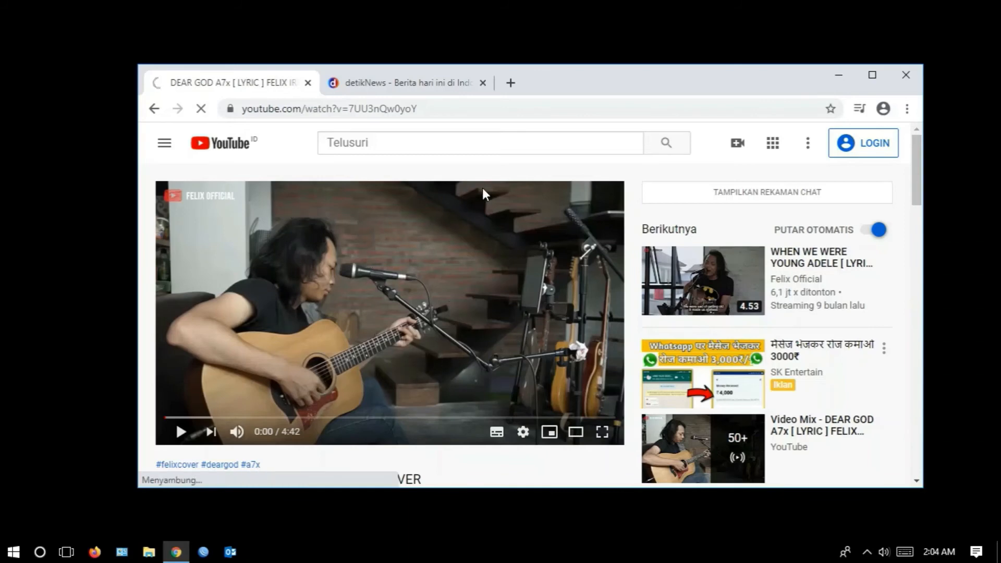
click(185, 434)
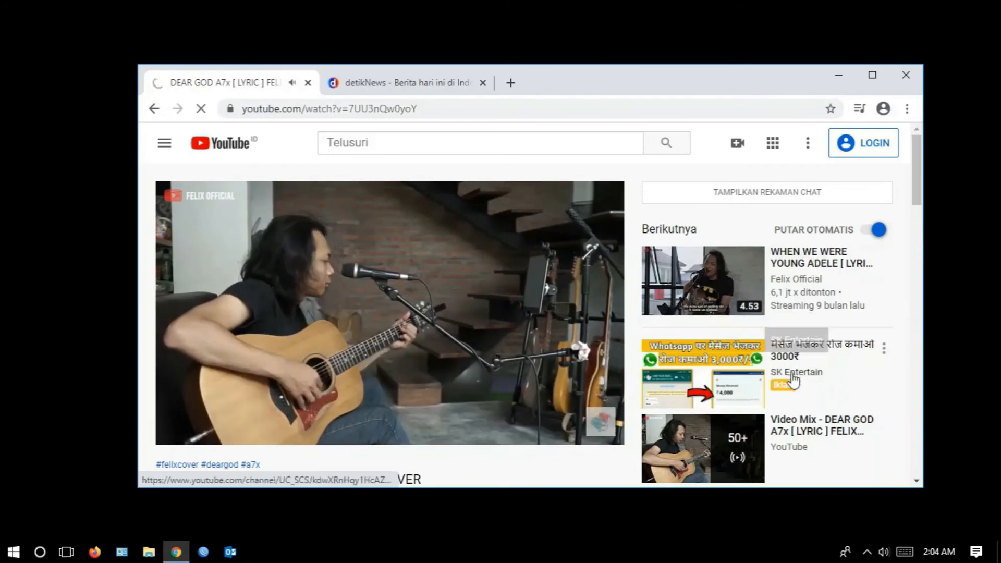
- Try to open another suggested video from the YouTube page
scroll(807, 368, down, 3)
scroll(807, 368, down, 3)
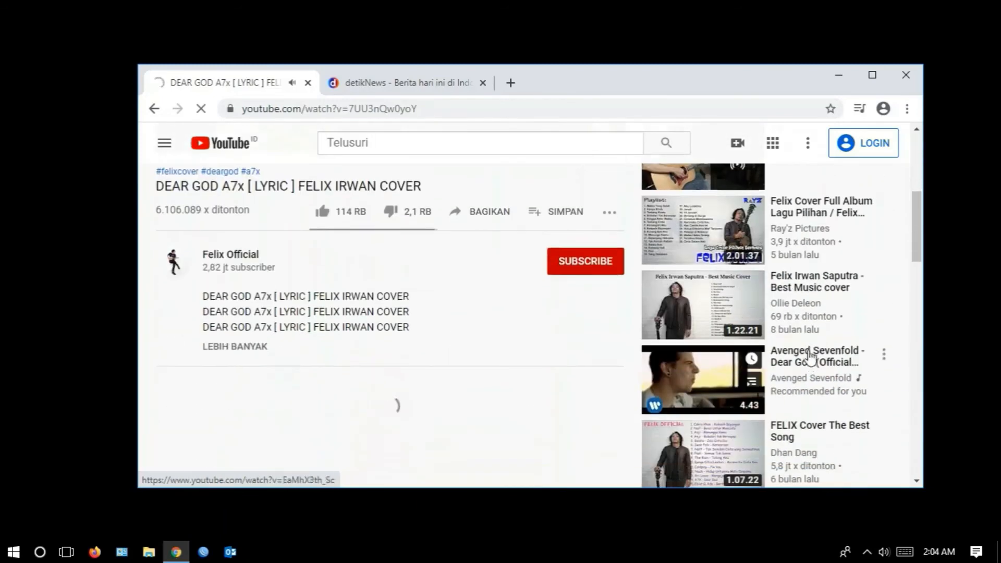
click(816, 295)
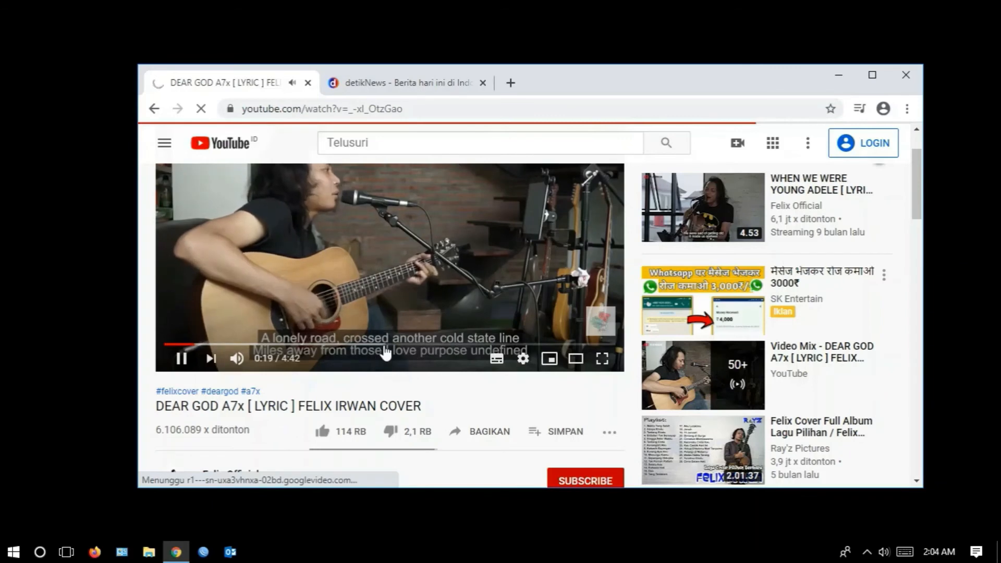
scroll(812, 296, down, 3)
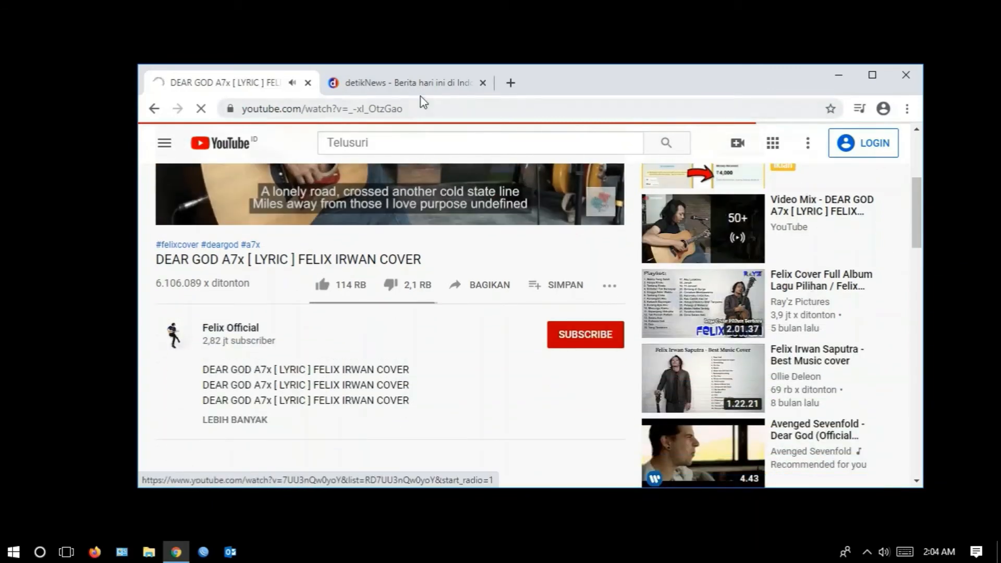
- Try to load a previously visited YouTube video by its suggested address, and close that browser tab
click(421, 109)
text(yout)
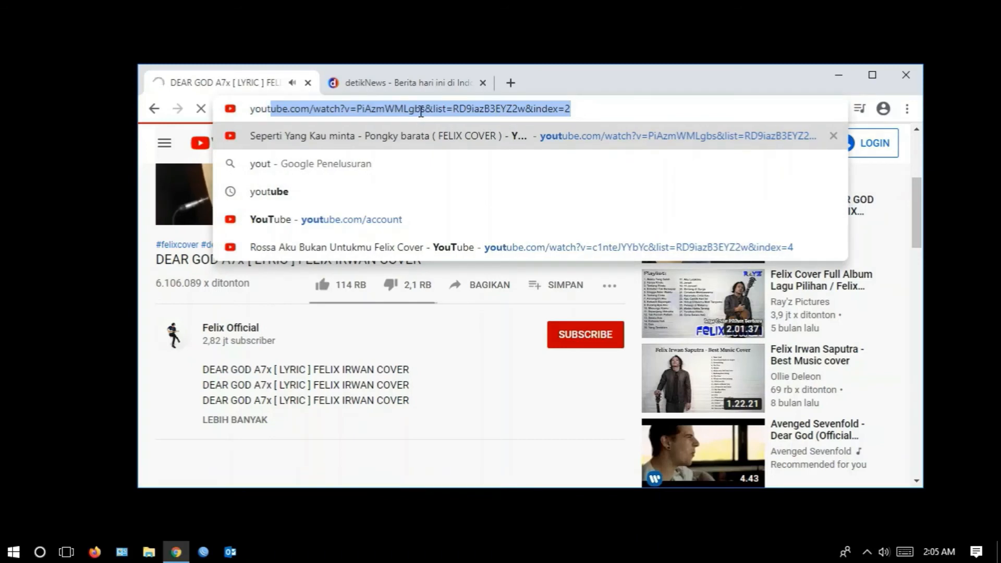
key(Return)
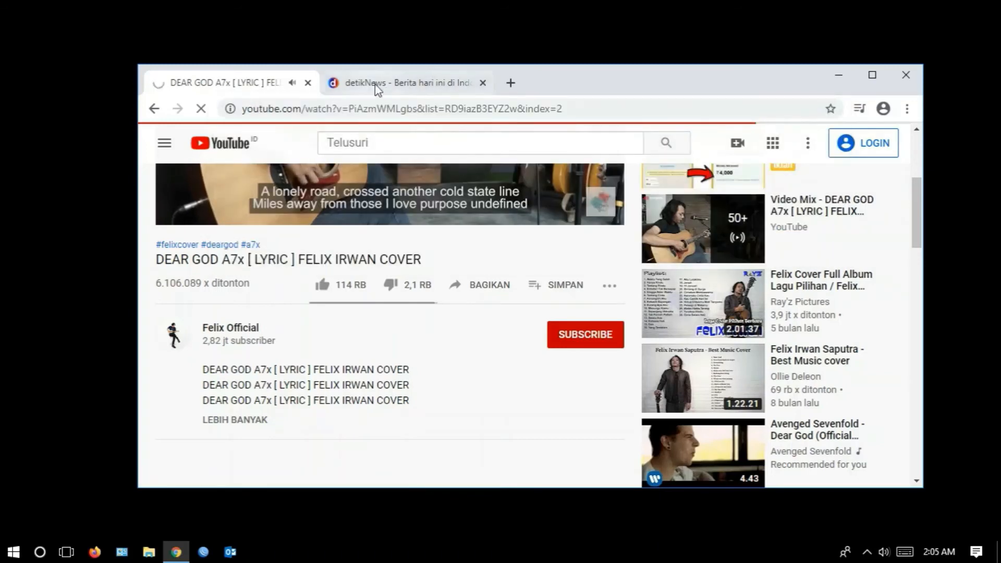
click(308, 83)
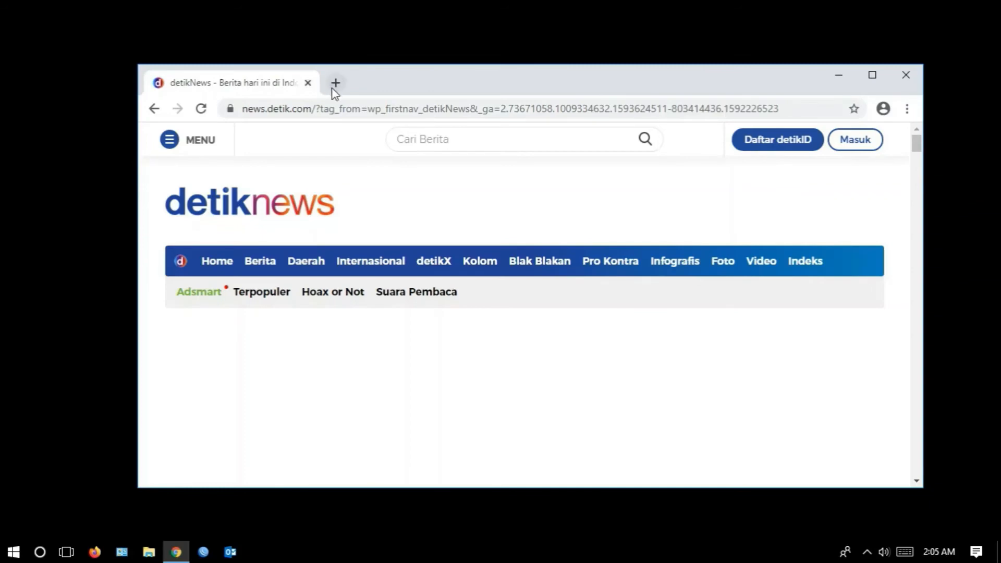
- Try to load youtube.com in a new browser tab, without the suggested video path
click(335, 83)
text(youtube.com/watch?v=PiAzmWMLgbs&list=RD9iazB3EYZ2w&index=2)
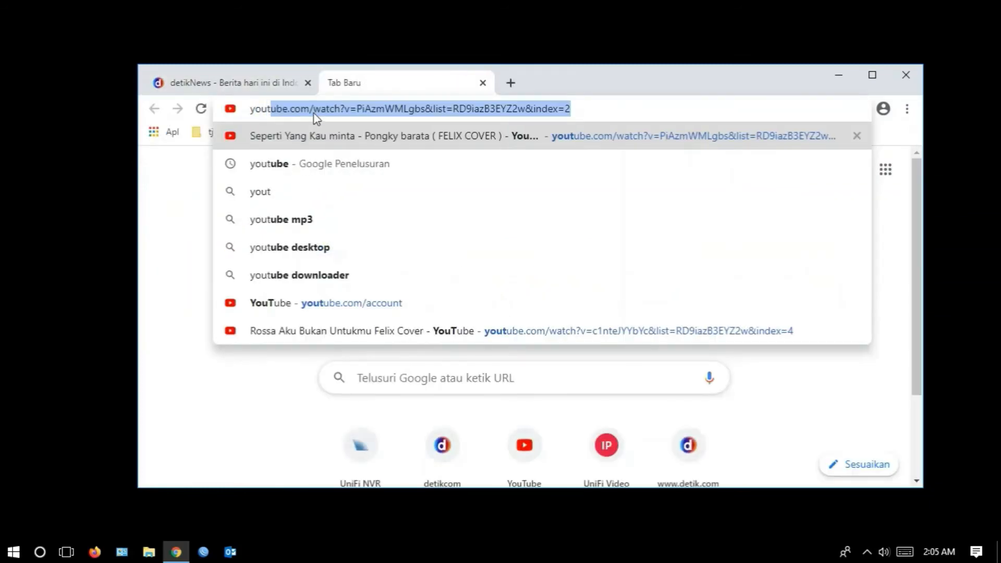
drag(311, 109, 696, 177)
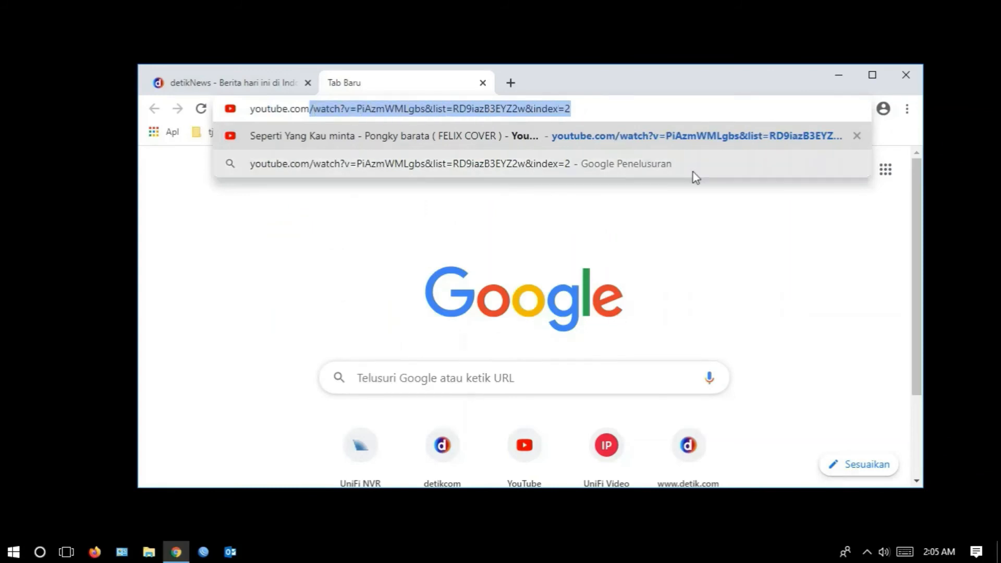
key(BackSpace)
key(Return)
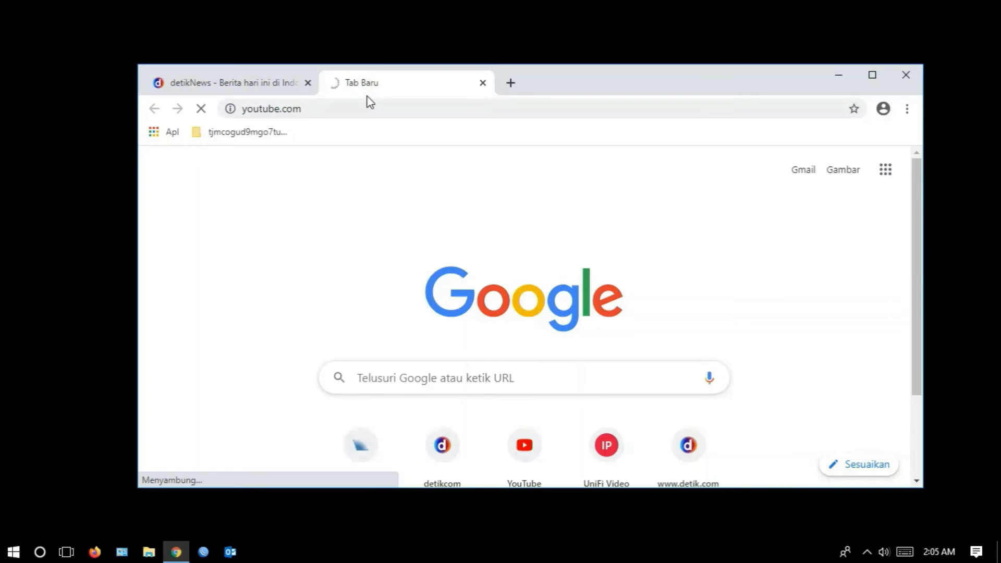
- Switch back to WinBox, check the NAT rules for existing time limits, and return to the YouTube rule's extra settings
click(68, 559)
click(462, 528)
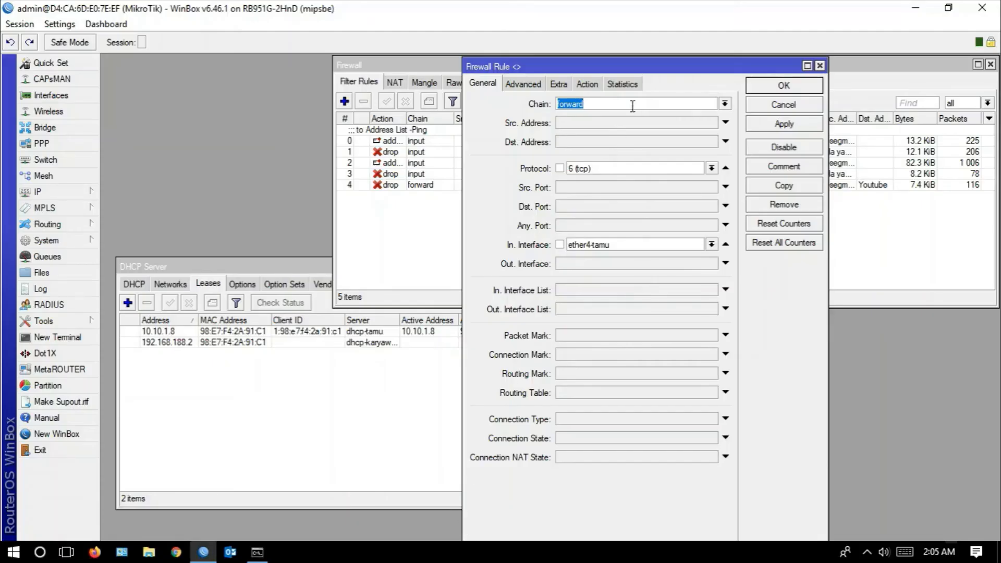
click(561, 85)
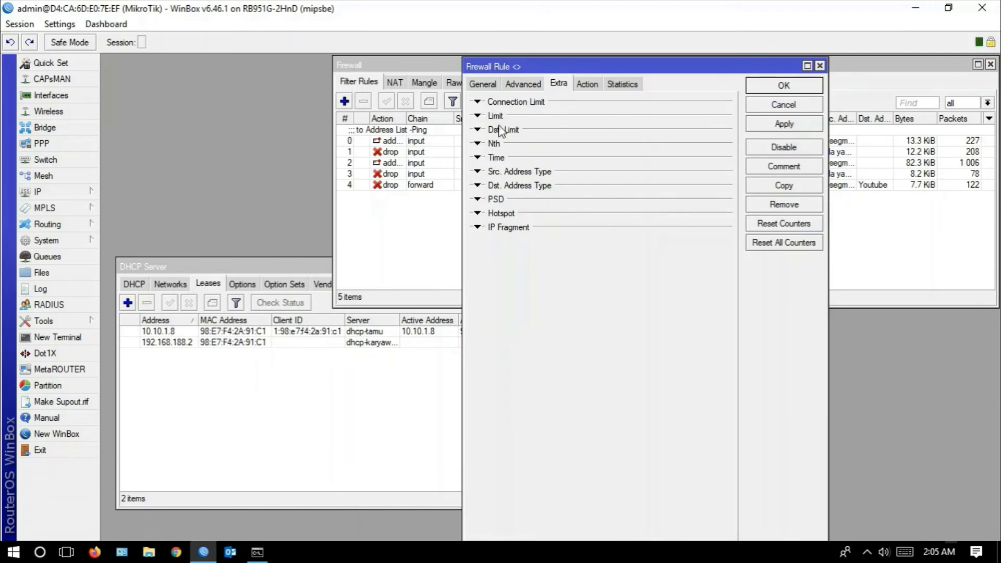
click(396, 85)
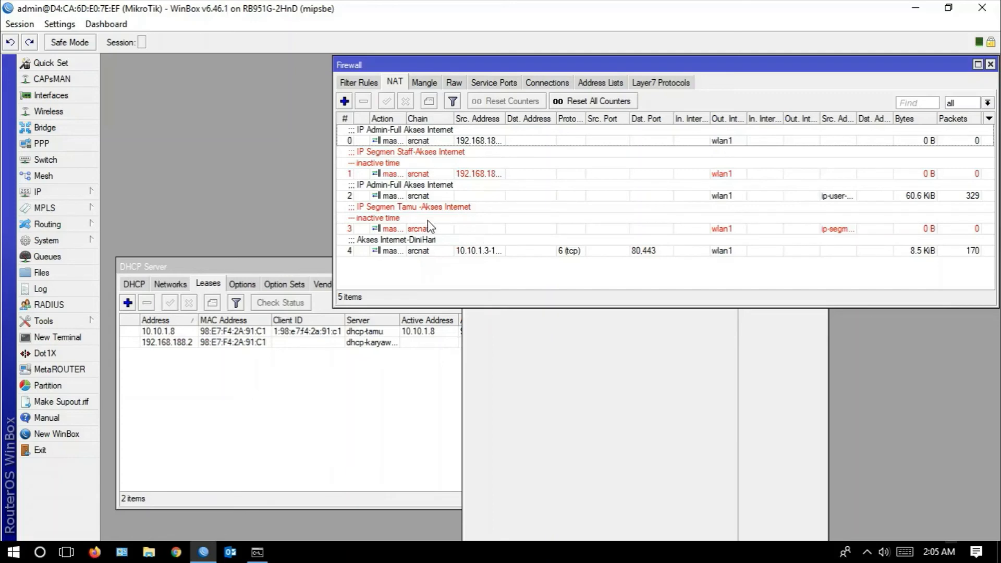
click(367, 85)
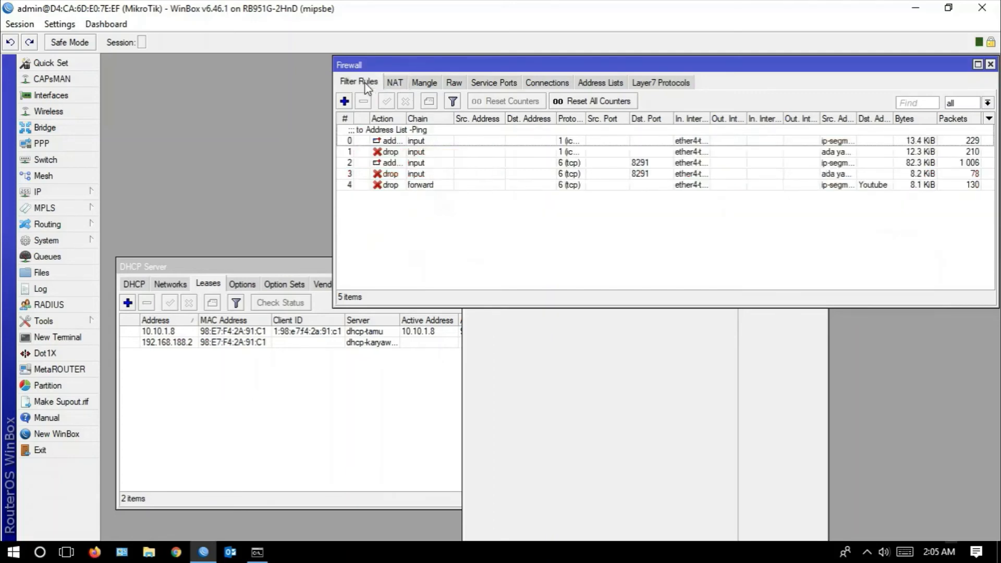
click(597, 391)
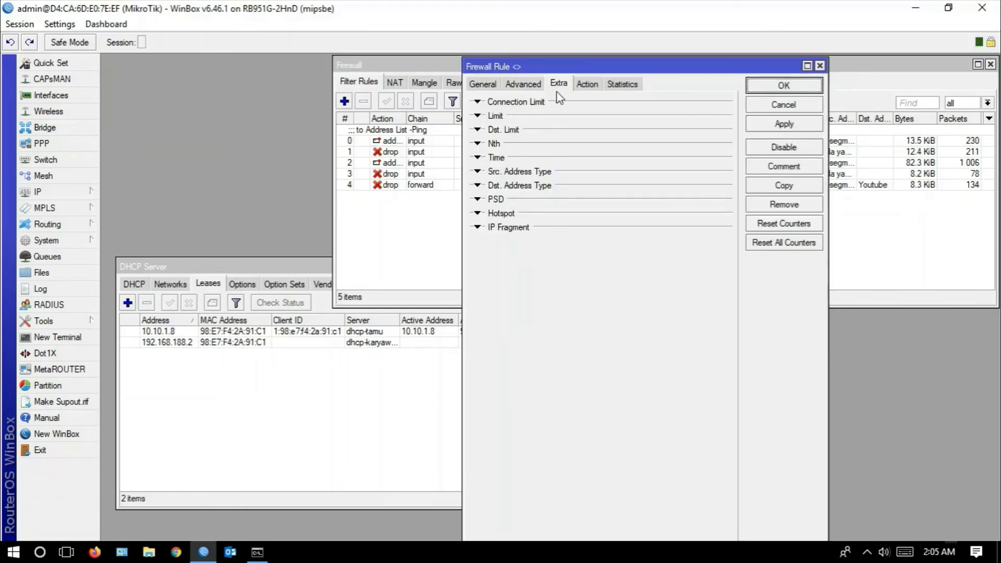
- Restrict the YouTube forward rule to the time range 12:00:00 to 13:00:00 on all days and apply it
click(478, 158)
click(561, 170)
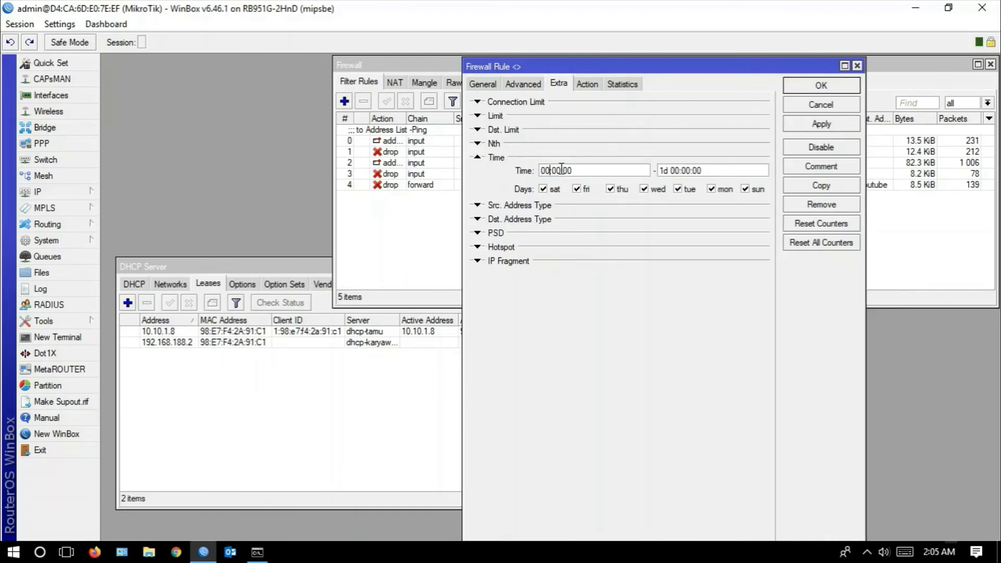
key(BackSpace)
key(BackSpace)
text(12)
click(675, 169)
key(BackSpace)
key(Delete)
text(13)
drag(673, 172, 646, 168)
key(BackSpace)
click(803, 127)
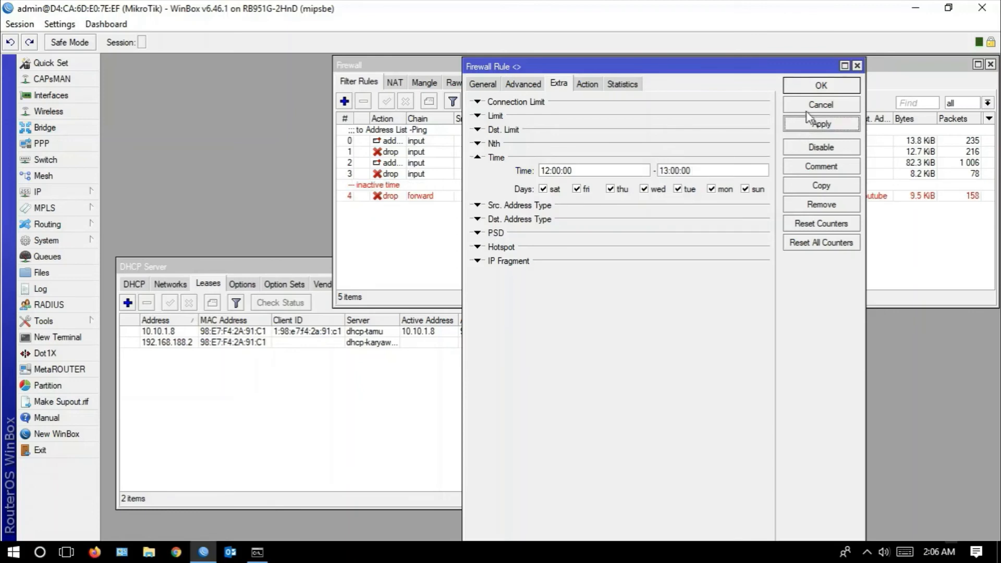
- Change the YouTube rule's action to accept, recheck its time range, and save the rule
click(588, 85)
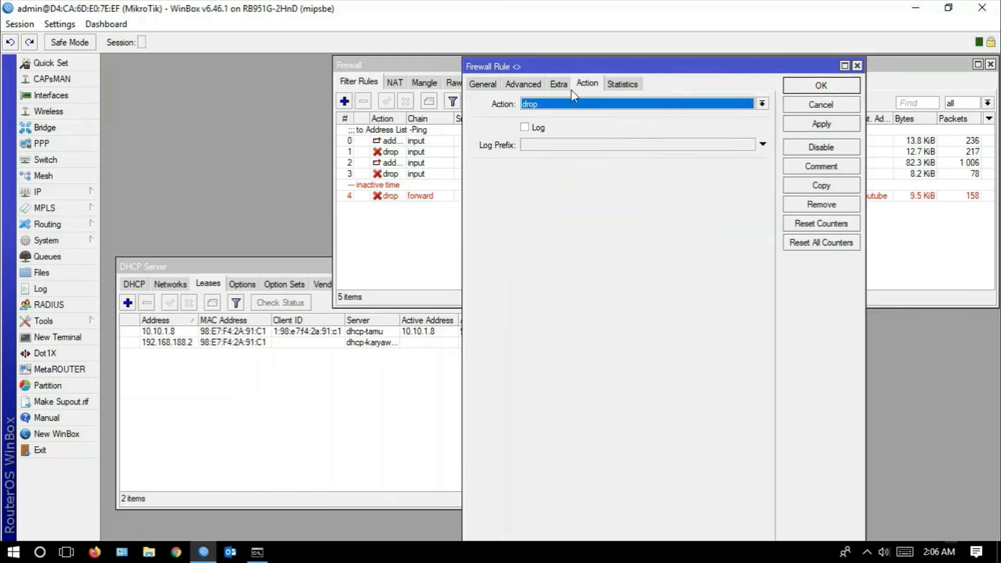
click(543, 104)
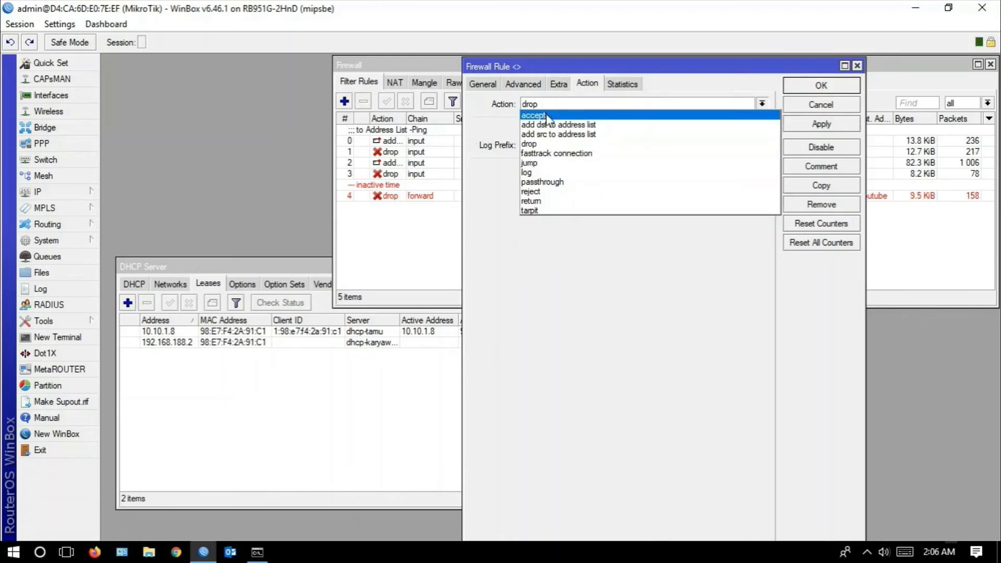
click(547, 115)
click(809, 129)
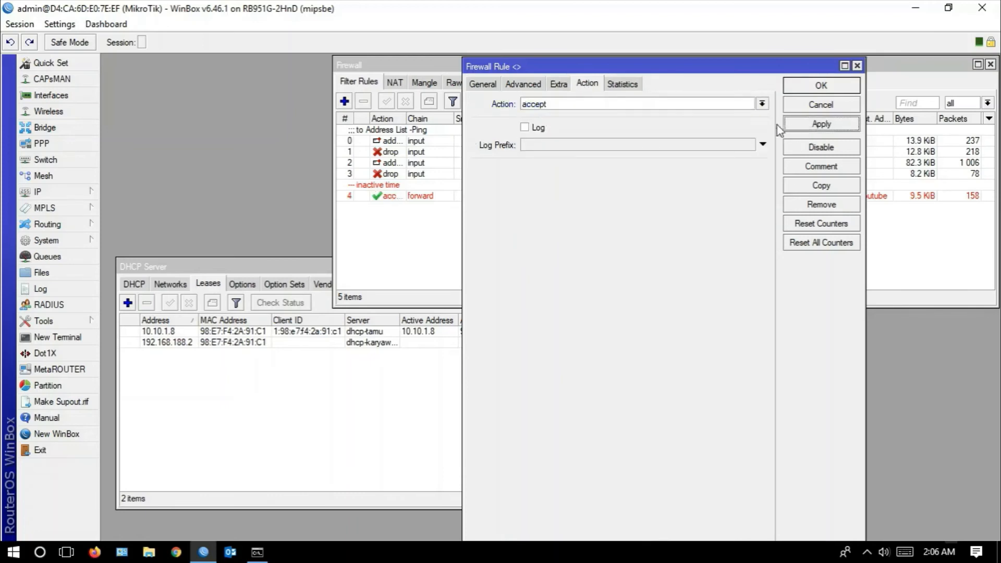
click(559, 85)
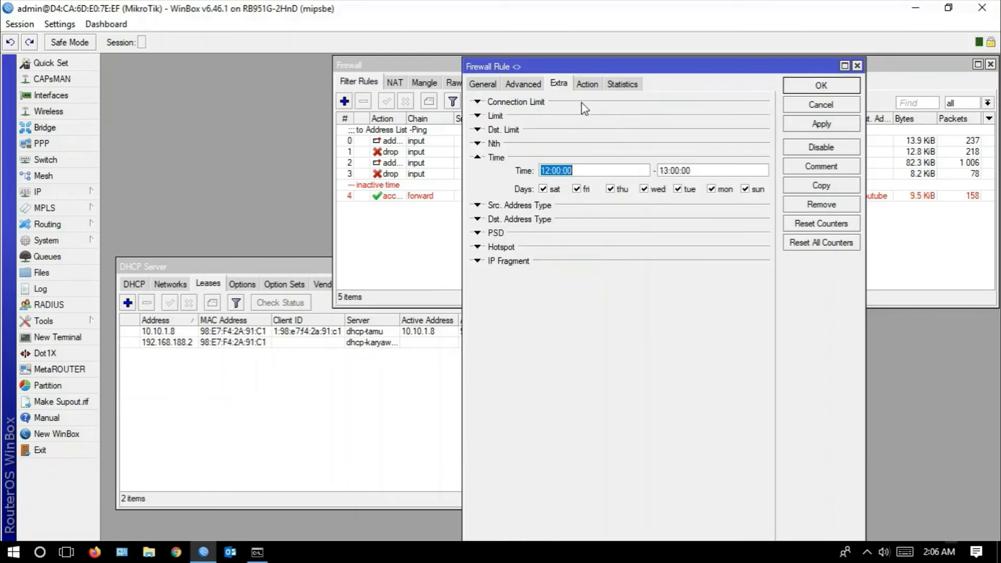
click(587, 84)
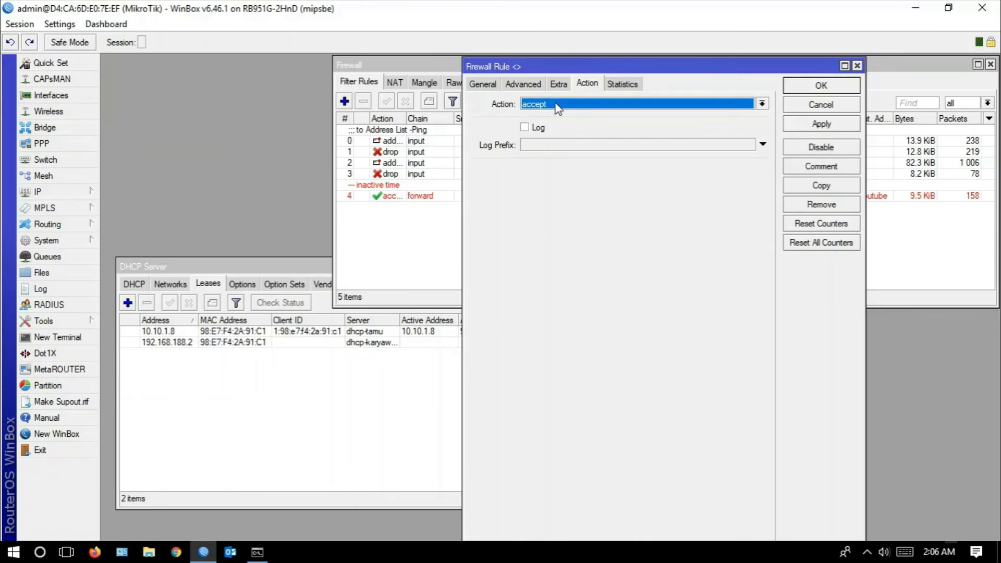
click(790, 125)
click(808, 88)
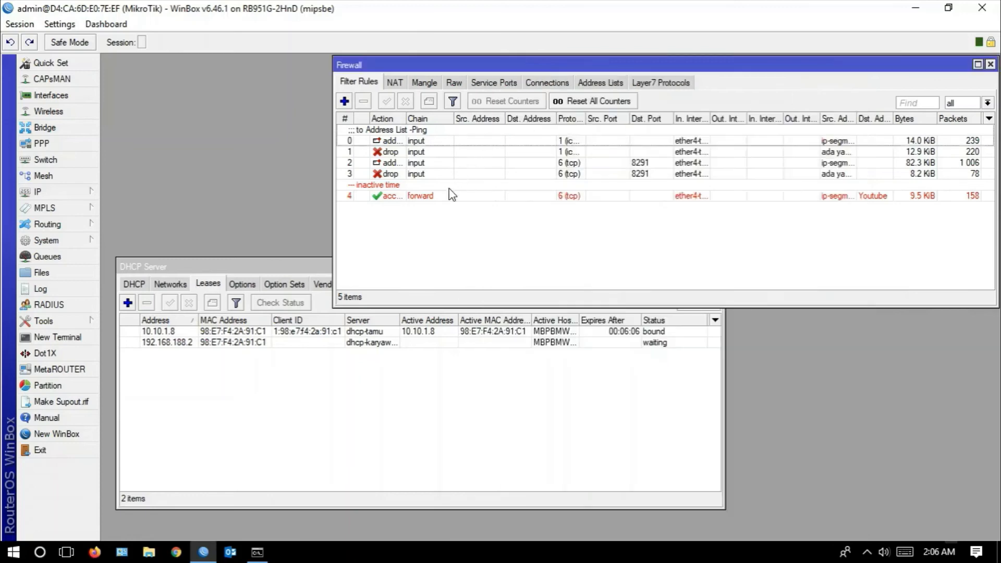
- Open the router's clock settings, and review and close the SNTP client configuration
click(413, 196)
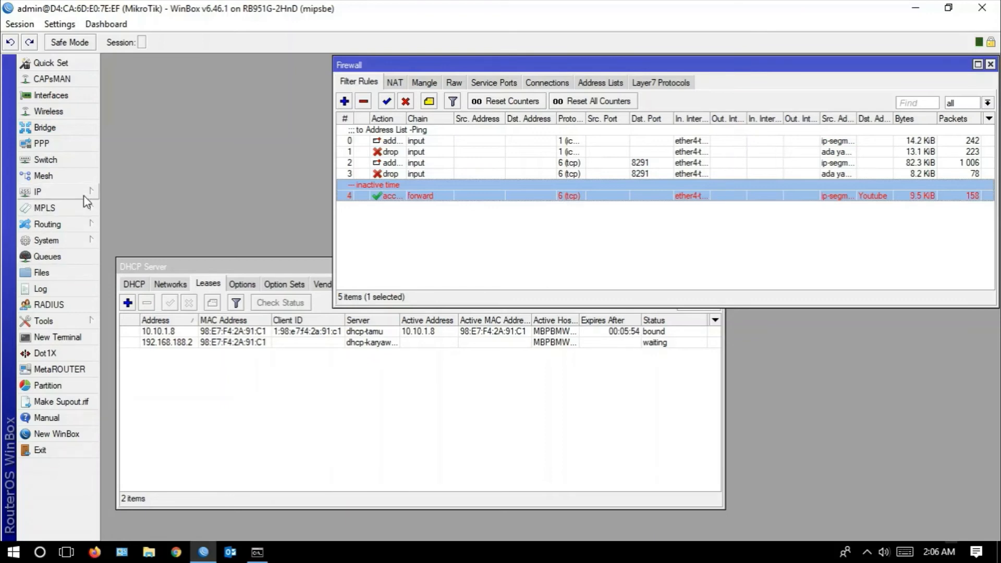
click(81, 240)
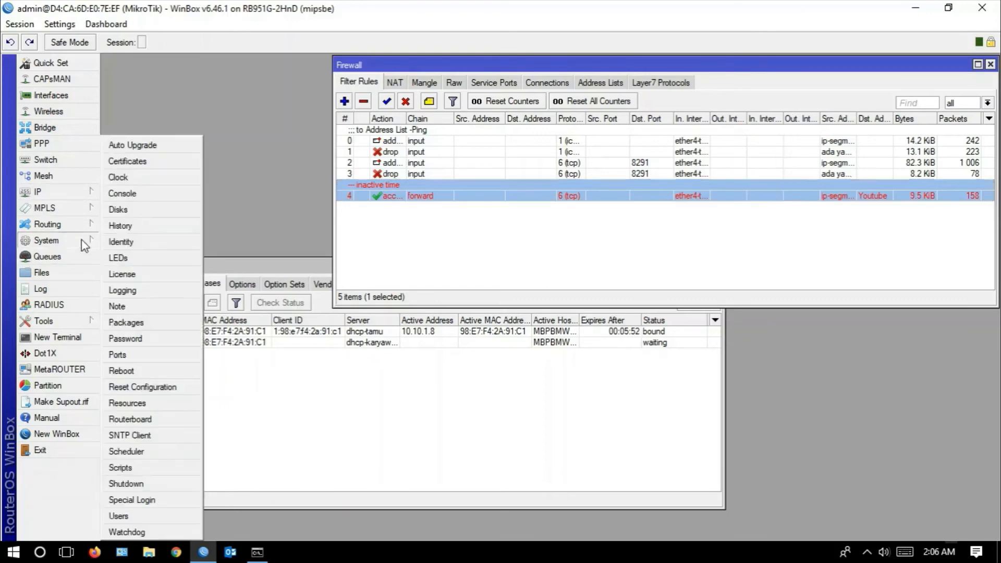
click(140, 176)
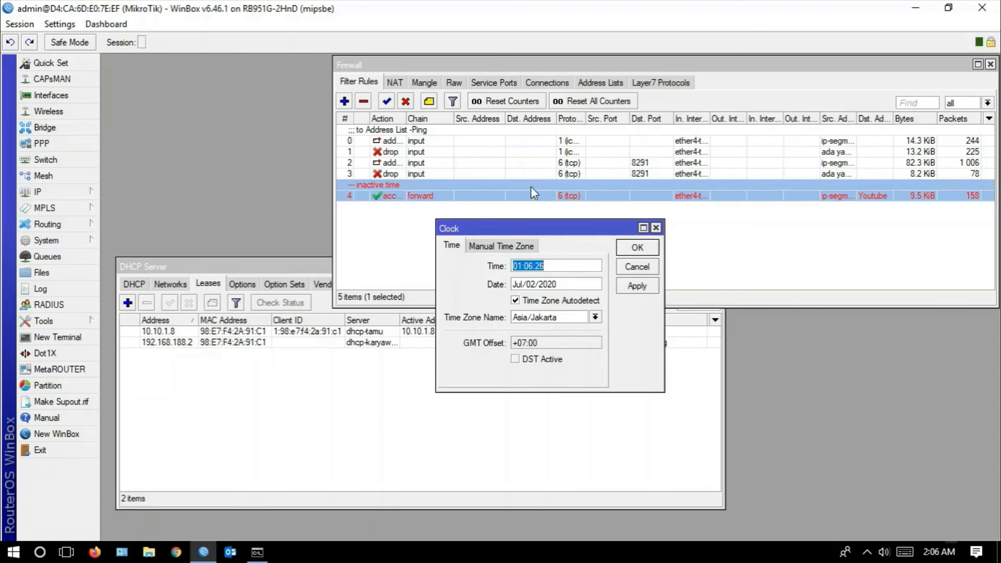
click(67, 244)
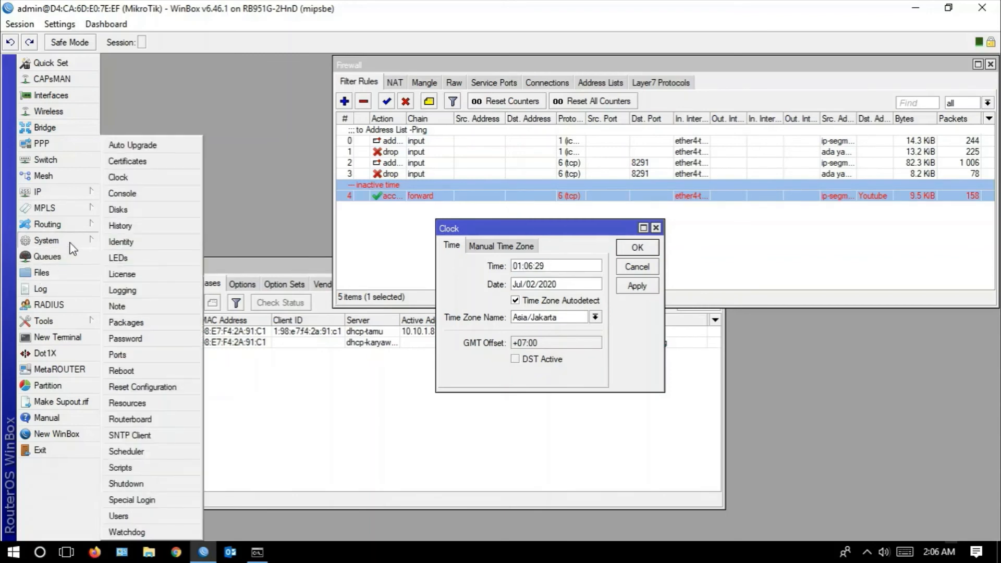
click(157, 437)
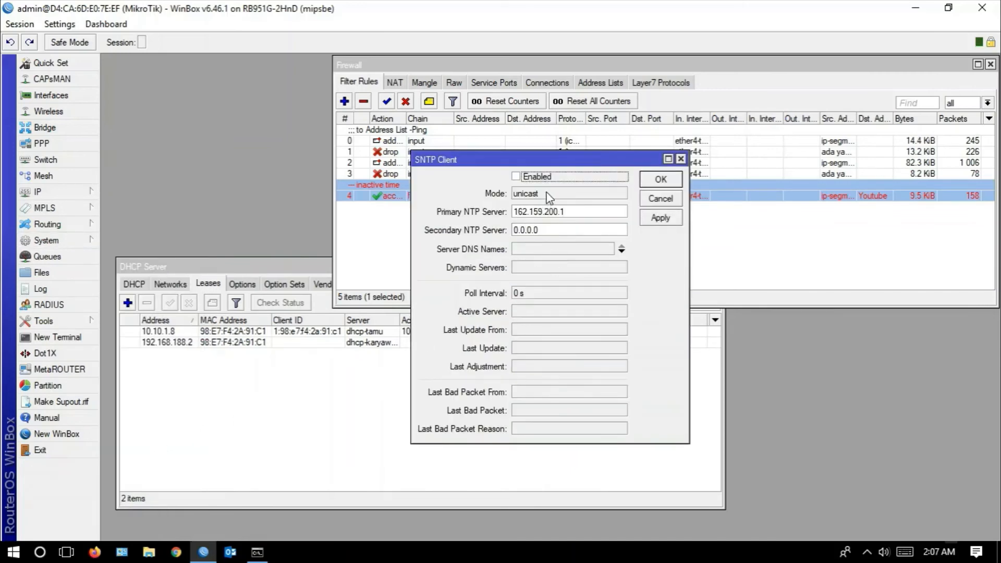
click(665, 218)
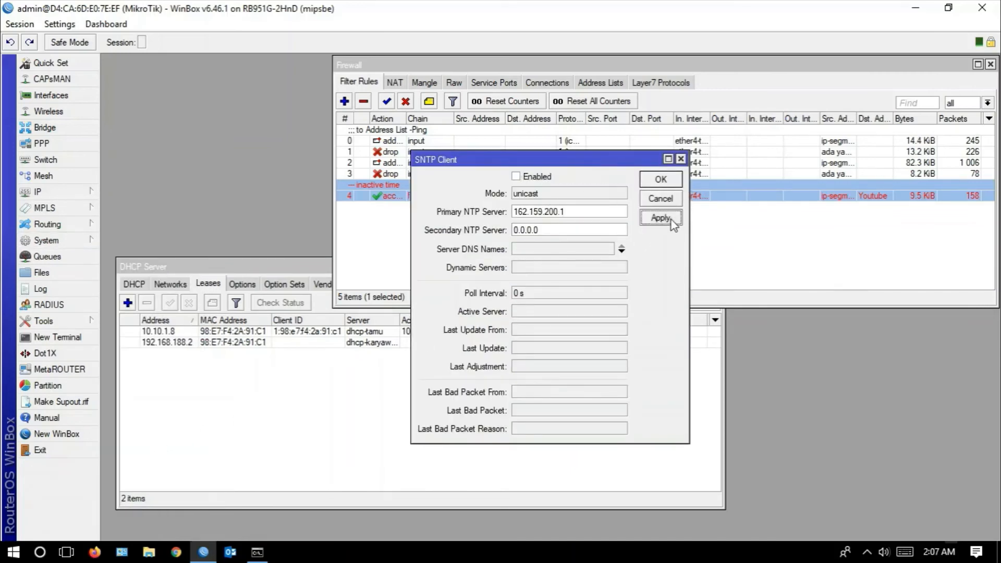
click(661, 180)
- Set the hour of the router's clock to 12 and apply it
click(520, 267)
key(BackSpace)
text(2:06:37)
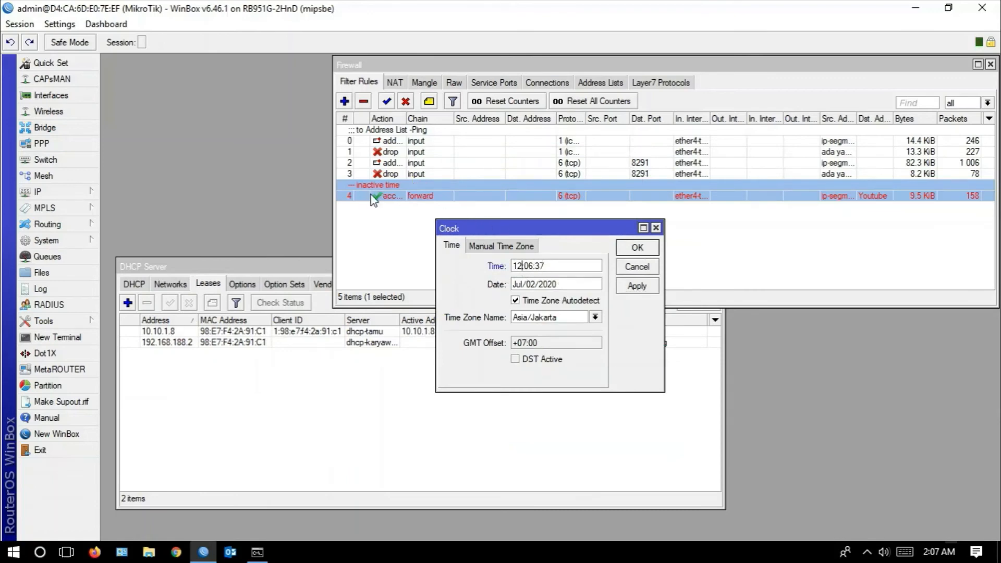
click(647, 292)
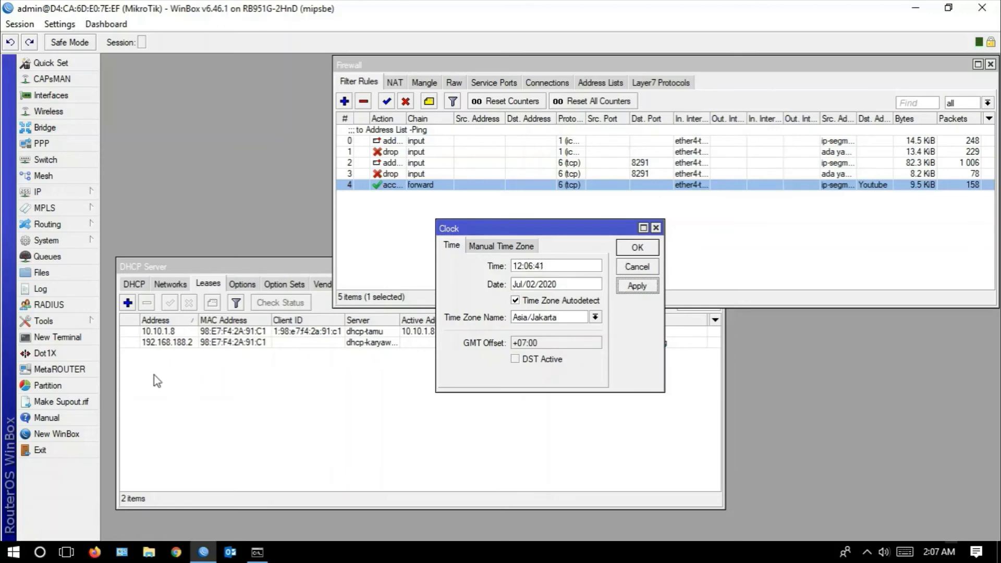
- Switch to Chrome on the test desktop and open a YouTube video to test access within the allowed time
click(66, 552)
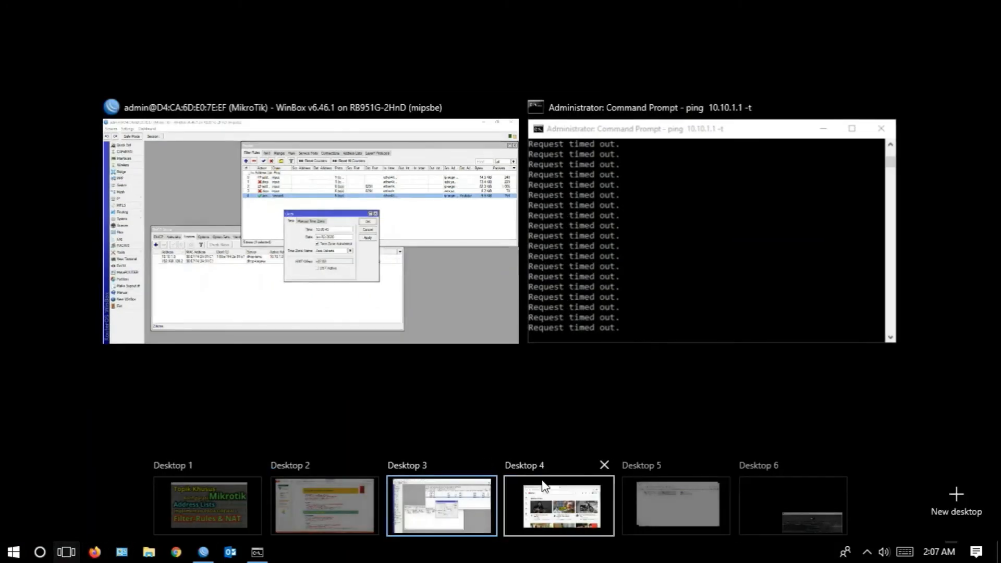
click(590, 496)
click(321, 368)
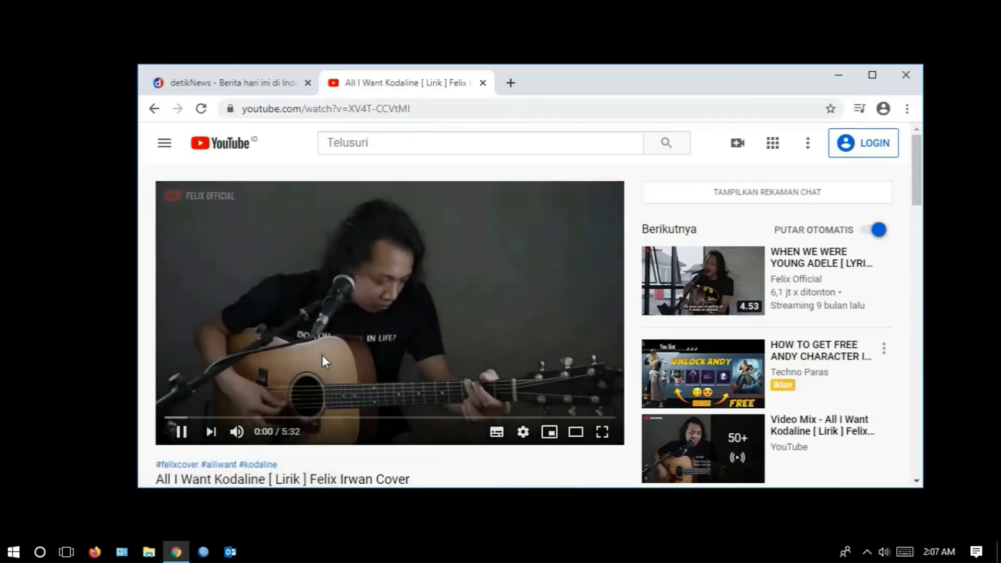
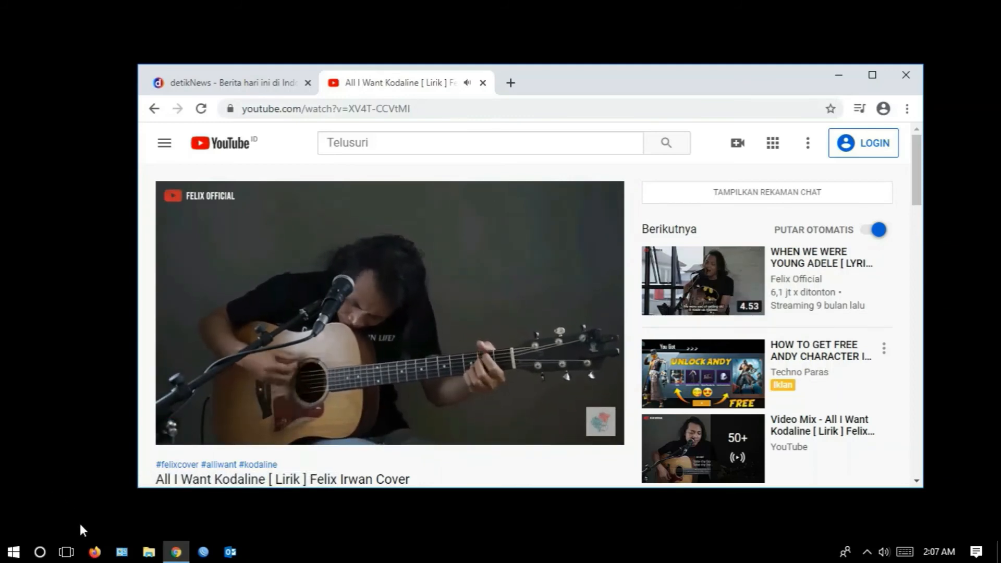
- Play another suggested YouTube video as an access test, and set the hour of the router's clock to 13 in WinBox
click(835, 286)
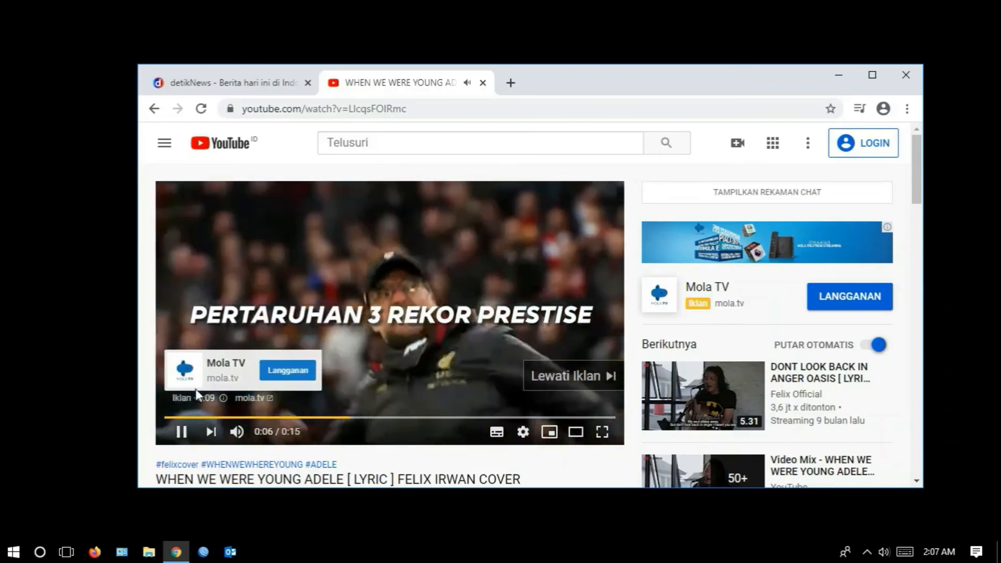
click(66, 552)
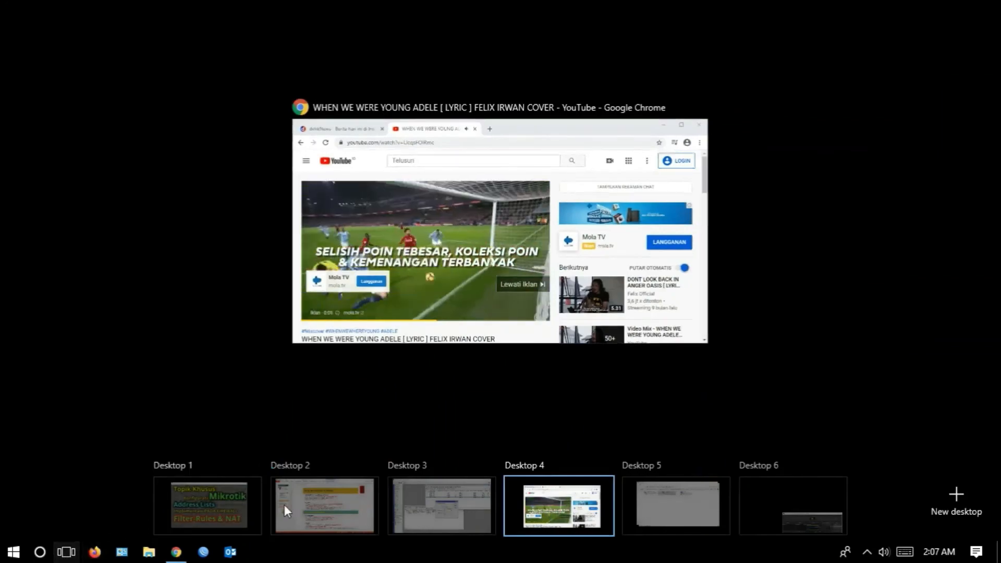
click(482, 515)
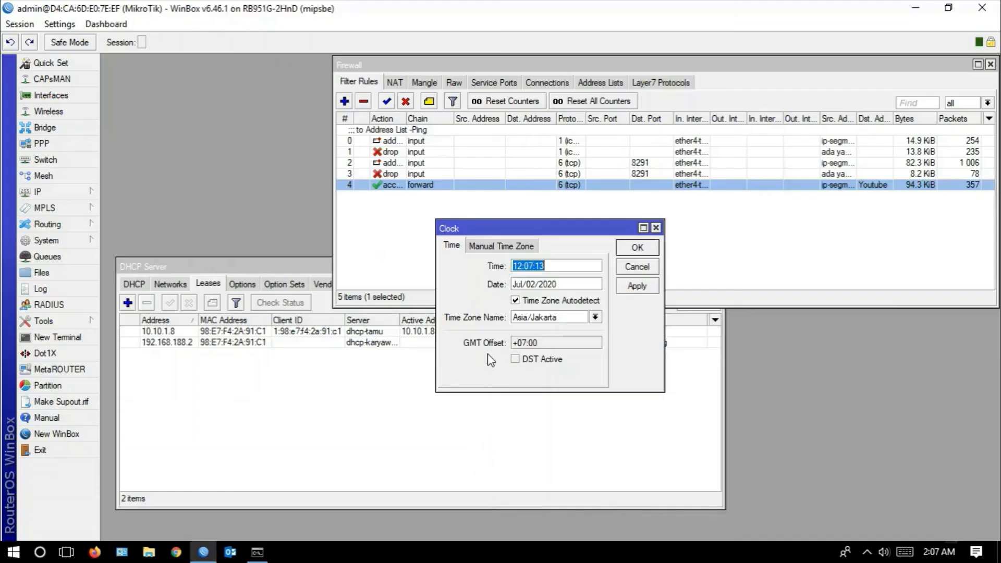
click(524, 267)
click(653, 287)
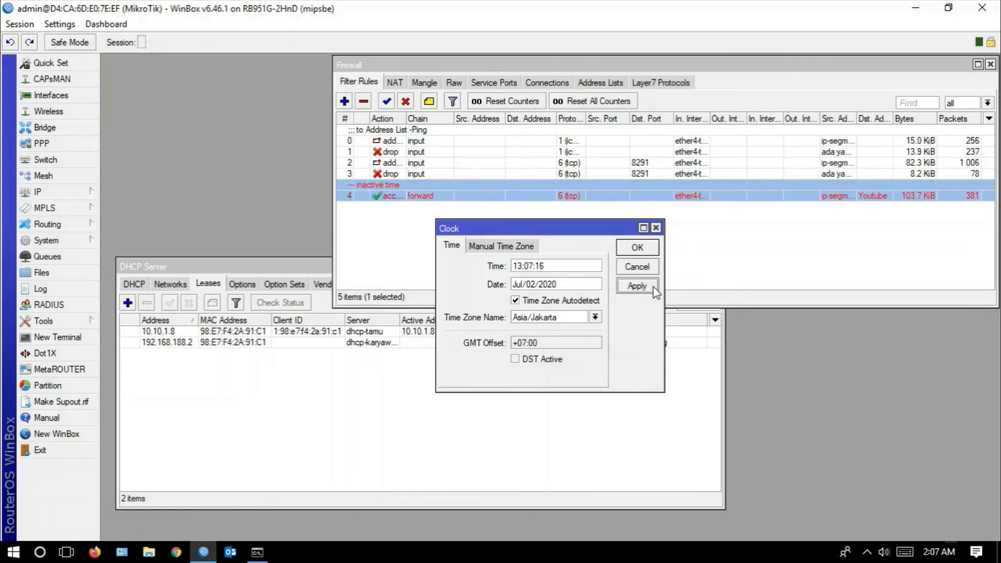
- Switch to Chrome, dismiss the YouTube Music promotion, and play other suggested videos to test access outside the allowed time
click(66, 553)
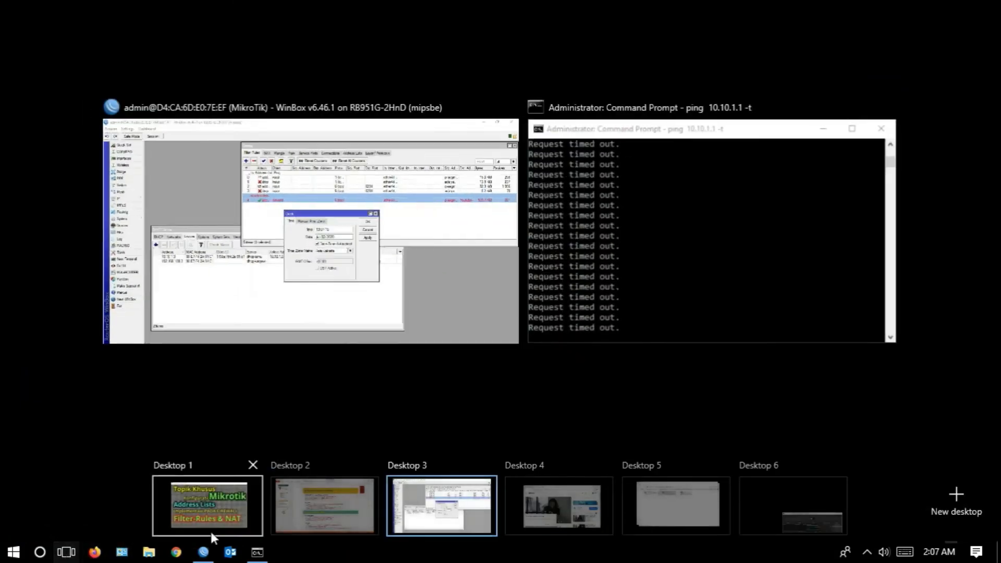
click(555, 492)
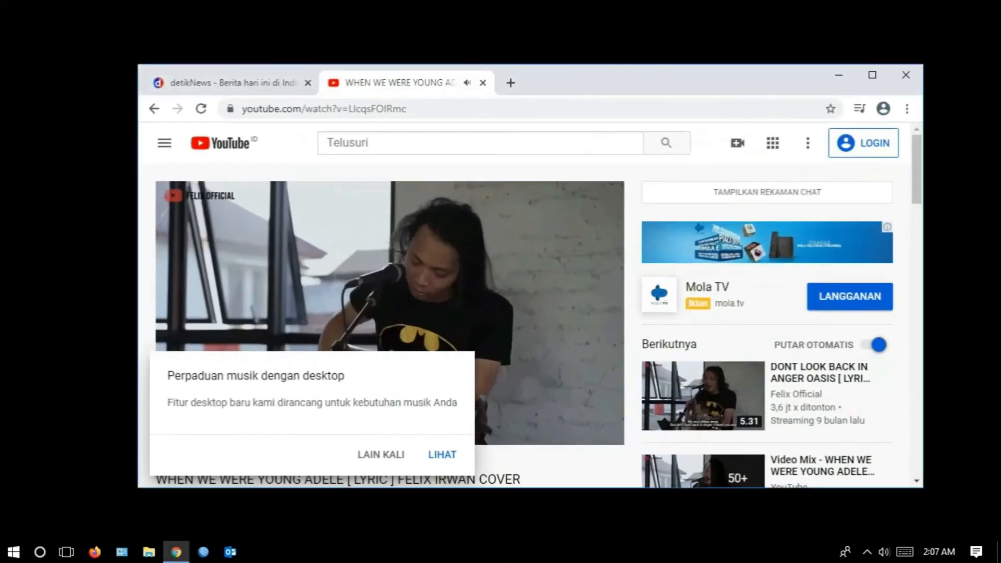
click(398, 459)
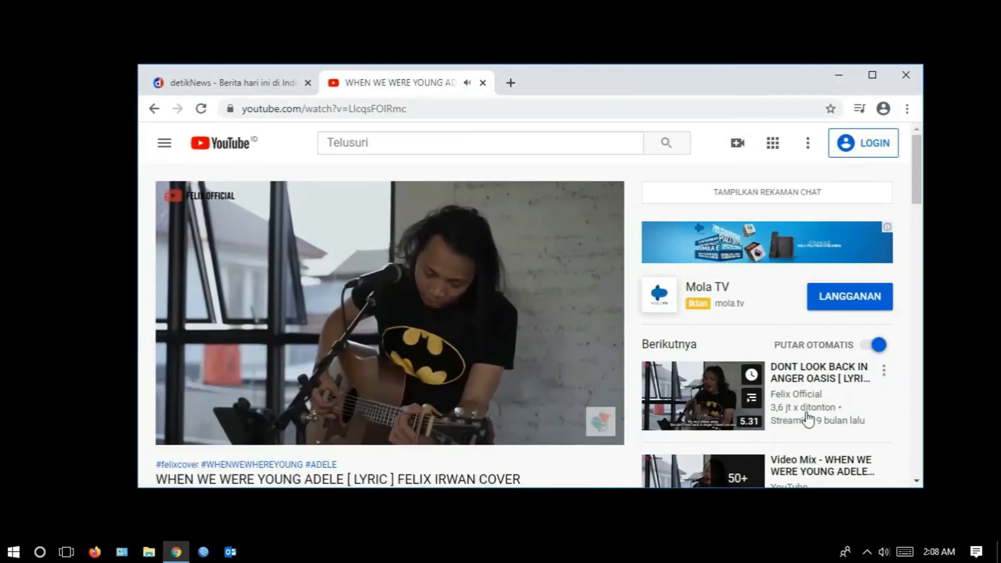
scroll(824, 387, down, 4)
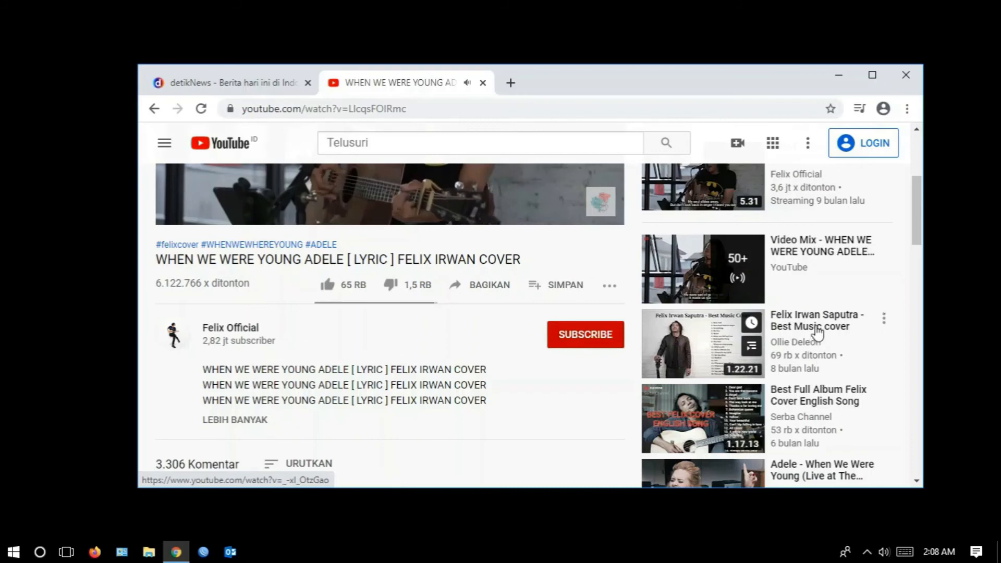
click(816, 339)
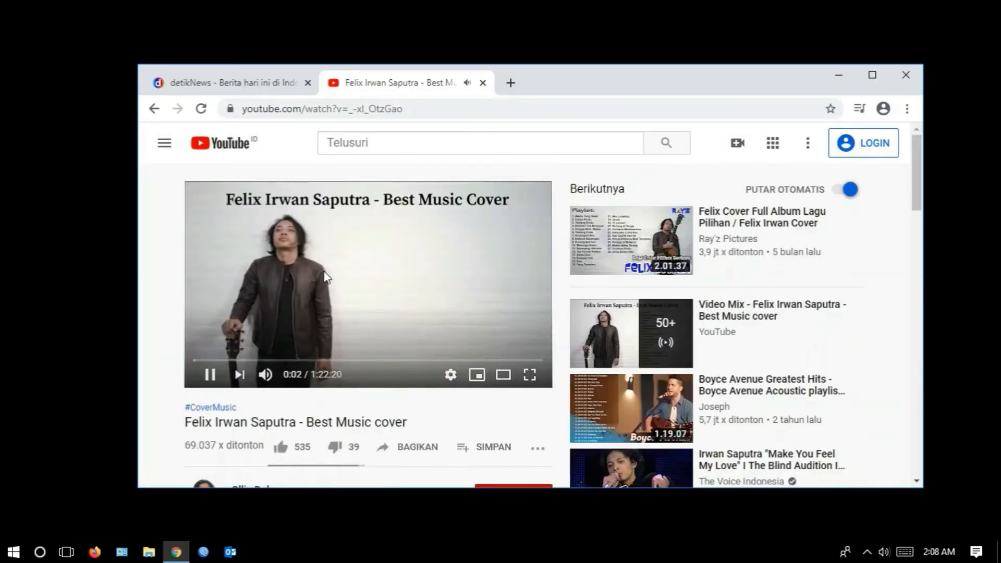
click(224, 360)
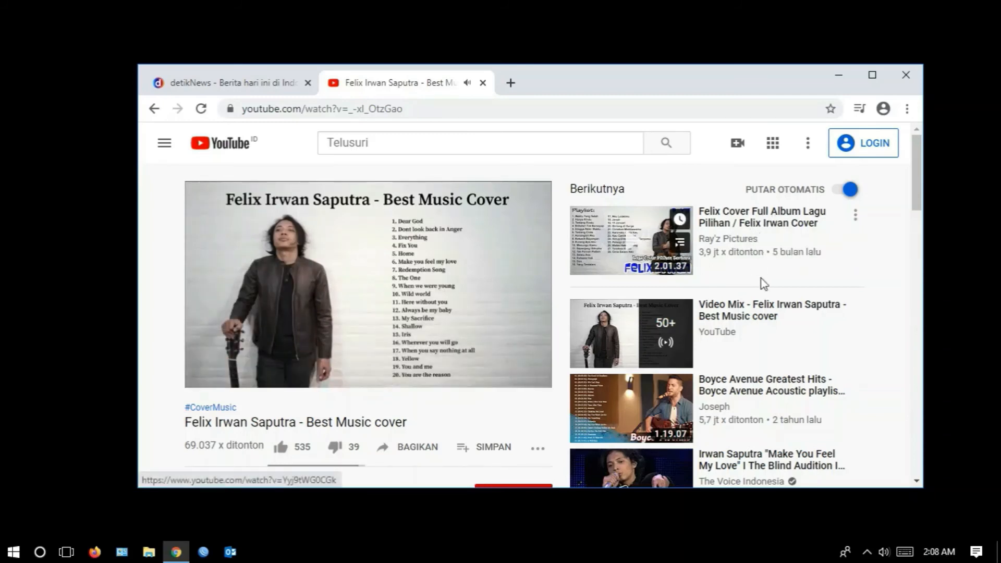
click(785, 392)
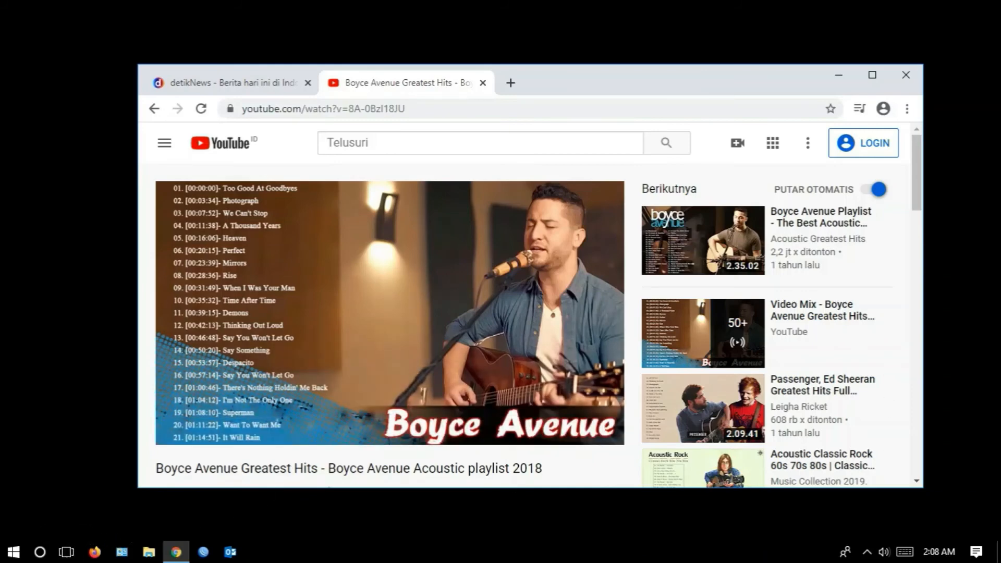
- Switch back to WinBox and check the DHCP server leases and the router's clock
click(66, 552)
click(431, 519)
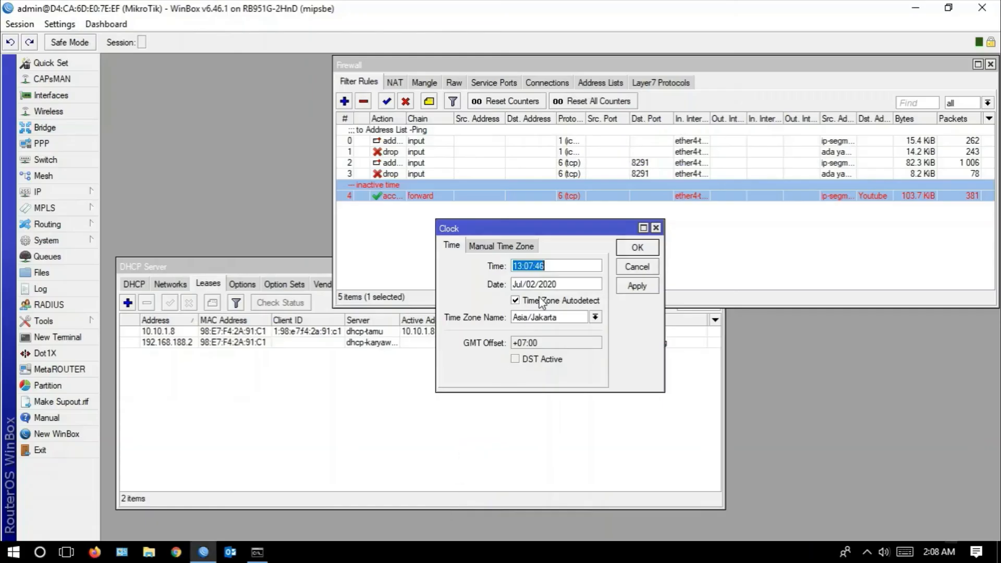
click(230, 267)
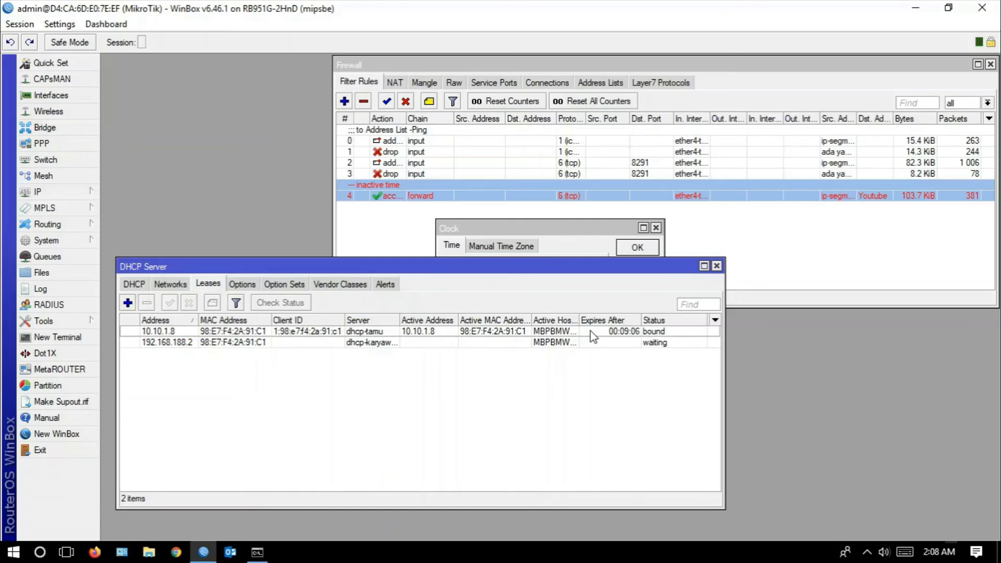
click(480, 229)
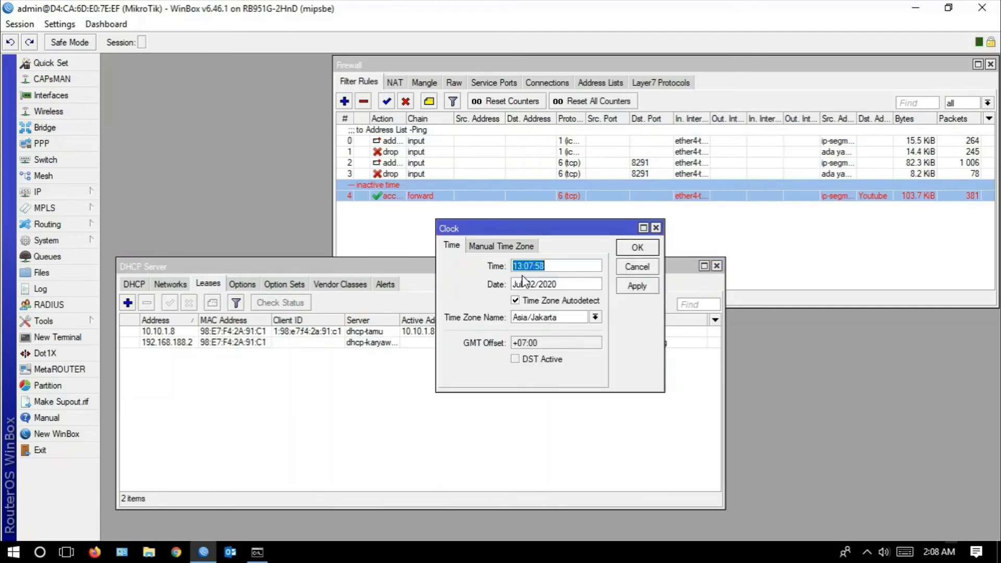
- Stop the running ping in Command Prompt and display the computer's IP configuration
click(257, 553)
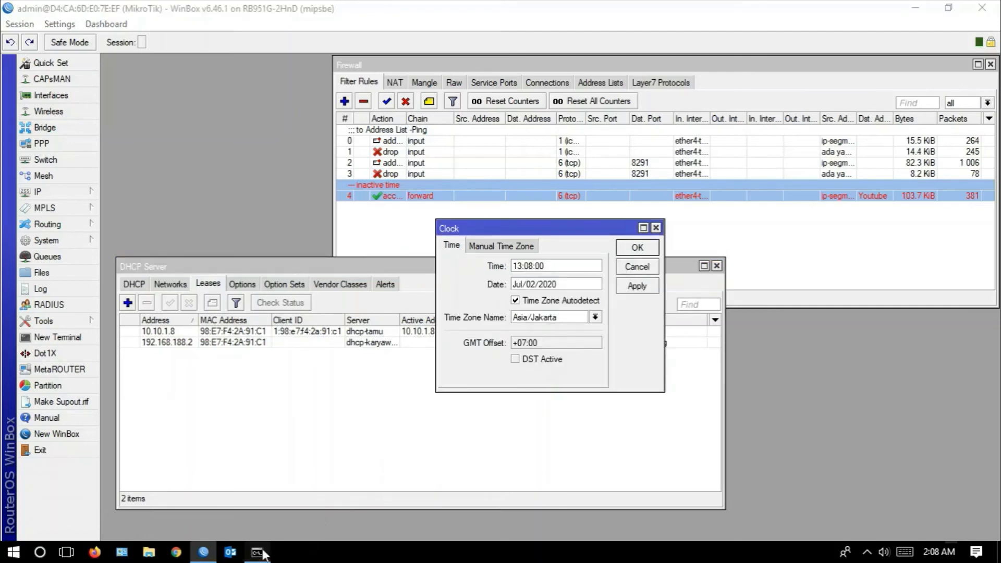
key(ctrl+c)
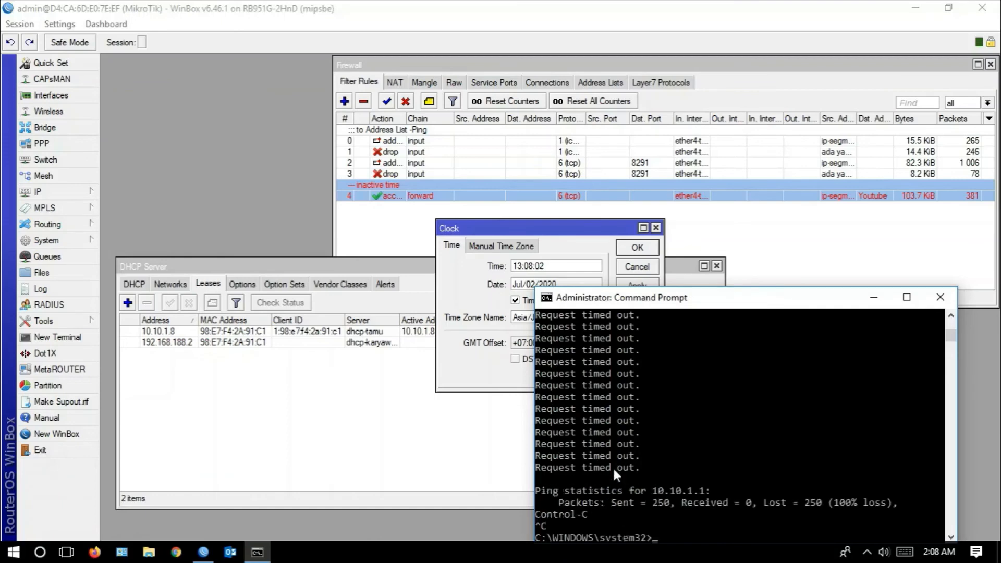
key(Up)
key(Up)
key(Return)
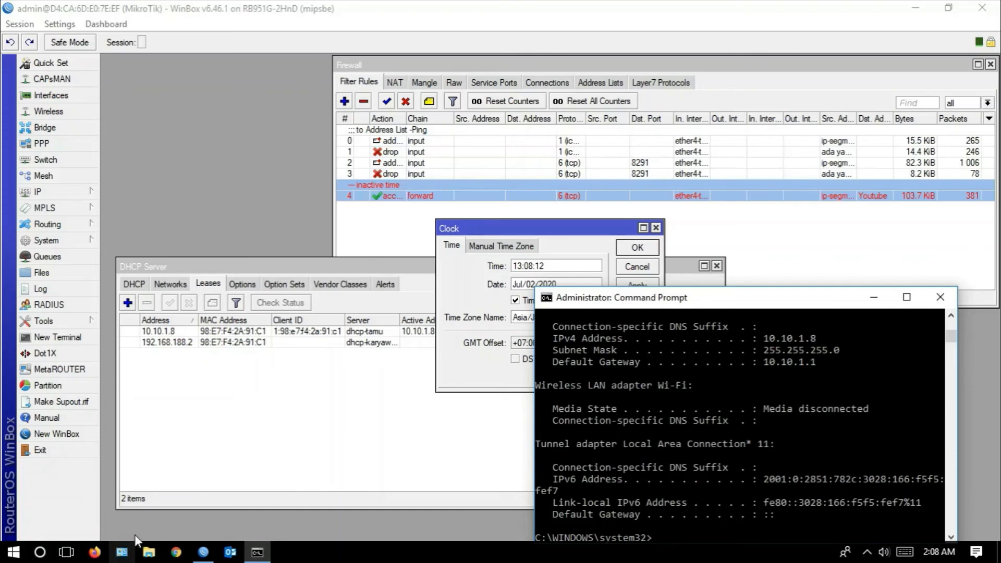
- Return to Chrome, play further suggested YouTube videos to retest the block, and pause the last one
click(73, 553)
click(549, 505)
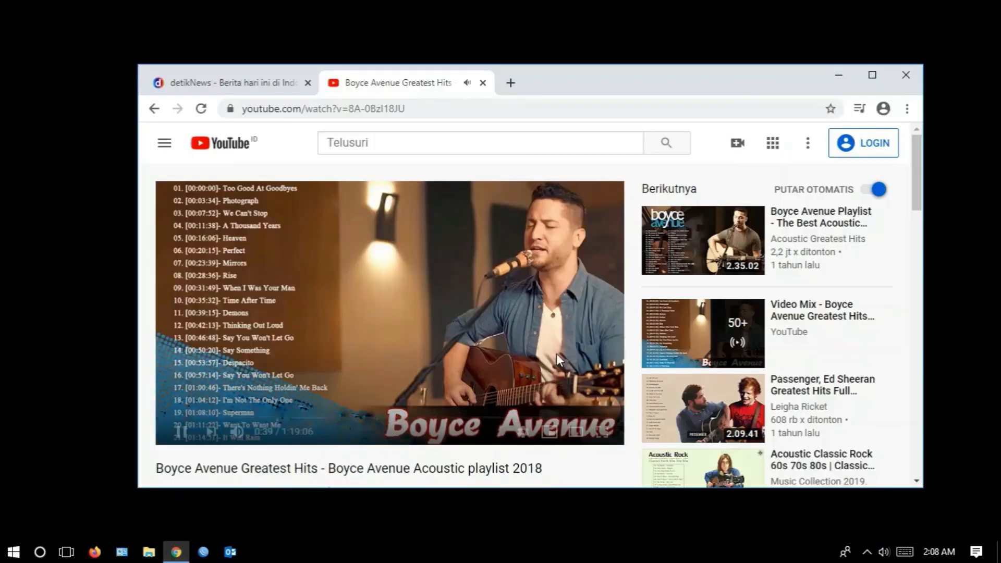
scroll(787, 326, down, 3)
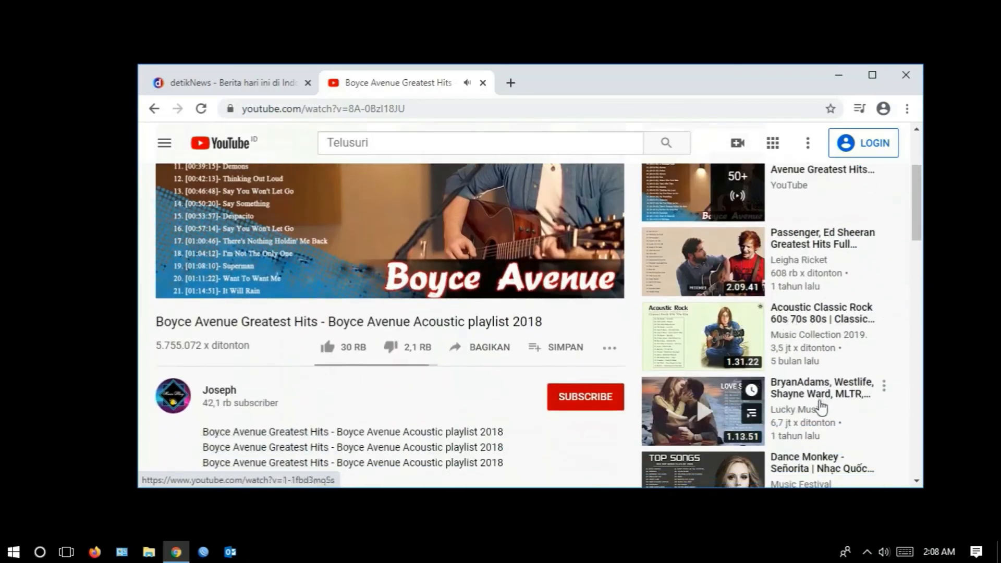
click(817, 470)
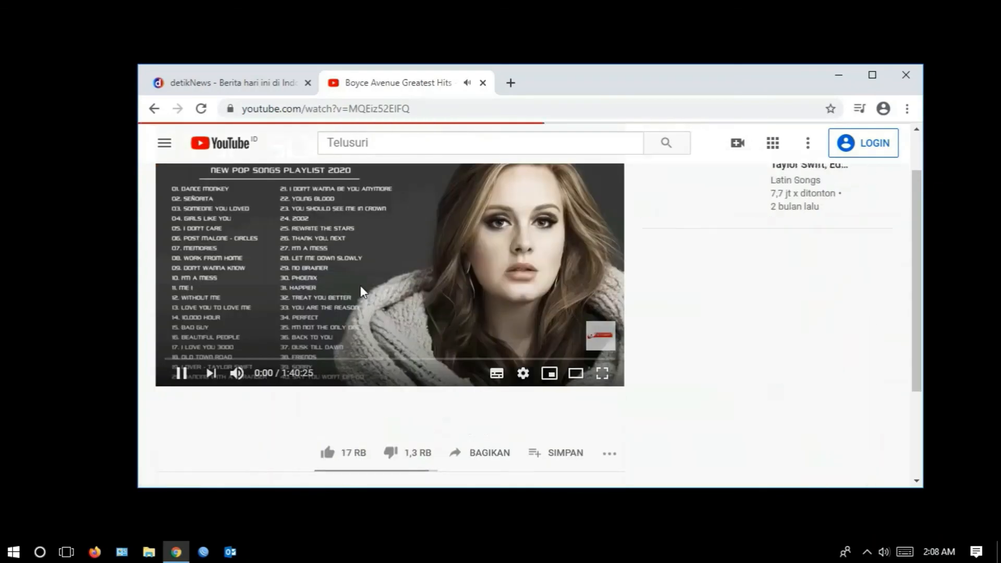
click(789, 221)
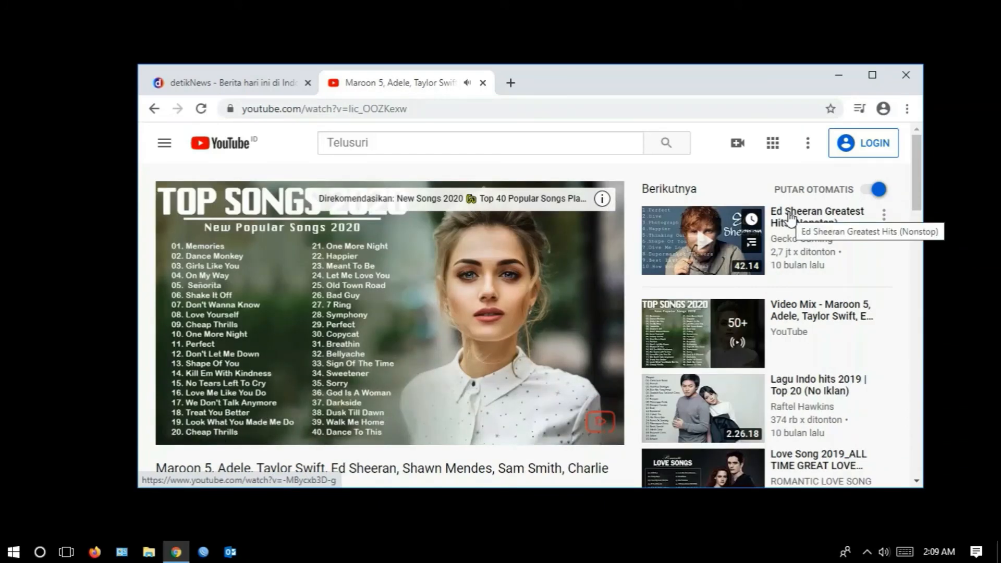
key(space)
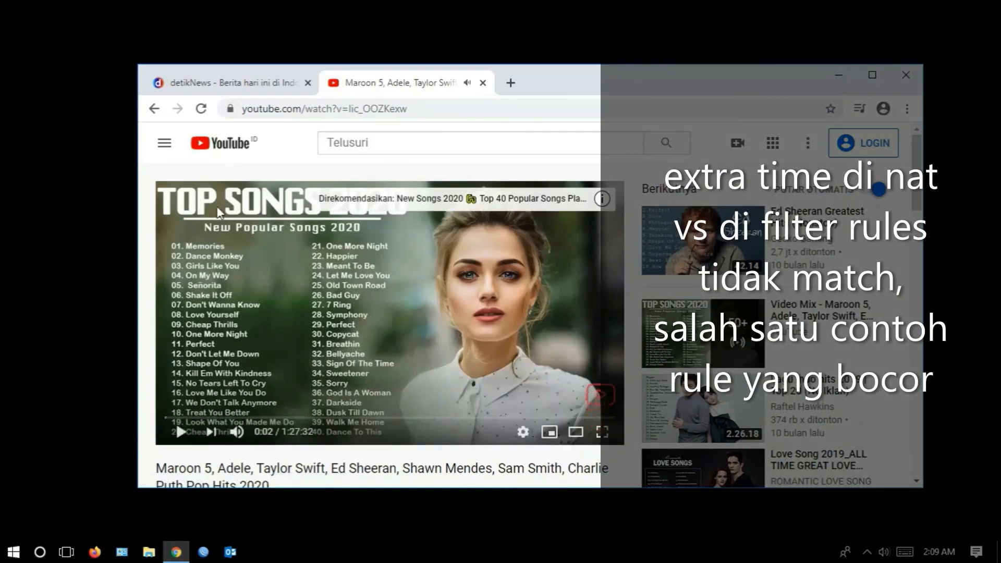
- Switch to WinBox, move the Clock window aside, and review the YouTube filter rule's chain, address lists, time range and action before closing it
click(67, 553)
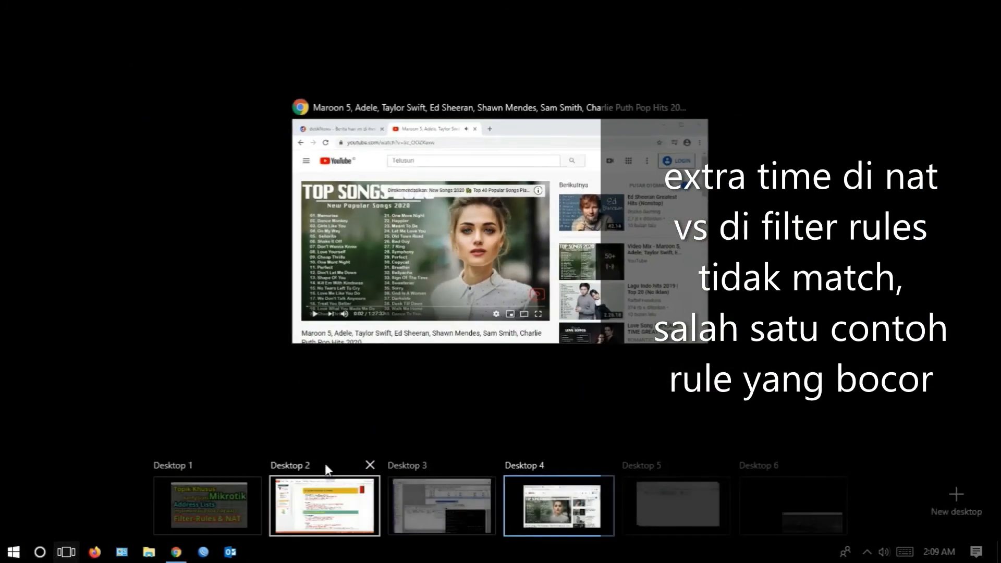
click(428, 503)
drag(514, 230, 420, 233)
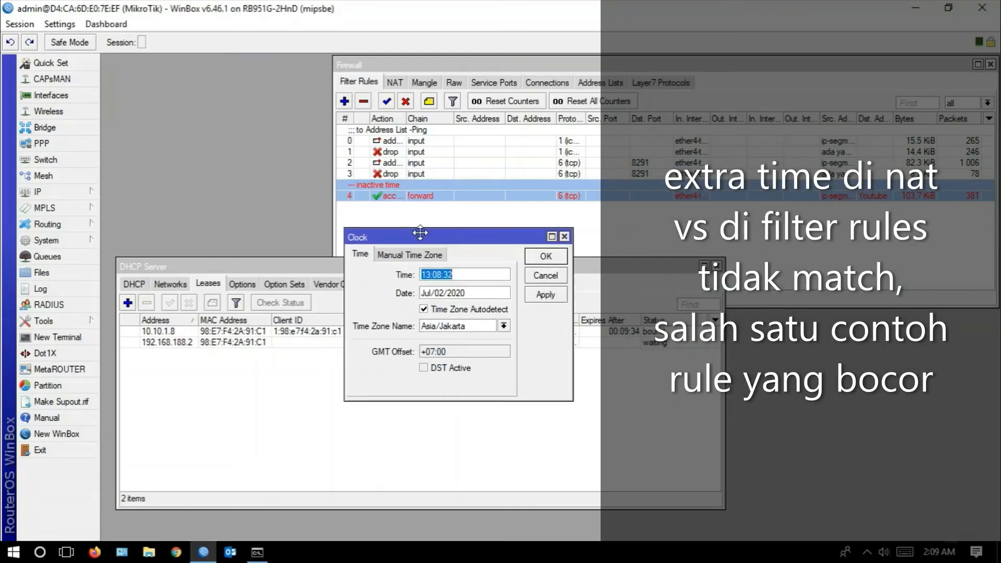
double_click(452, 196)
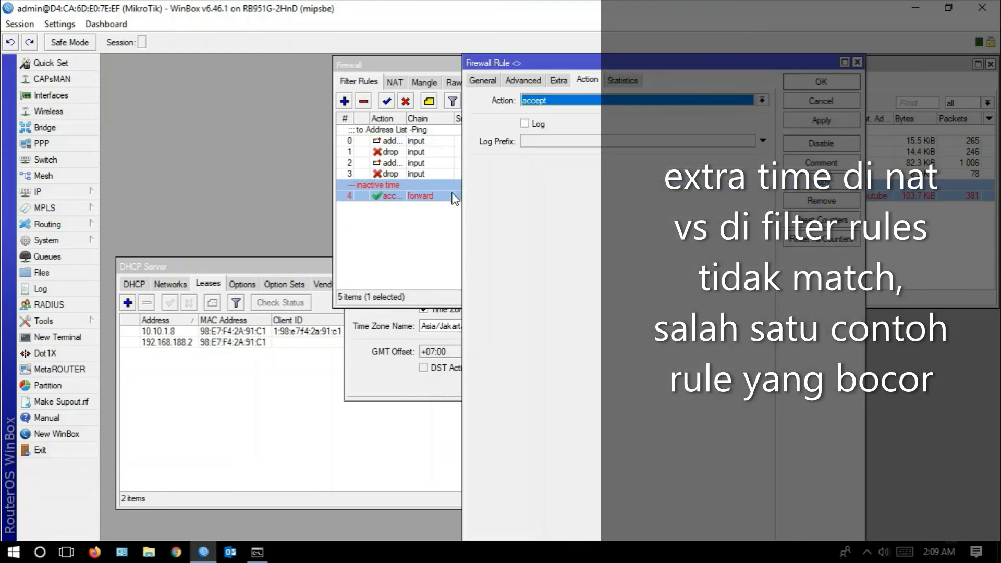
click(524, 80)
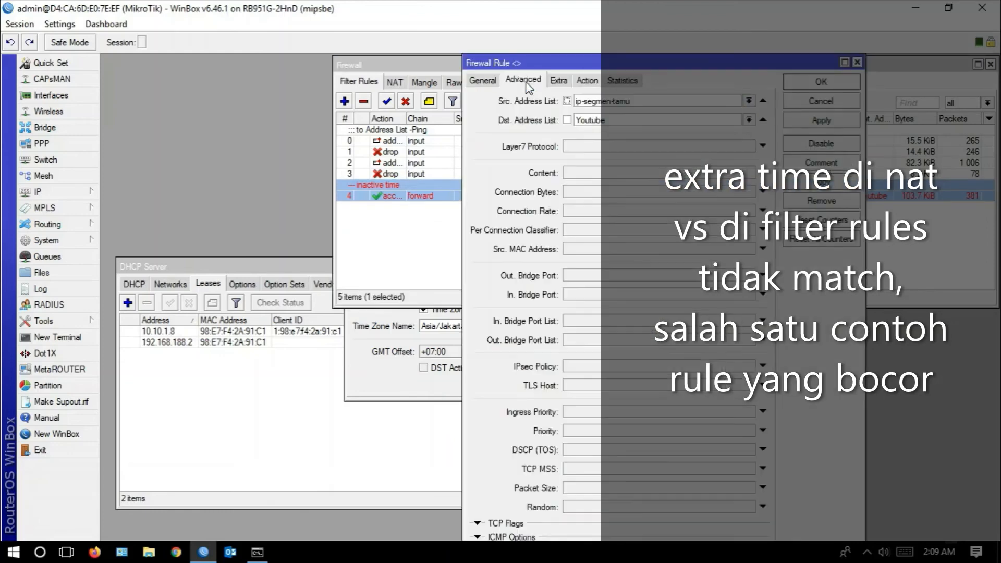
click(560, 81)
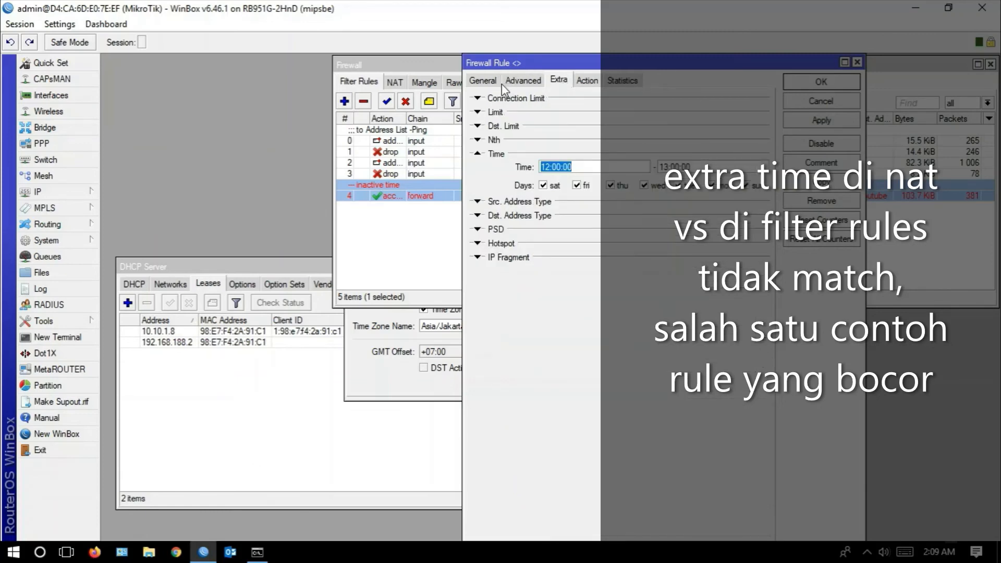
click(488, 81)
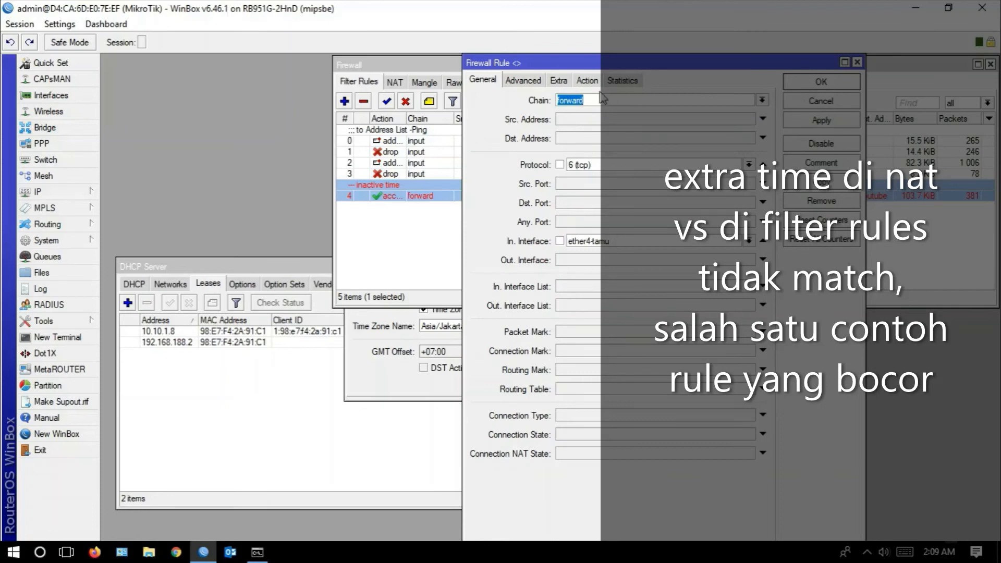
click(588, 81)
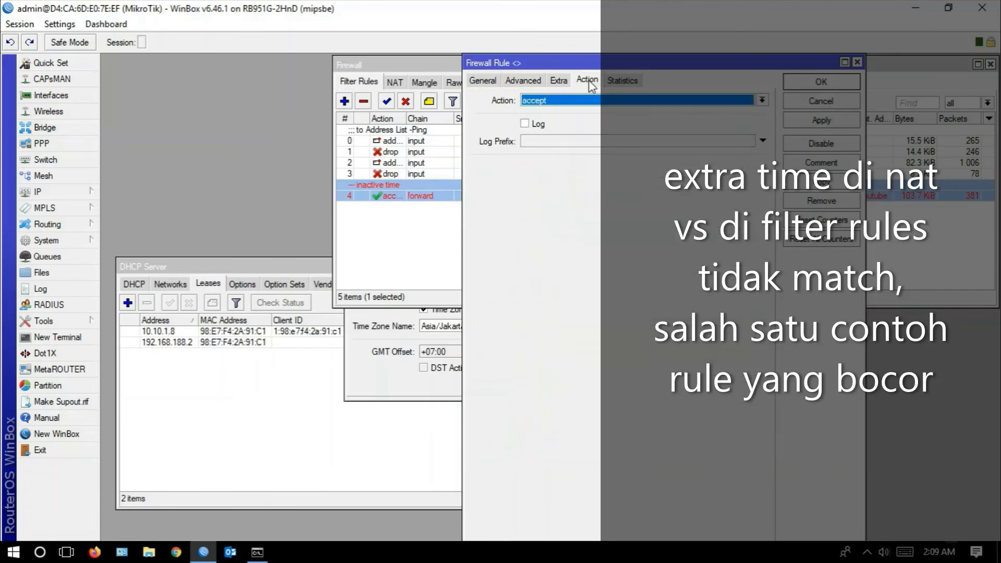
click(560, 81)
click(527, 82)
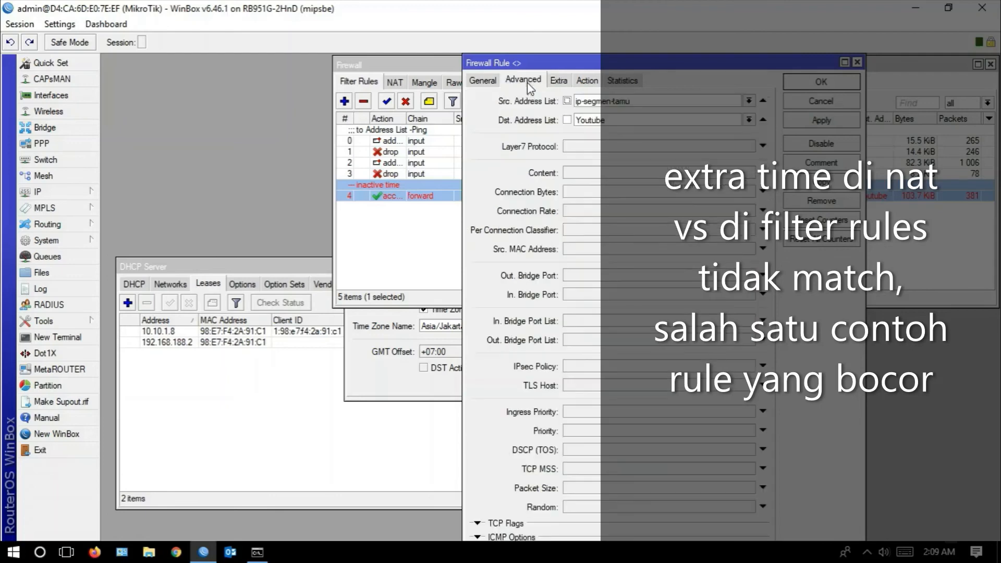
click(805, 122)
click(805, 88)
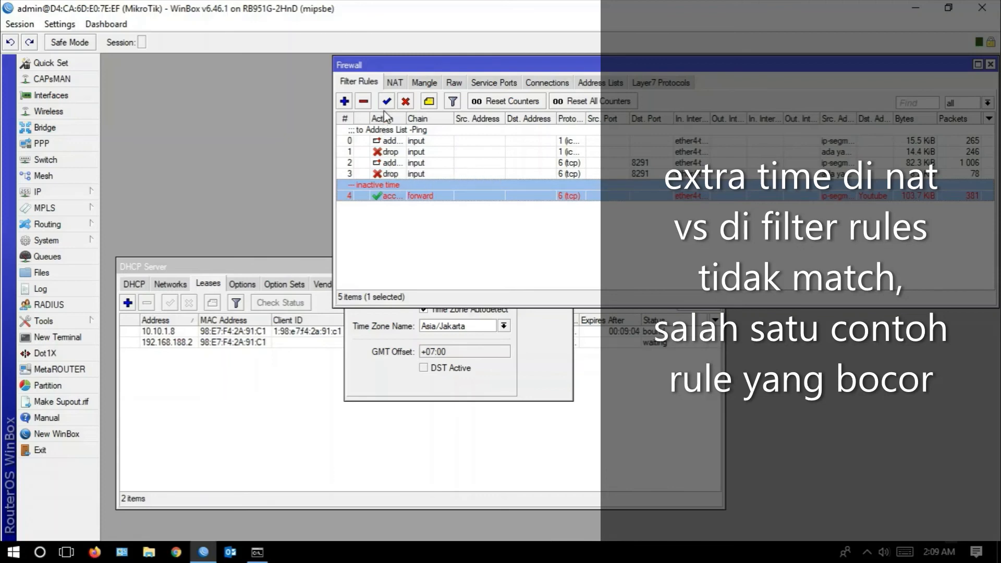
- Display the firewall's NAT rules and review the chain, action and time range of the "IP Segmen Tamu -Akses Internet" rule
click(425, 82)
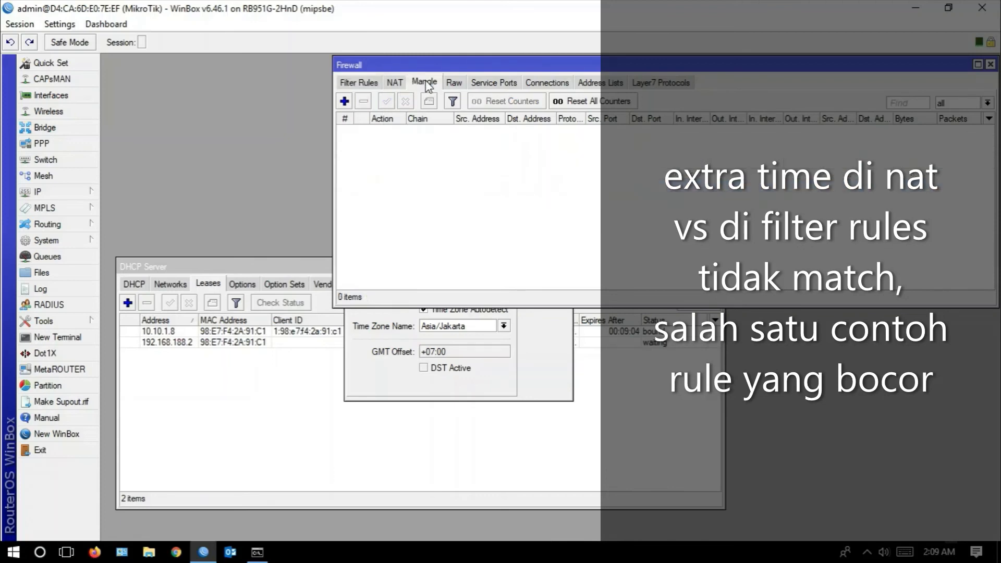
click(398, 84)
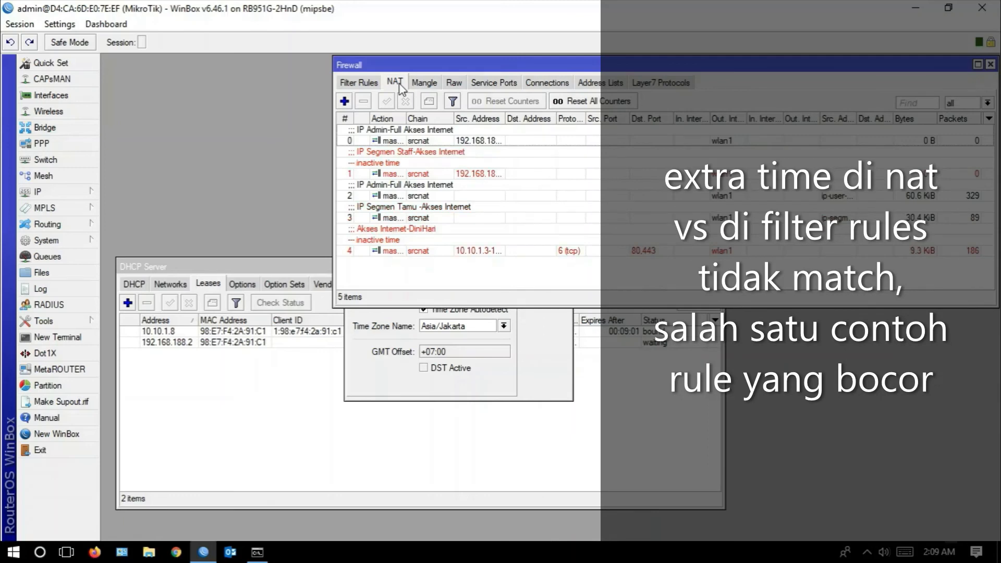
click(472, 218)
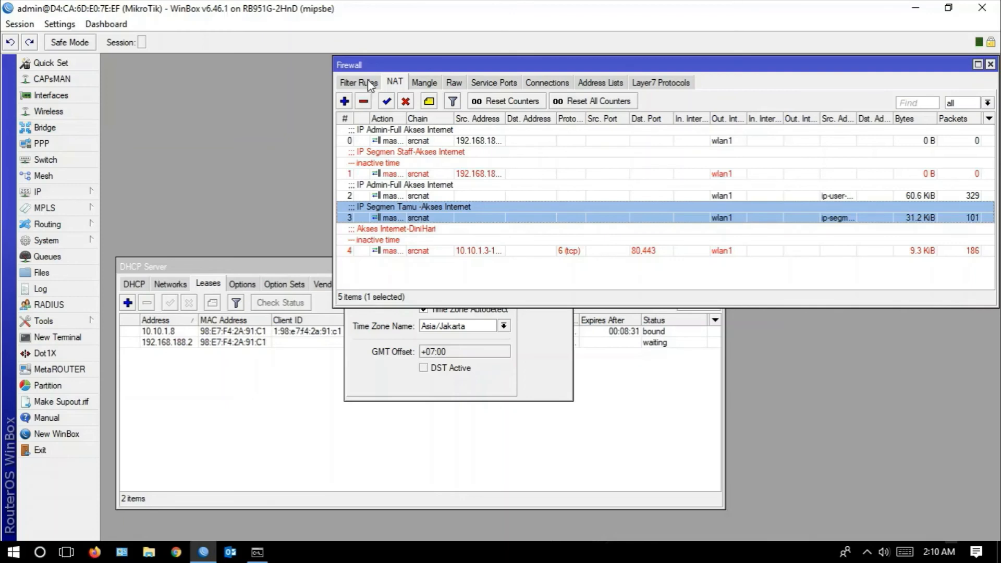
double_click(414, 216)
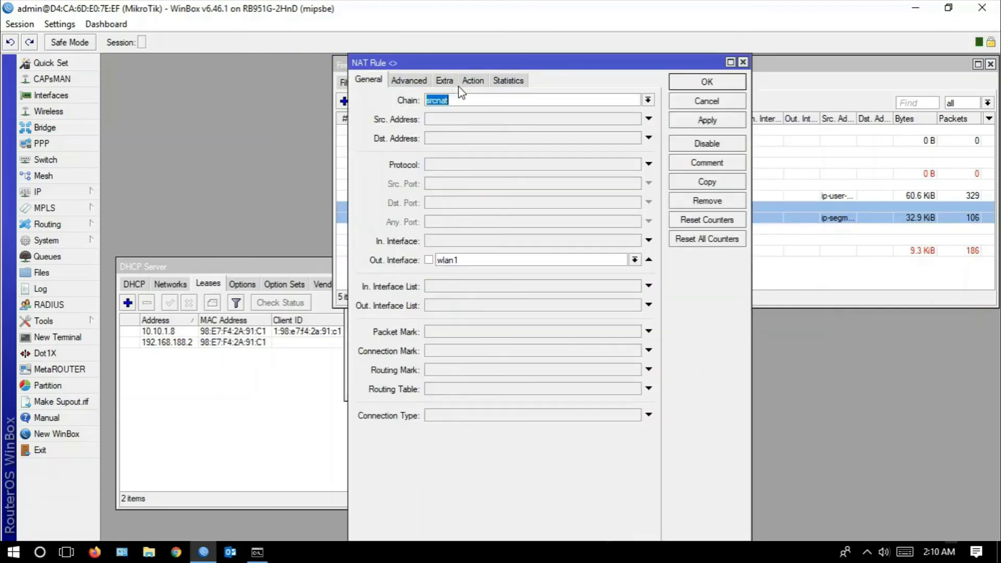
click(471, 82)
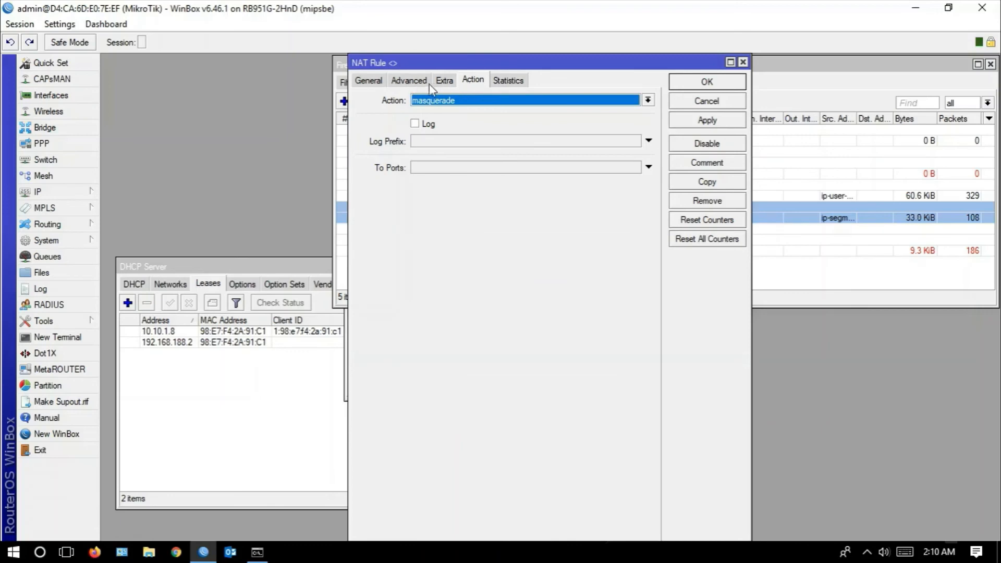
click(443, 82)
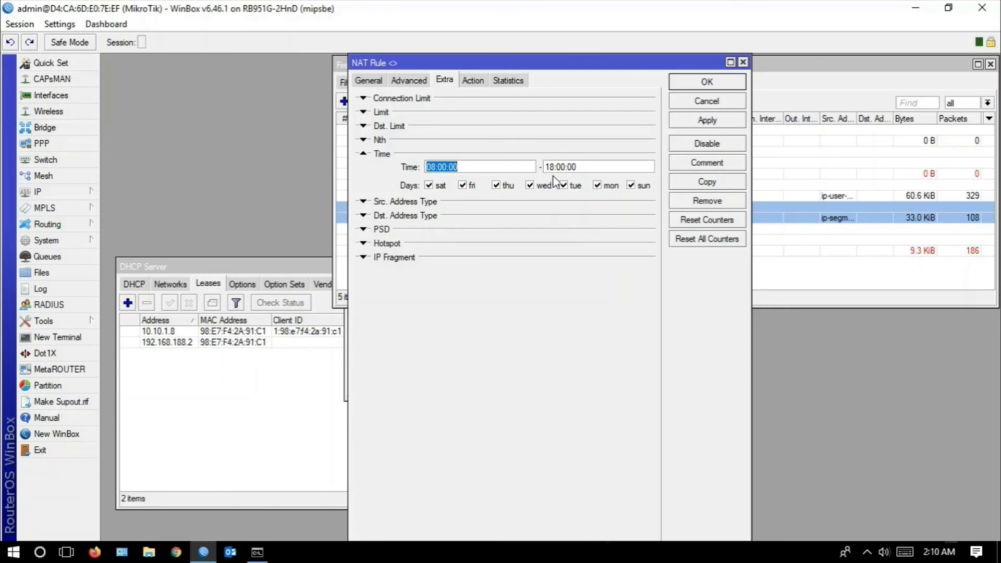
- Open the router's clock, place it clear of the NAT rule's time range, and compare the current time against the filter and NAT rules
click(73, 240)
click(127, 178)
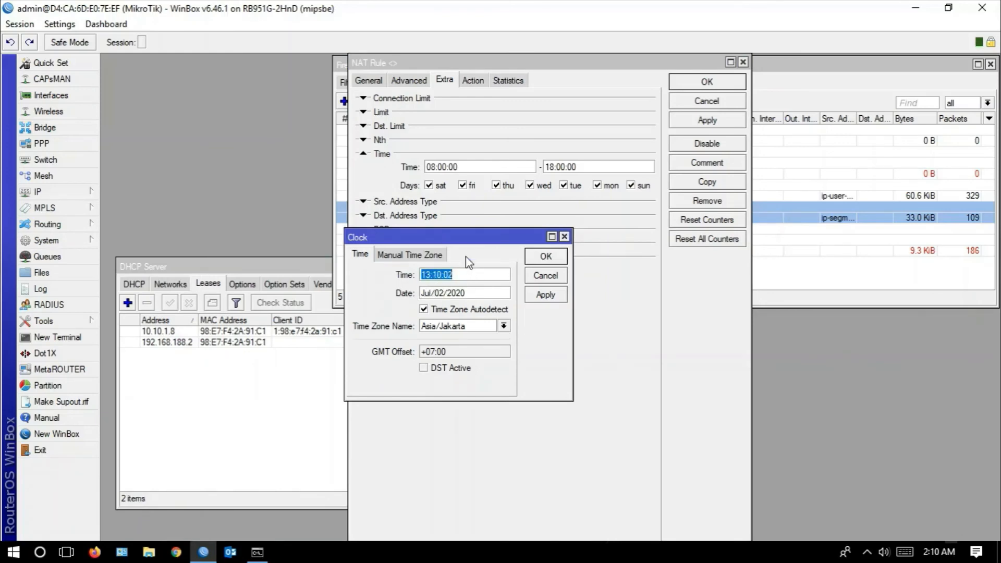
drag(431, 239, 234, 226)
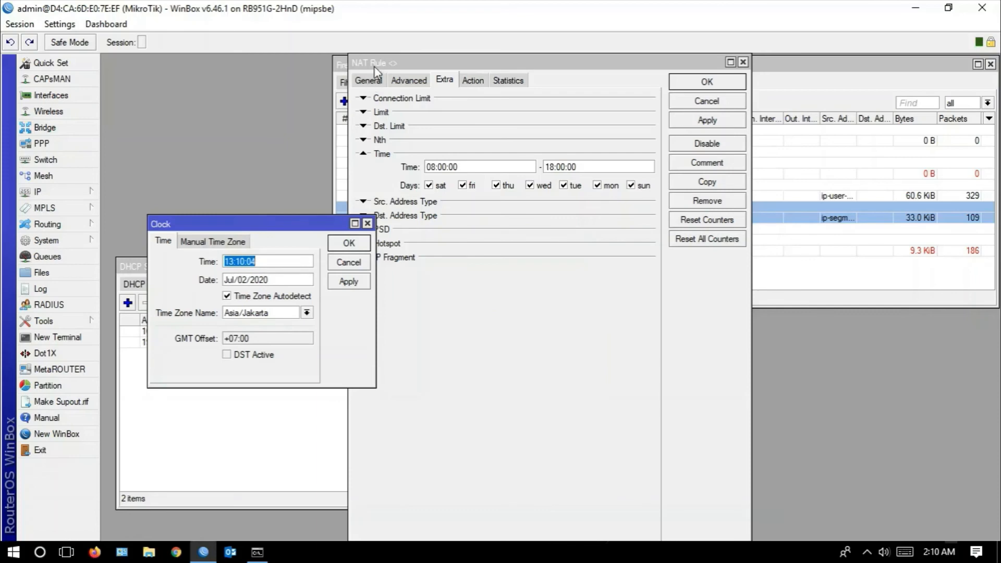
drag(371, 64, 575, 118)
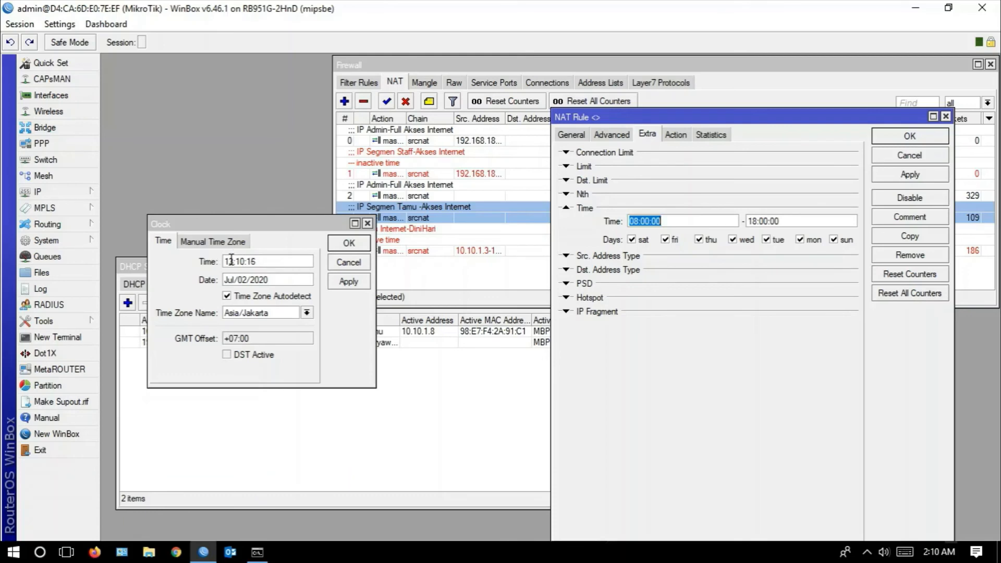
click(358, 83)
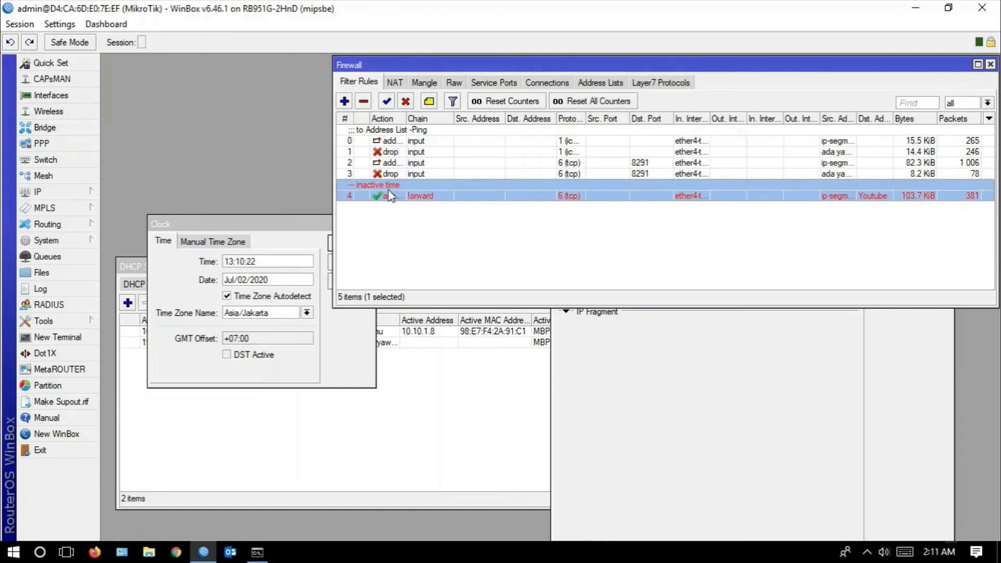
click(394, 82)
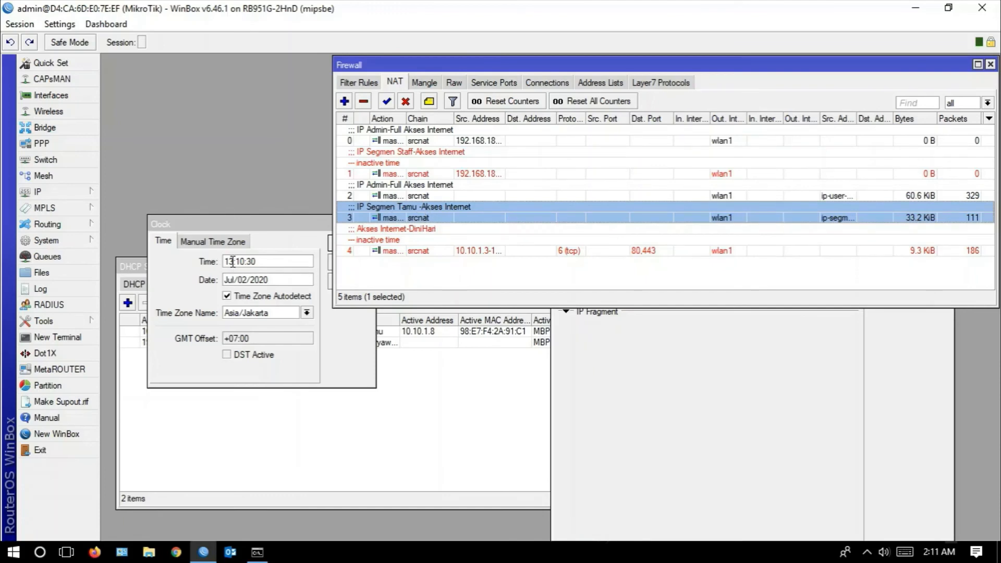
click(353, 84)
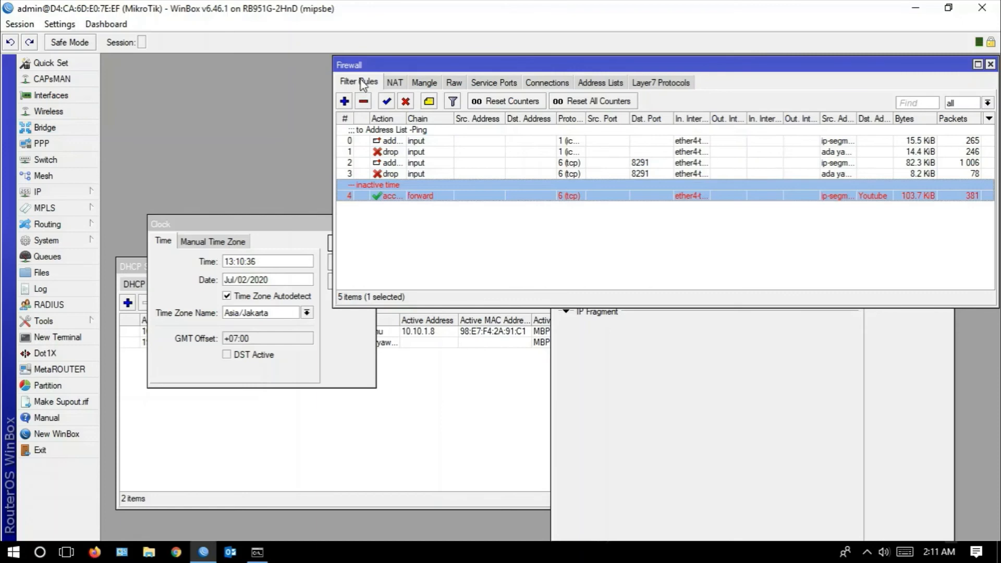
click(394, 84)
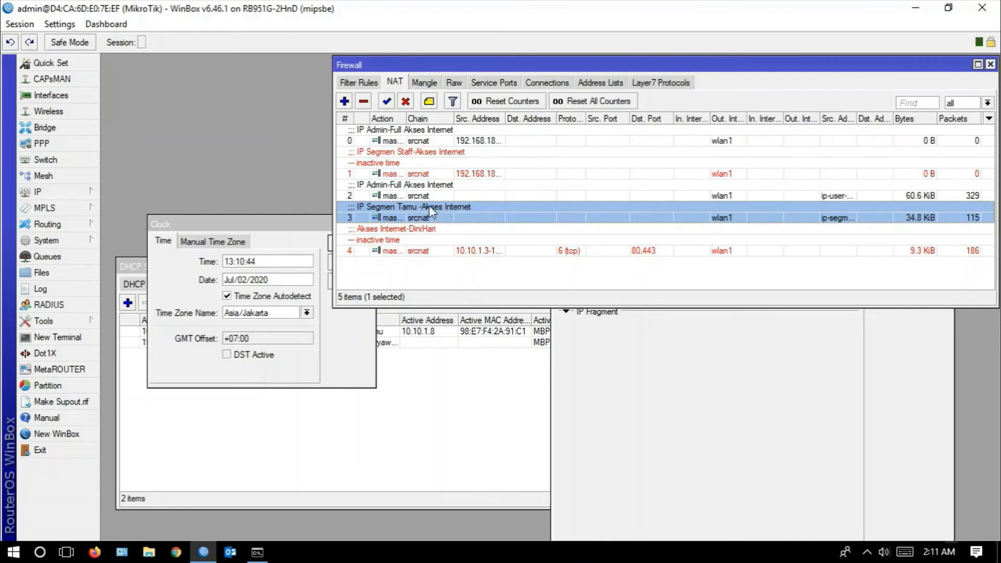
- Set the router clock's hour to 19, apply it, and check the status of the time-based filter and NAT rules
click(244, 262)
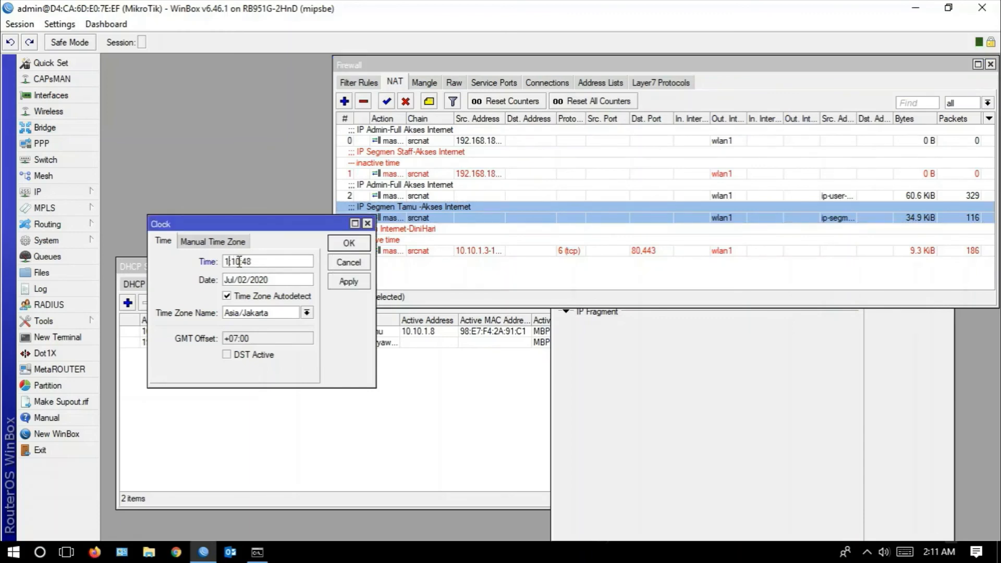
text(9)
click(348, 283)
click(348, 245)
click(359, 84)
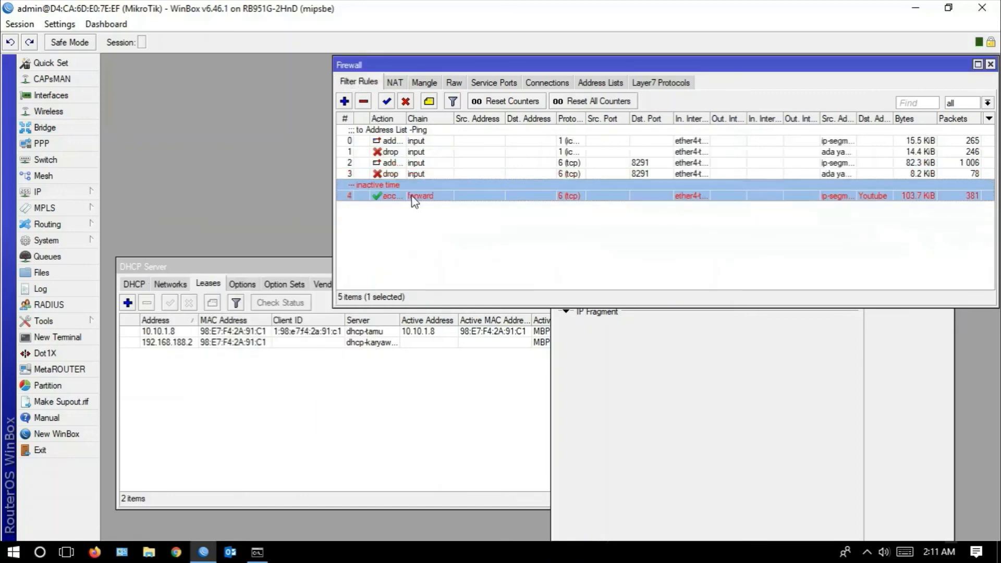
click(394, 83)
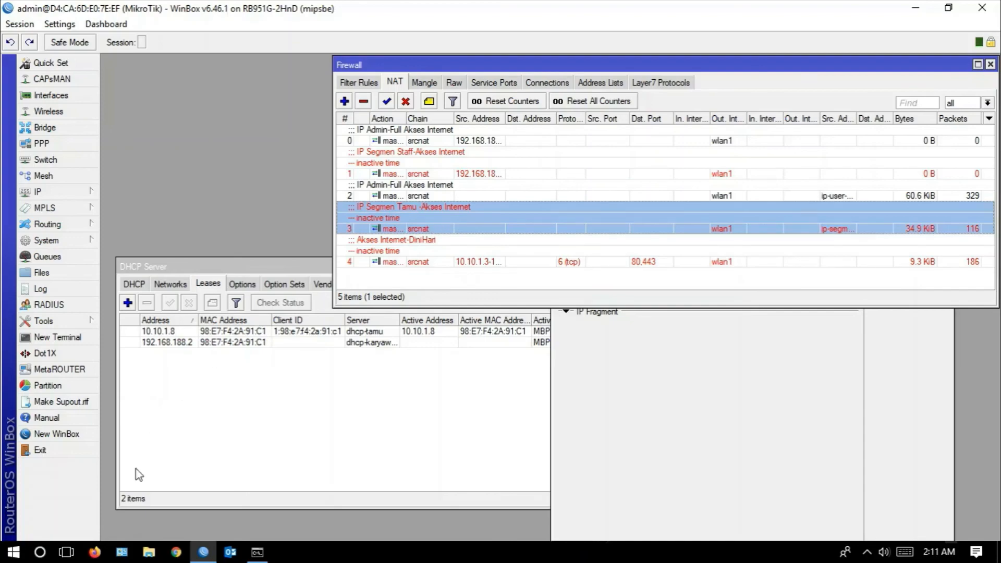
- Switch to Chrome, start the suggested video "Top 5 Male Covers of Someone You Loved", and check the detikNews page to retest internet access
click(66, 552)
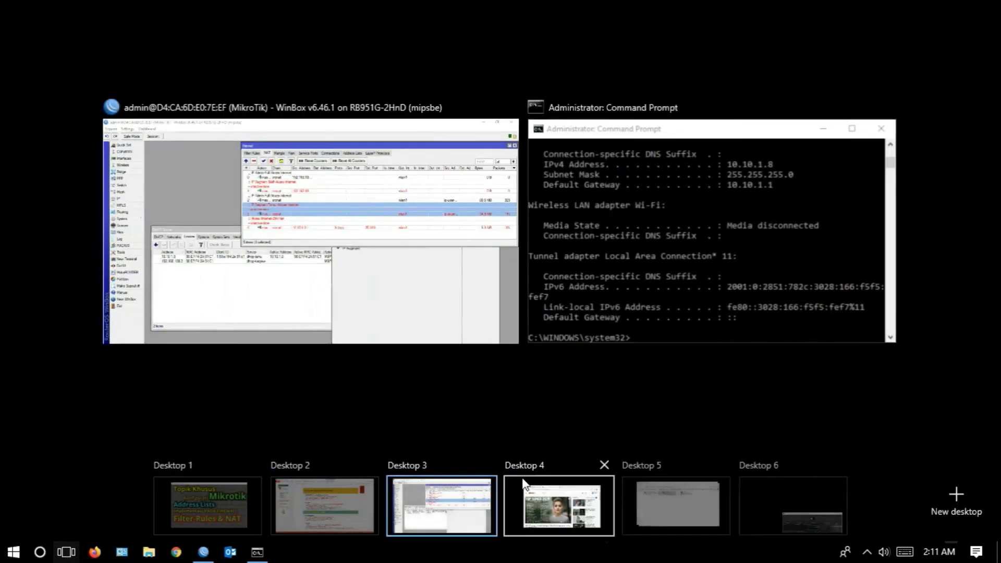
click(555, 503)
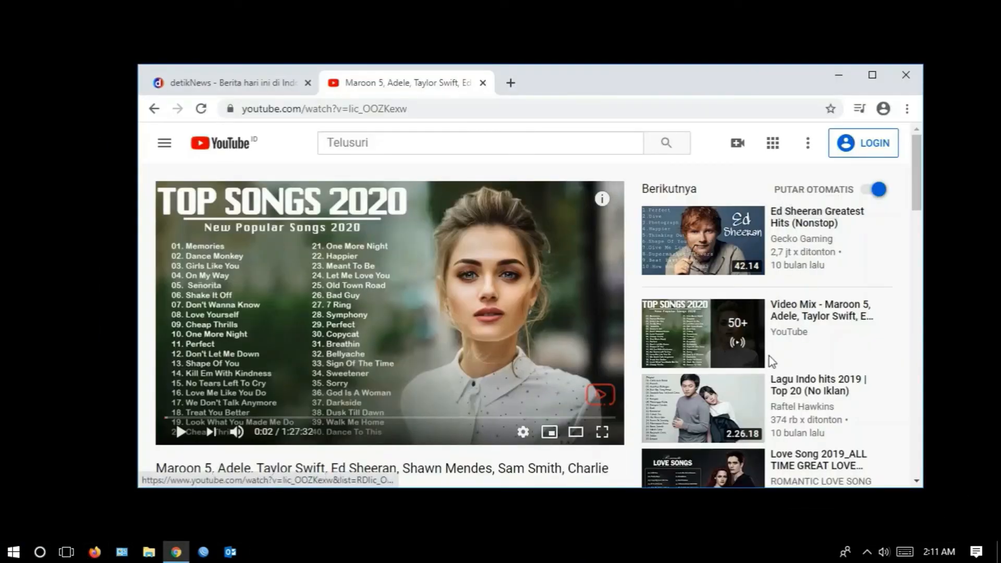
scroll(782, 357, down, 4)
click(814, 411)
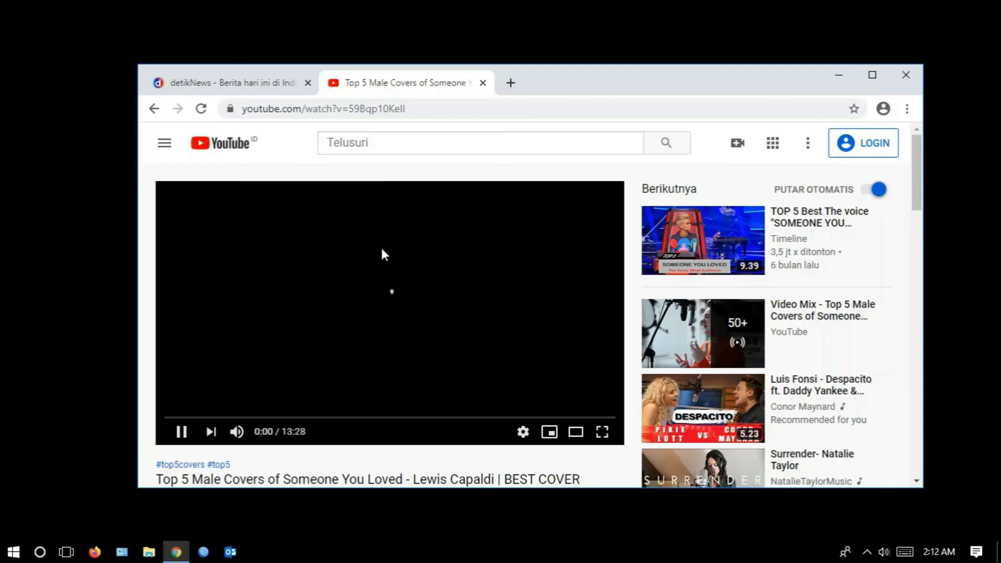
scroll(387, 249, down, 1)
scroll(387, 249, up, 1)
click(221, 83)
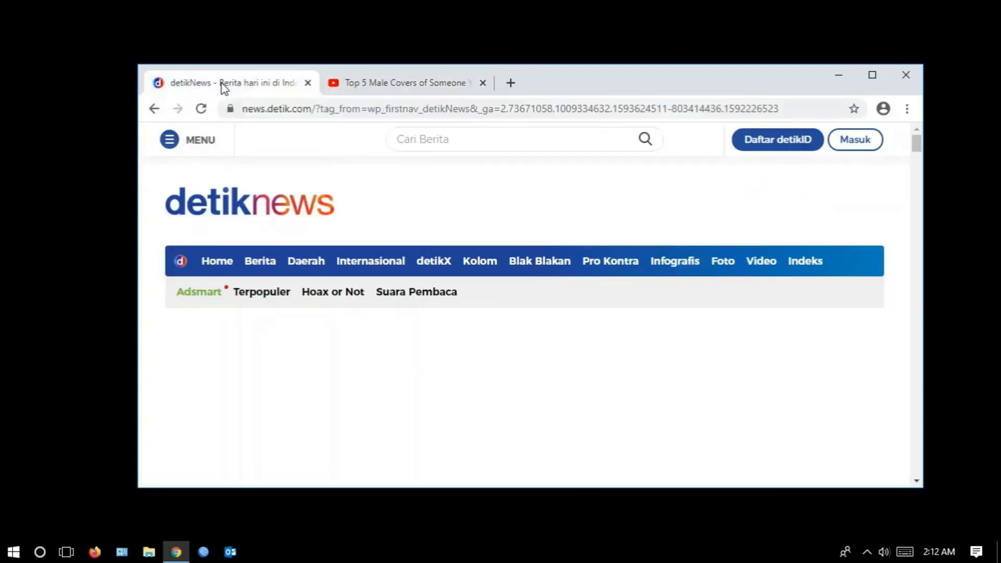
click(361, 86)
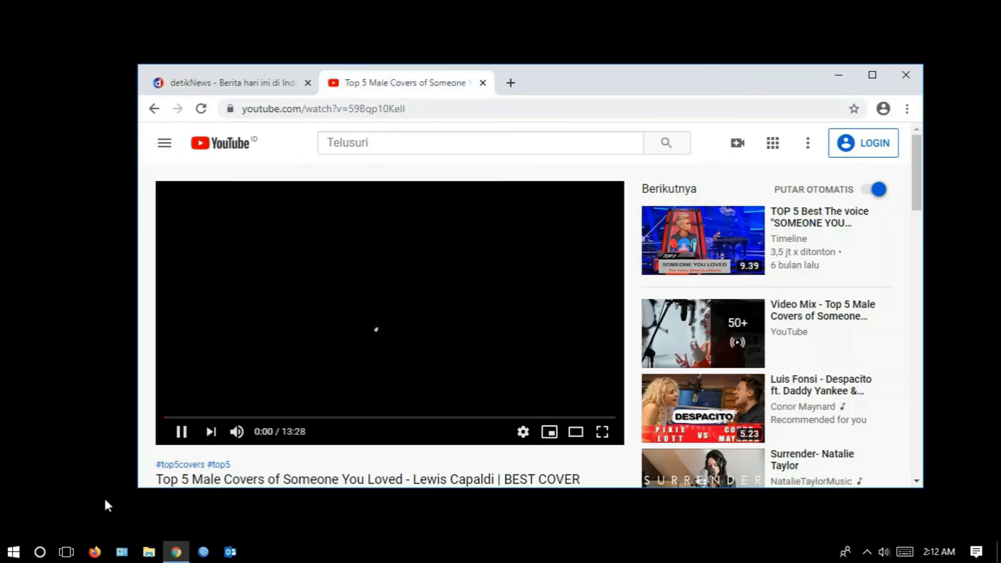
- Return to WinBox, review the guest segment NAT rule's time range, action and general settings, and close the rule
click(66, 552)
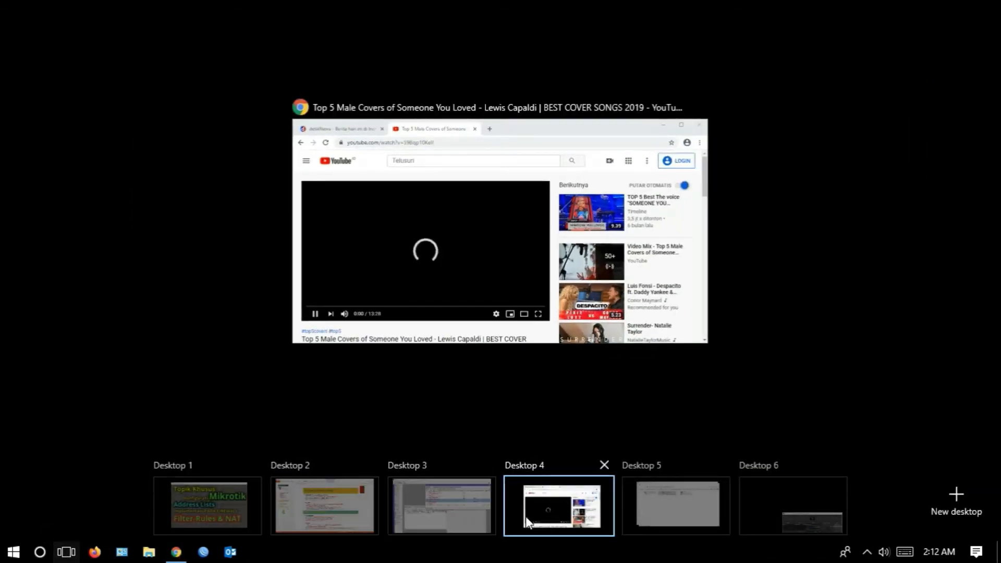
mouse_move(363, 507)
click(441, 505)
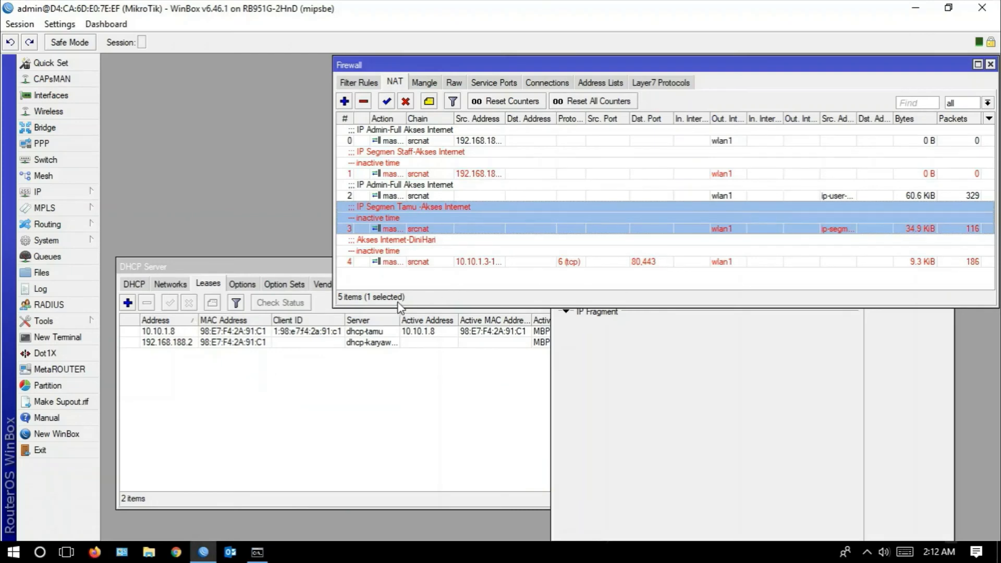
key(Return)
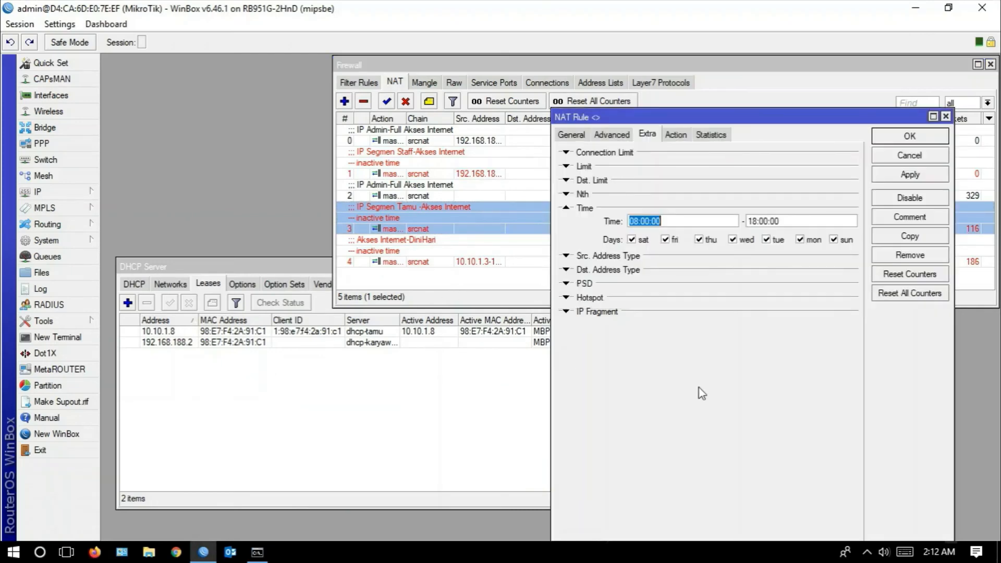
click(675, 135)
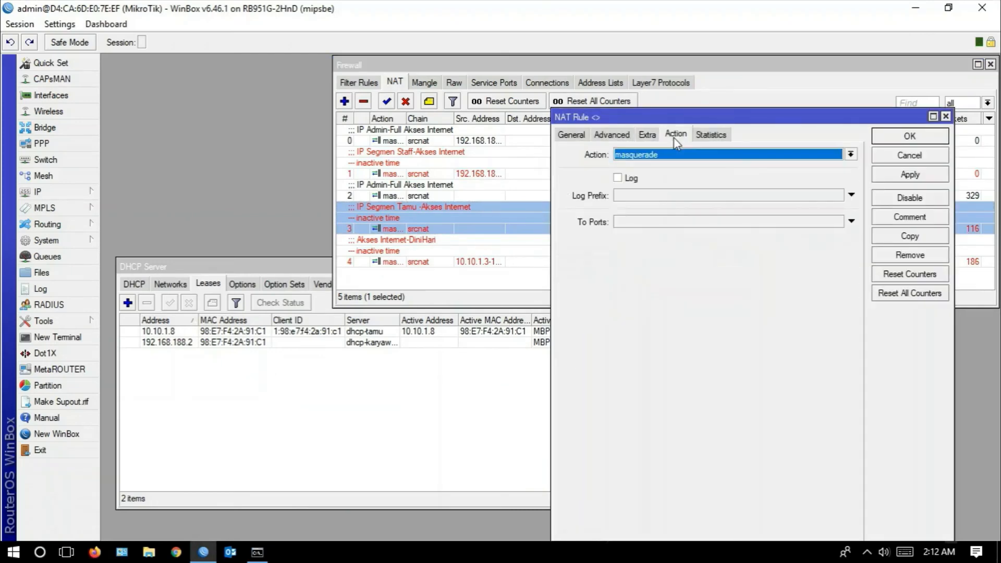
click(571, 134)
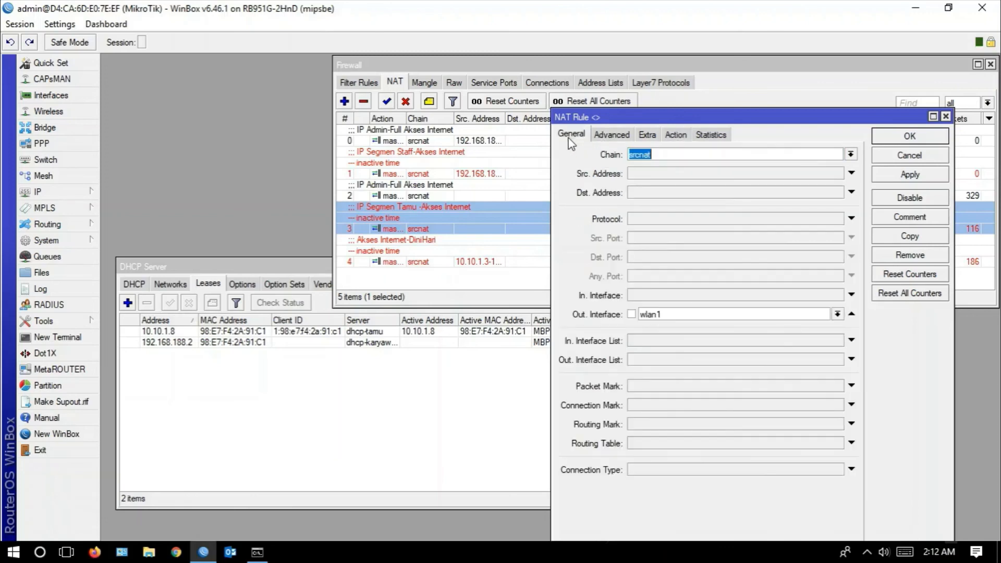
click(910, 136)
- Move the DHCP Server window higher in the workspace and display the firewall filter rules
drag(256, 267, 244, 173)
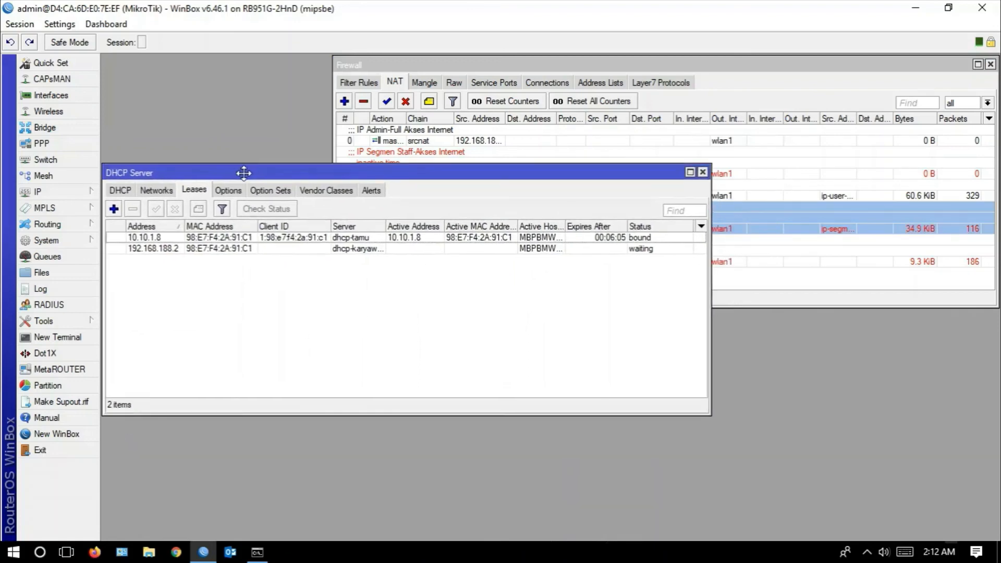
click(345, 83)
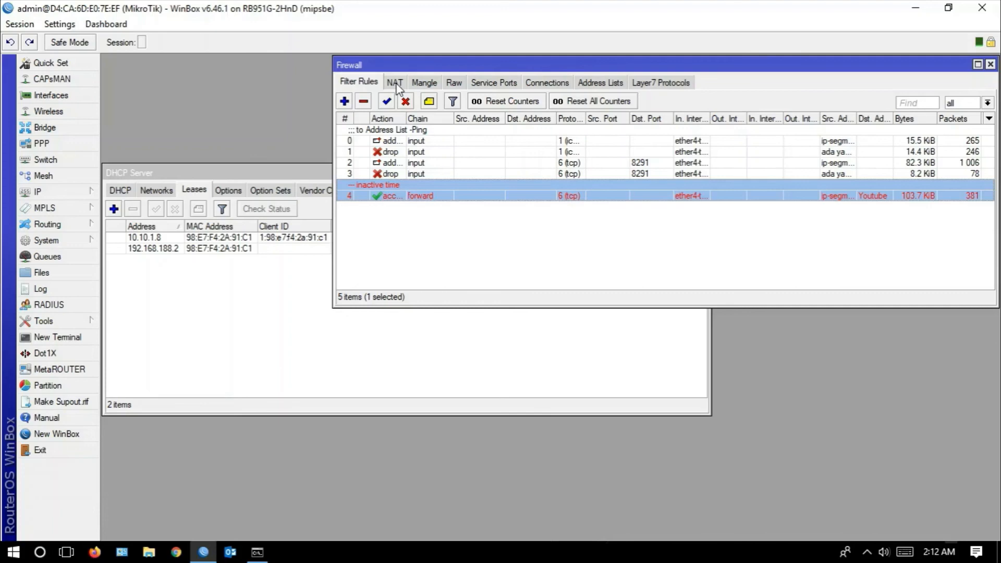
click(358, 84)
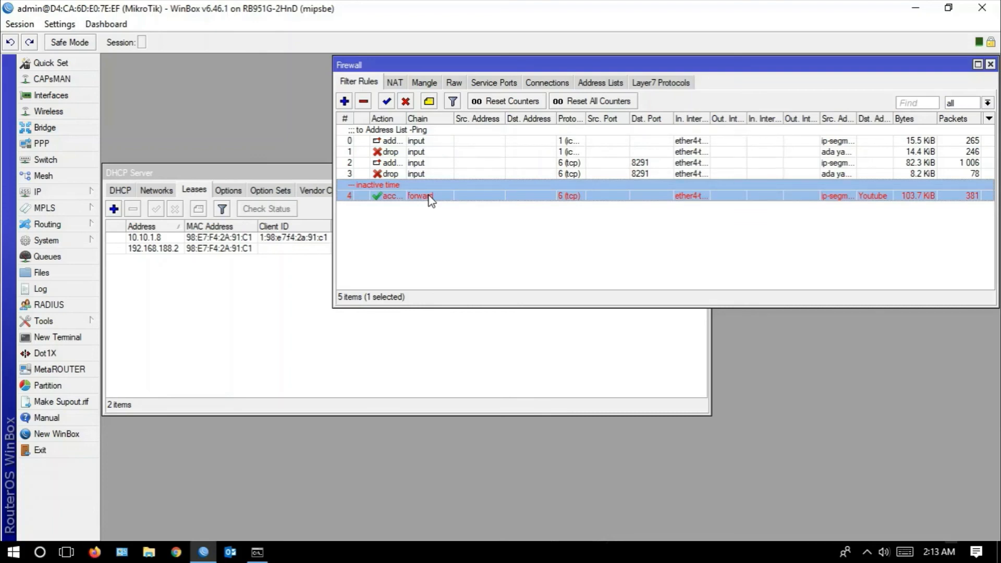
- Open the port 8291 filter rule that adds sources to an address list and review its available action types
click(392, 166)
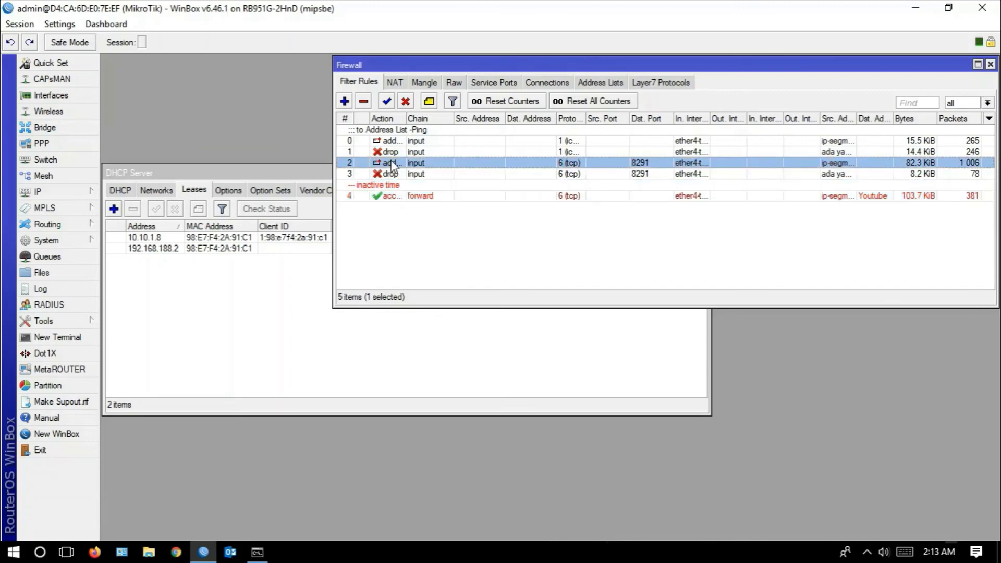
right_click(392, 166)
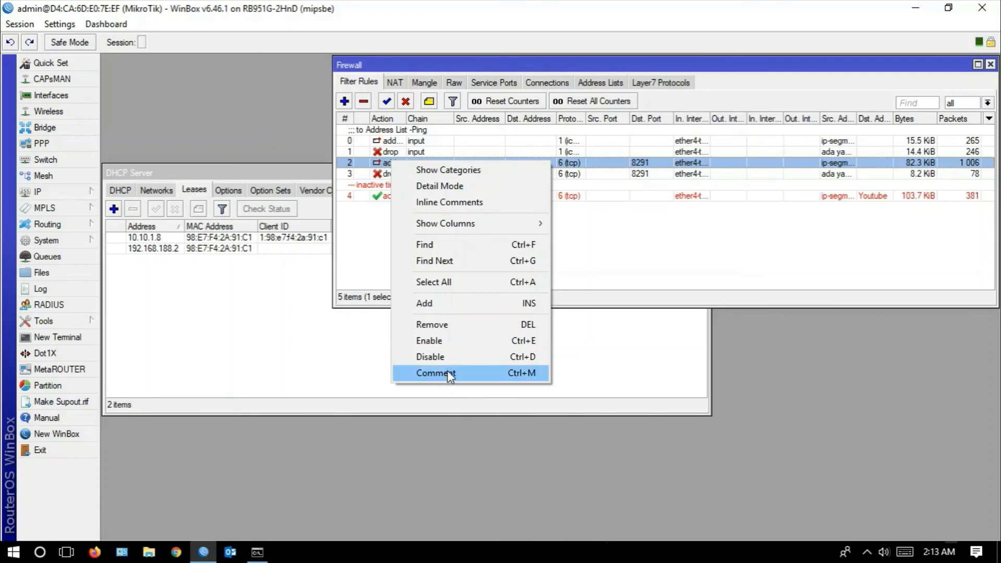
click(364, 91)
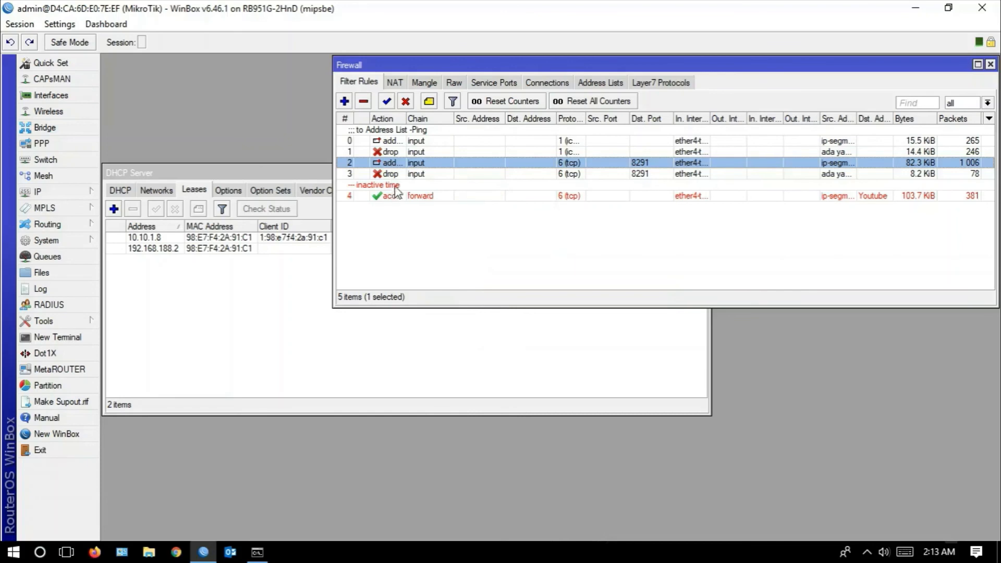
double_click(397, 168)
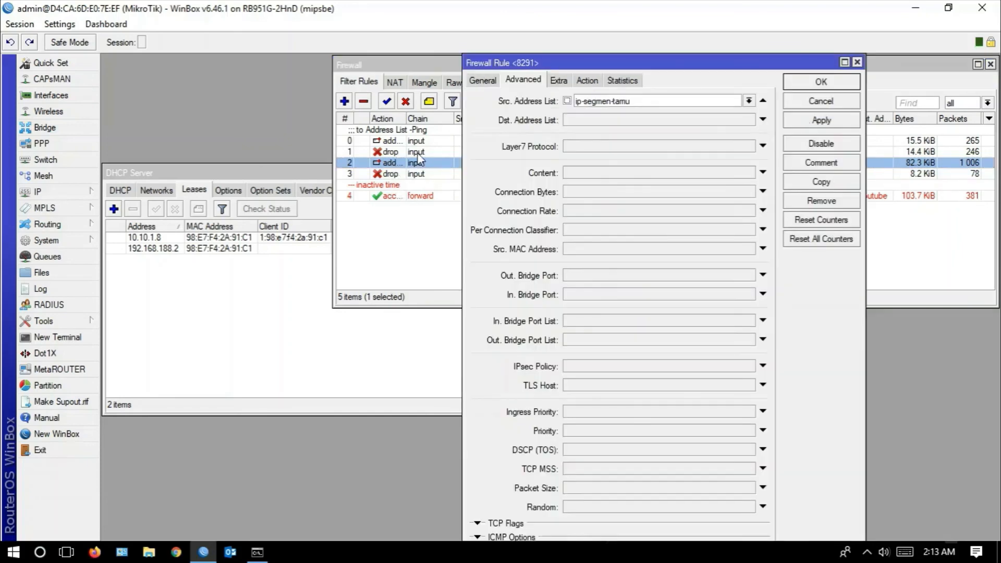
click(587, 80)
click(600, 104)
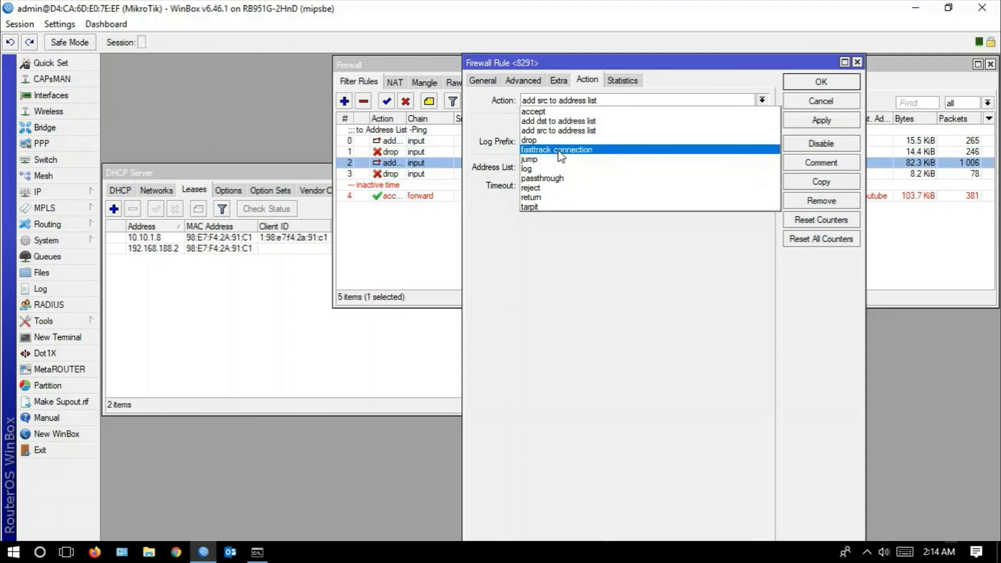
key(Escape)
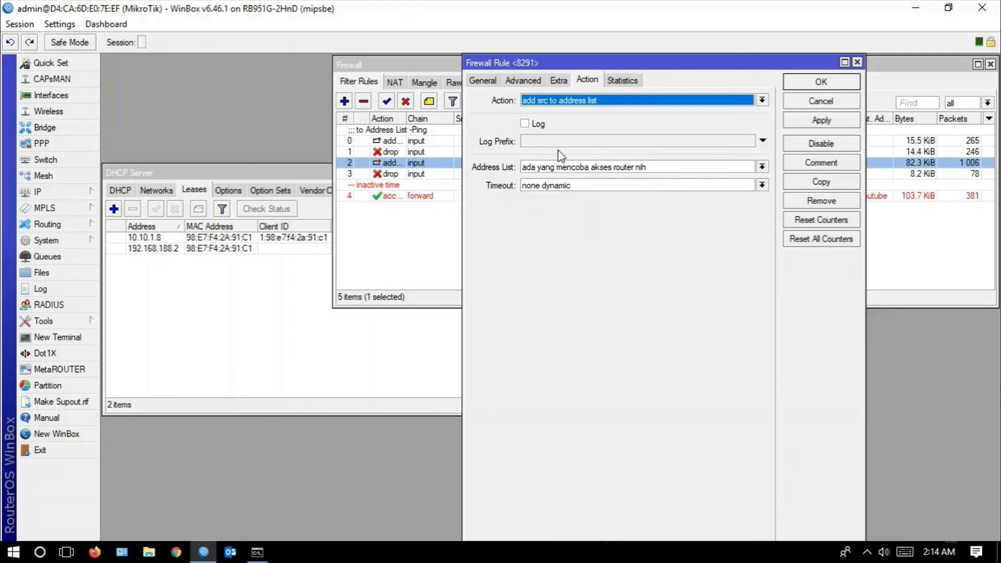
- Cancel the open rule and collapse the filter list's Src. Address and Dst. Address columns, keeping the rules sorted by number
click(817, 102)
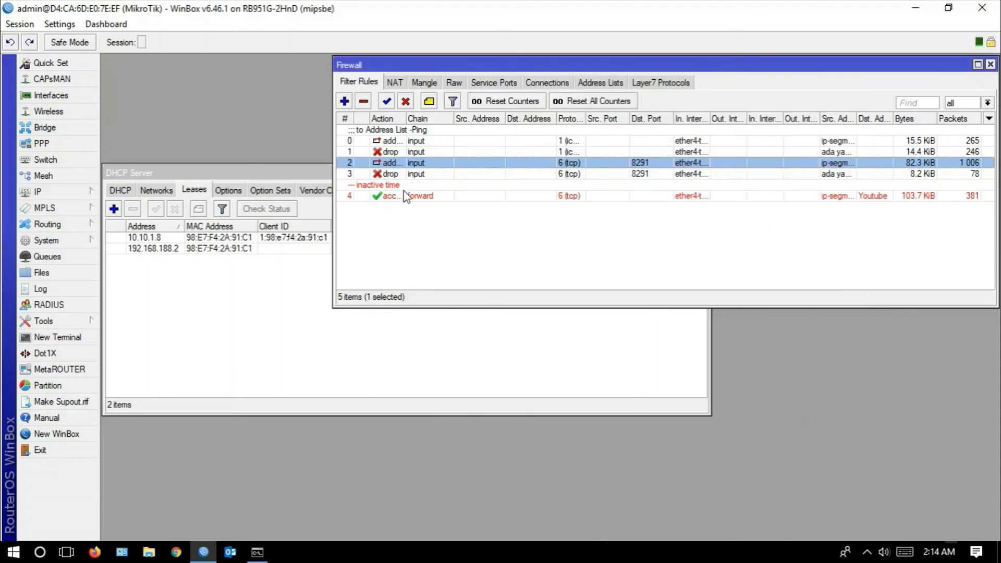
click(417, 119)
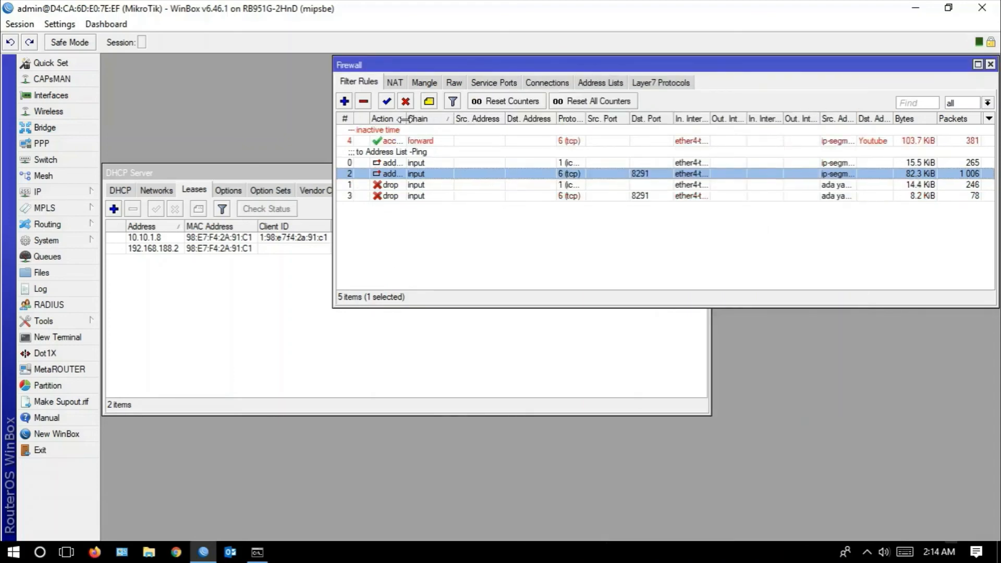
click(348, 120)
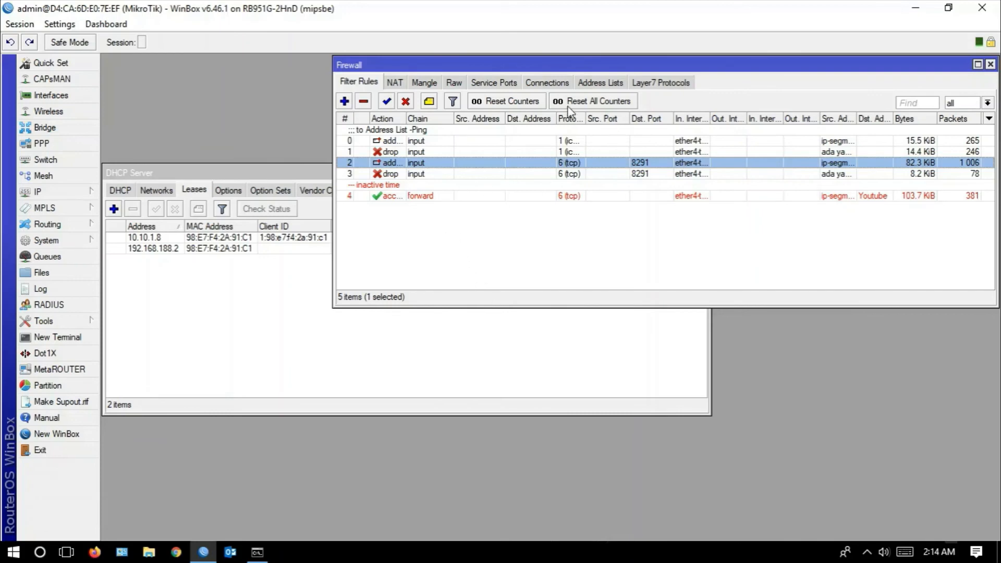
drag(557, 118, 457, 125)
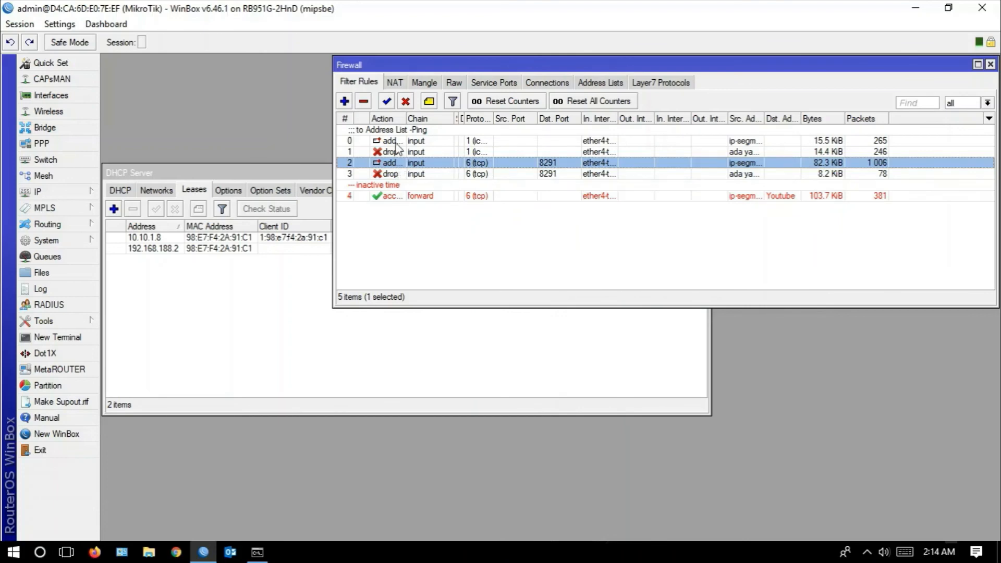
- Add the comment "to Address List - Akses Router" to the port 8291 filter rule that adds sources to an address list
right_click(394, 166)
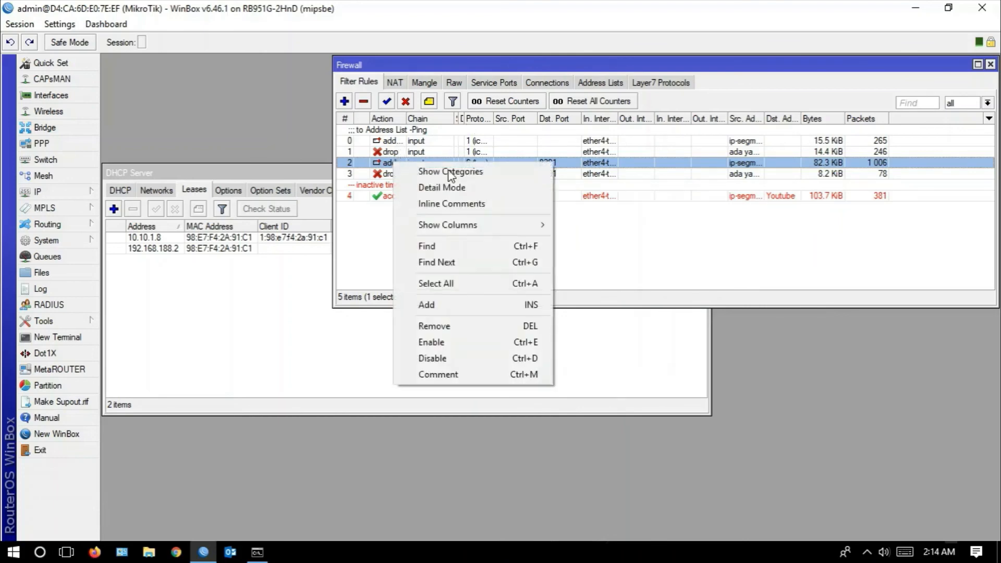
click(451, 374)
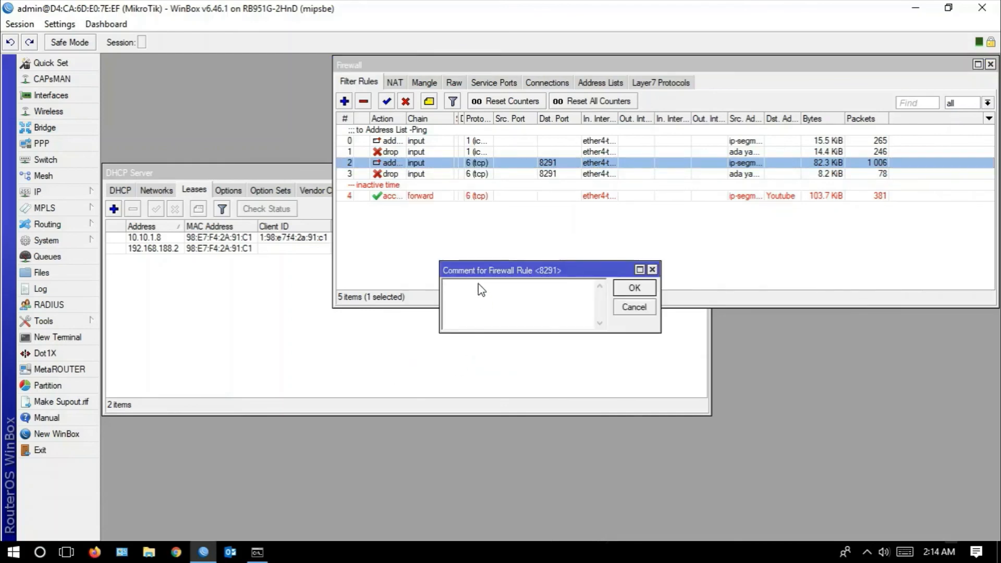
text(to Address List - Akses Router)
click(633, 288)
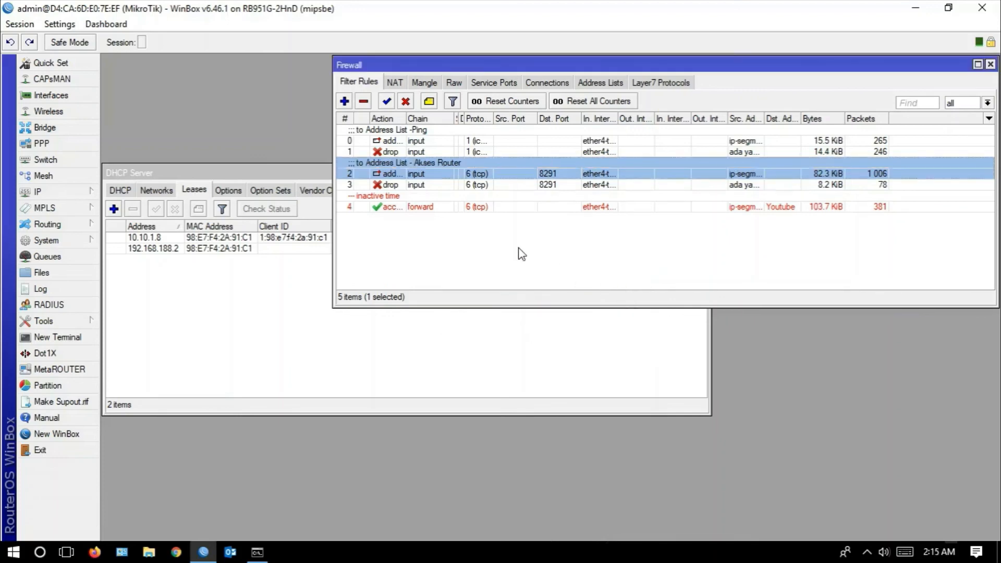
- Add the comment "Akses Youtube-1200-1300" to the forward accept rule for the Youtube address list
click(411, 198)
right_click(411, 197)
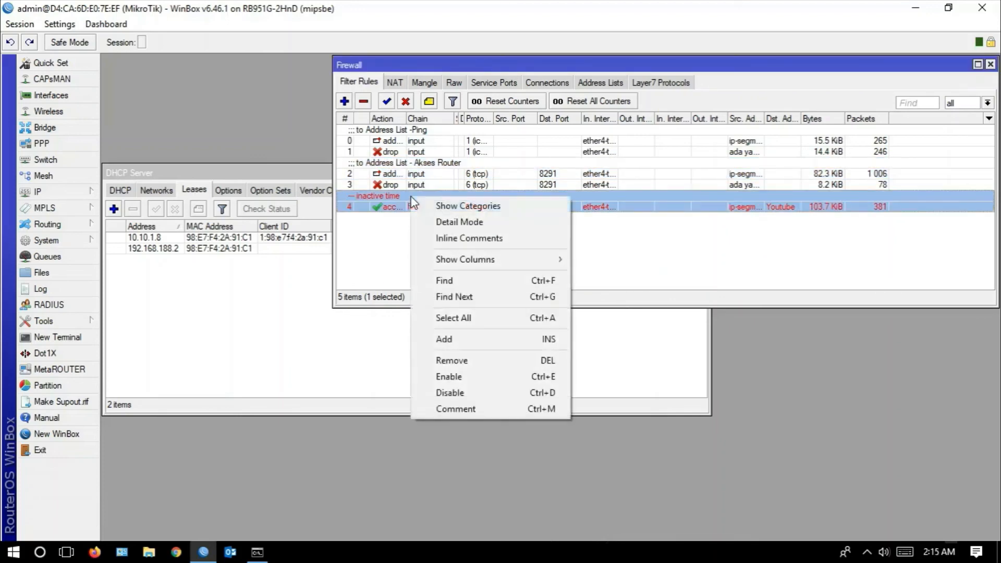
click(477, 408)
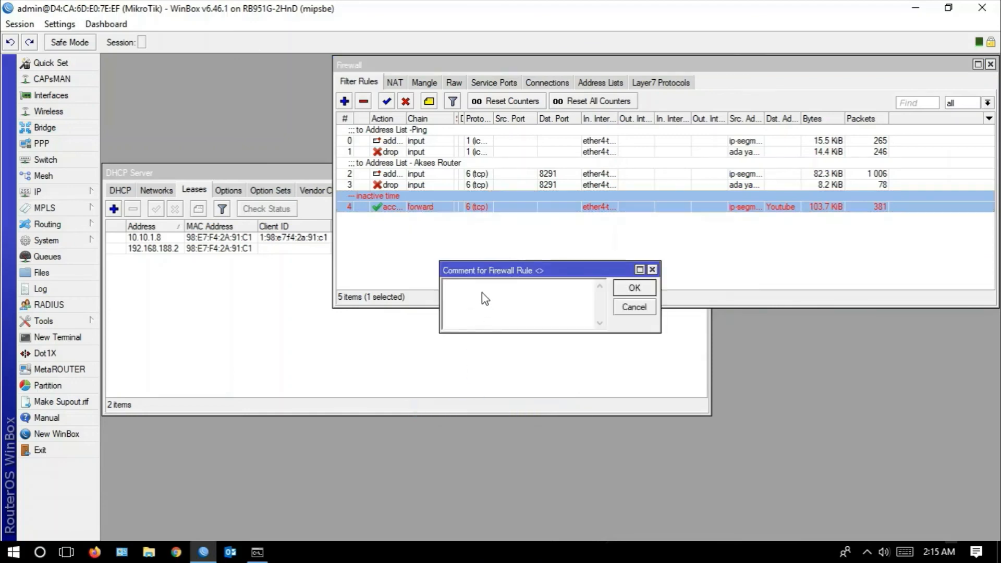
text(K)
key(BackSpace)
text(Akses Youtube-12-13)
key(Left)
key(Left)
text(00)
key(Right)
text(00)
click(634, 288)
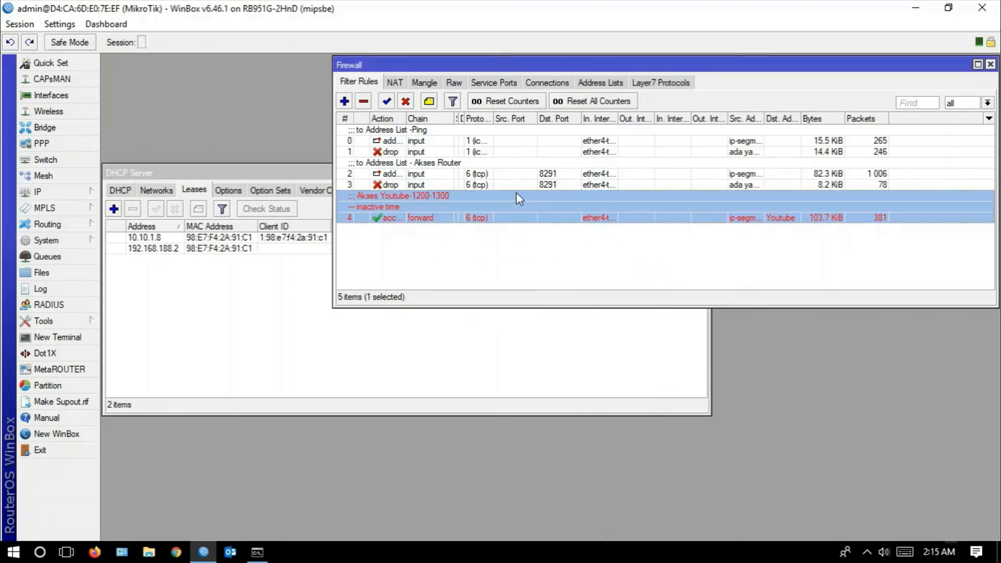
- Switch to the Bahan.pptx presentation in PowerPoint and review the administrator IP and address list entries of the employee and guest segments
click(66, 552)
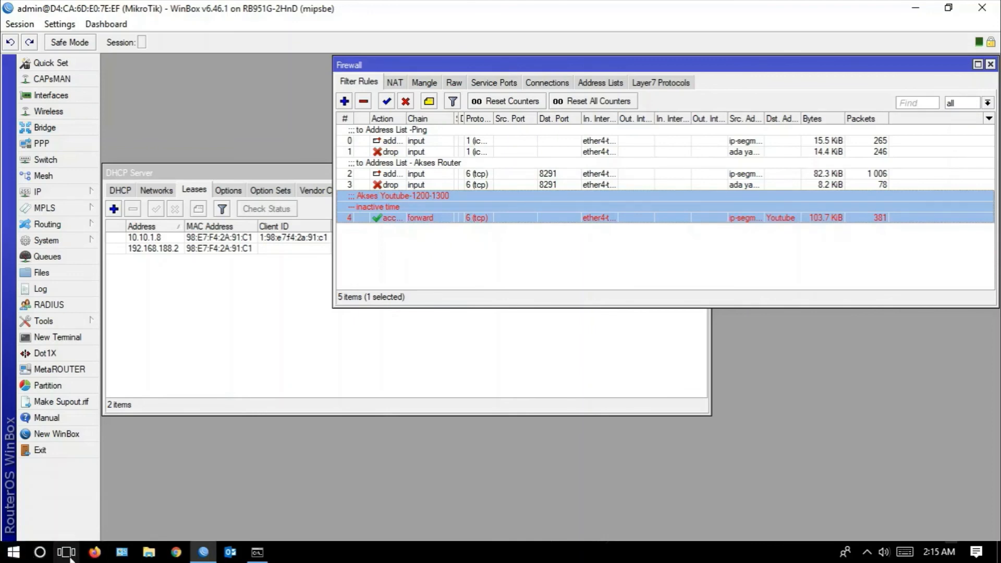
click(359, 511)
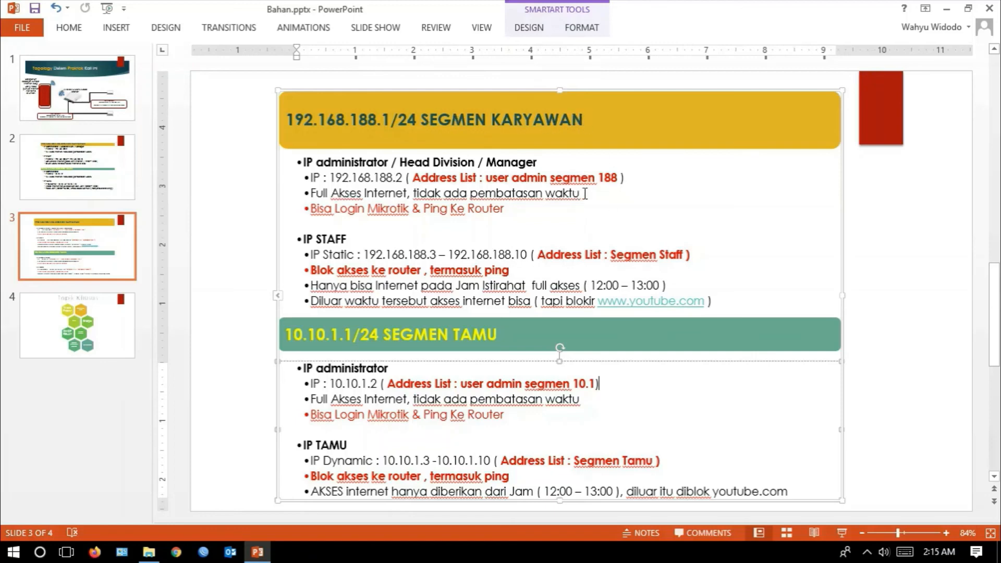
click(628, 179)
drag(629, 179, 426, 194)
click(571, 221)
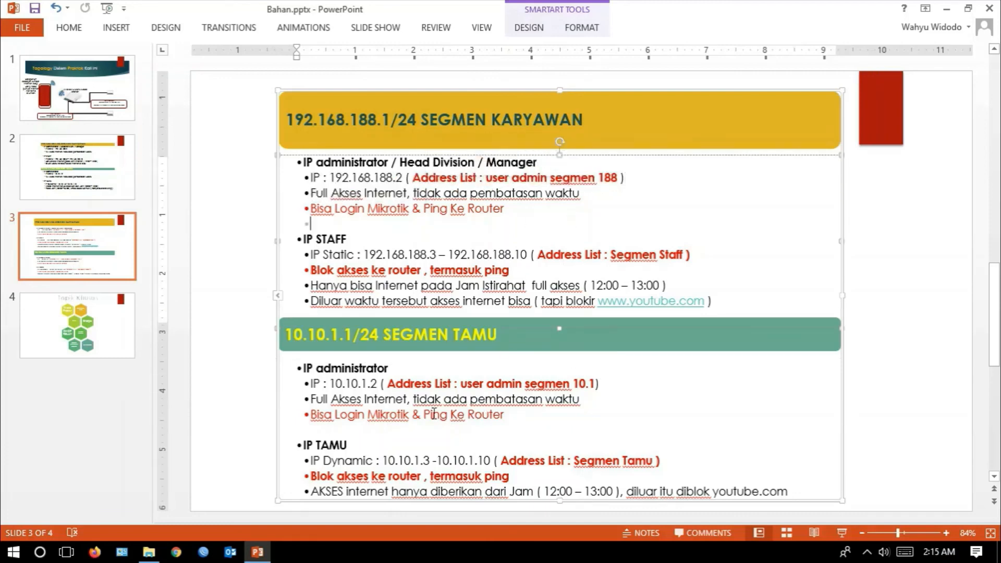
drag(323, 384, 379, 384)
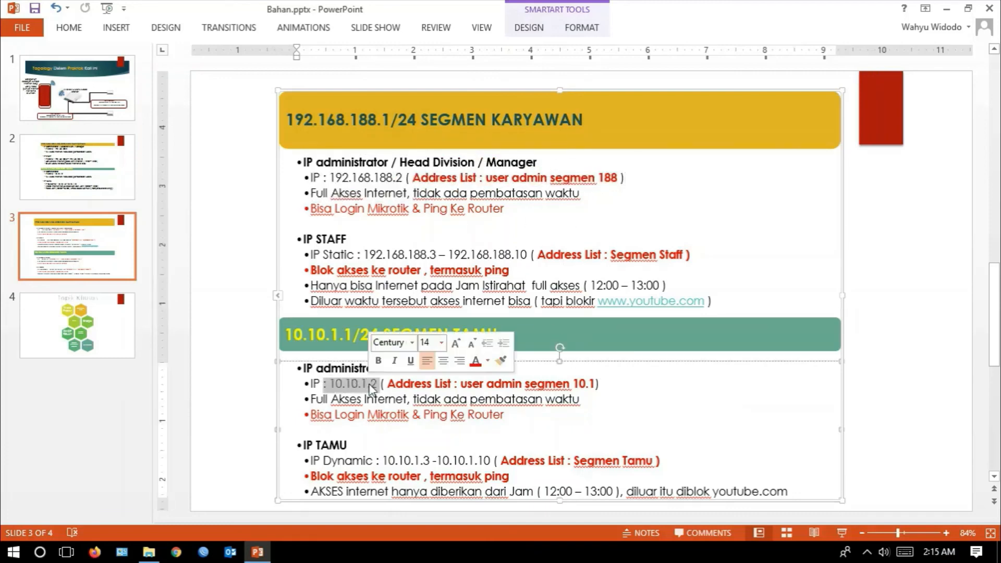
click(632, 178)
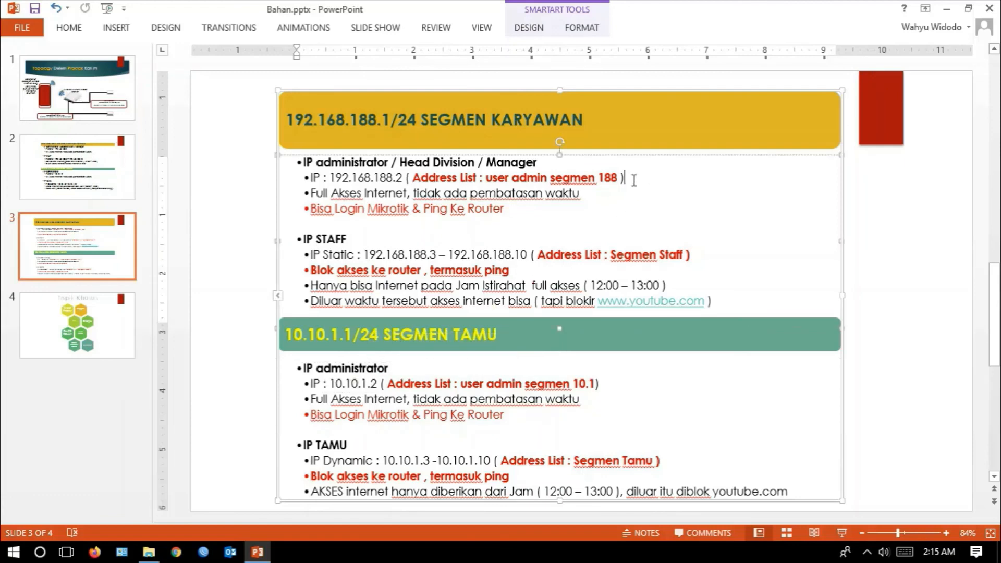
- Review the staff and guest access rules on slide 3, show the slide full screen, and return to the editing view
click(397, 178)
click(516, 269)
drag(672, 479, 351, 372)
drag(685, 285, 303, 161)
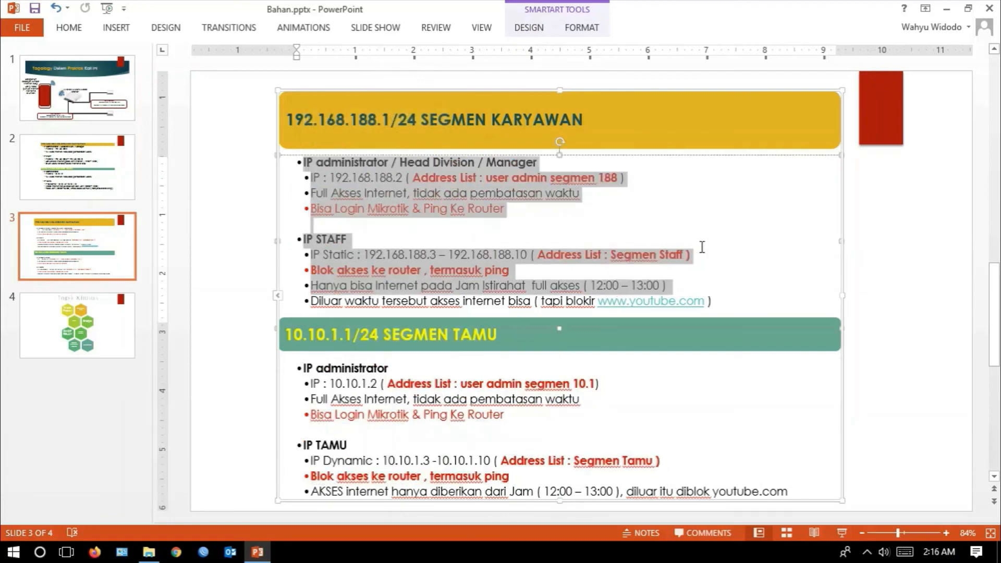
click(703, 246)
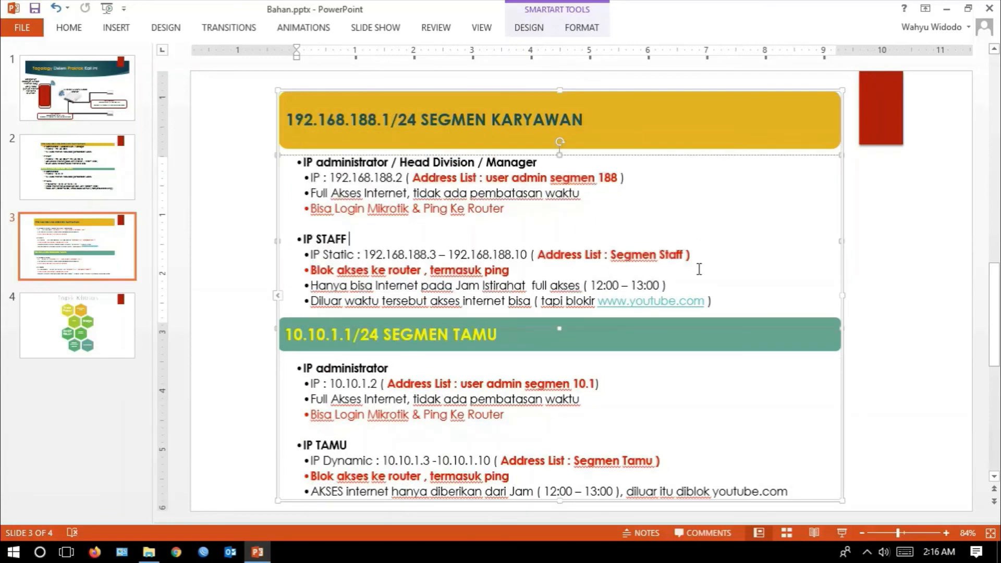
click(841, 532)
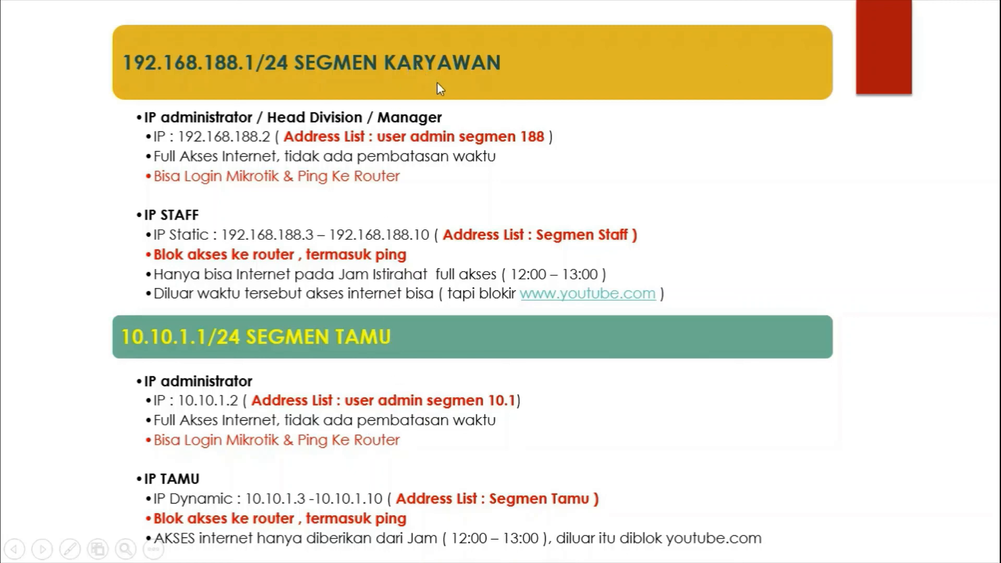
key(Escape)
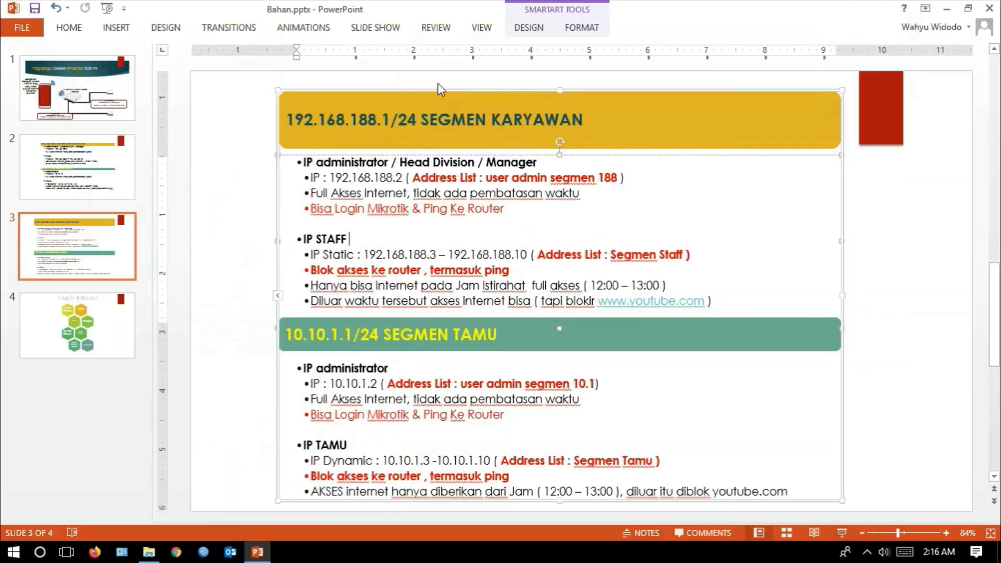